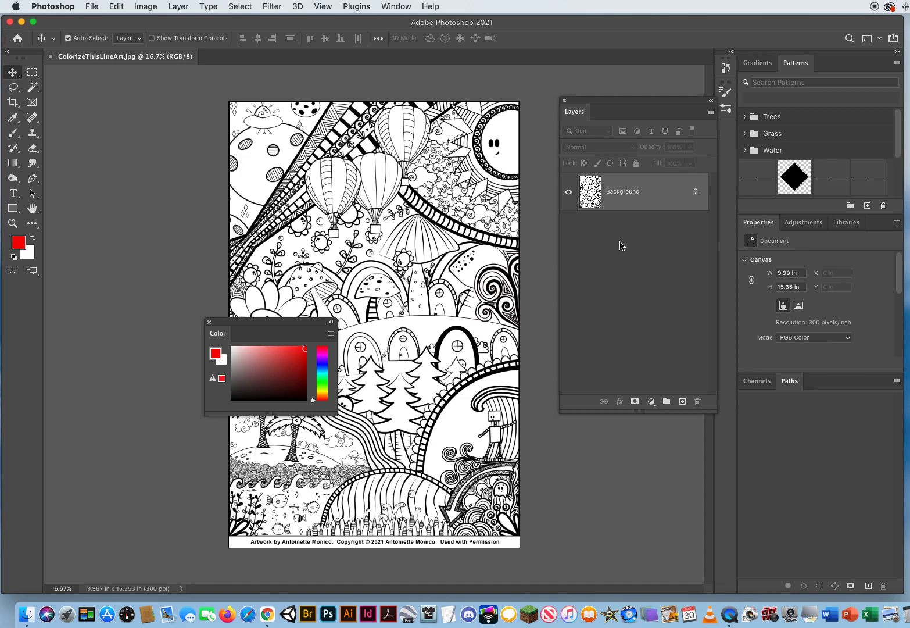
Step: Switch to the Essentials workspace and reset it to its default layout
click(394, 6)
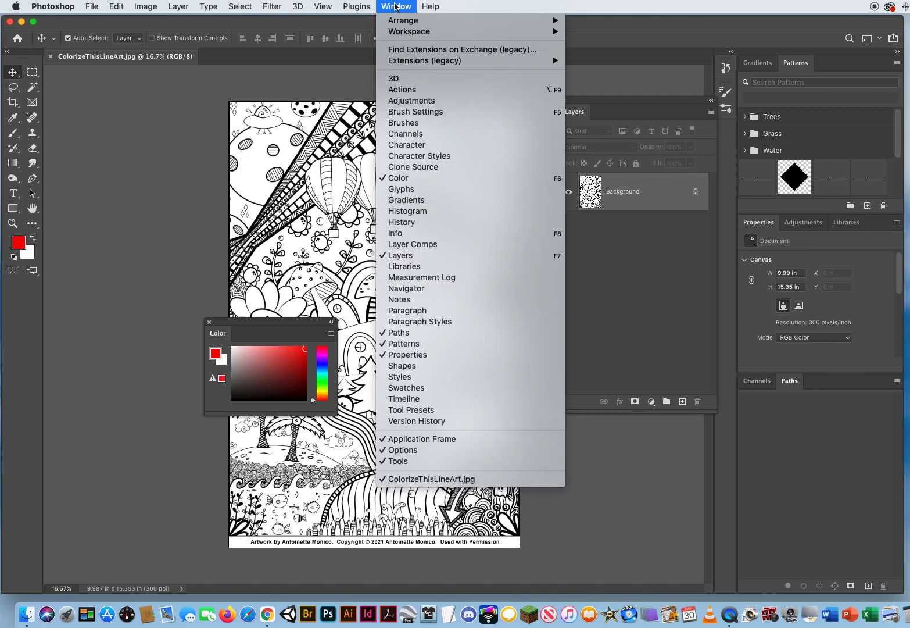
mouse_move(397, 34)
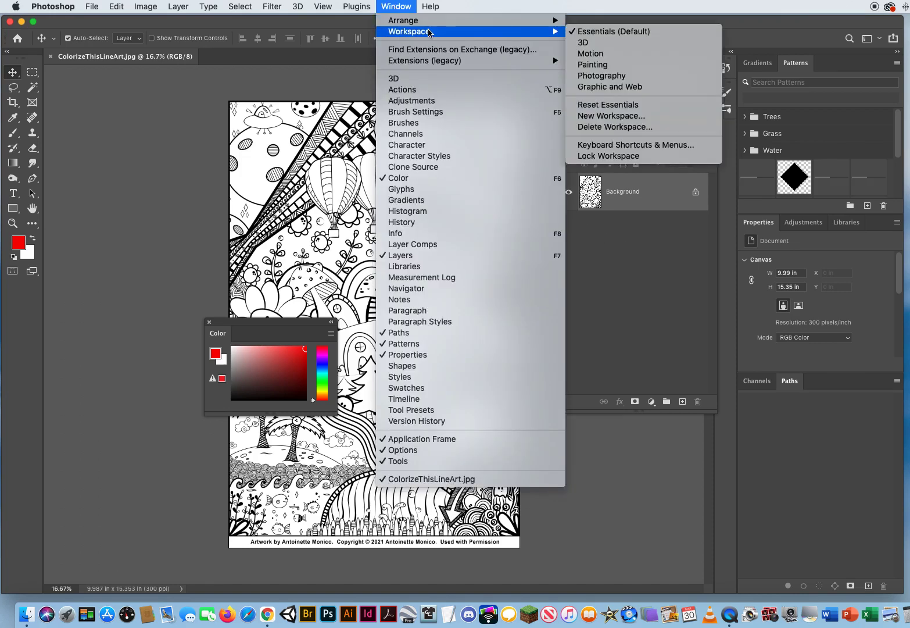
click(602, 34)
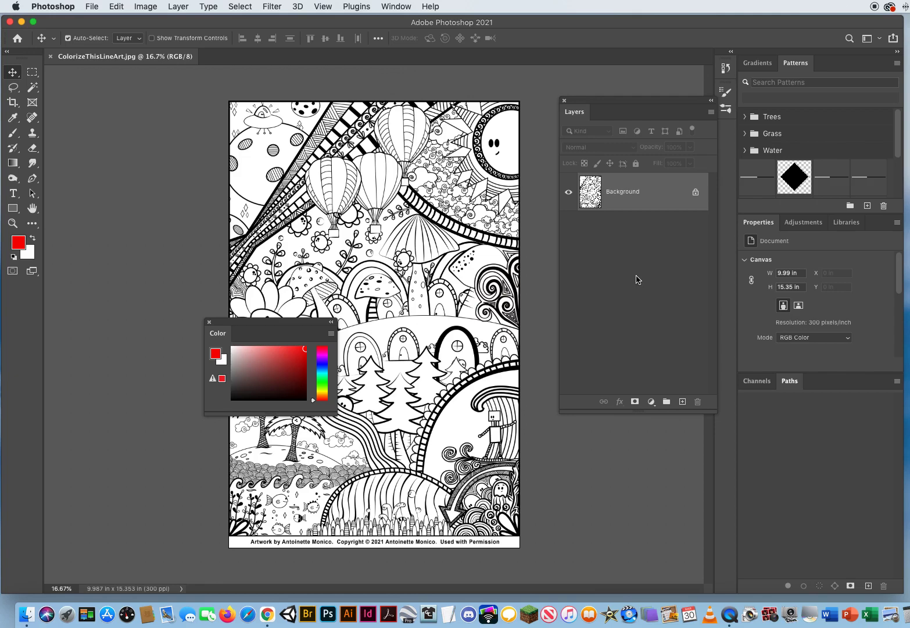
click(396, 6)
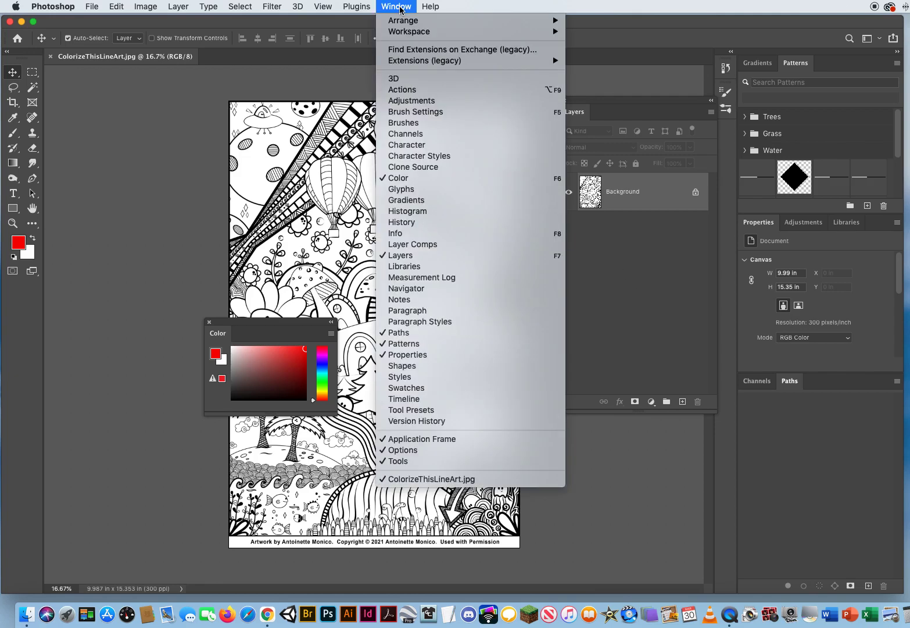
mouse_move(404, 32)
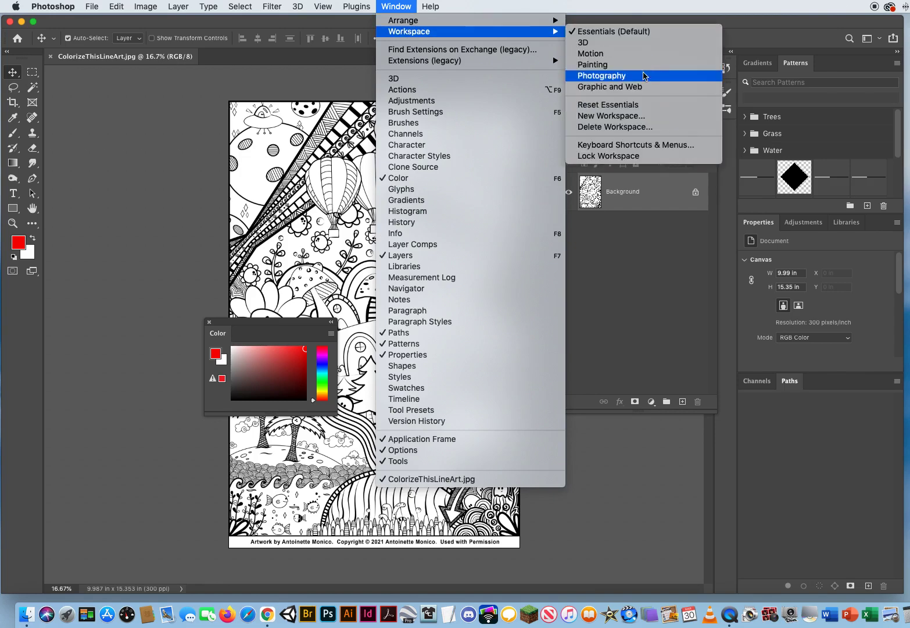
click(628, 111)
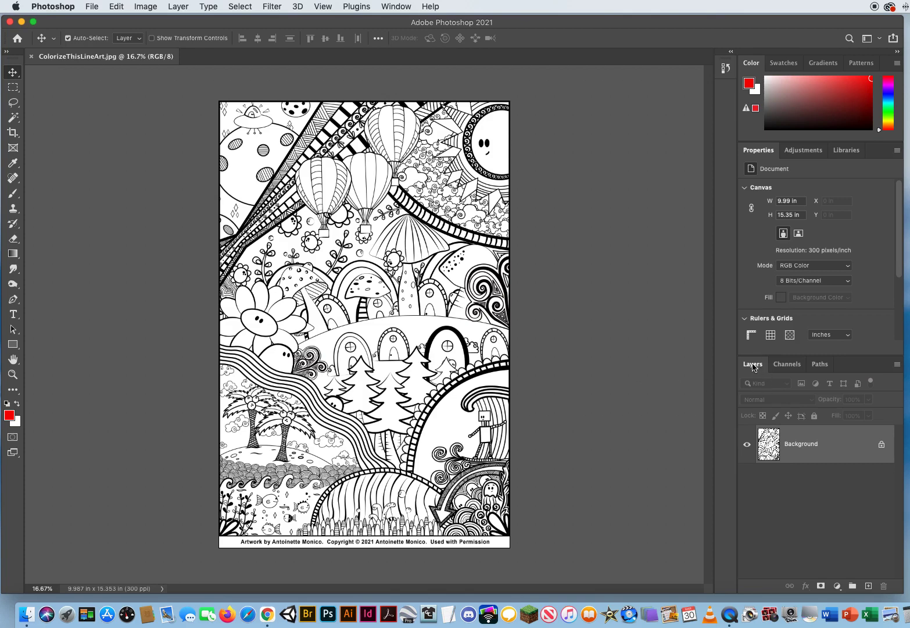
Step: Detach the Layers panel from the dock and lengthen it beside the artwork
drag(754, 365, 570, 95)
drag(621, 220, 622, 558)
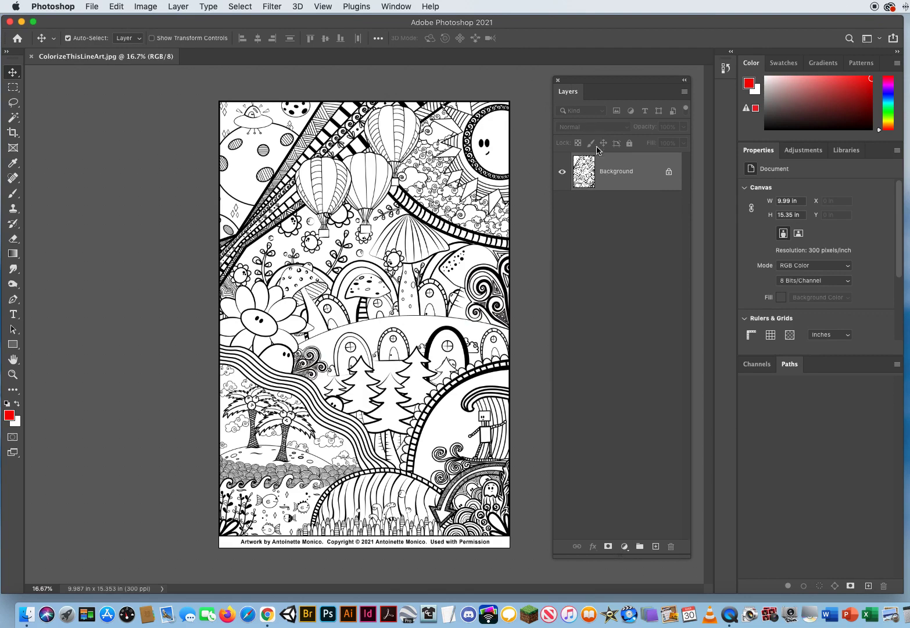
drag(582, 81, 588, 78)
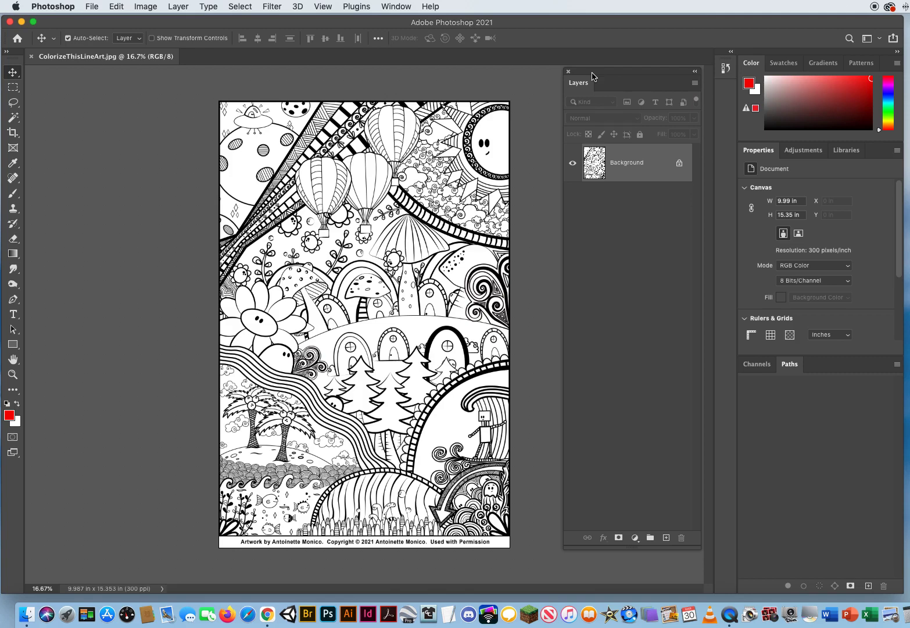
Step: Collapse the docked panels to icons, shift the floating Layers panel clear of the artwork, and show the toolbox in two columns
click(898, 55)
drag(606, 77, 685, 95)
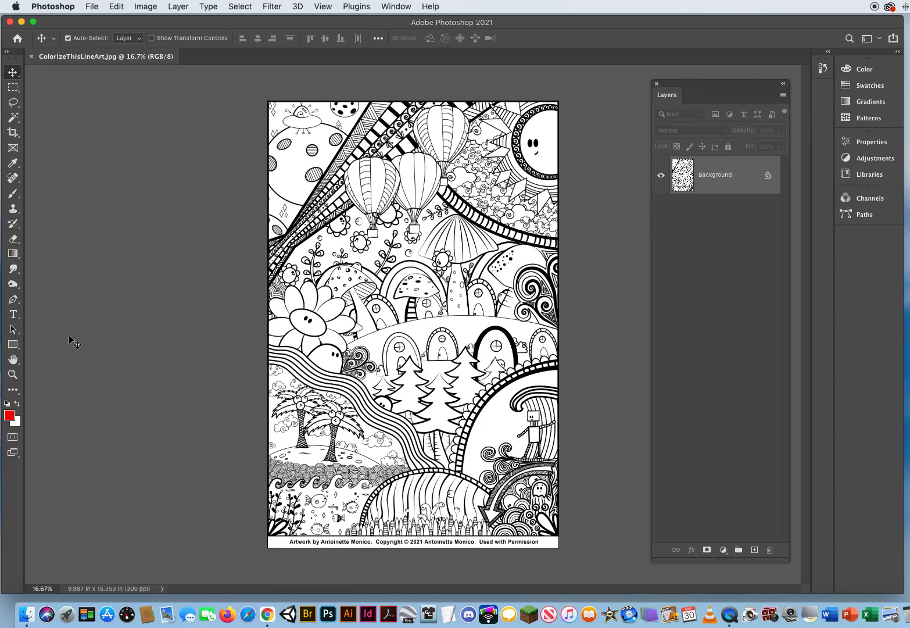
click(7, 52)
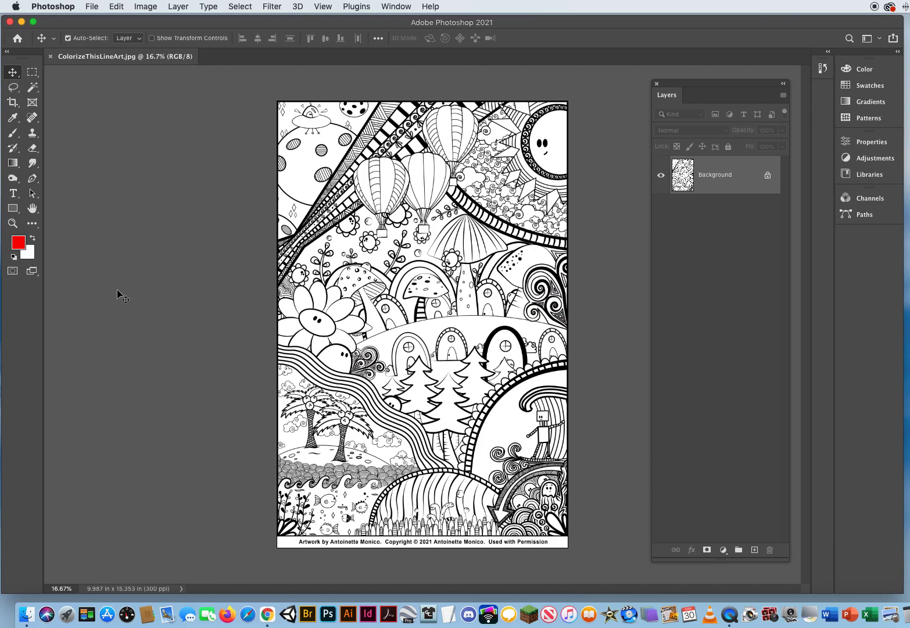
Step: Restore the default black and white colors and reset all tools to their default settings from the Brush tool's presets
key(d)
click(13, 133)
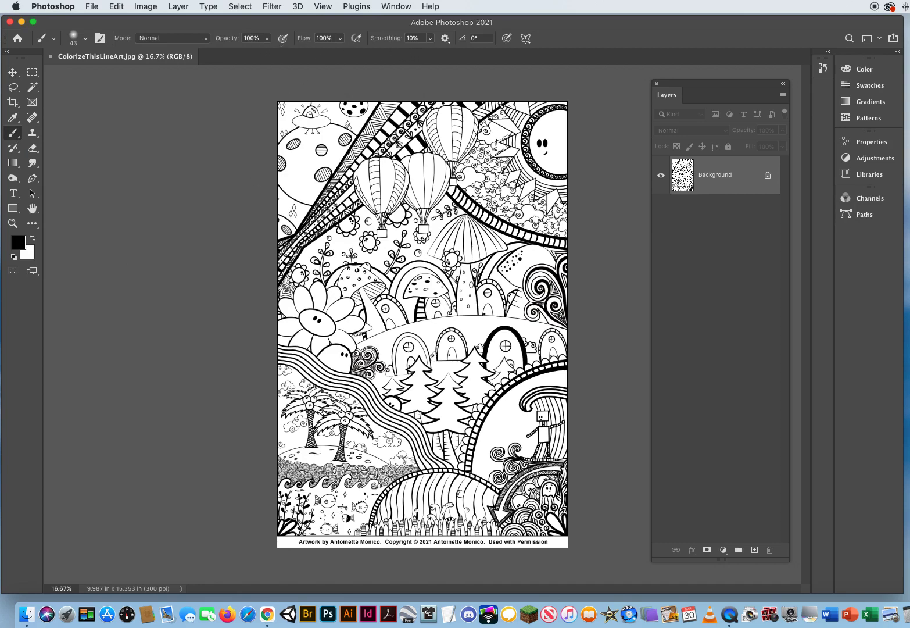
click(252, 39)
click(50, 40)
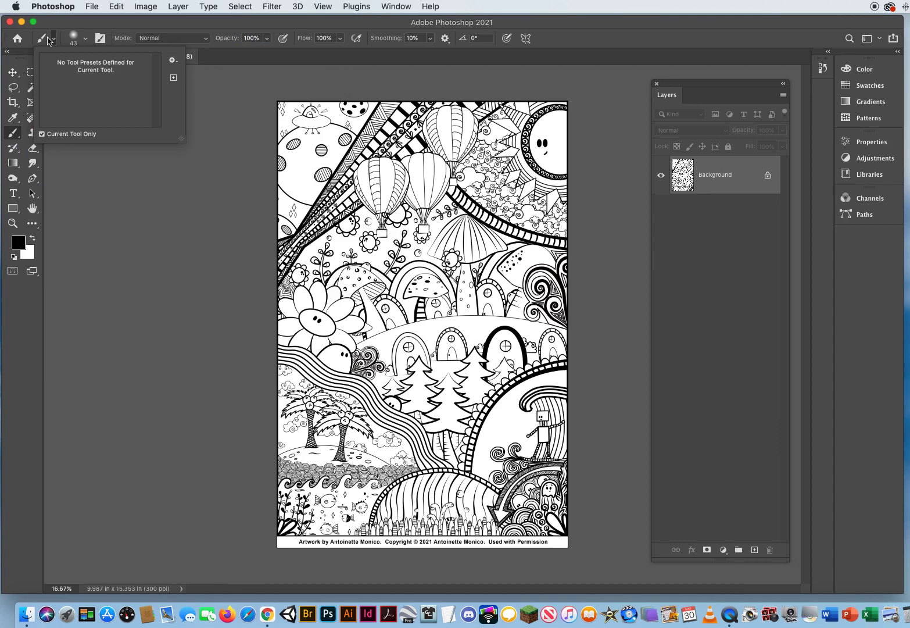
click(172, 61)
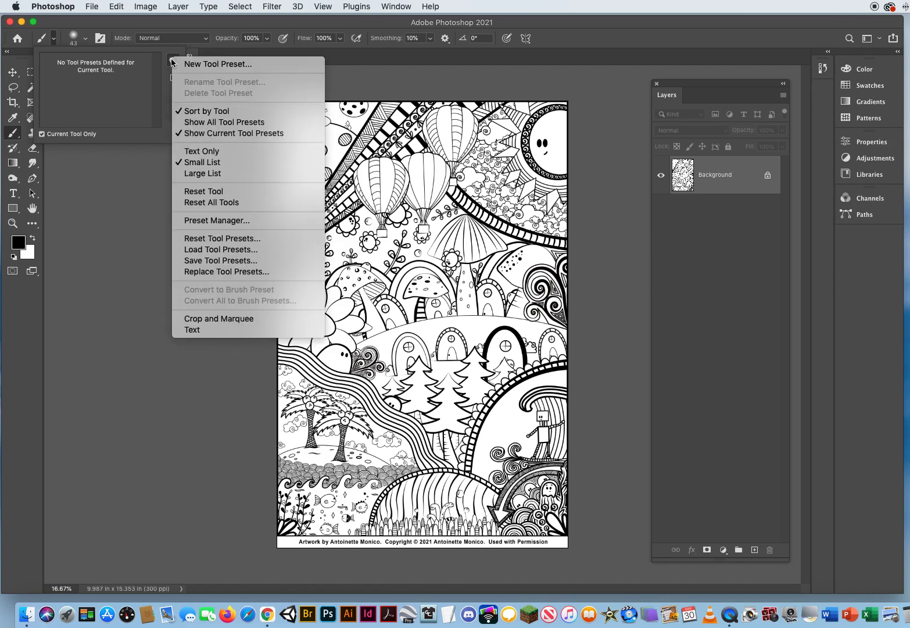
click(251, 202)
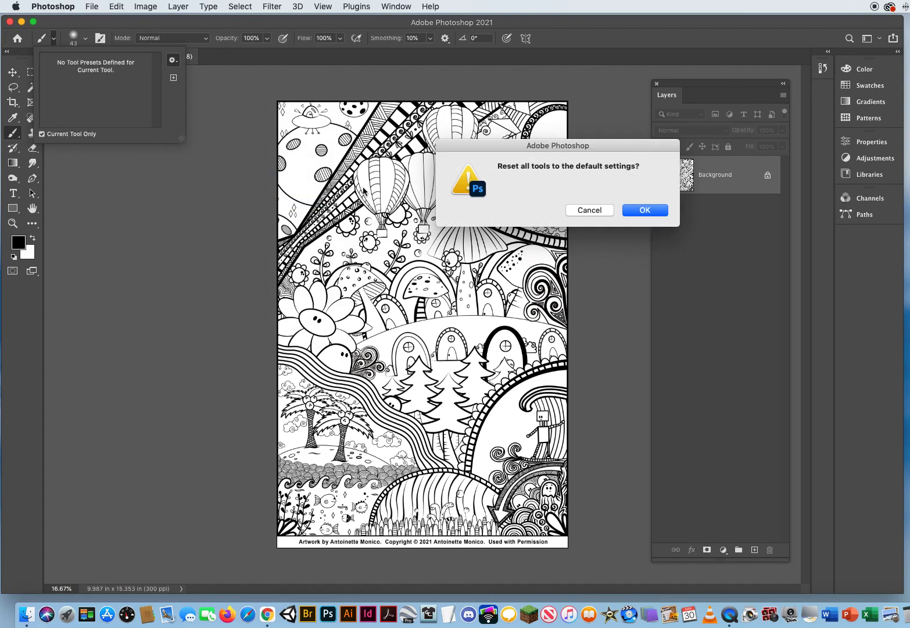
click(646, 209)
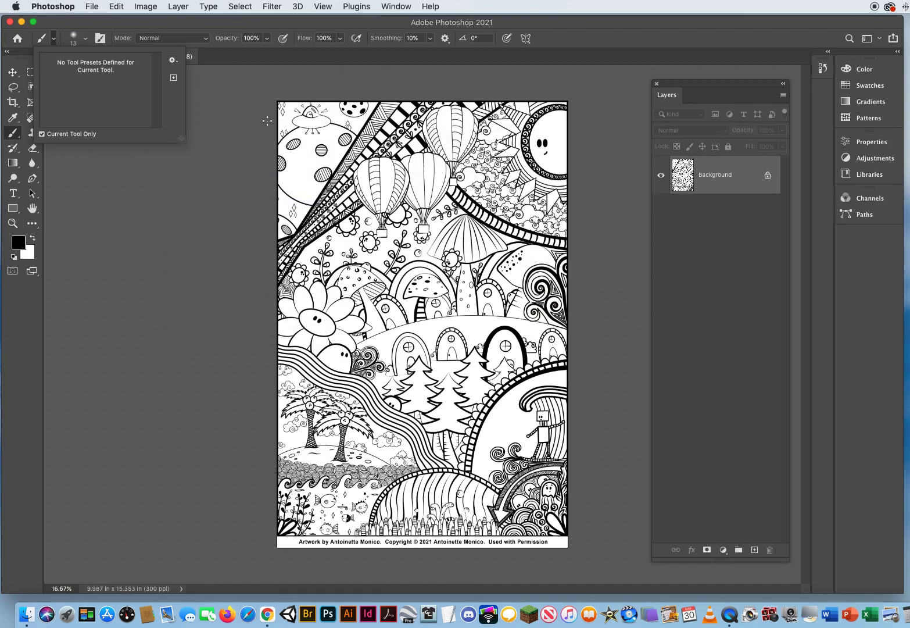
click(78, 28)
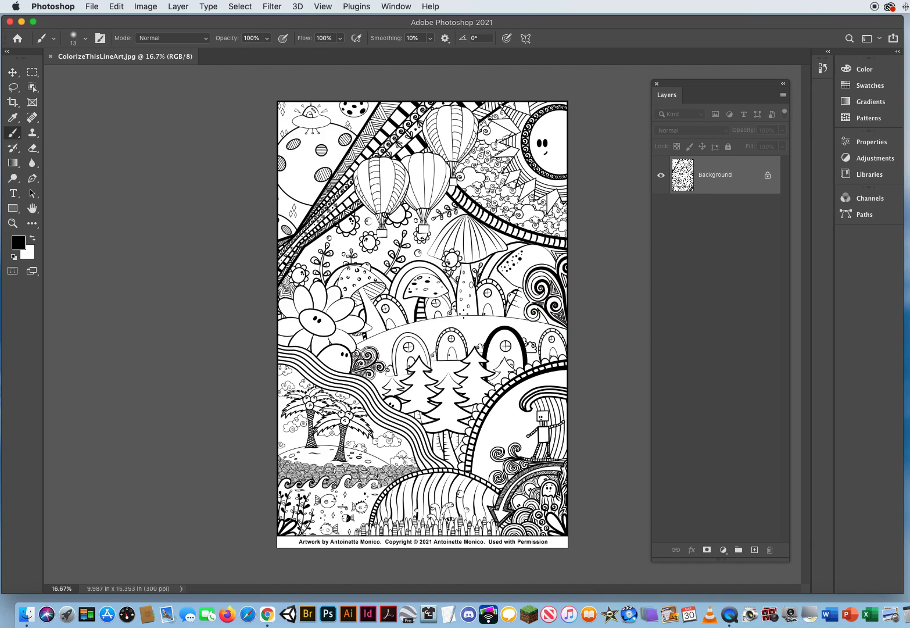
Step: Resize the brush interactively on the canvas to a diameter of about 105 px with 100% hardness
mouse_move(467, 323)
mouse_down()
mouse_move(606, 324)
mouse_move(493, 328)
mouse_move(484, 431)
mouse_move(453, 549)
mouse_up()
mouse_move(450, 560)
mouse_down()
mouse_move(460, 323)
mouse_move(510, 318)
mouse_move(517, 321)
mouse_move(501, 319)
mouse_move(474, 575)
mouse_up()
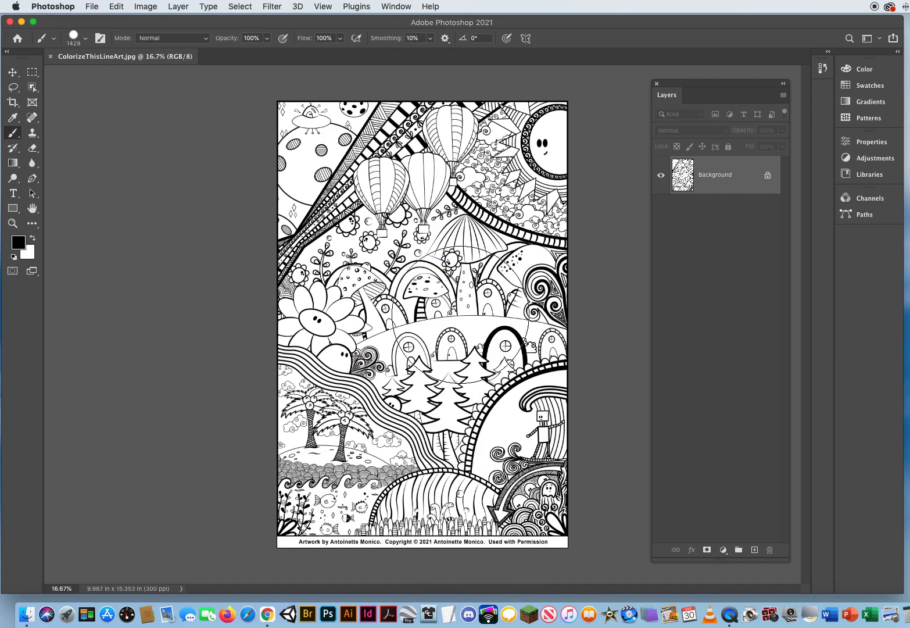
mouse_move(448, 312)
mouse_down()
mouse_move(620, 291)
mouse_move(386, 316)
mouse_up()
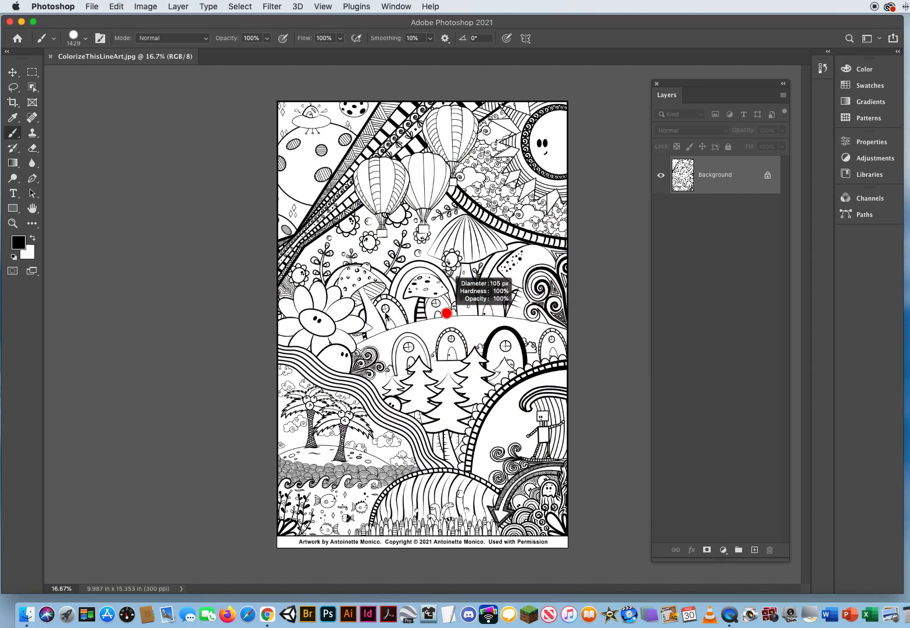
drag(386, 315, 386, 316)
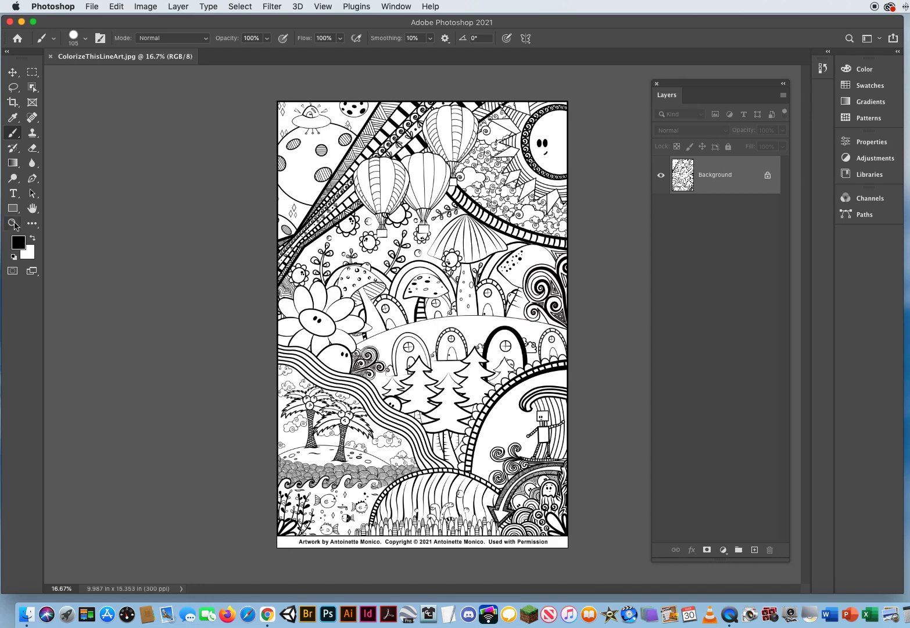
Step: Convert the locked Background into a regular layer named Line Art
click(12, 223)
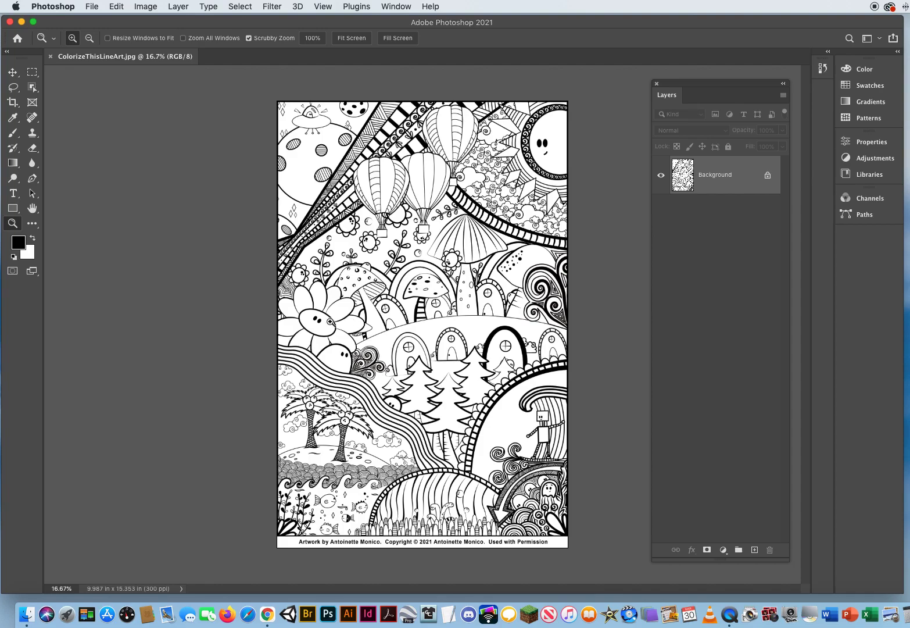
click(339, 319)
click(340, 319)
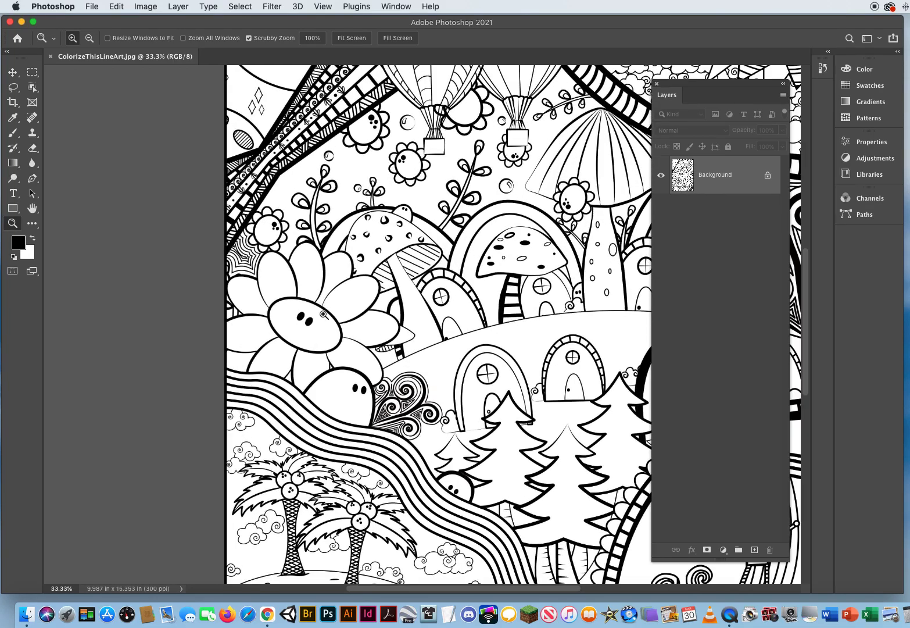
click(324, 315)
click(307, 314)
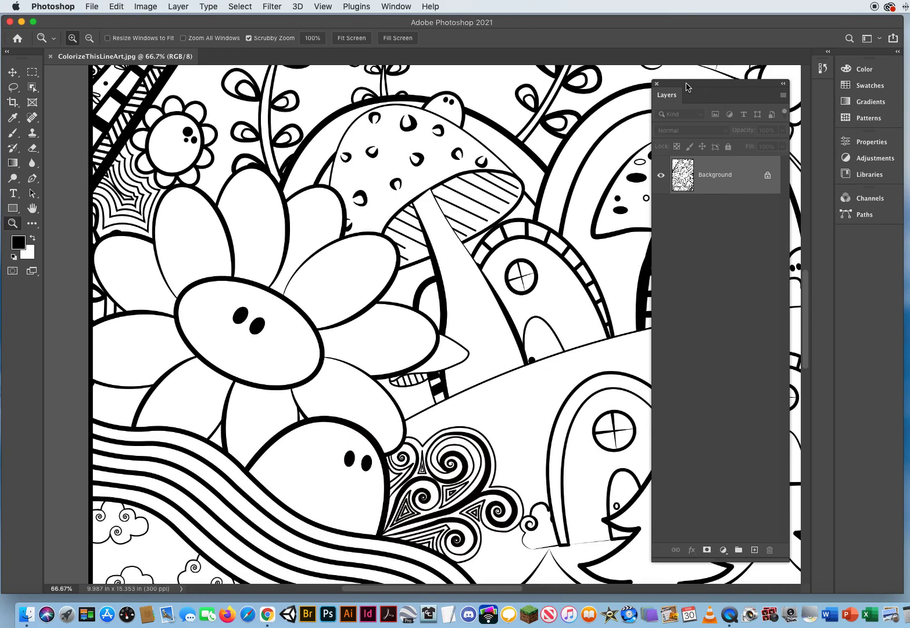
drag(687, 87, 673, 86)
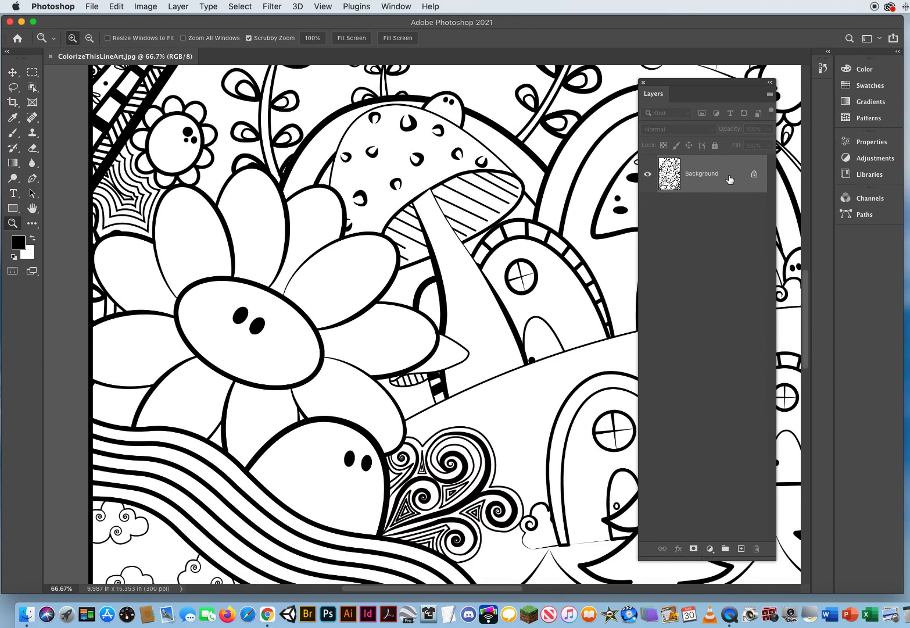
double_click(696, 176)
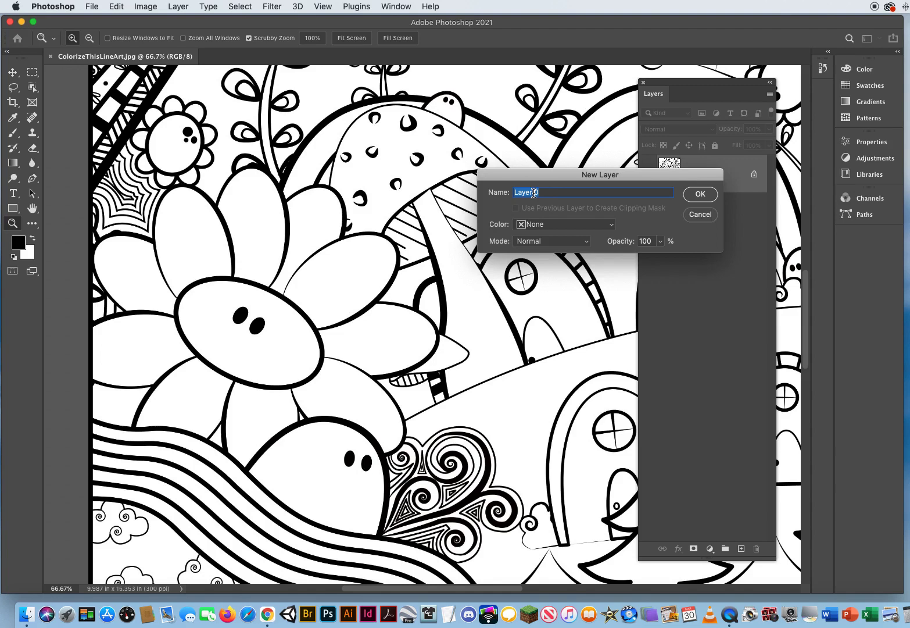
text(Line Art)
click(700, 195)
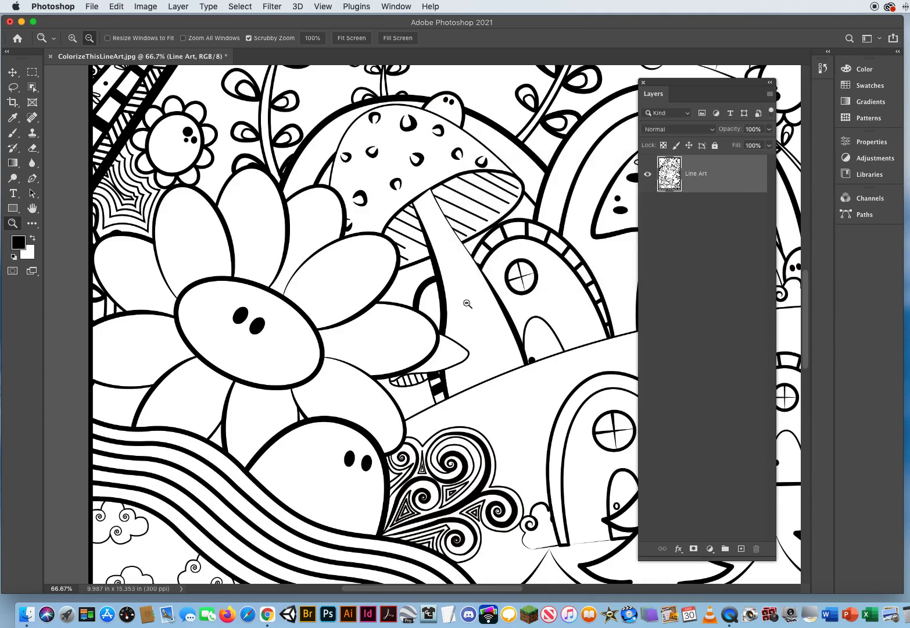
Step: Shorten the Layers panel and add a new layer named Yellow Petals above Line Art
alt+click(472, 303)
alt+click(469, 302)
alt+click(471, 300)
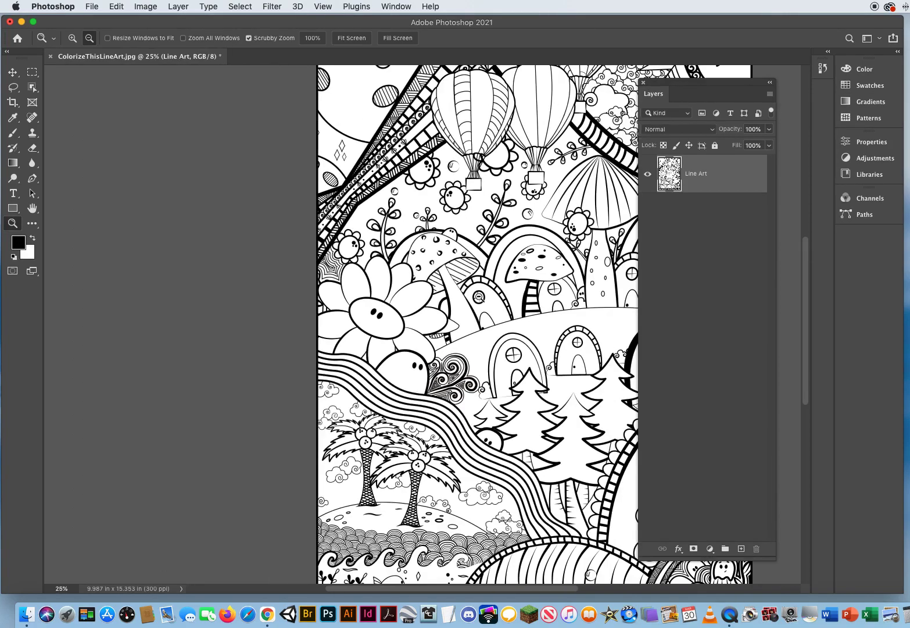
alt+click(474, 297)
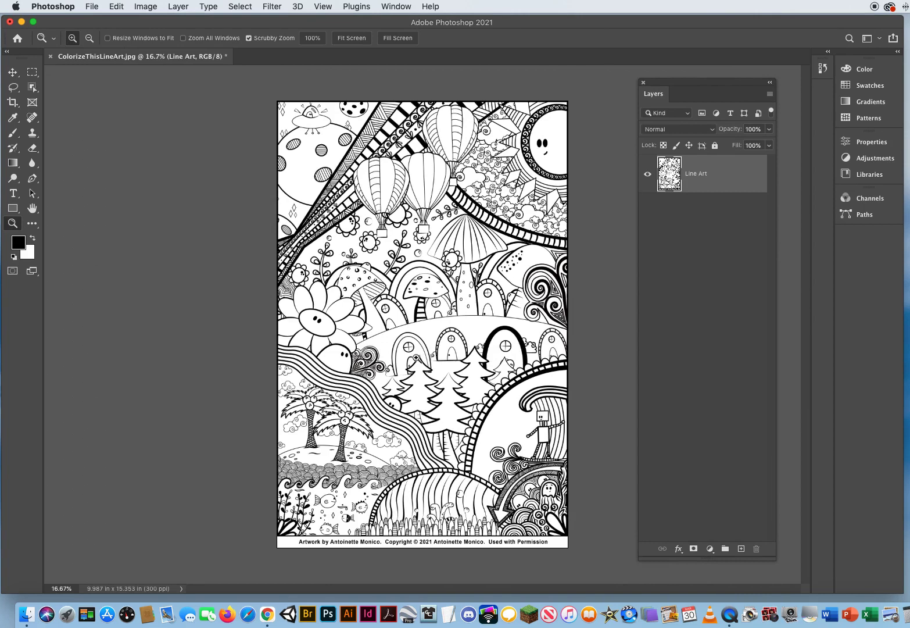
drag(699, 559, 696, 453)
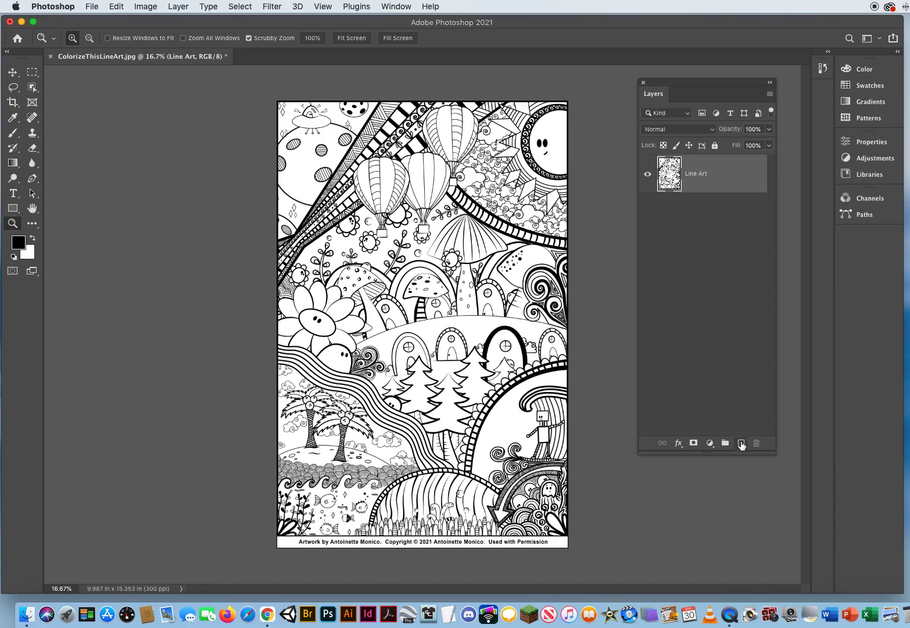
click(741, 443)
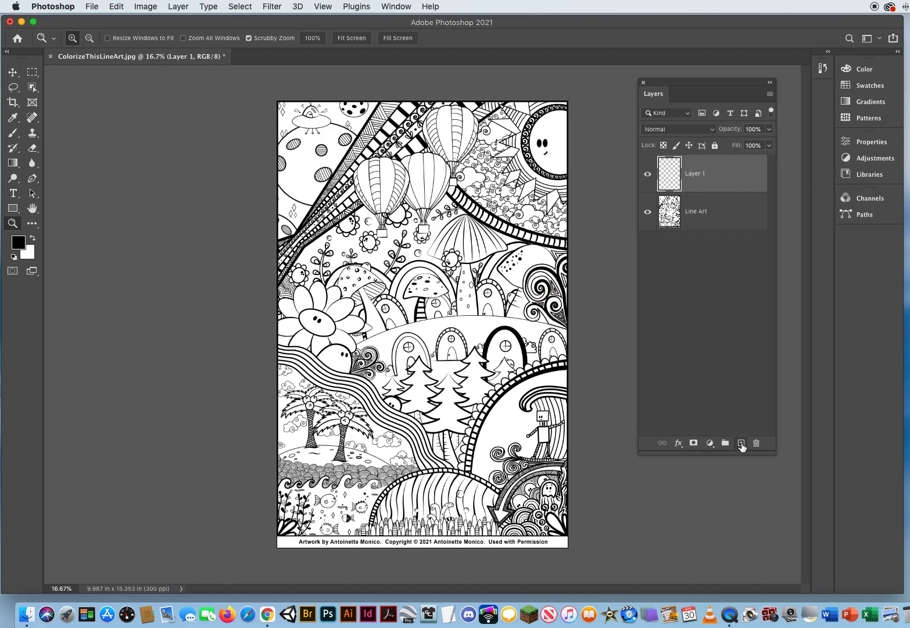
double_click(696, 174)
text(Yellow )
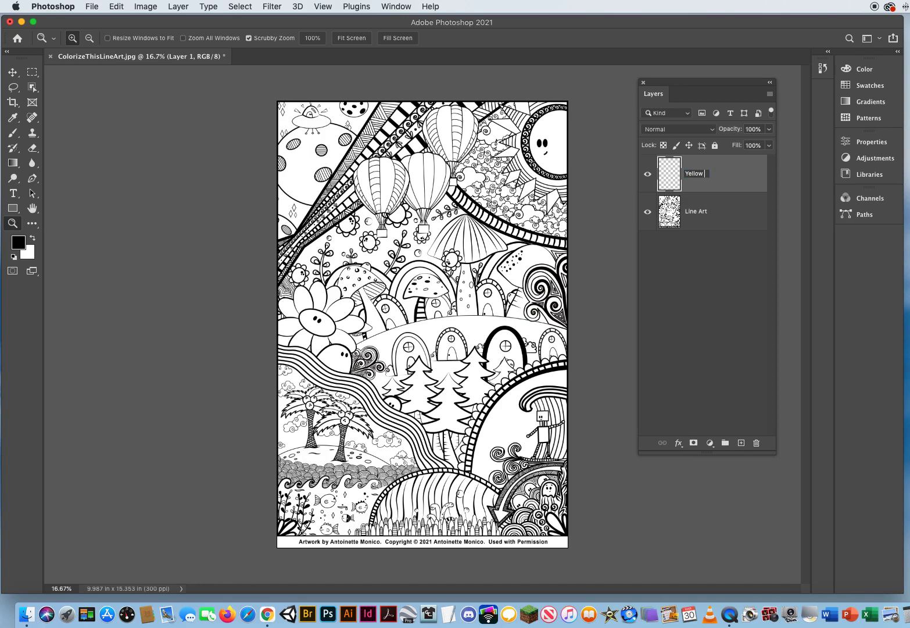
text(Petals)
key(Return)
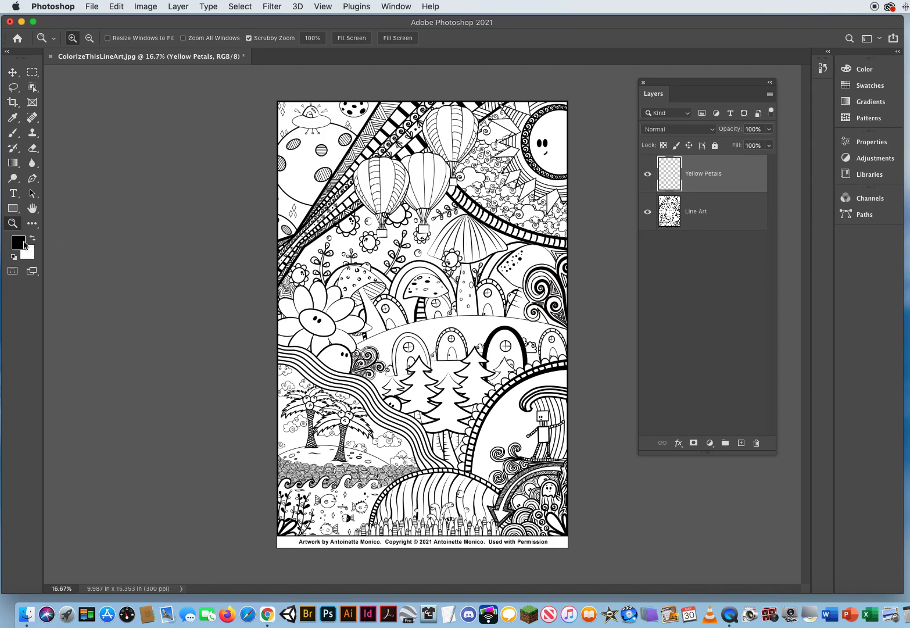
Step: Set the foreground color to a bright yellow with hex value f9e828
click(19, 244)
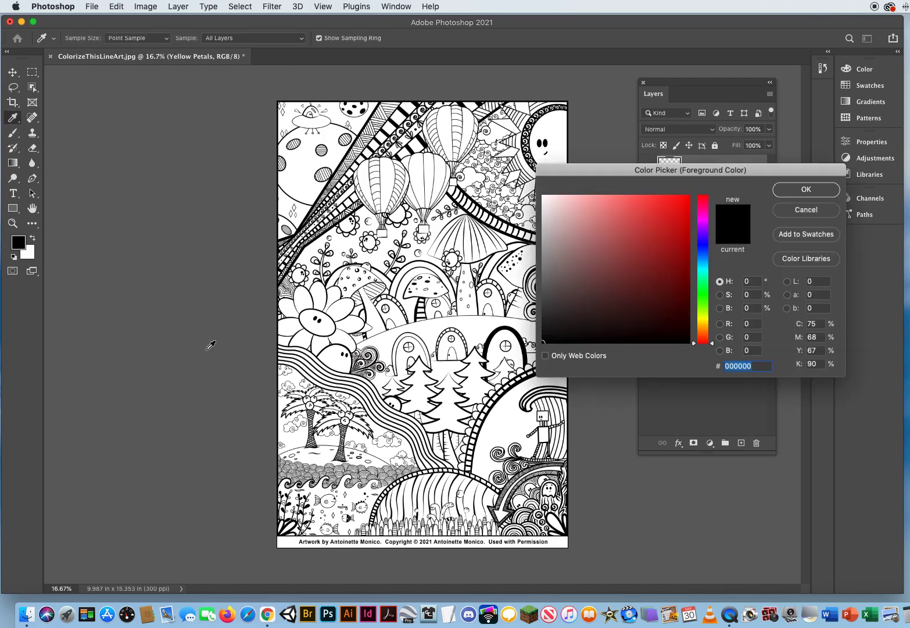
drag(603, 173, 158, 126)
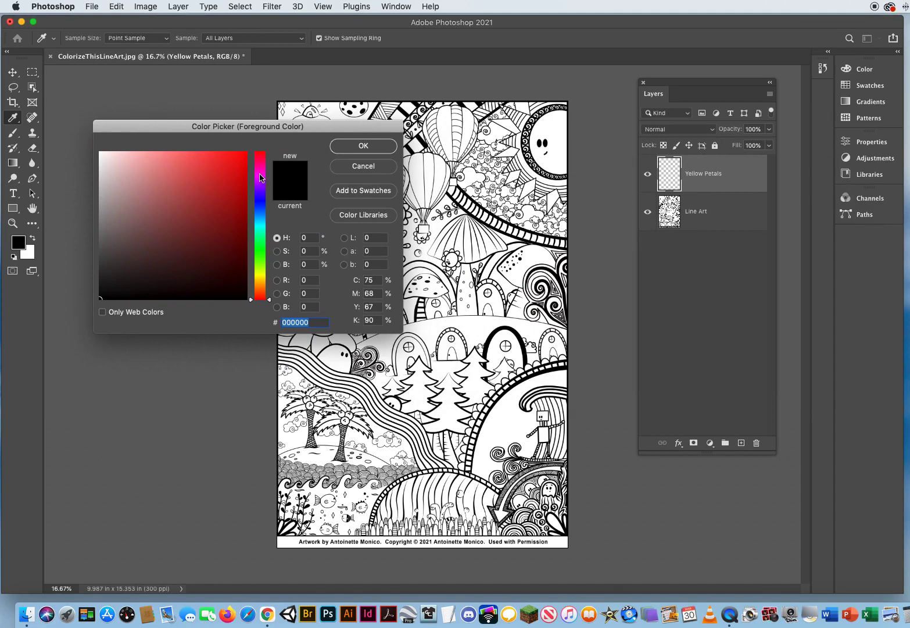
drag(260, 160, 262, 280)
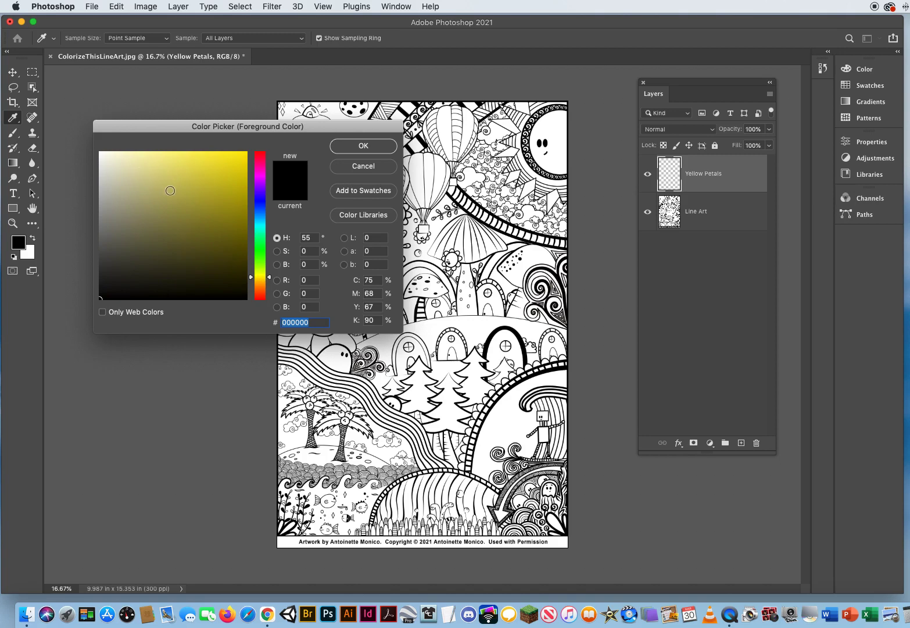
drag(150, 189, 223, 154)
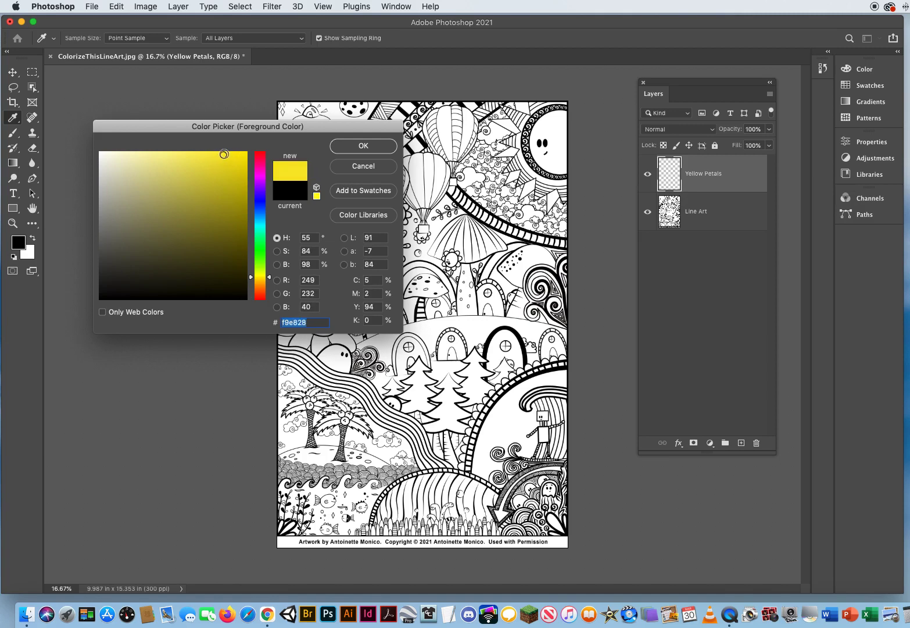
click(349, 151)
key(z)
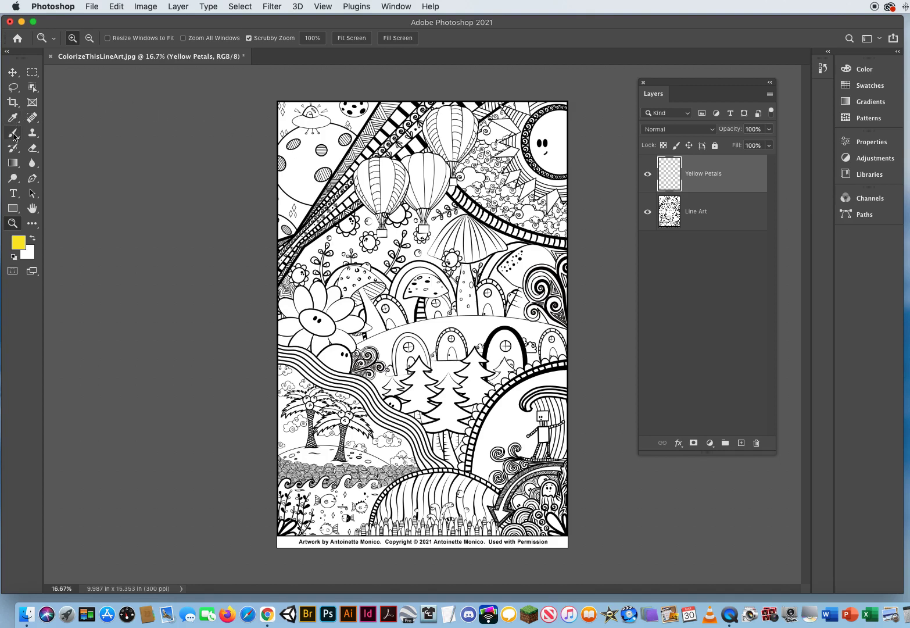
Step: Resize the Brush tool interactively on the canvas to a diameter of about 151 px
click(12, 135)
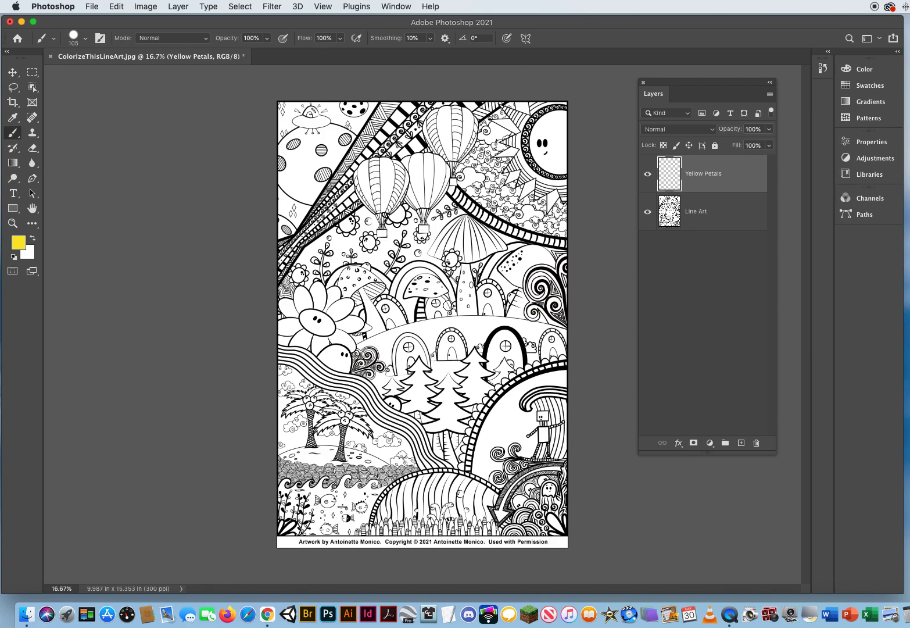
ctrl+alt+click(401, 271)
mouse_move(401, 271)
mouse_down()
mouse_move(504, 268)
mouse_move(456, 267)
mouse_up()
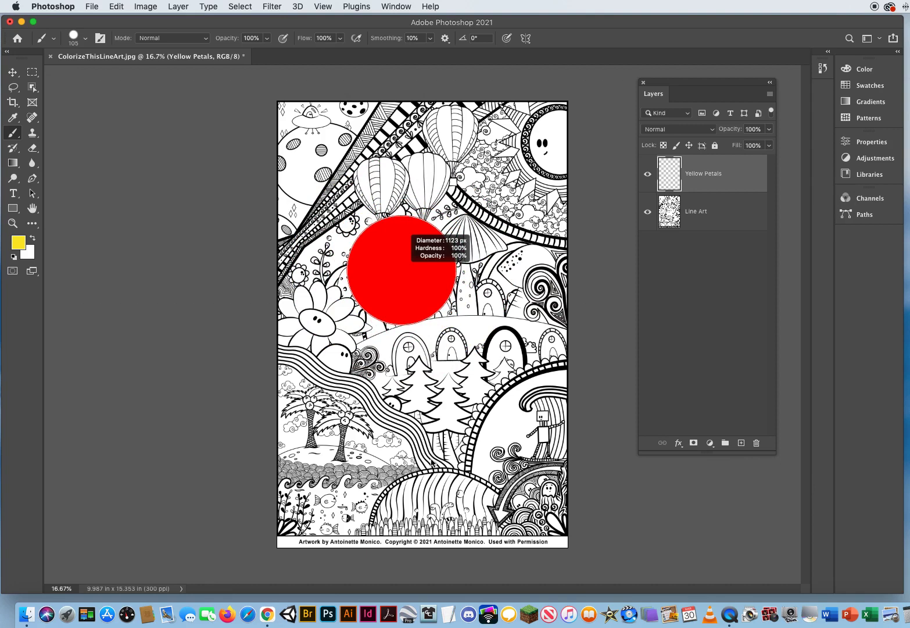
drag(432, 462, 383, 448)
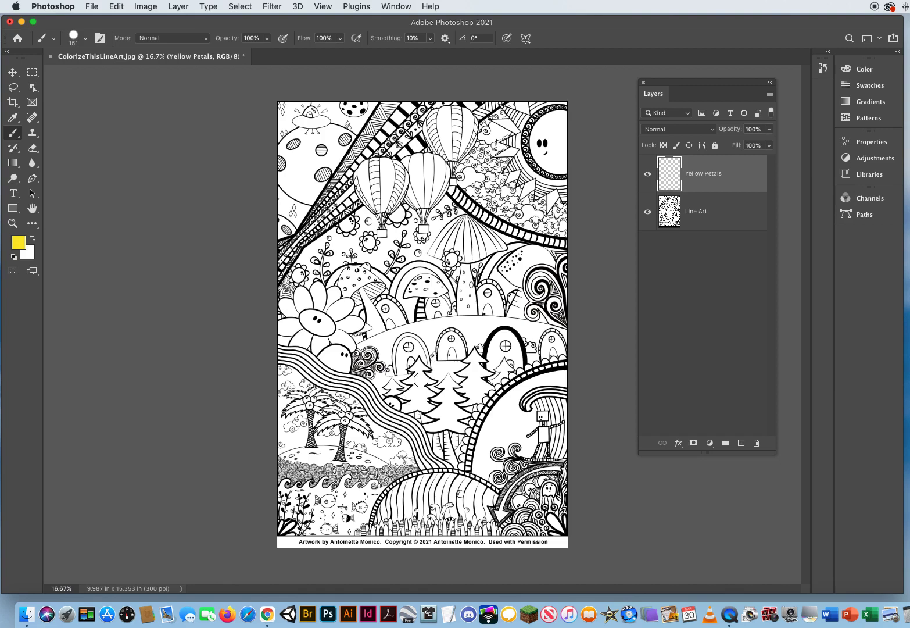
Step: Paint yellow over the large flower on the Yellow Petals layer and move that layer below Line Art
click(331, 300)
mouse_move(331, 300)
mouse_down()
mouse_move(346, 277)
mouse_move(363, 293)
mouse_move(336, 348)
mouse_move(345, 364)
mouse_move(317, 363)
mouse_move(300, 300)
mouse_move(288, 303)
mouse_move(337, 330)
mouse_up()
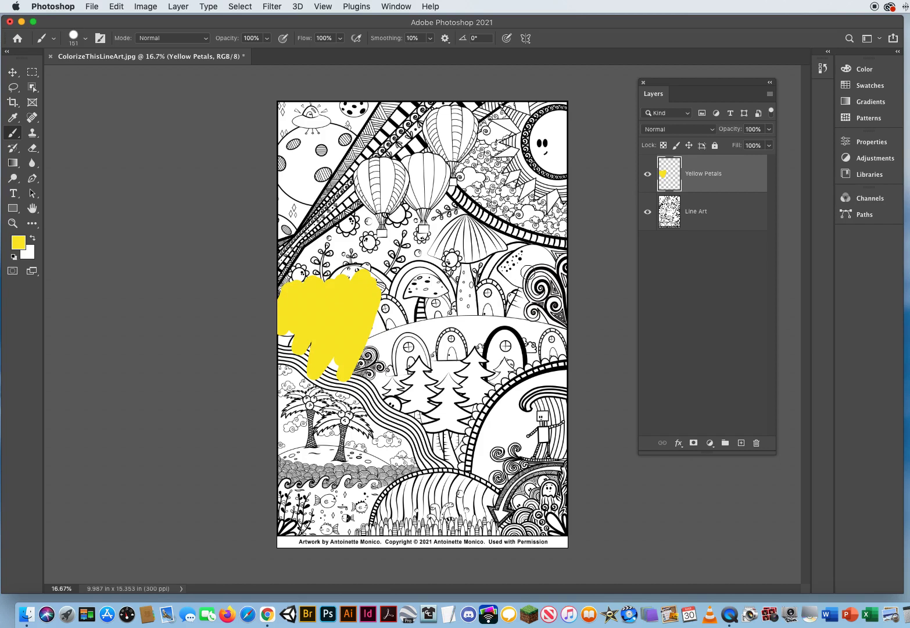
drag(723, 172, 715, 235)
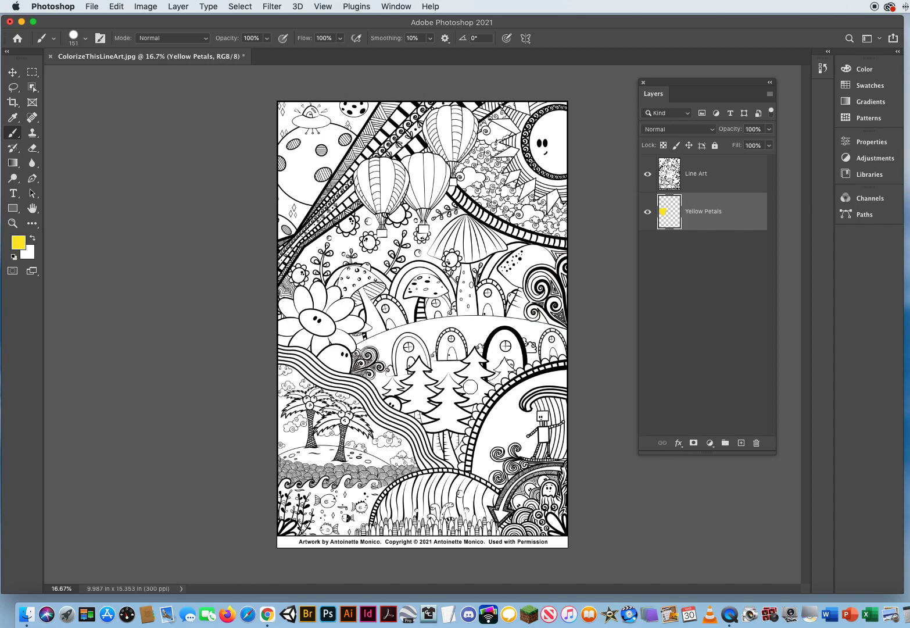
Step: Delete the Yellow Petals layer and set the Line Art layer's blending mode to Multiply
drag(708, 212, 754, 439)
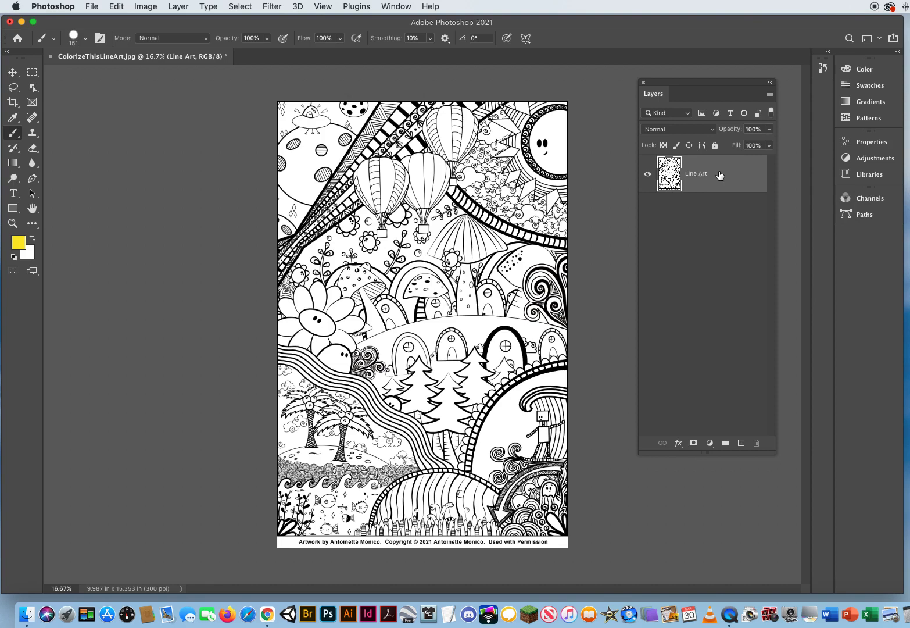
click(661, 133)
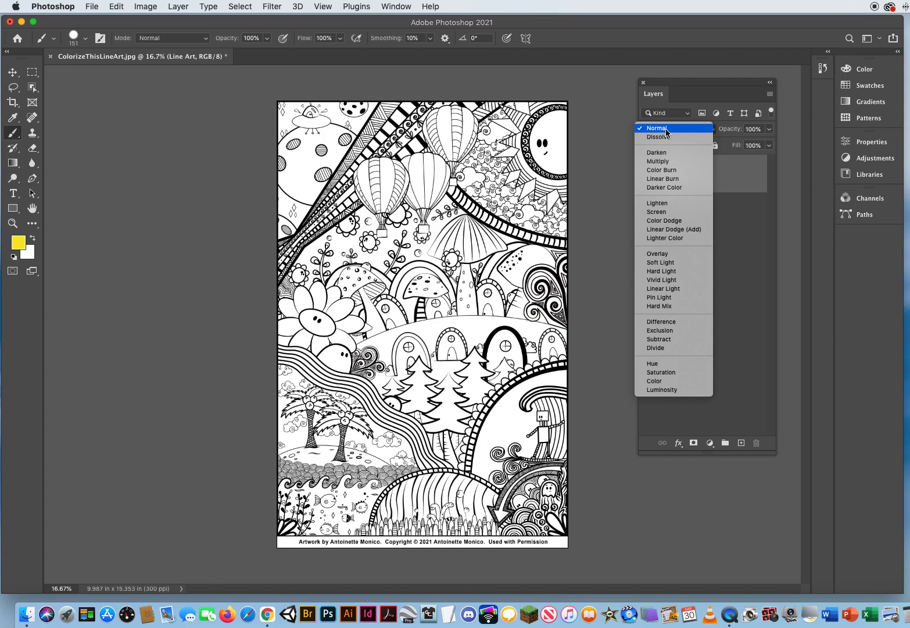
click(677, 165)
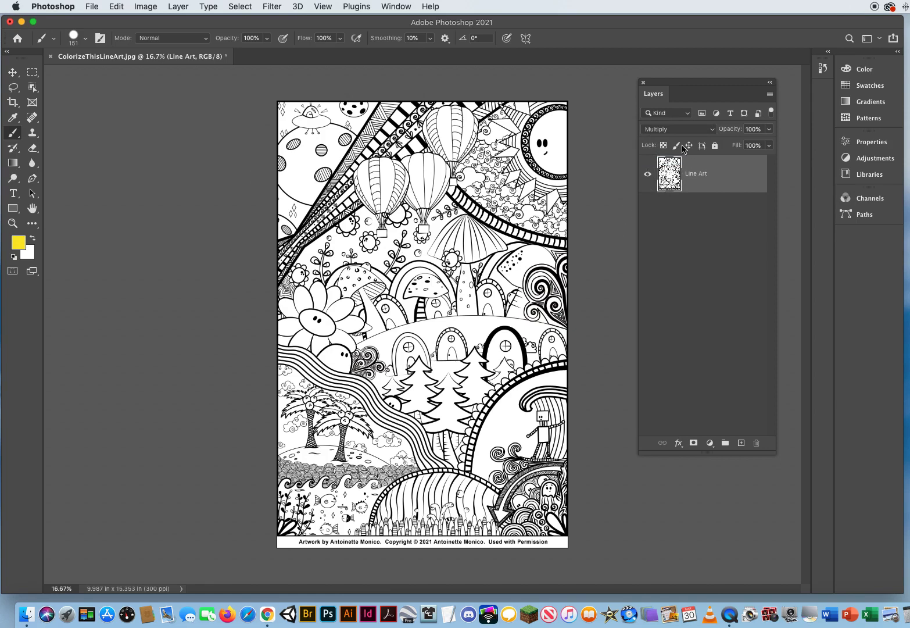
click(671, 129)
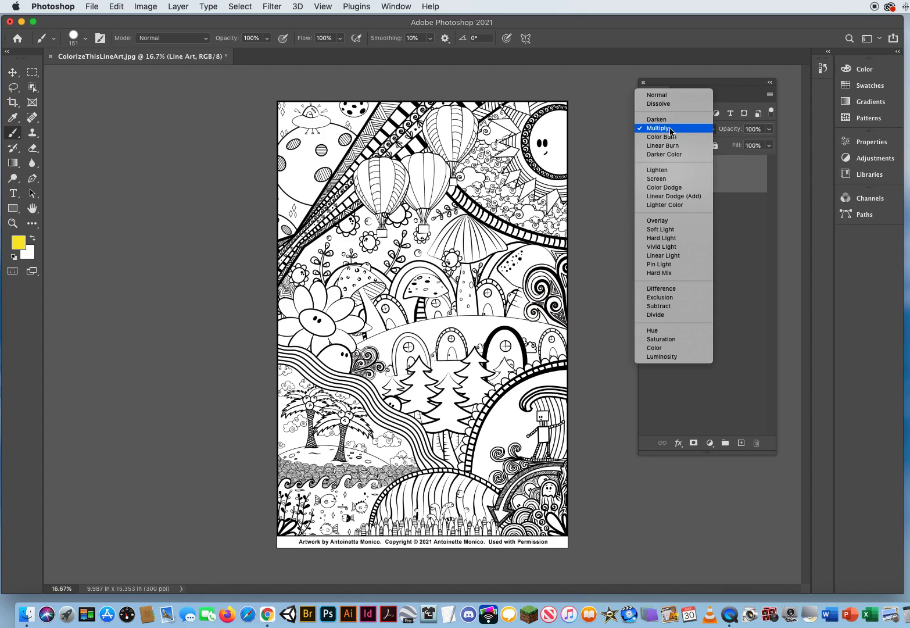
click(670, 129)
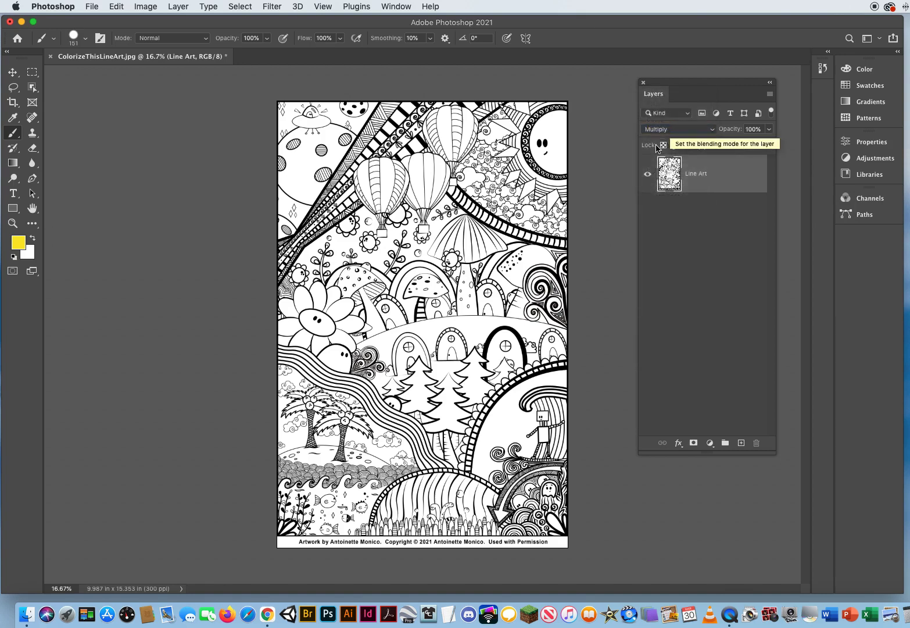
click(673, 129)
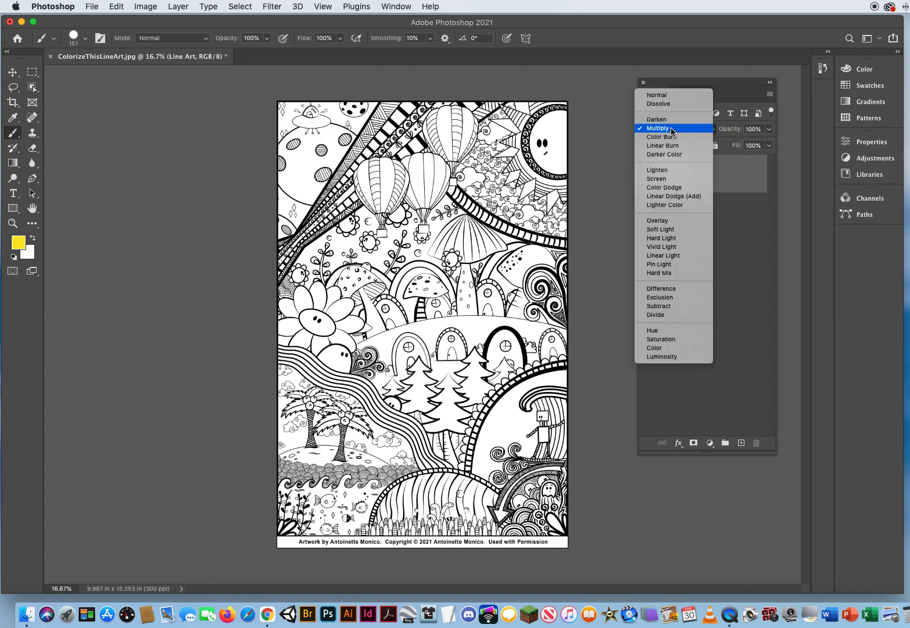
click(673, 129)
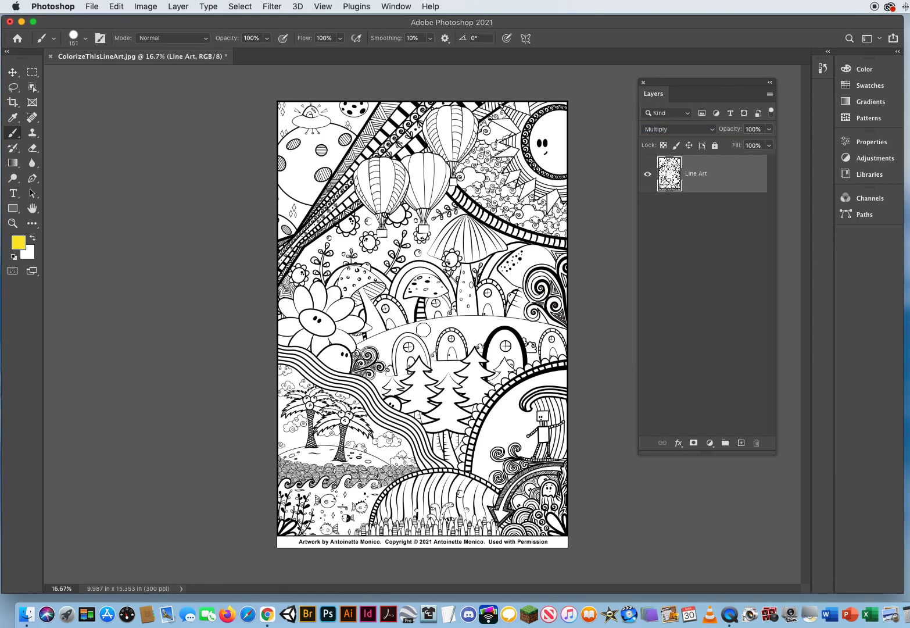
Step: Paint a yellow test scribble directly on the Line Art layer and undo it
mouse_move(415, 252)
mouse_down()
mouse_move(466, 257)
mouse_move(303, 344)
mouse_move(493, 294)
mouse_move(332, 380)
mouse_move(494, 351)
mouse_up()
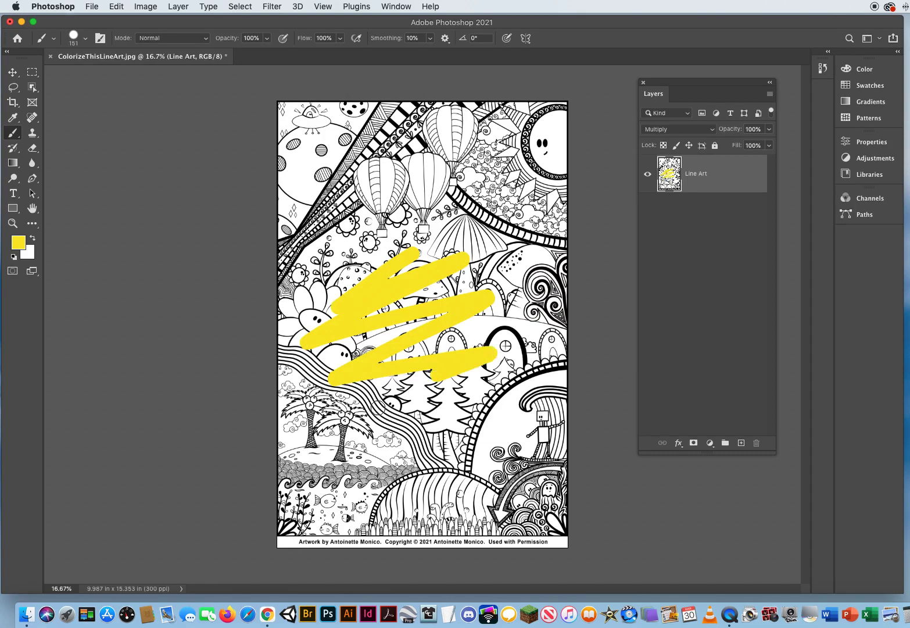
click(121, 9)
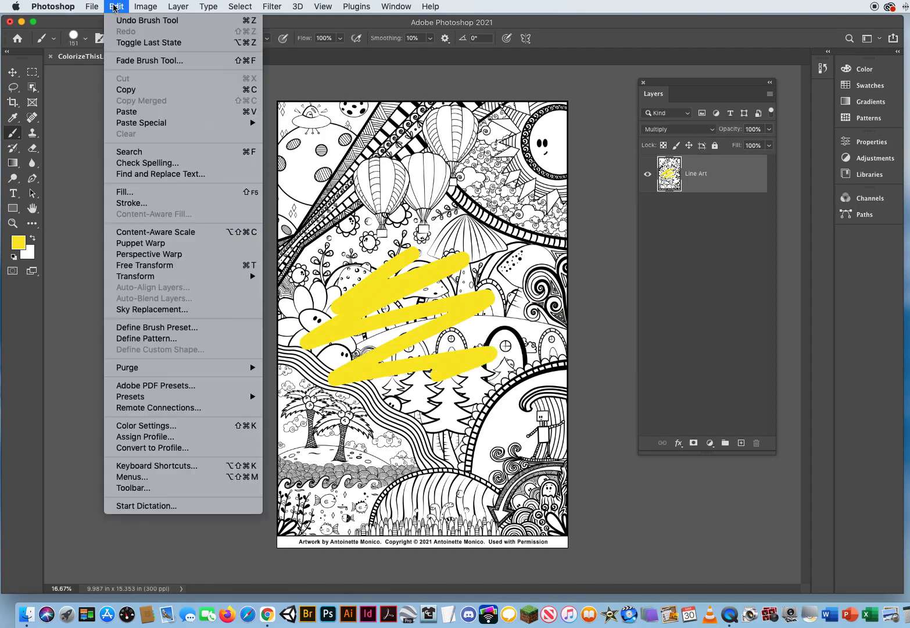
click(120, 18)
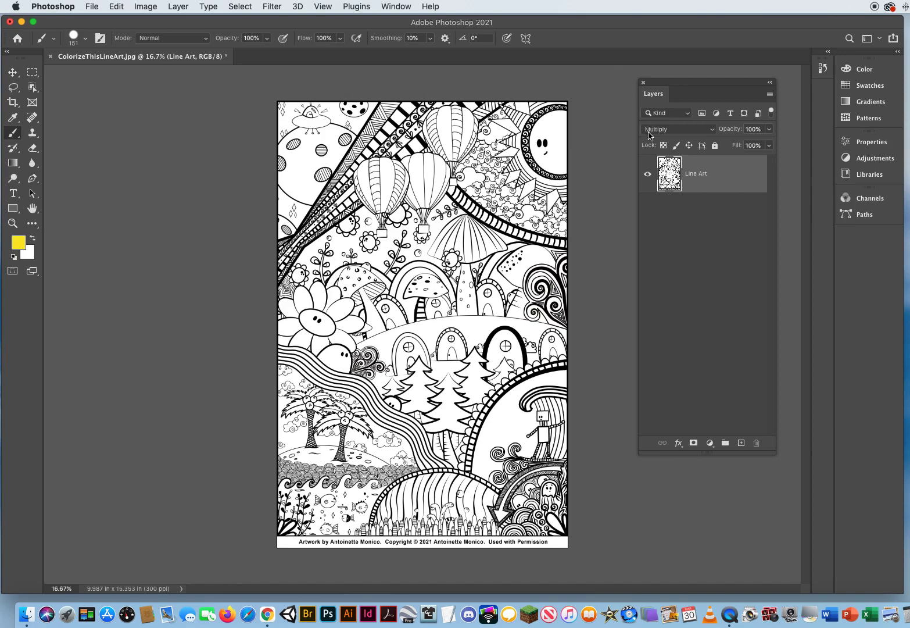
Step: Lock the Line Art layer completely
click(716, 146)
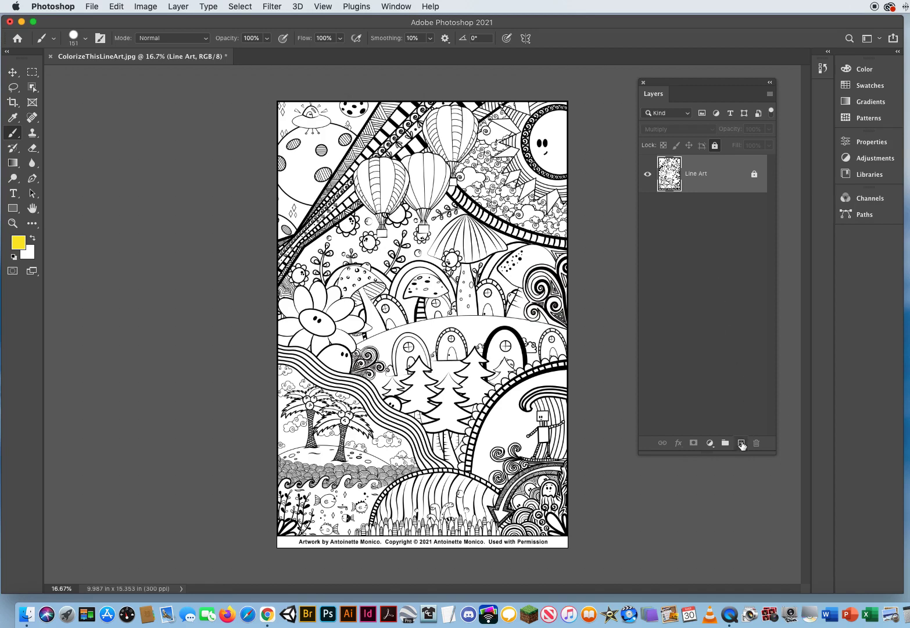
Step: Test yellow paint over the large flower on a new layer placed below Line Art, and delete that layer
click(741, 443)
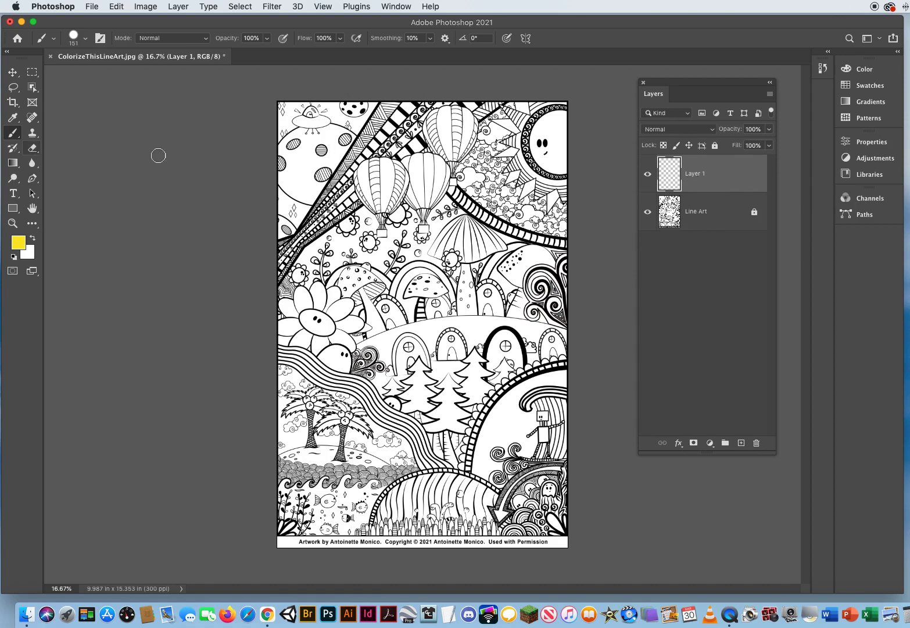
mouse_move(292, 301)
mouse_down()
mouse_move(333, 283)
mouse_move(325, 354)
mouse_move(334, 360)
mouse_move(358, 318)
mouse_move(373, 315)
mouse_move(372, 352)
mouse_up()
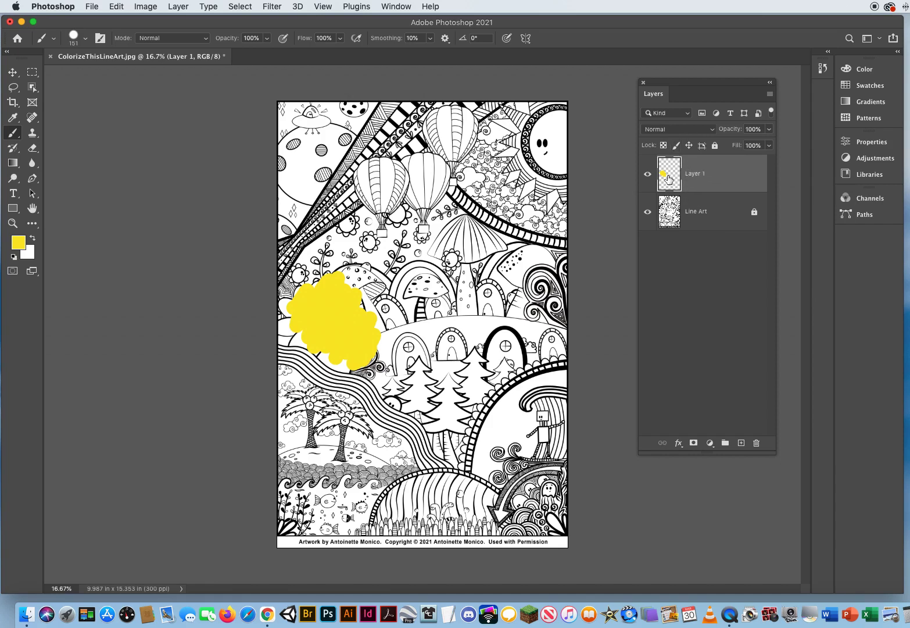
mouse_move(719, 173)
mouse_down()
mouse_move(712, 216)
mouse_move(698, 234)
mouse_up()
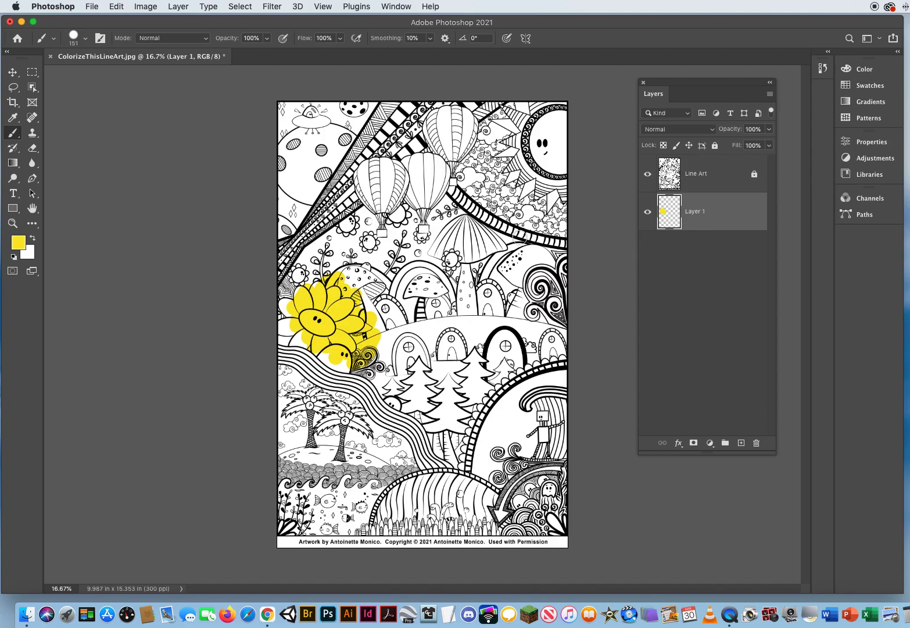
mouse_move(706, 221)
mouse_down()
mouse_move(742, 322)
mouse_move(756, 443)
mouse_up()
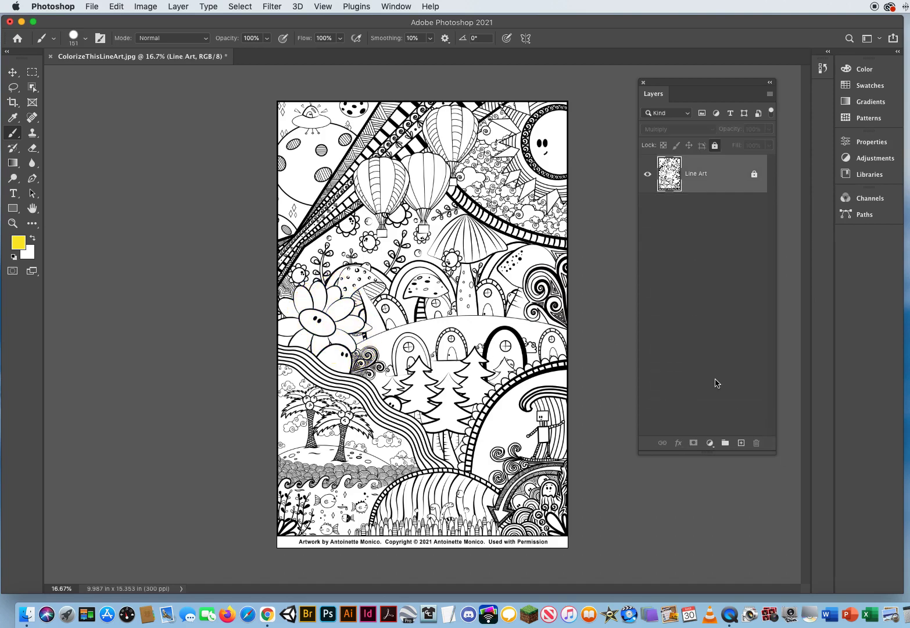
Step: Add a new layer named Yellow Petals and place it below the Line Art layer
click(742, 443)
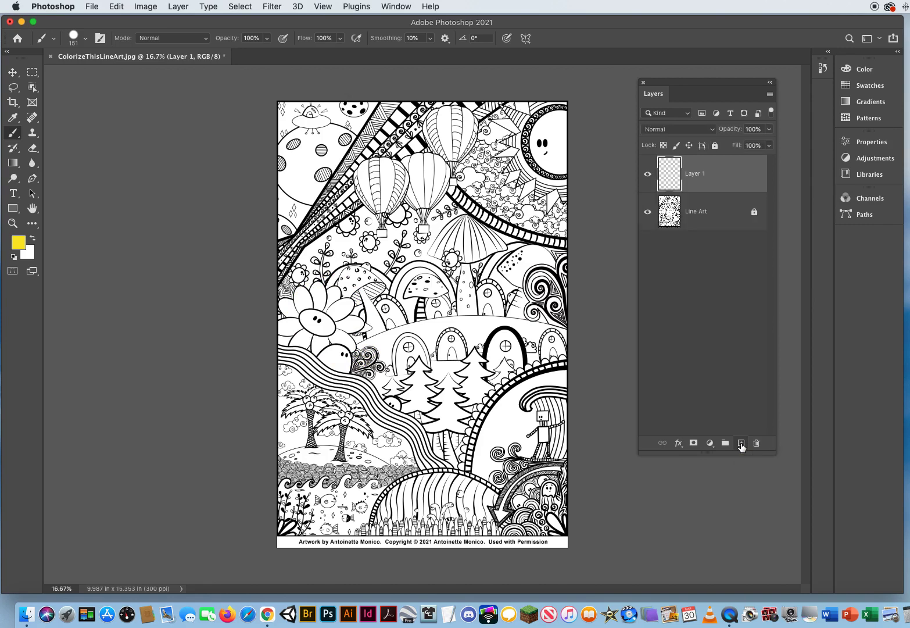
double_click(696, 173)
text(Yellow Petals)
key(Return)
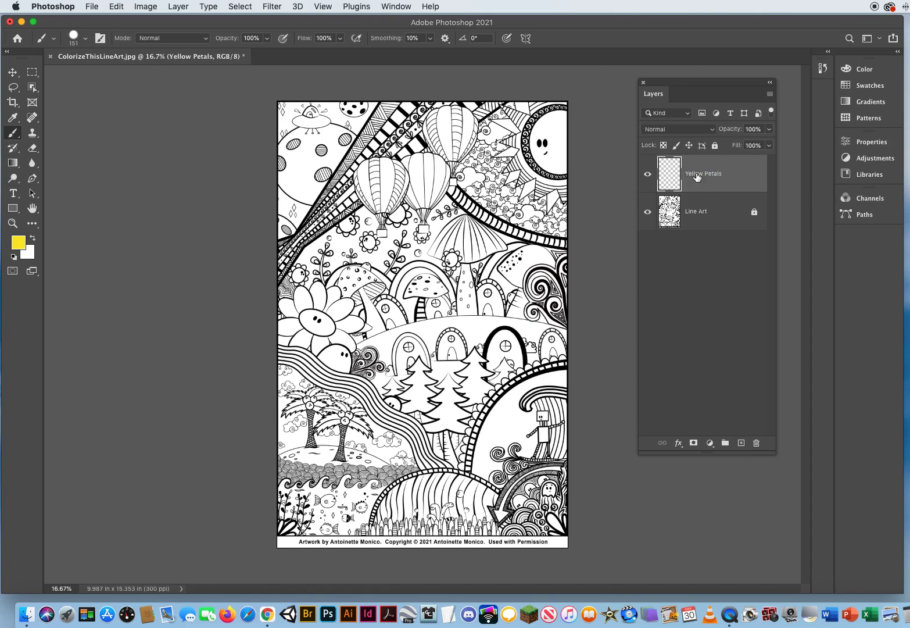
drag(697, 175, 692, 245)
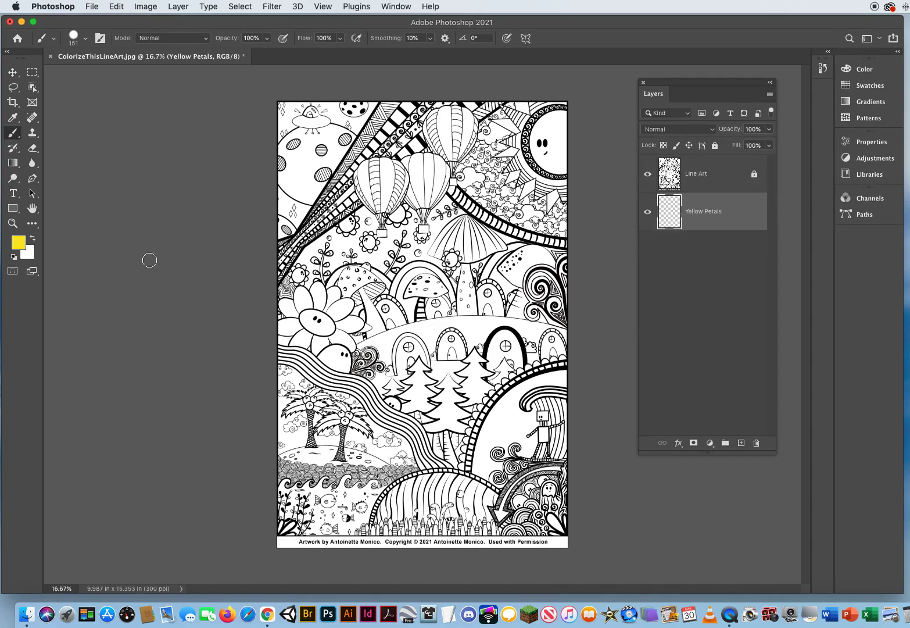
Step: Select all the petals of the large flower on the Line Art layer with the Magic Wand tool
click(14, 224)
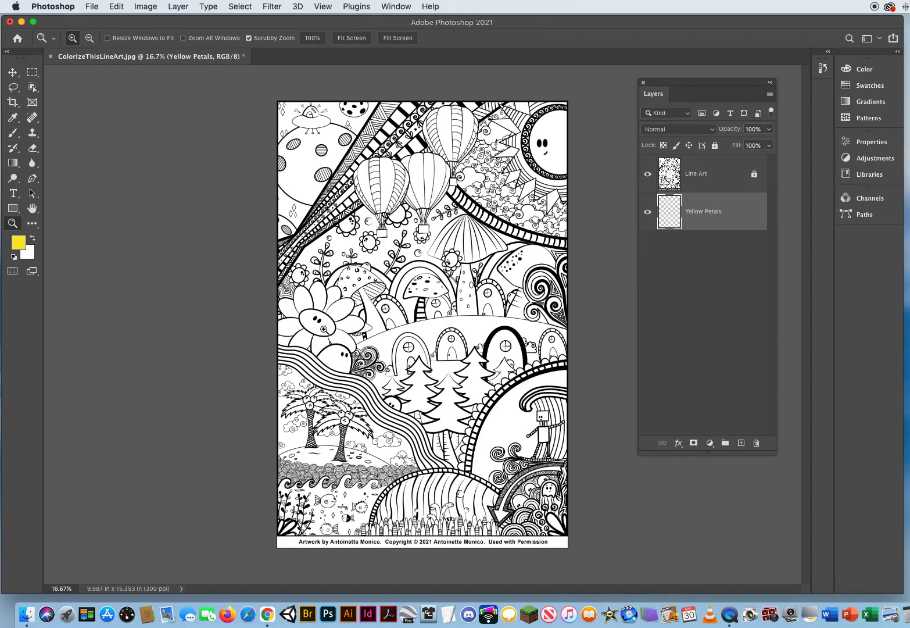
click(320, 325)
click(348, 329)
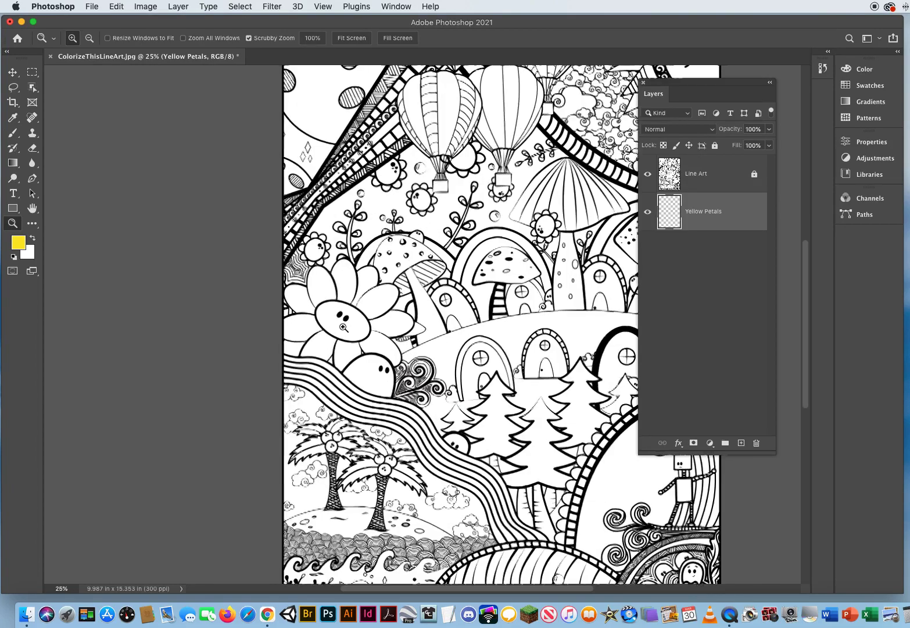
click(335, 320)
click(335, 312)
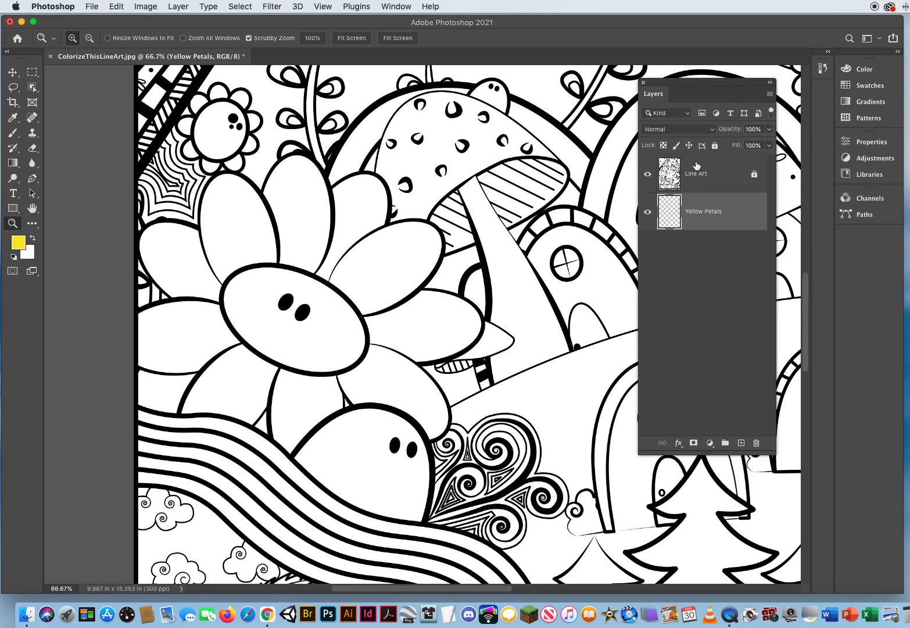
click(699, 178)
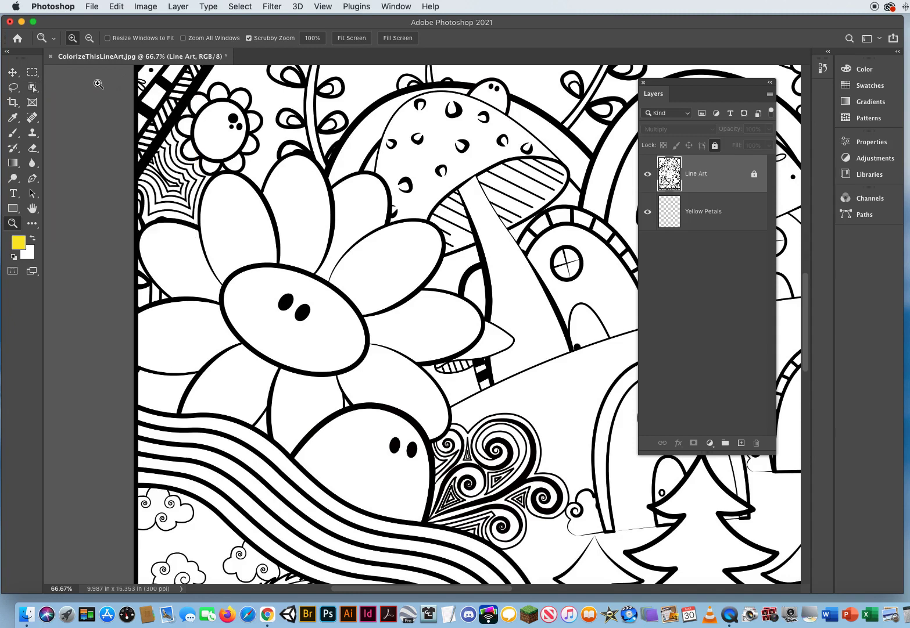
click(32, 87)
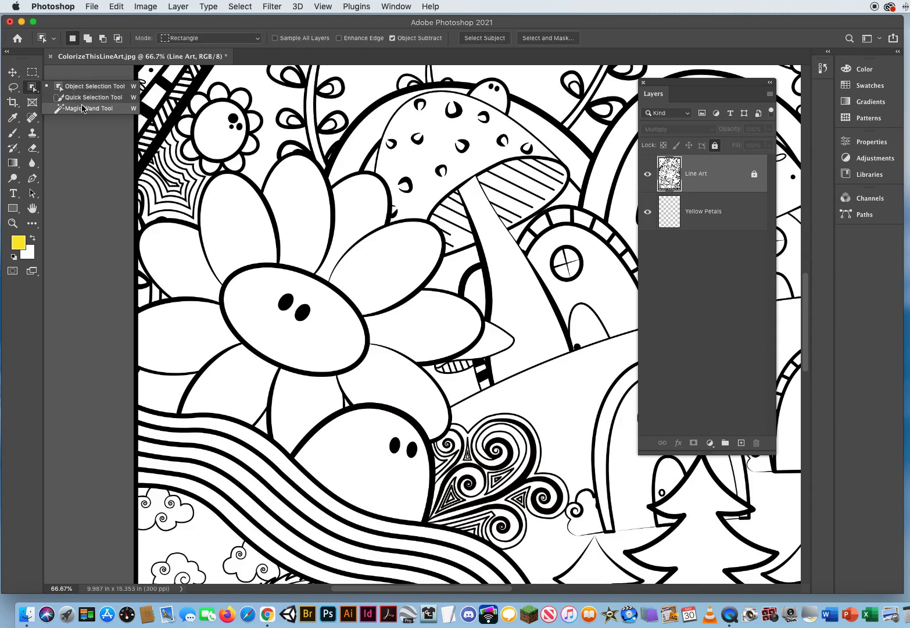
click(82, 110)
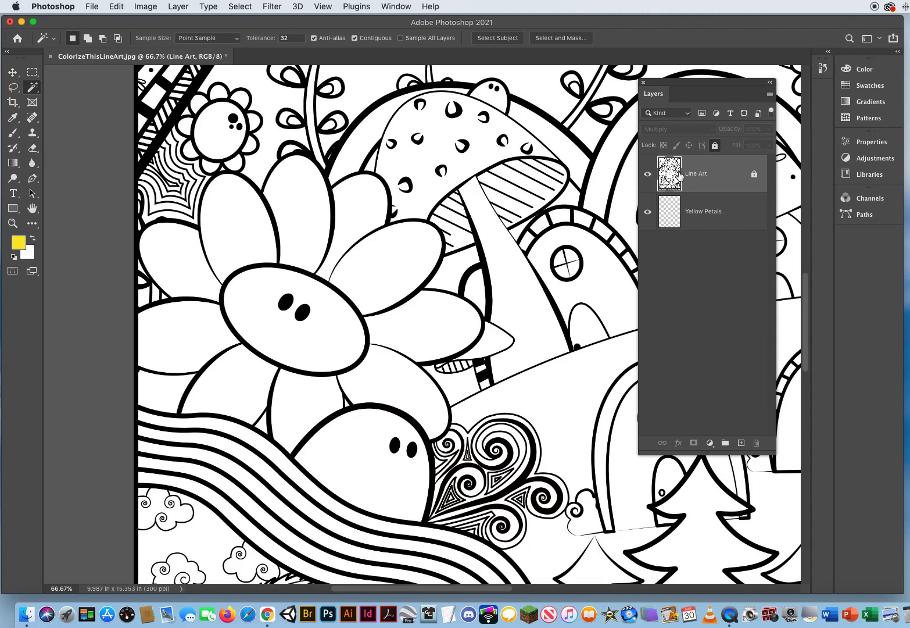
click(160, 393)
key(shift)
shift+click(185, 333)
shift+click(183, 271)
shift+click(269, 208)
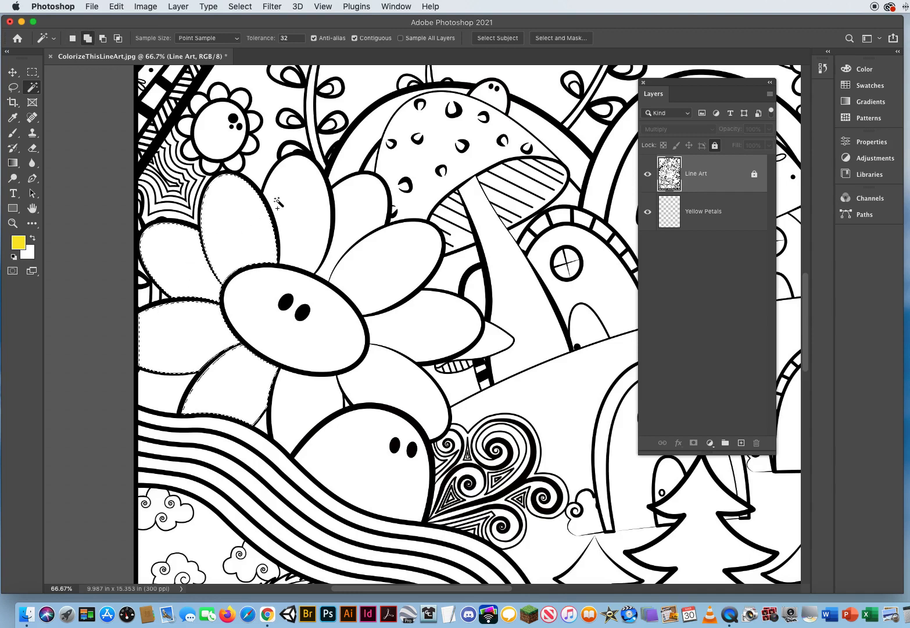
shift+click(298, 205)
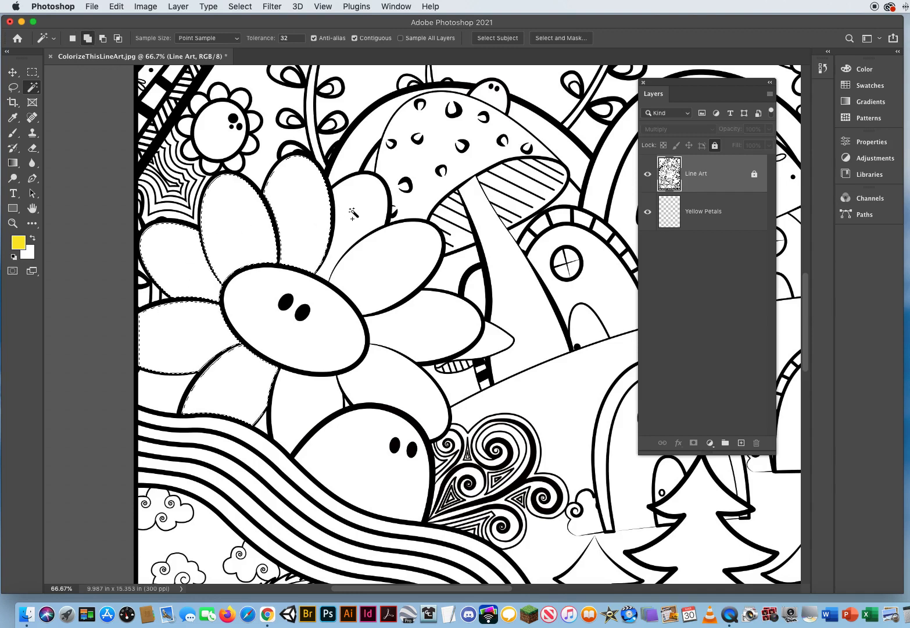
shift+click(370, 217)
shift+click(410, 280)
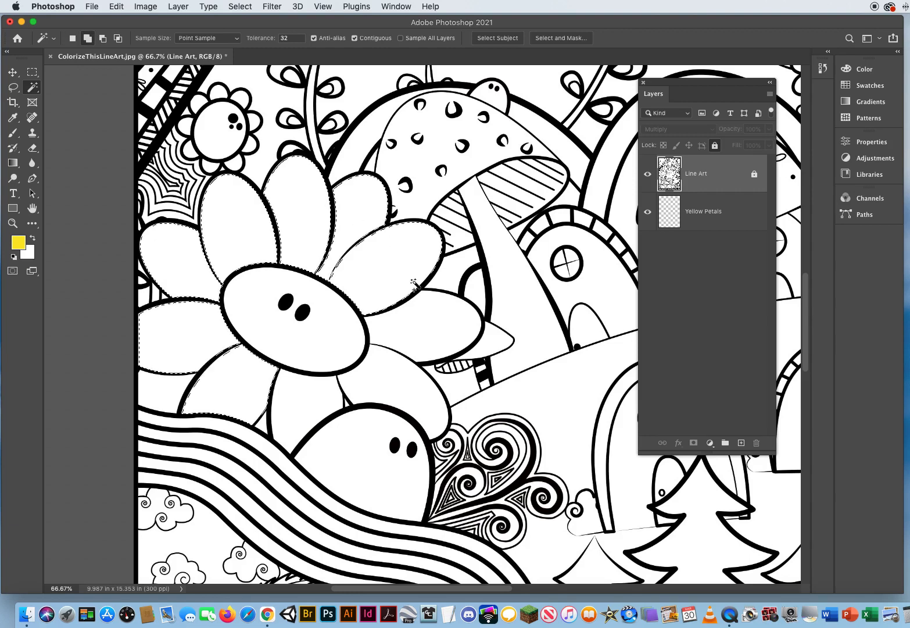
shift+click(396, 369)
shift+click(303, 398)
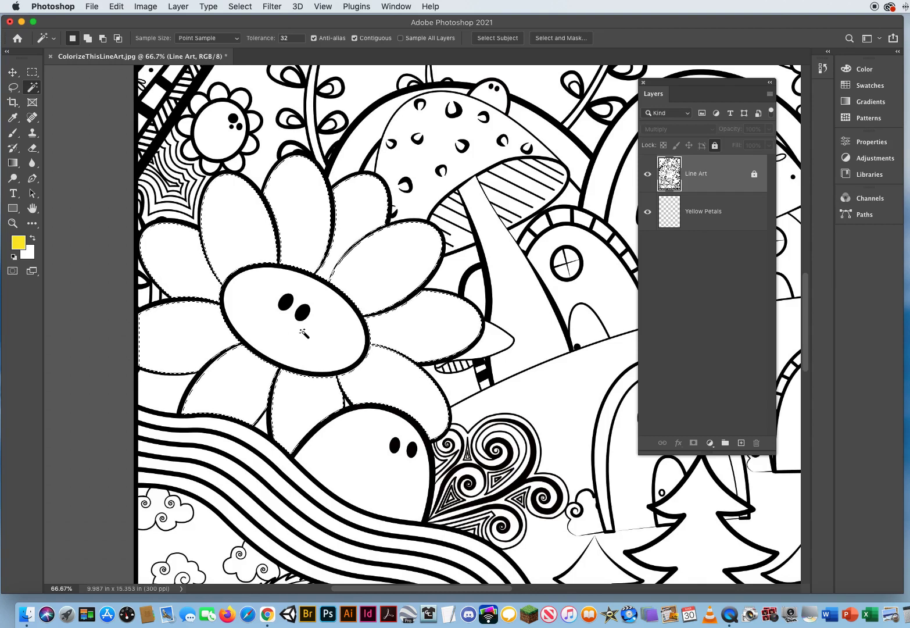
Step: Examine at pixel level how the petal selection's edge meets the black outlines around the flower's center
click(12, 223)
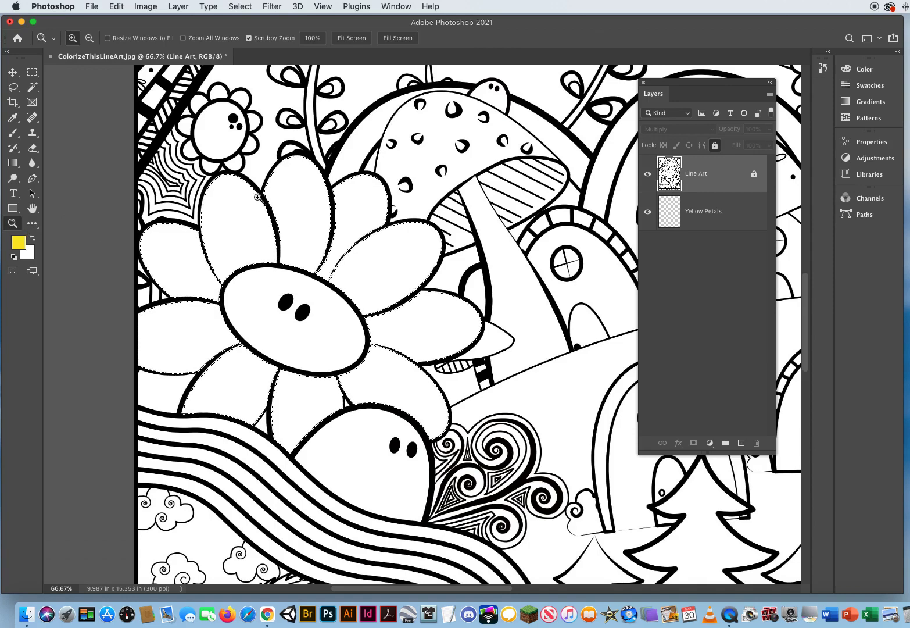
drag(275, 257, 458, 262)
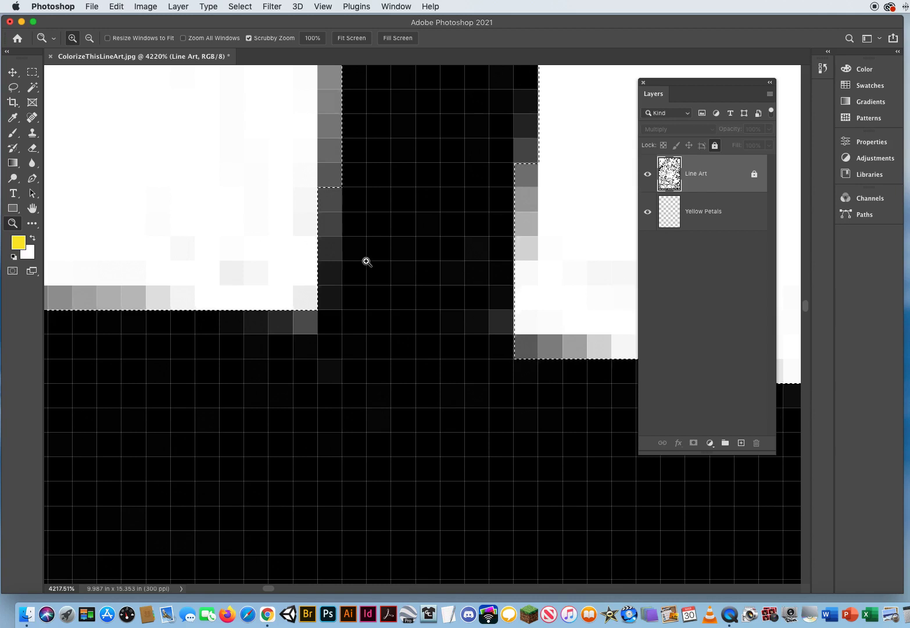
drag(450, 259, 314, 295)
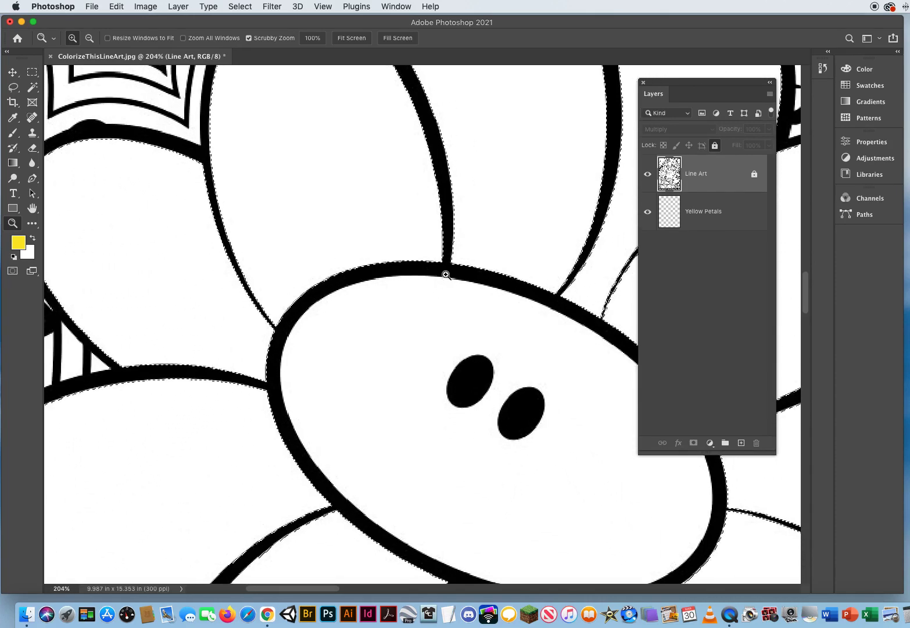
drag(441, 272, 573, 262)
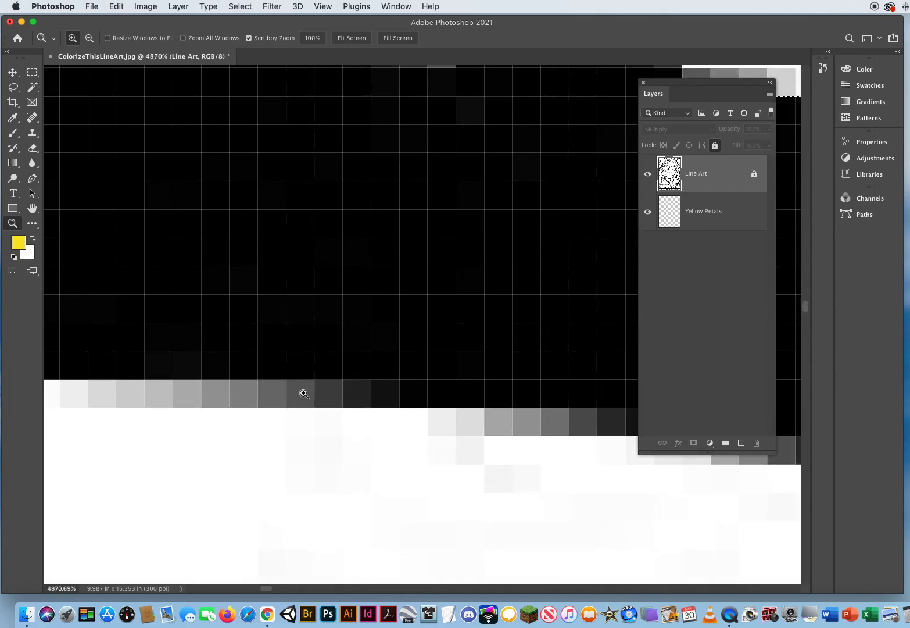
drag(437, 235, 398, 224)
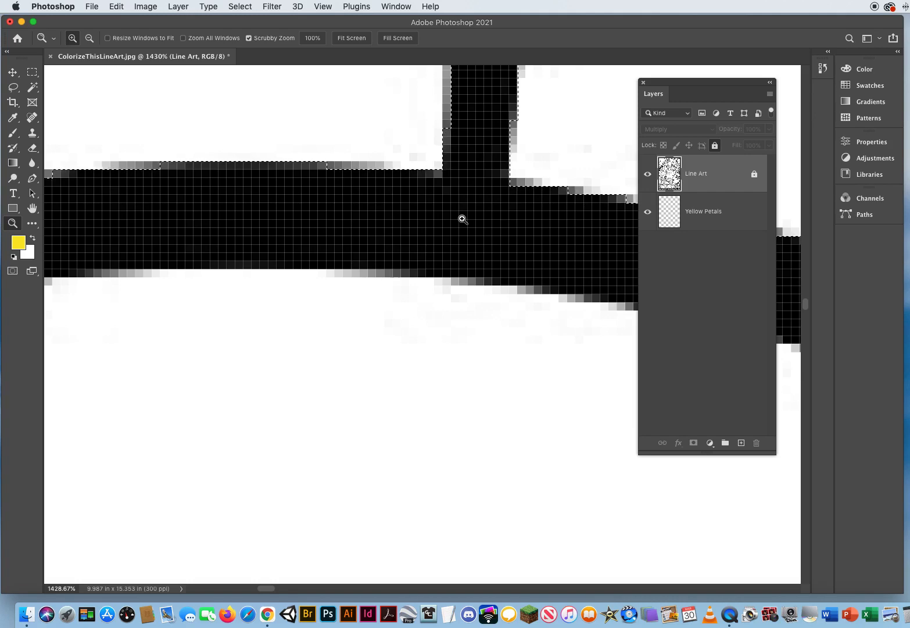
drag(462, 219, 401, 252)
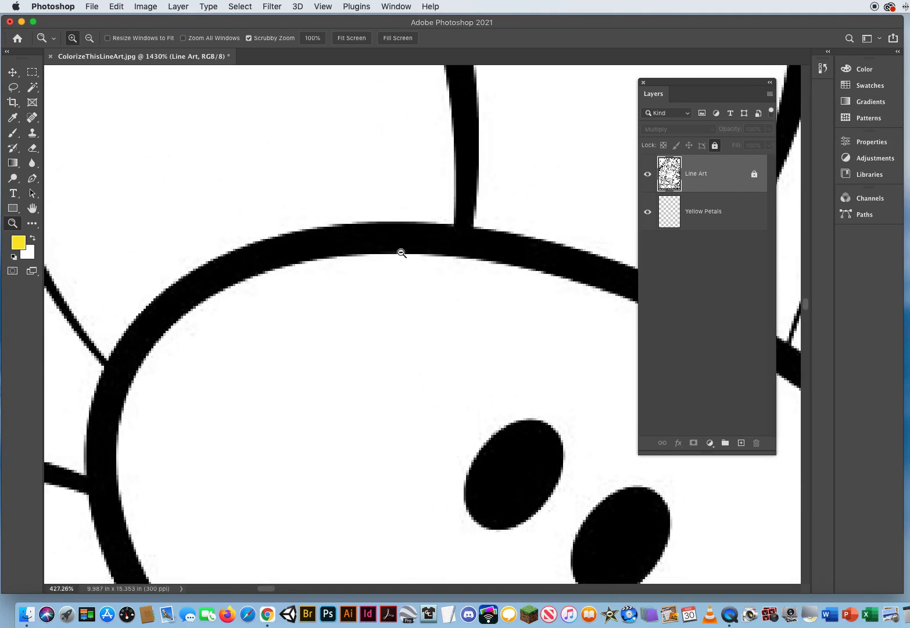
drag(303, 250, 358, 250)
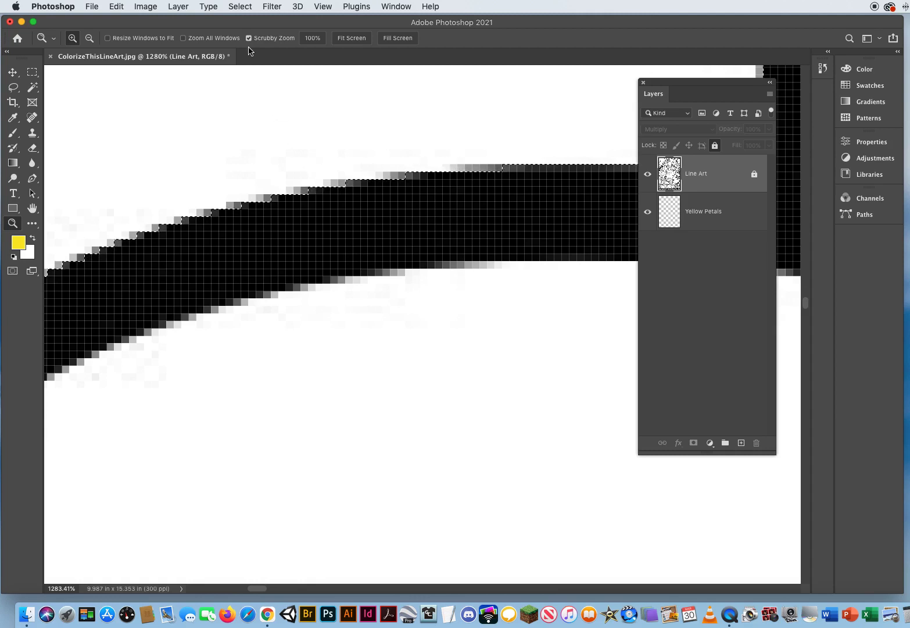
click(240, 7)
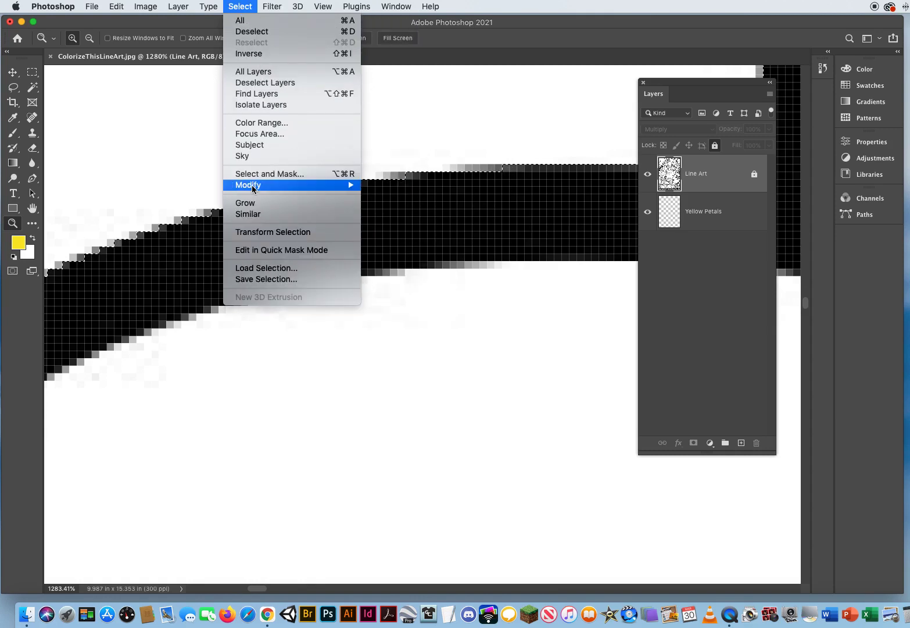
mouse_move(251, 190)
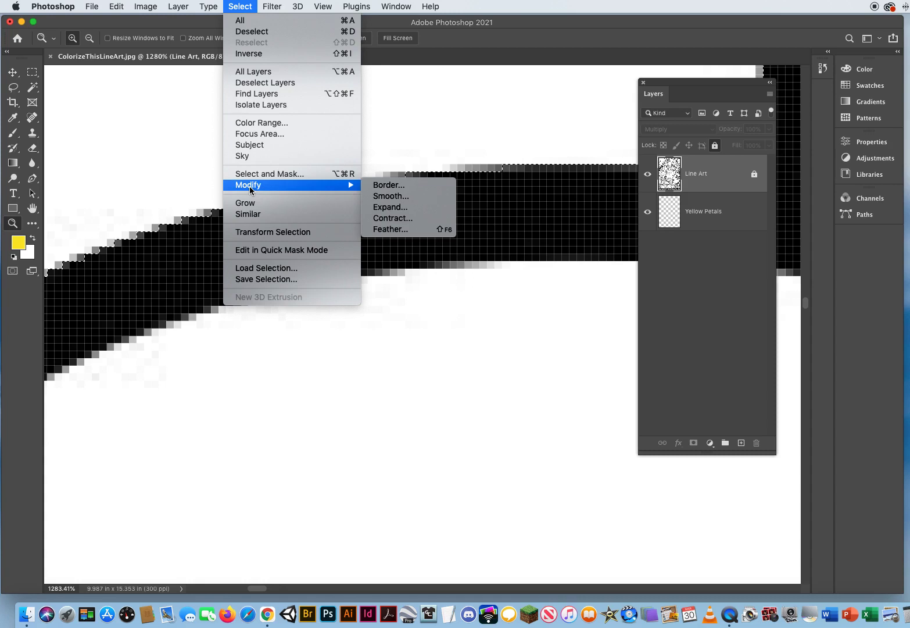
click(393, 209)
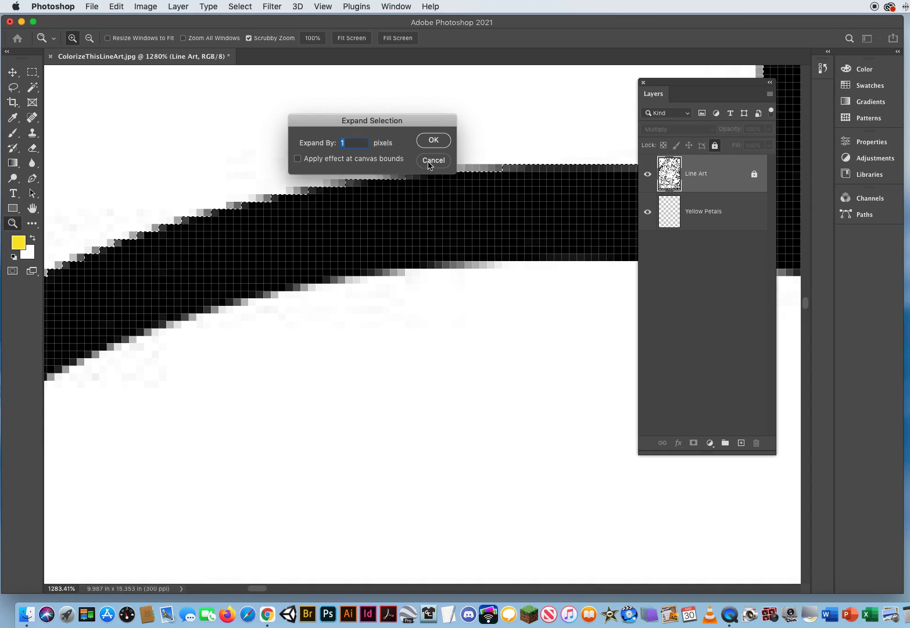
key(Escape)
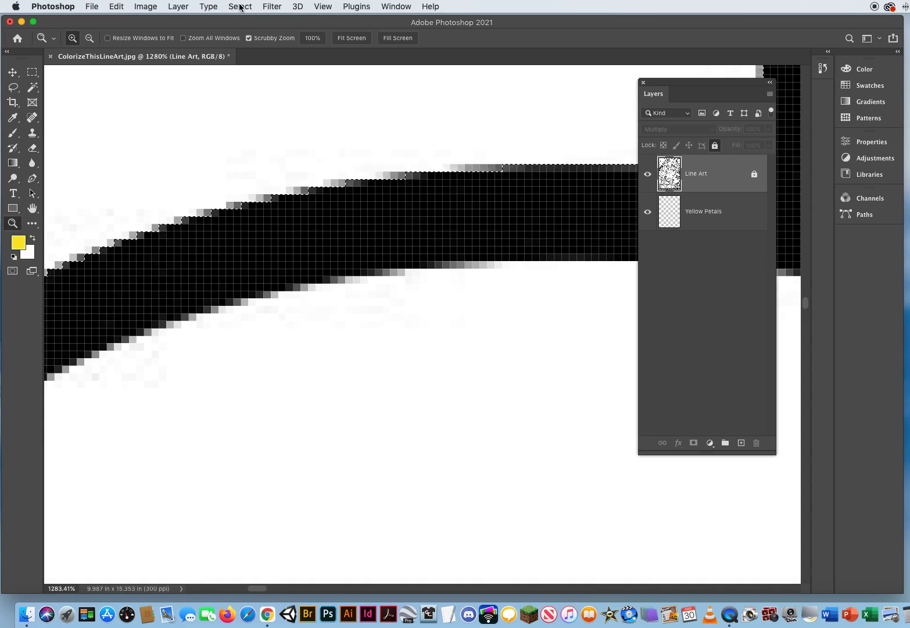
Step: Expand the petal selection by 1 pixel
click(240, 7)
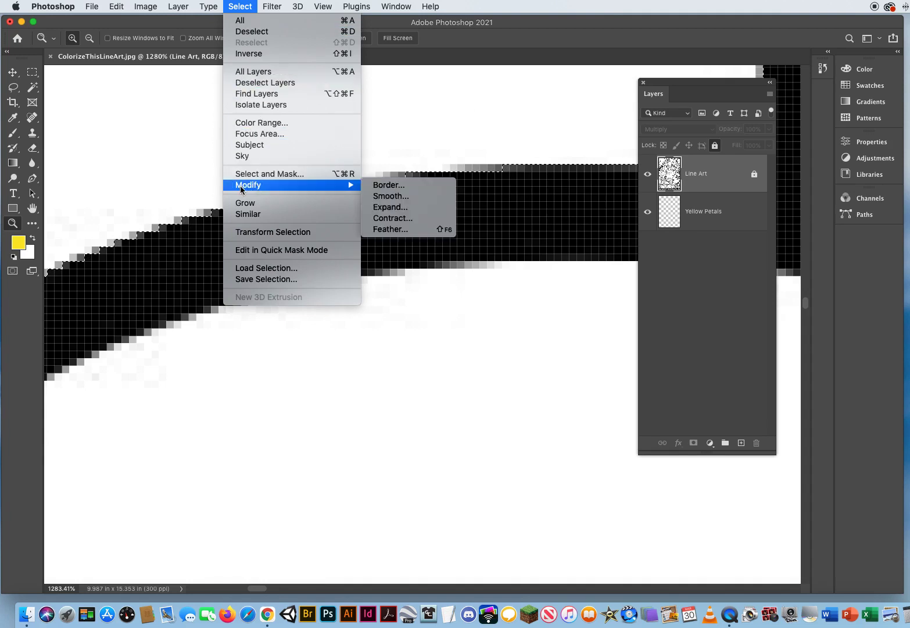
click(391, 208)
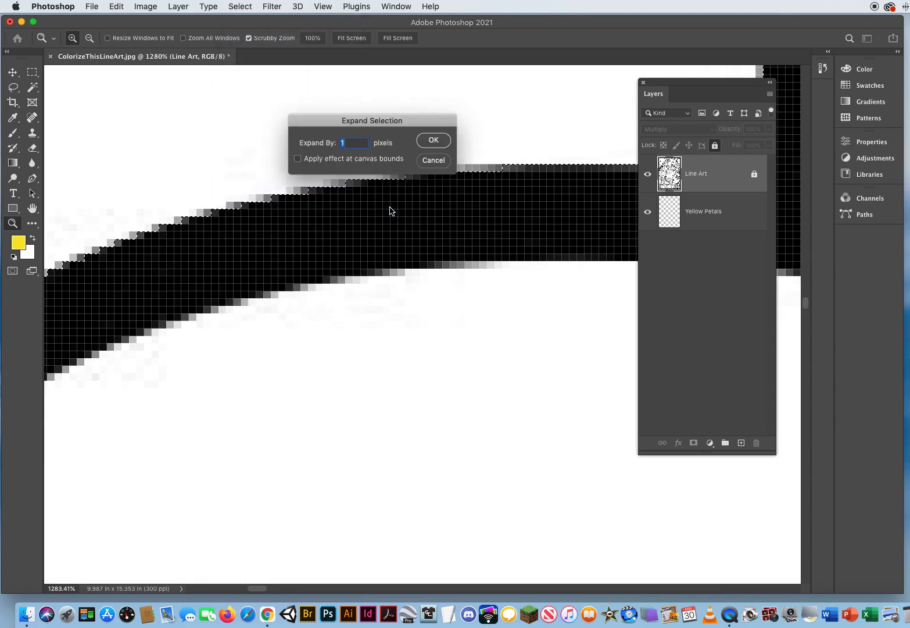
click(430, 142)
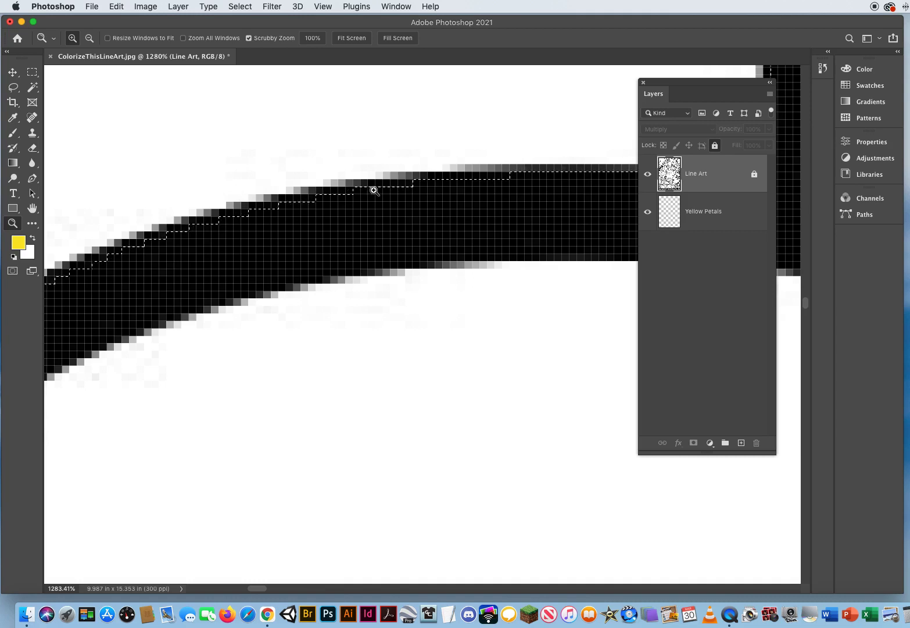
Step: Fill the selected petals with the yellow foreground color on the Yellow Petals layer, and deselect
mouse_move(455, 276)
mouse_down()
mouse_move(408, 268)
mouse_move(299, 279)
mouse_up()
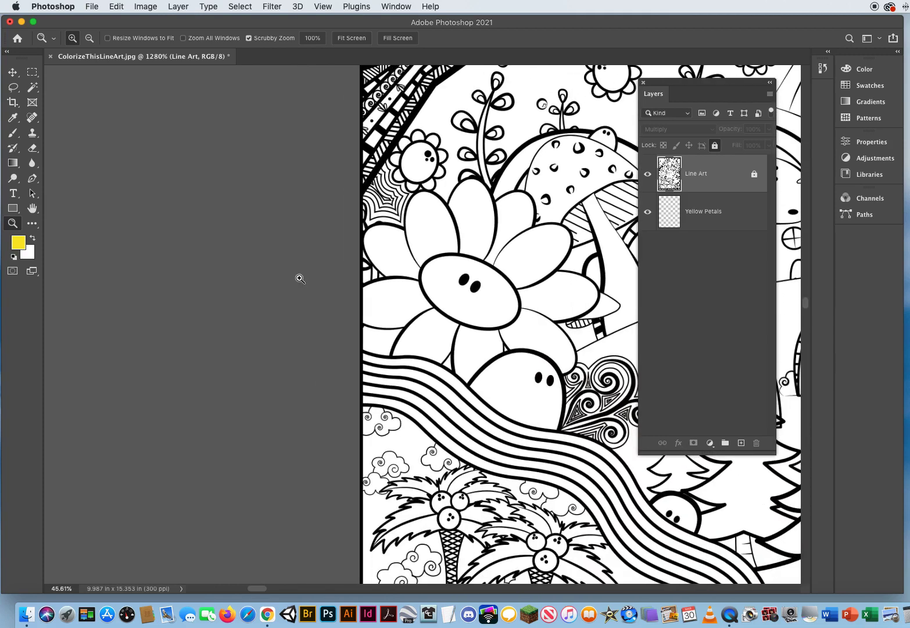
click(695, 219)
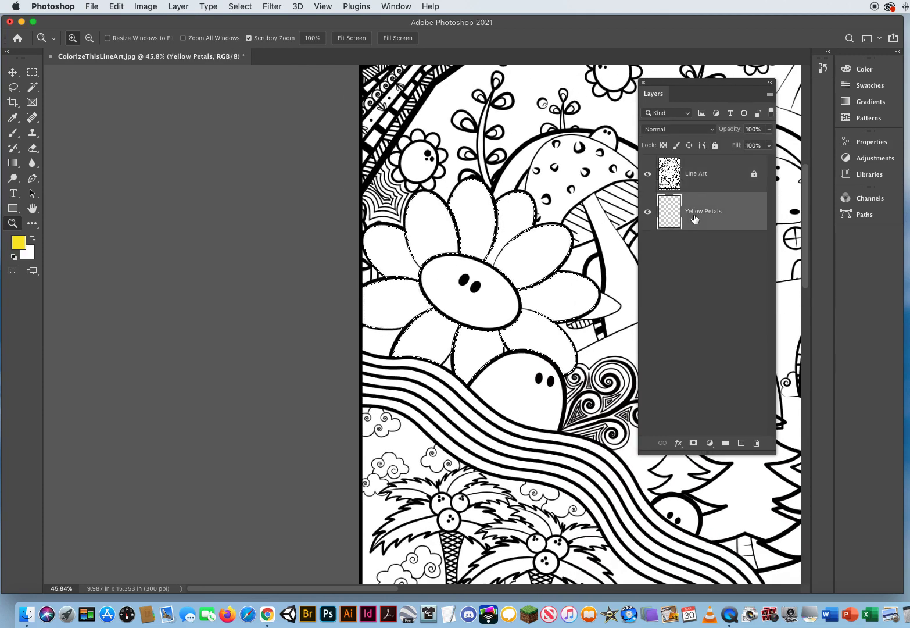
drag(498, 321, 277, 330)
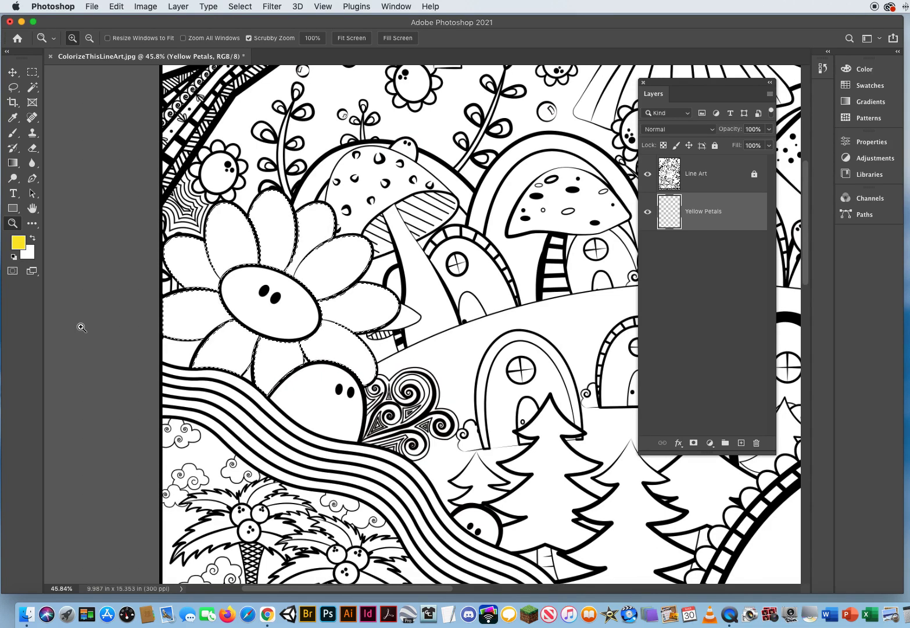
key(alt)
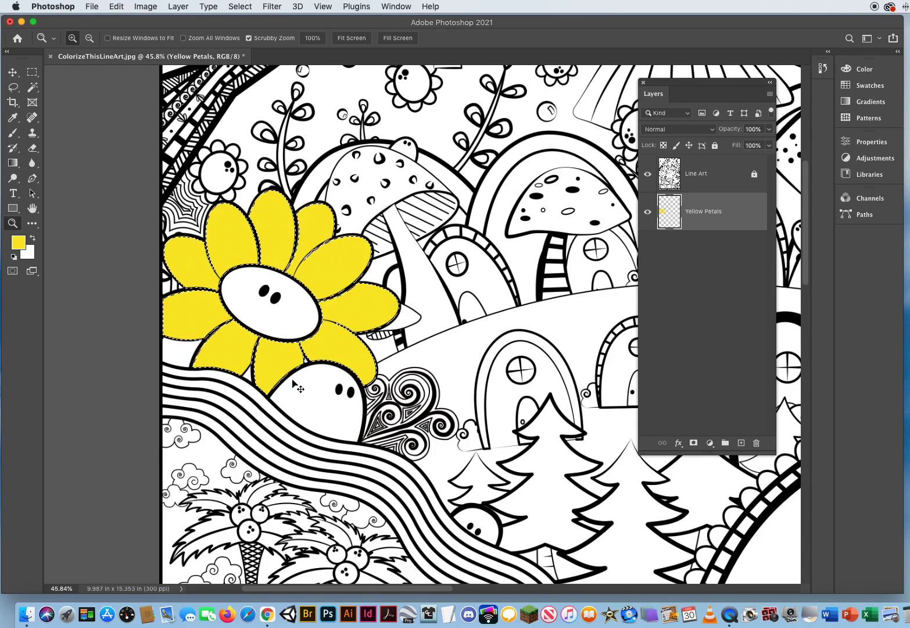
key(super+d)
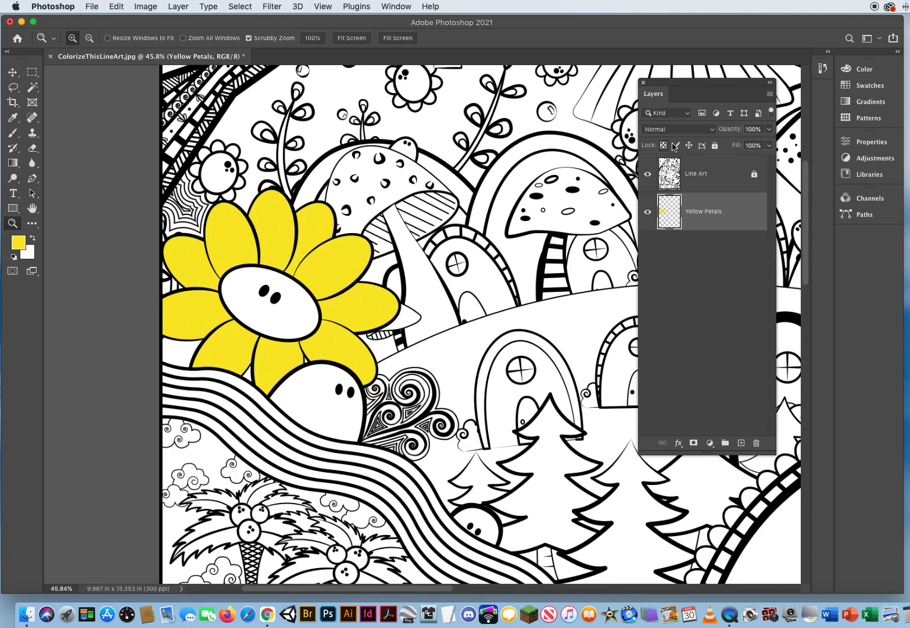
Step: Select every other petal of the large flower, five in all, on the Line Art layer with the Magic Wand tool
click(695, 176)
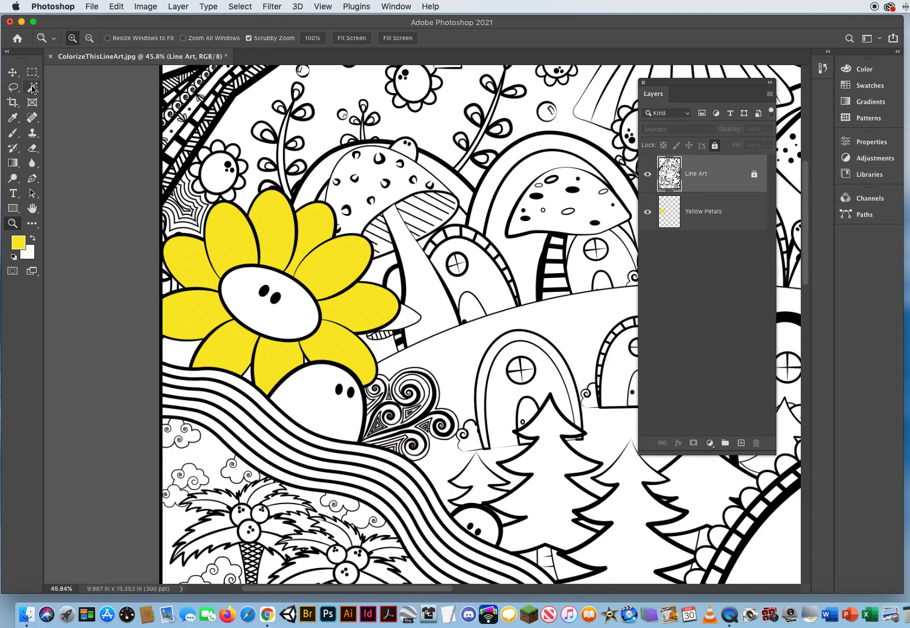
click(33, 87)
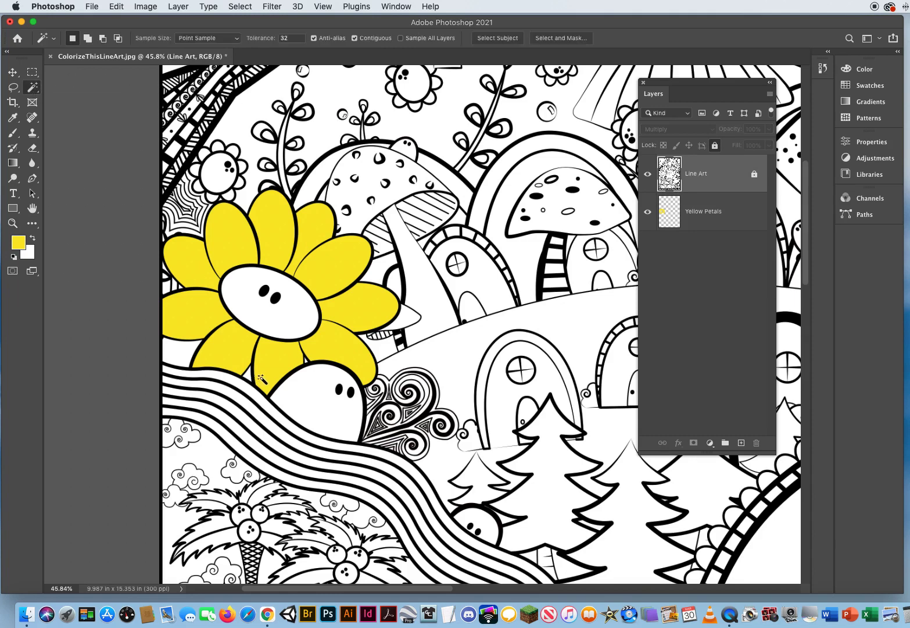
click(225, 348)
shift+click(192, 264)
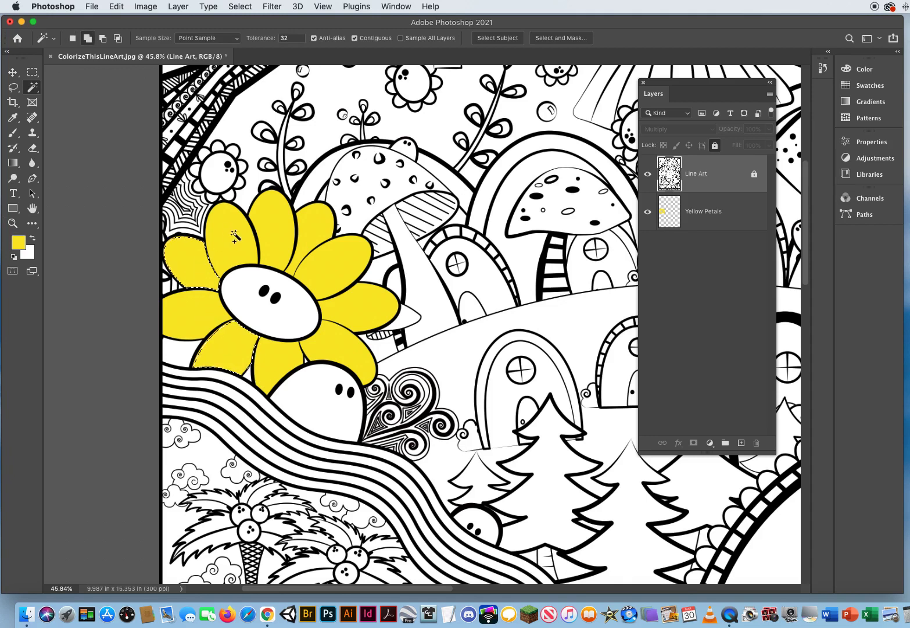
shift+click(279, 227)
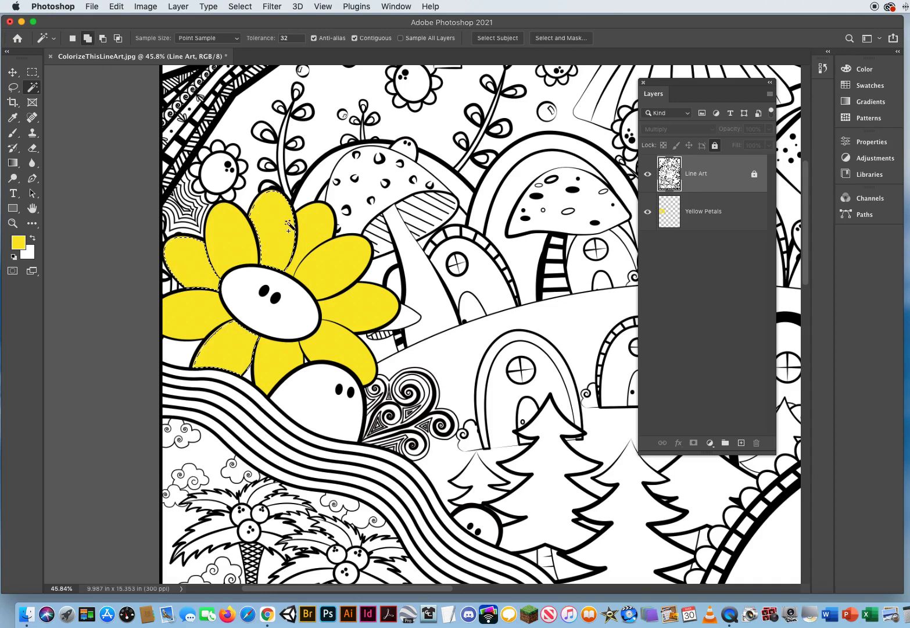
shift+click(335, 268)
shift+click(361, 303)
shift+click(336, 348)
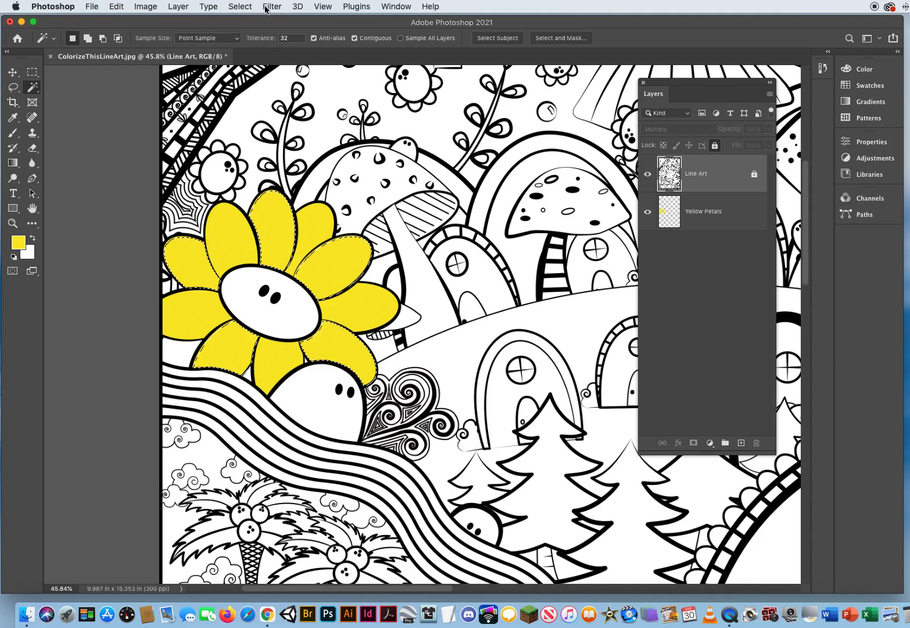
Step: Expand the selection of alternating petals by 1 pixel
click(243, 6)
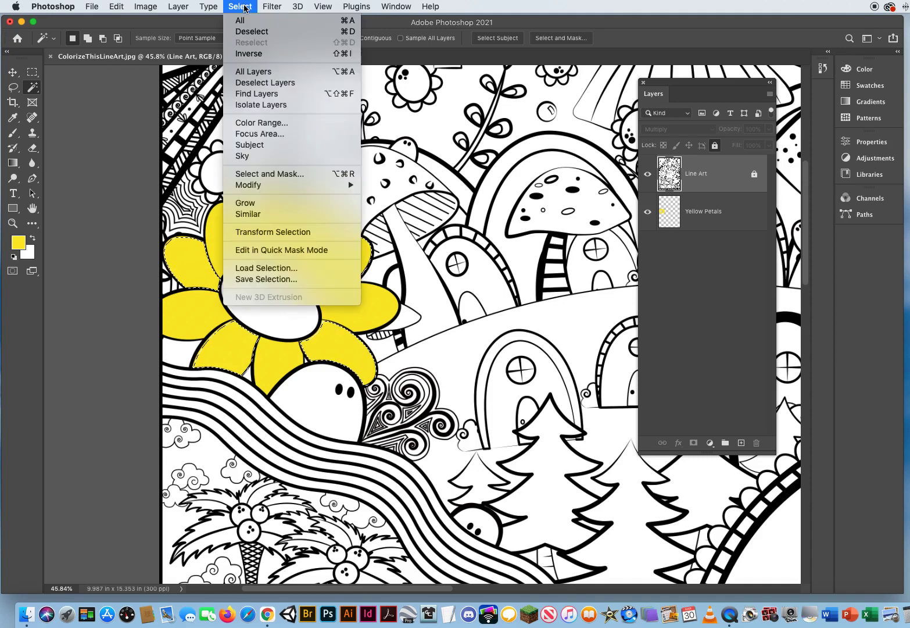
mouse_move(248, 187)
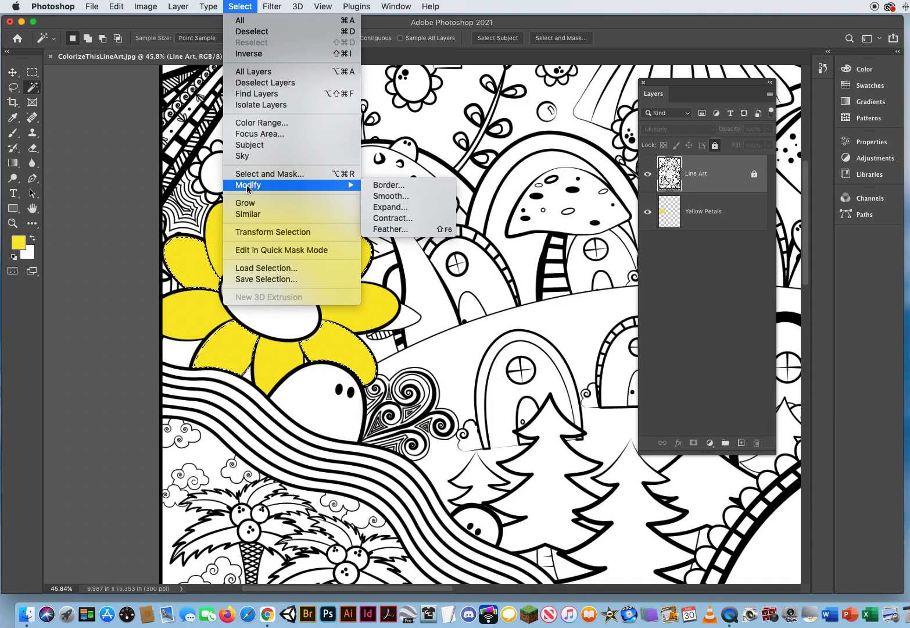
click(383, 208)
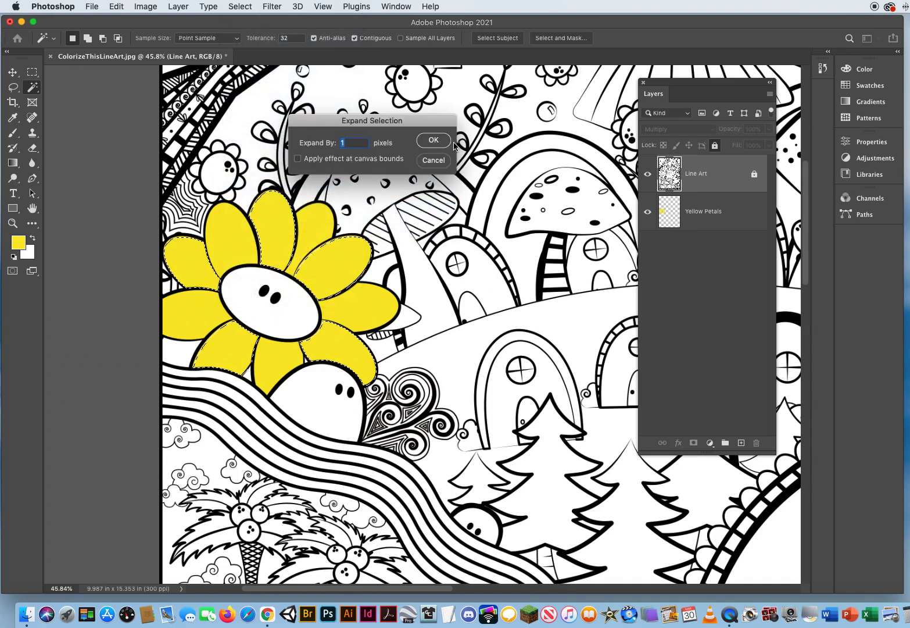
click(434, 140)
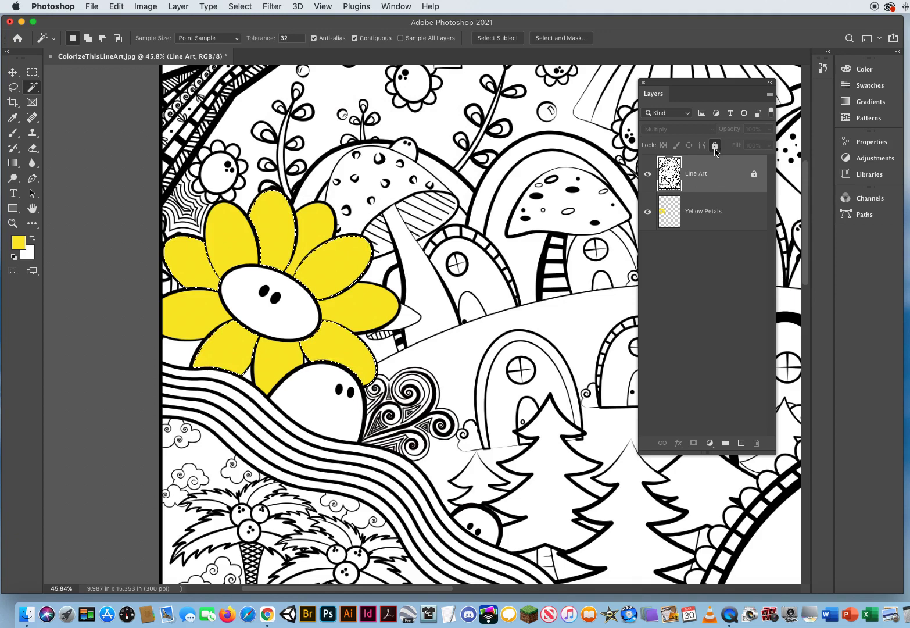
Step: Add a new layer directly above Yellow Petals and name it Petal Edges
click(697, 218)
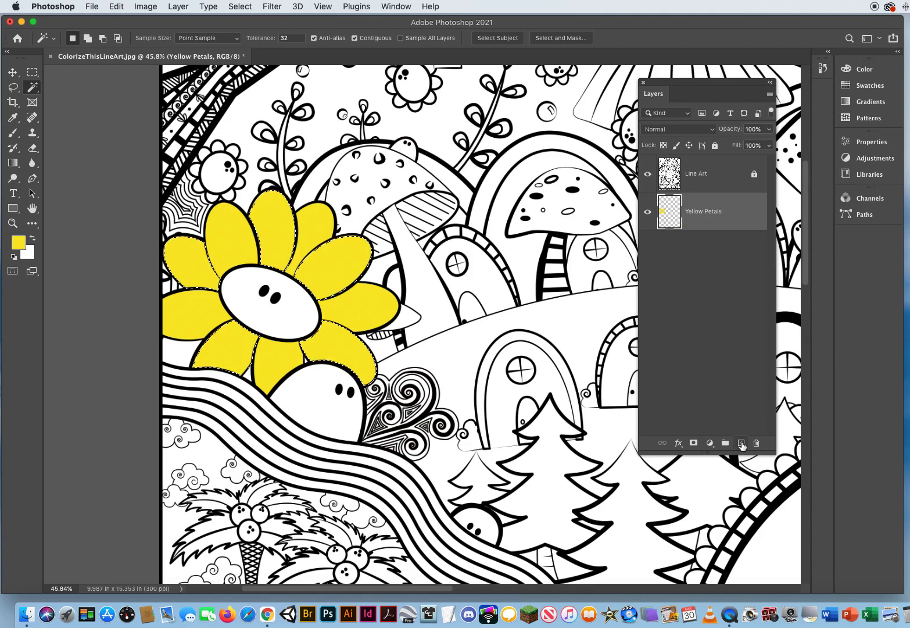
click(741, 443)
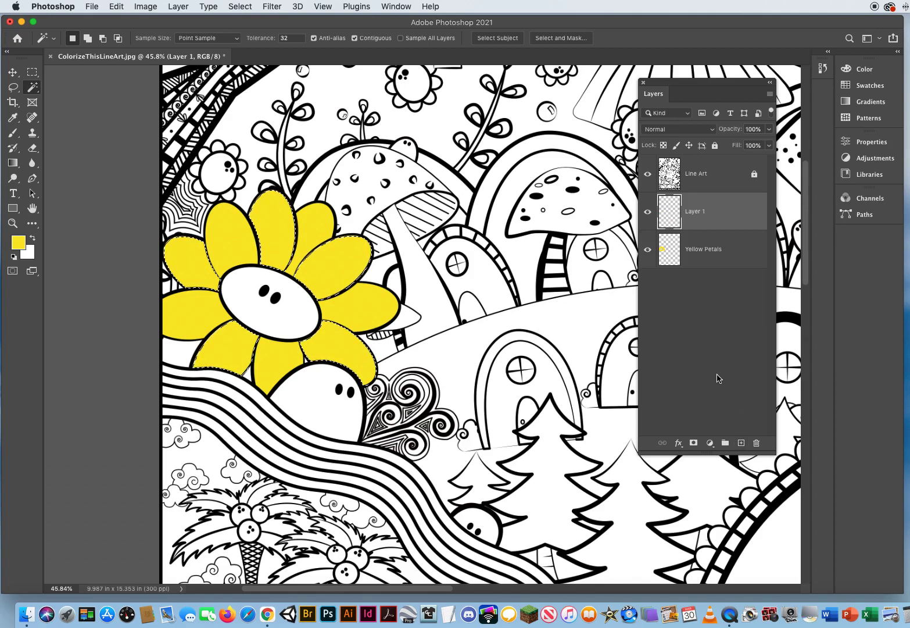
double_click(694, 212)
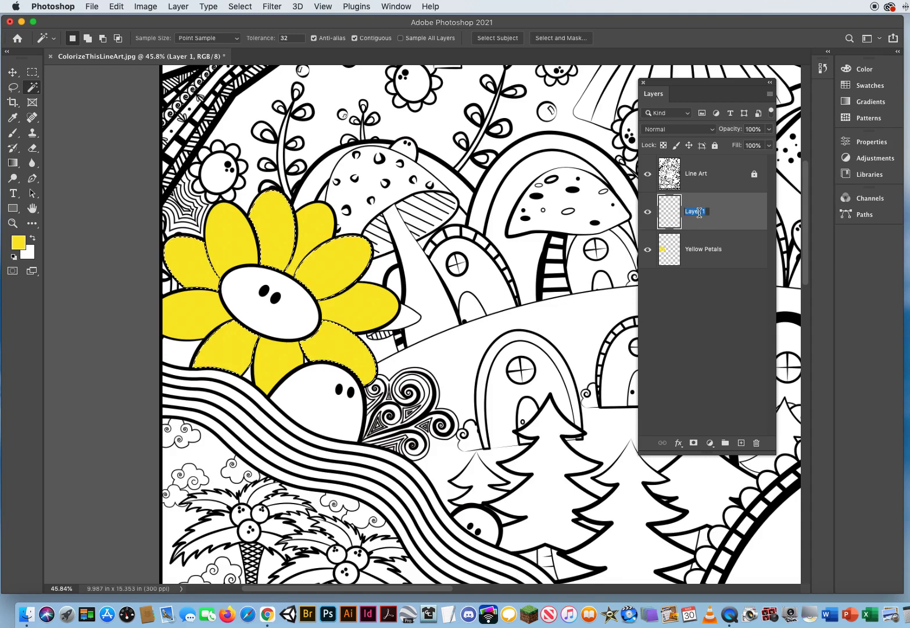
text(Petal Edges)
key(Return)
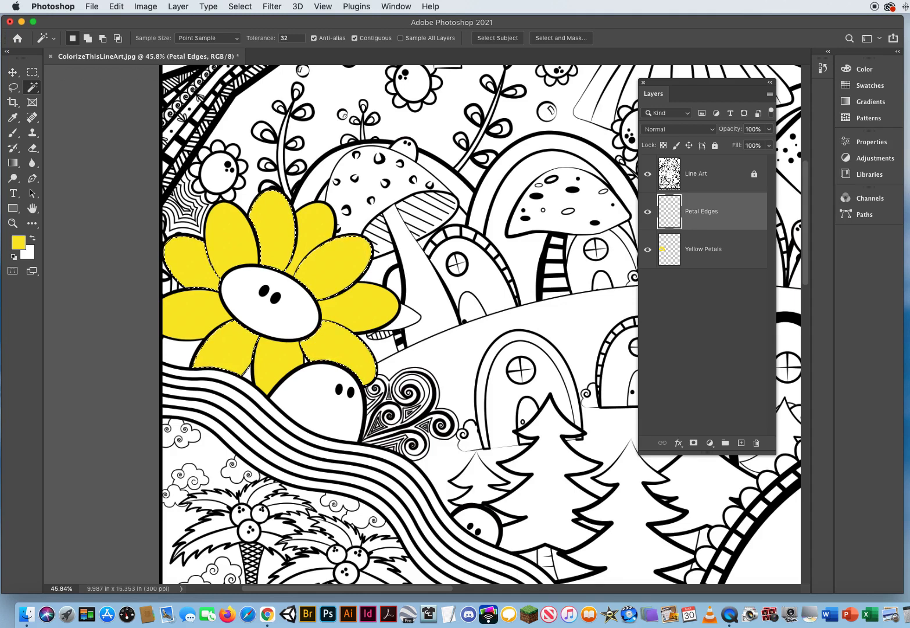
Step: Set the foreground color to a bright red-orange, f5401d
click(18, 244)
drag(262, 277, 262, 289)
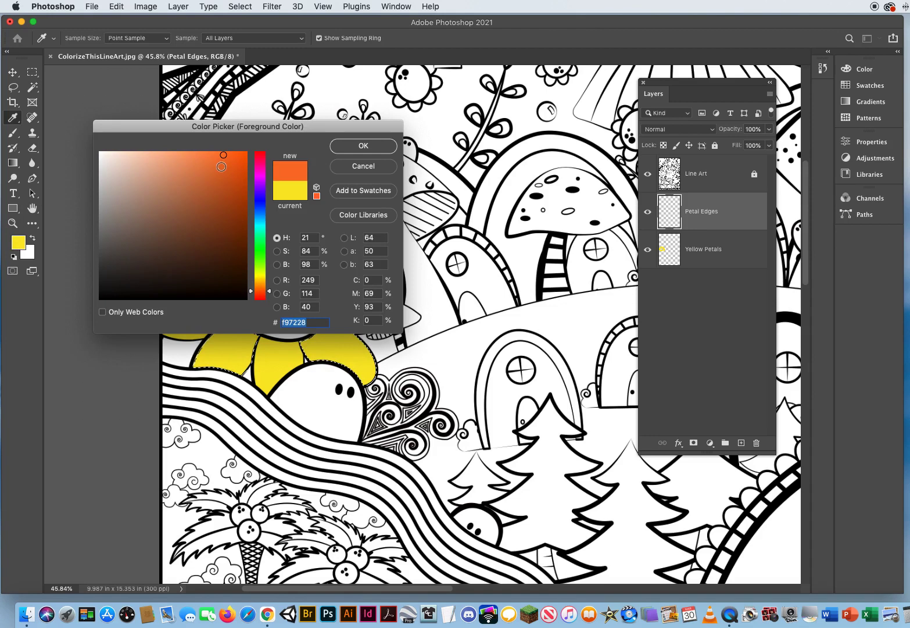
click(226, 172)
drag(231, 173, 232, 173)
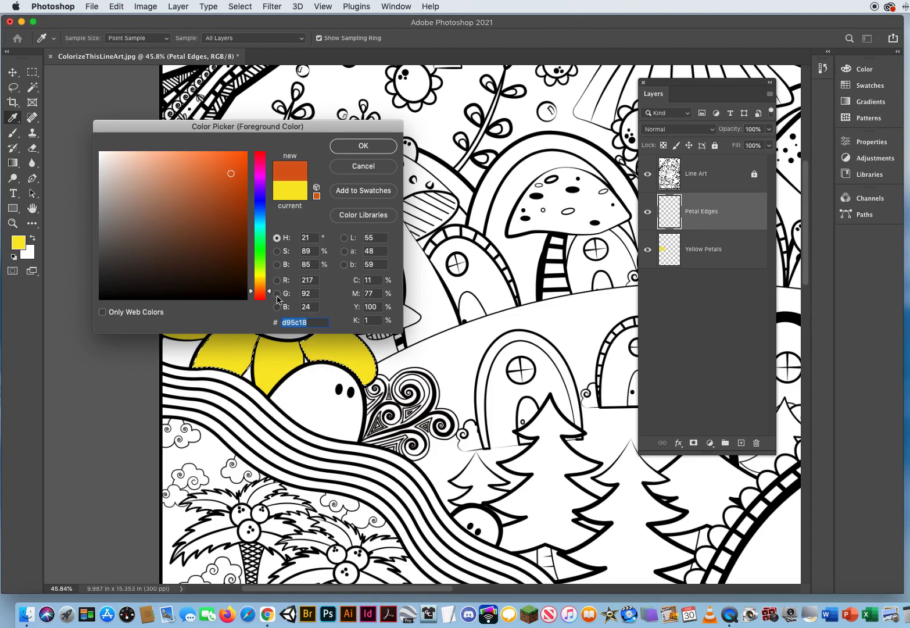
drag(268, 292, 269, 296)
drag(226, 165, 230, 157)
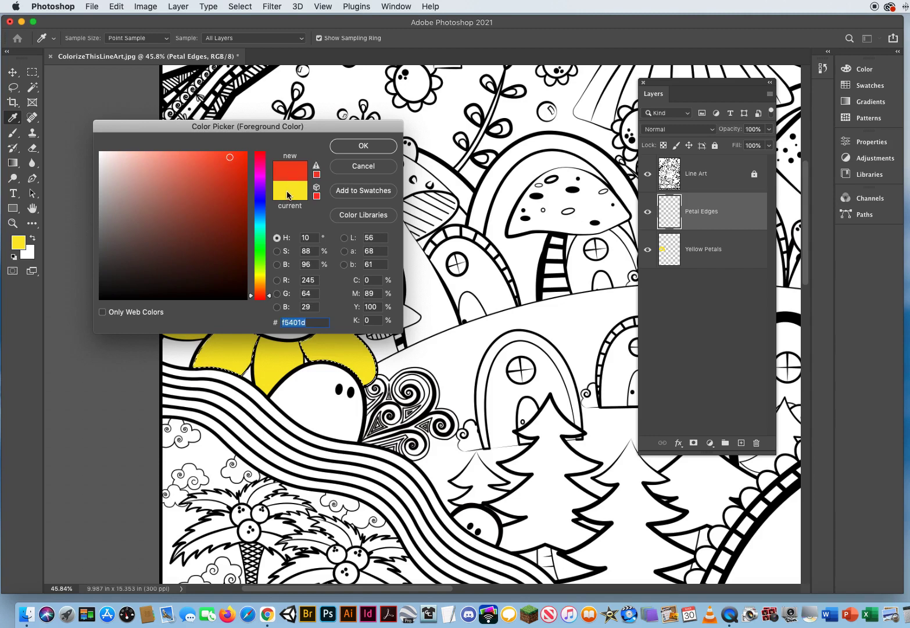
click(343, 149)
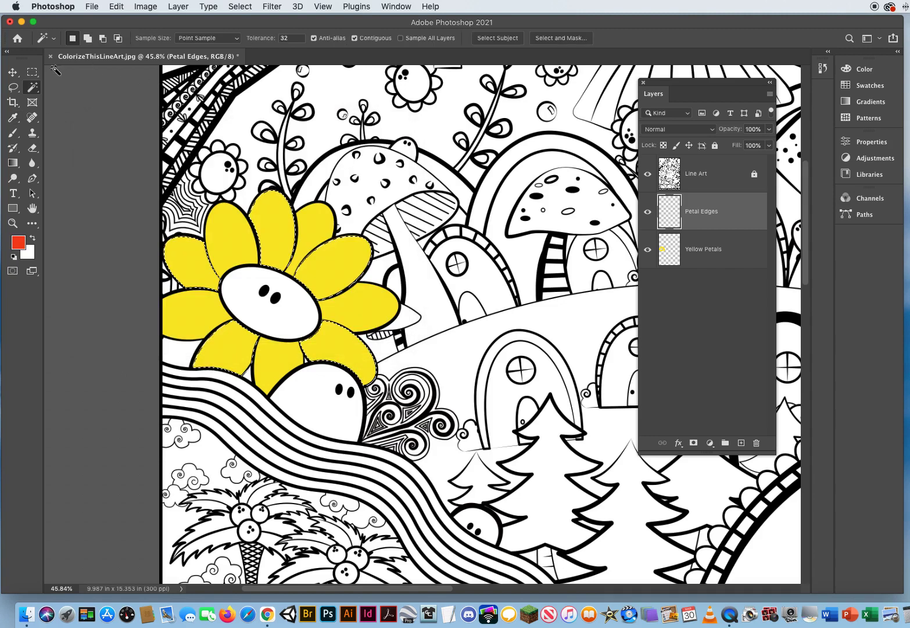
Step: Set up the Brush tool with a soft-edged tip 108 pixels in size
click(13, 133)
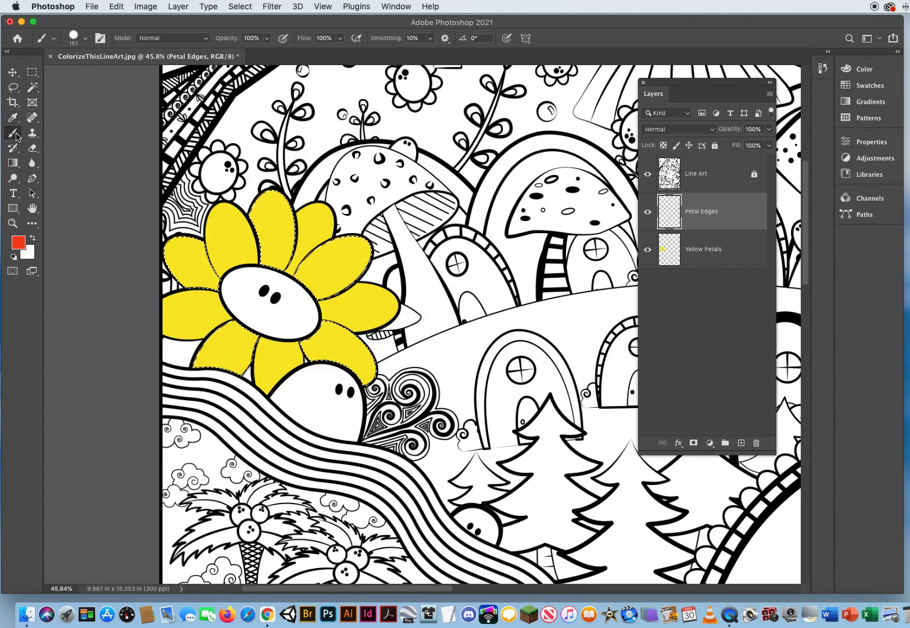
mouse_move(451, 224)
mouse_down()
mouse_move(503, 227)
mouse_move(449, 225)
mouse_up()
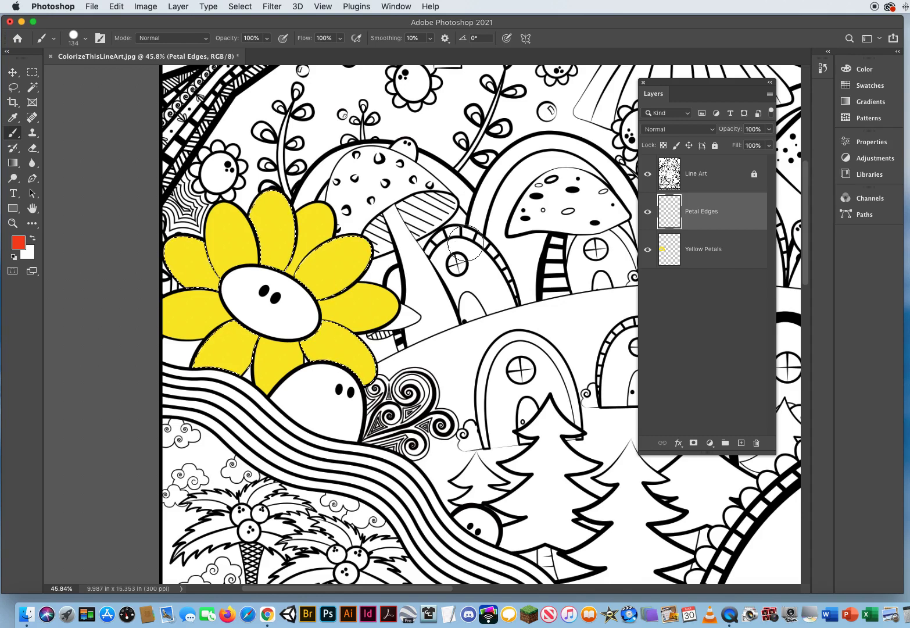
mouse_move(463, 283)
mouse_down()
mouse_move(557, 289)
mouse_move(475, 289)
mouse_up()
mouse_move(454, 239)
mouse_down()
mouse_move(512, 233)
mouse_move(453, 239)
mouse_move(448, 203)
mouse_move(437, 206)
mouse_up()
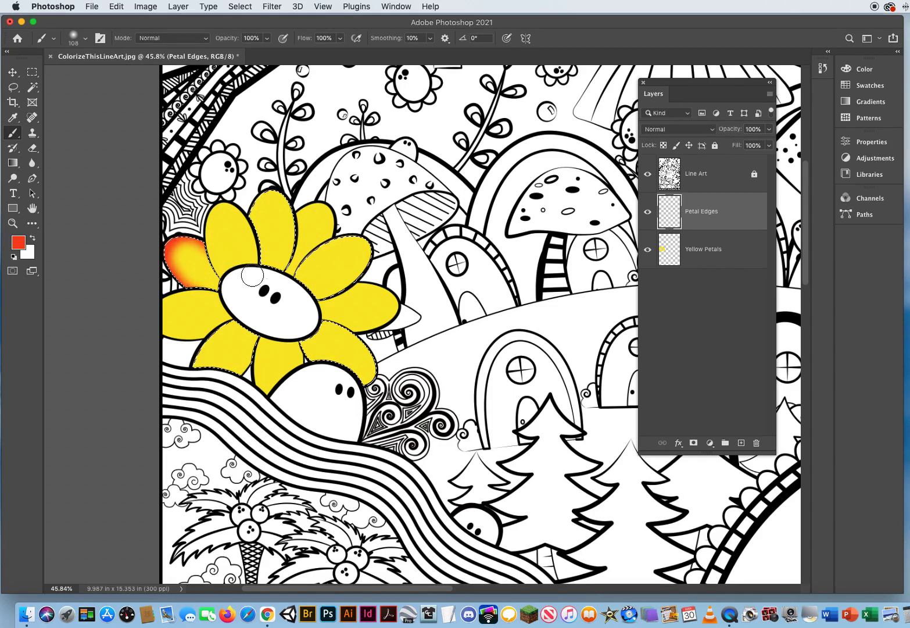
Step: Paint soft red-orange shading along the edges of the five selected petals on the Petal Edges layer, and deselect
drag(249, 211, 246, 220)
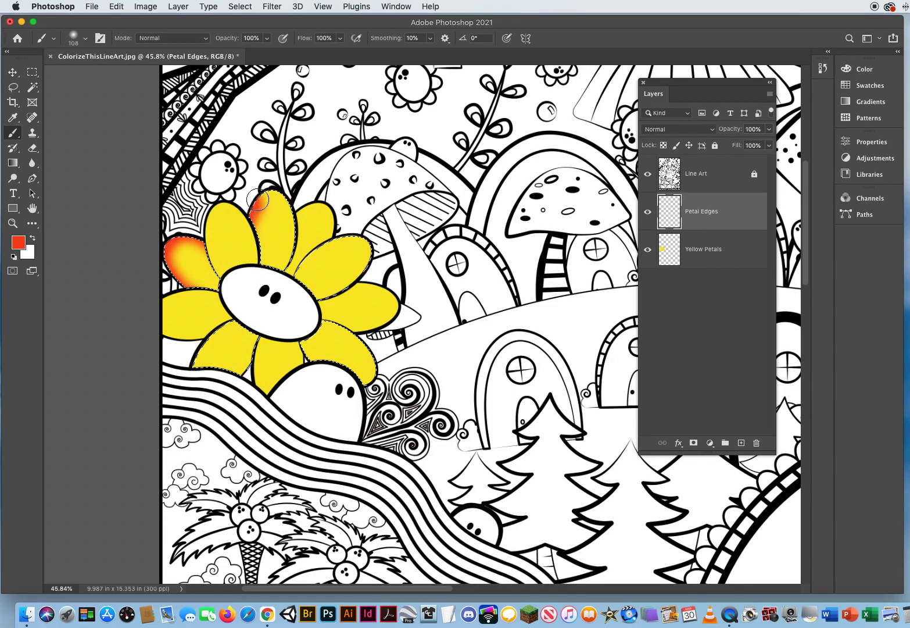
drag(280, 188, 304, 271)
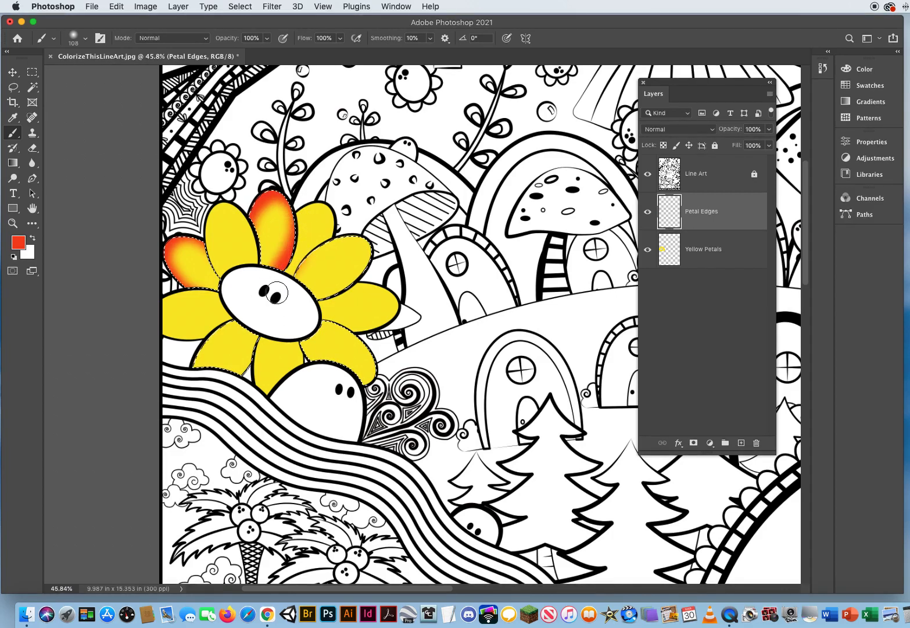
drag(308, 254, 354, 229)
drag(358, 281, 308, 306)
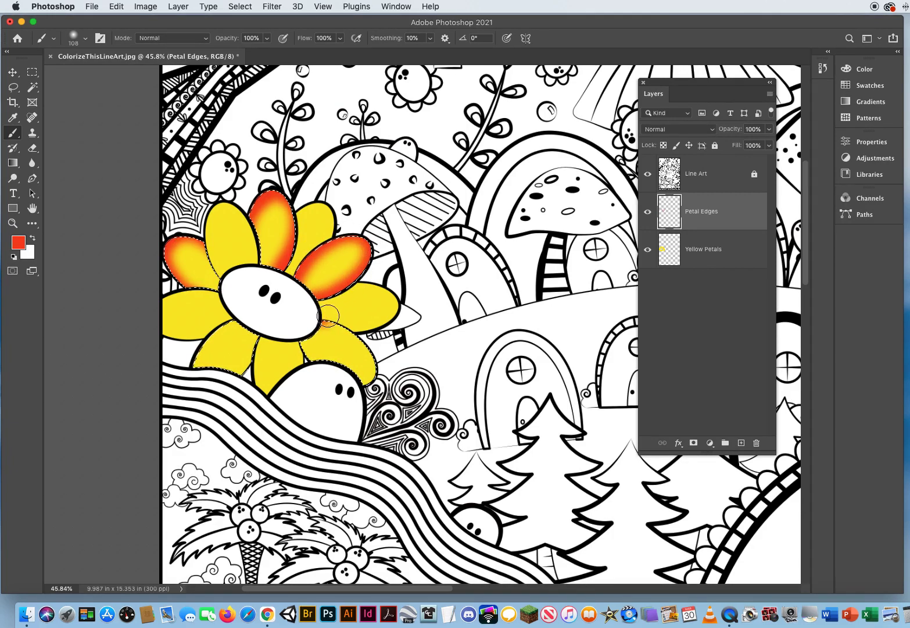
drag(376, 352, 376, 382)
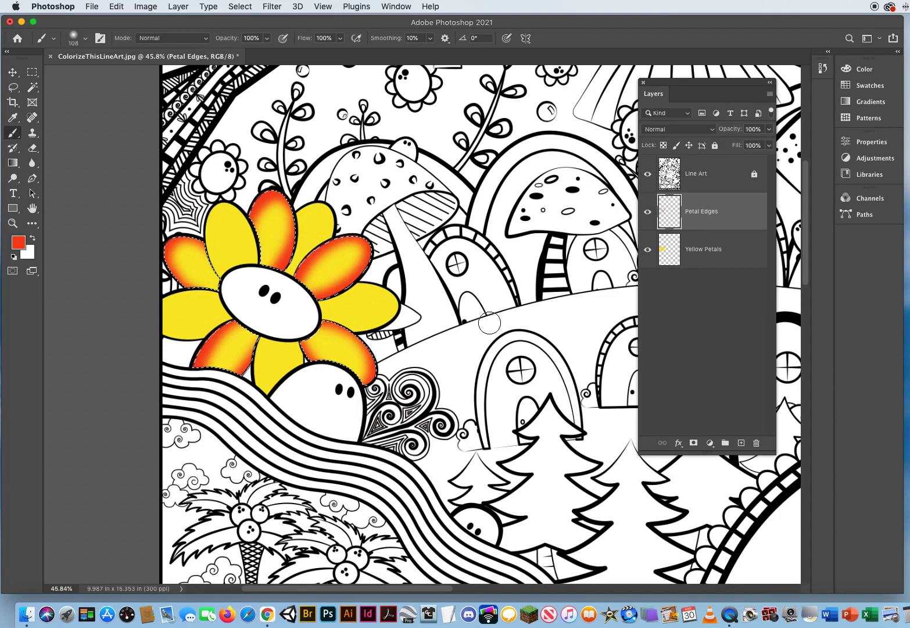
key(super+d)
Step: Select the five remaining unshaded yellow petals on the Line Art layer with the Magic Wand tool
click(696, 178)
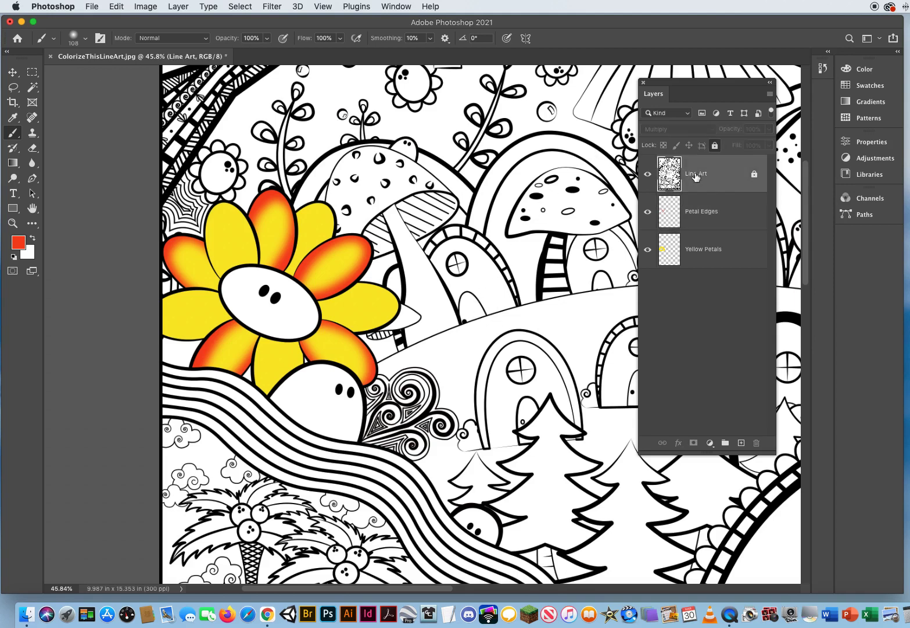
click(32, 88)
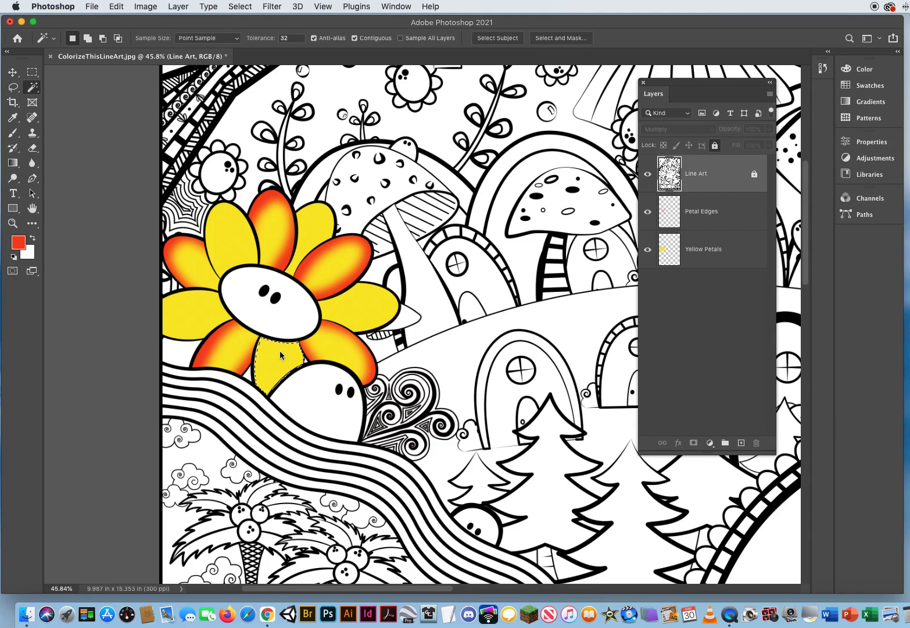
shift+click(193, 305)
shift+click(227, 240)
shift+click(308, 224)
Step: Expand the selection of the unshaded petals by 1 pixel
click(240, 6)
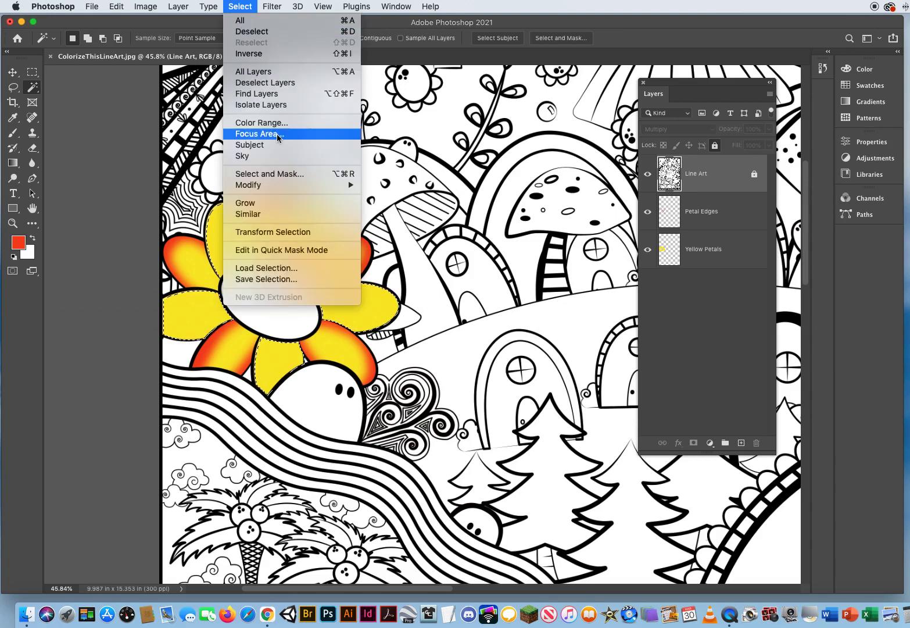
mouse_move(248, 186)
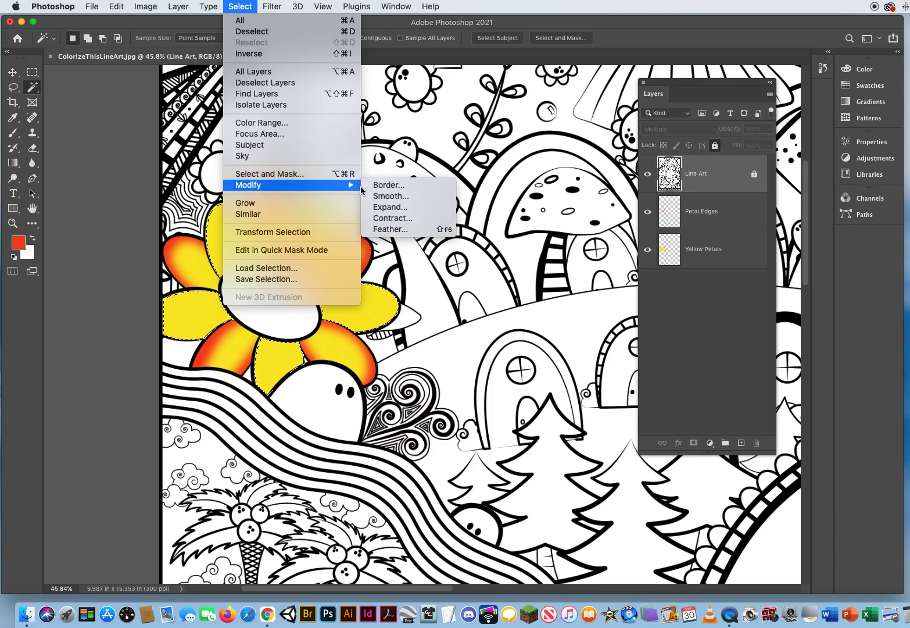
click(388, 207)
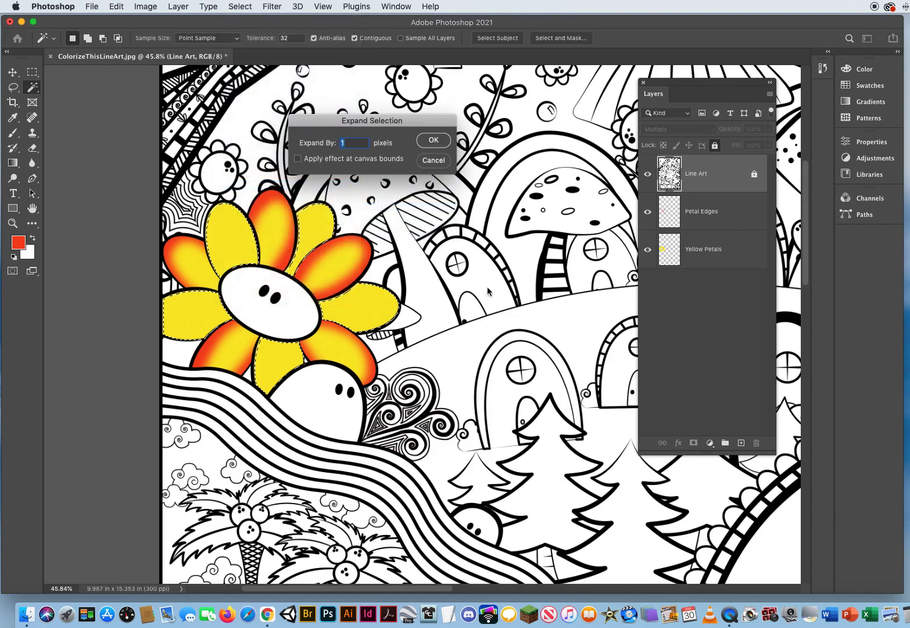
click(433, 141)
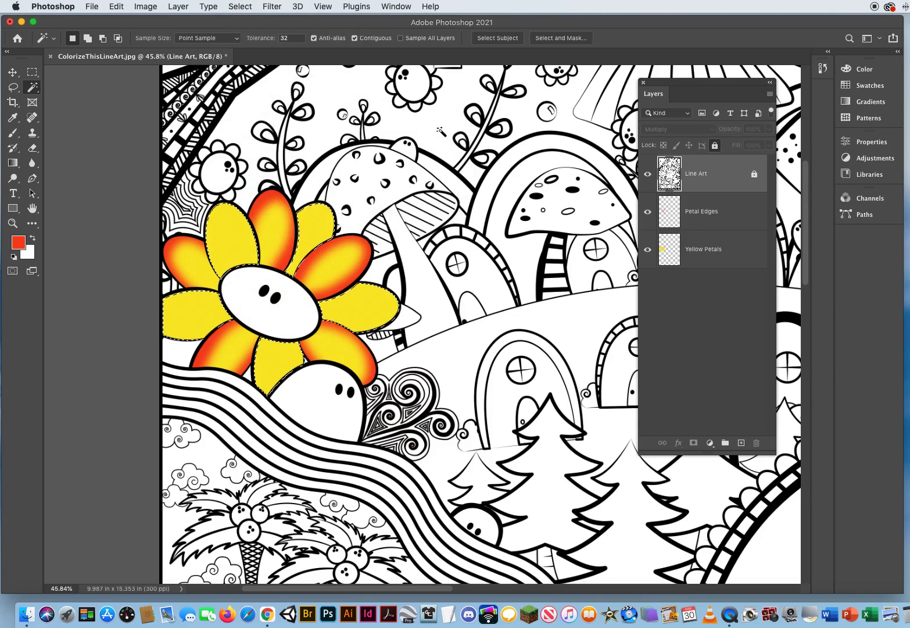
Step: Brush soft red-orange shading along the edges of the five remaining selected petals on the Petal Edges layer, and deselect
click(702, 219)
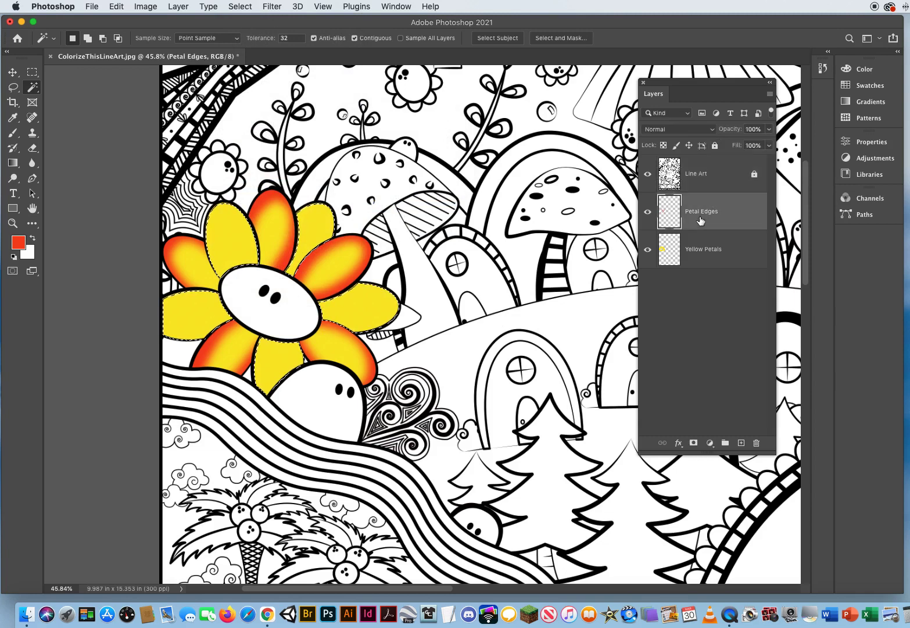
click(699, 173)
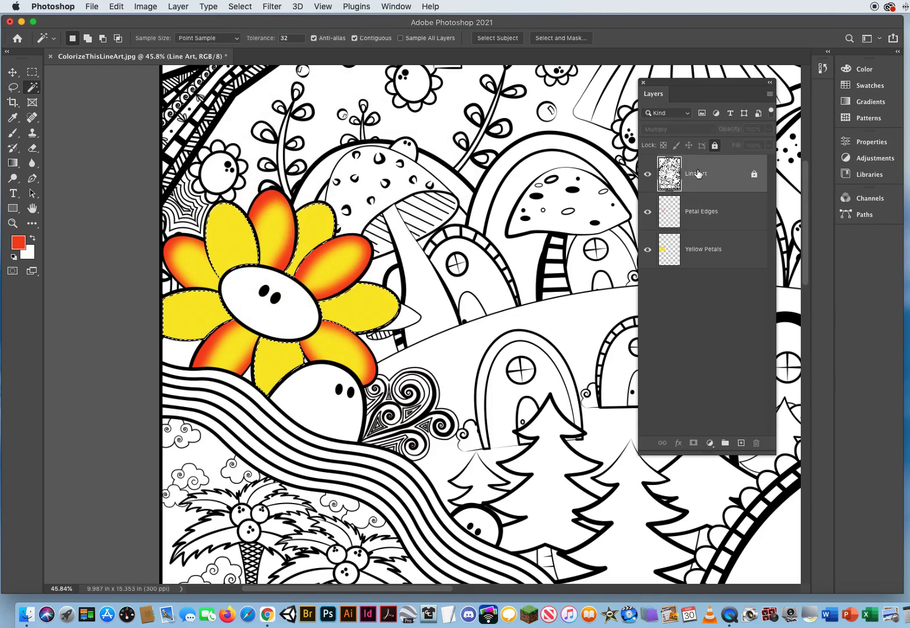
click(694, 219)
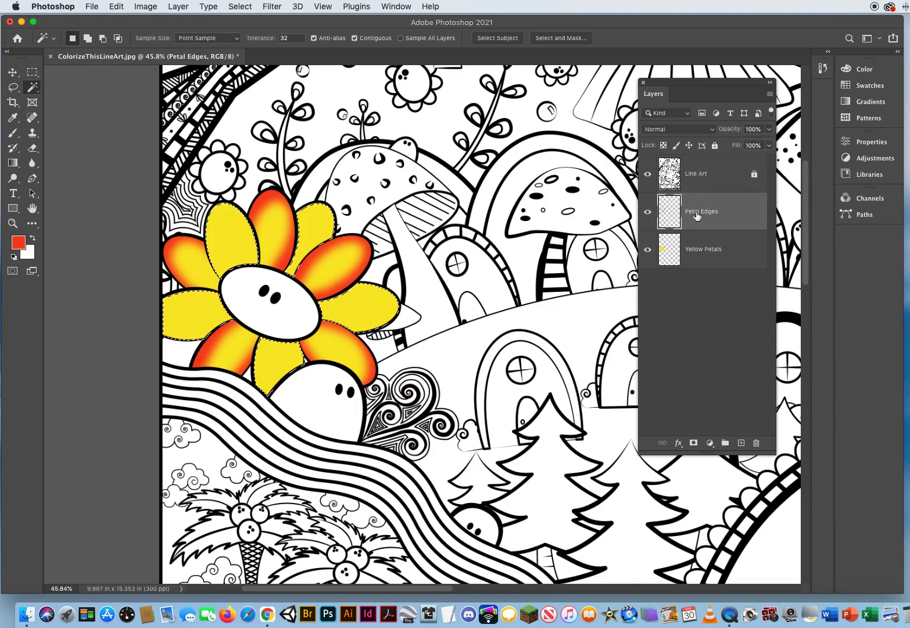
click(13, 132)
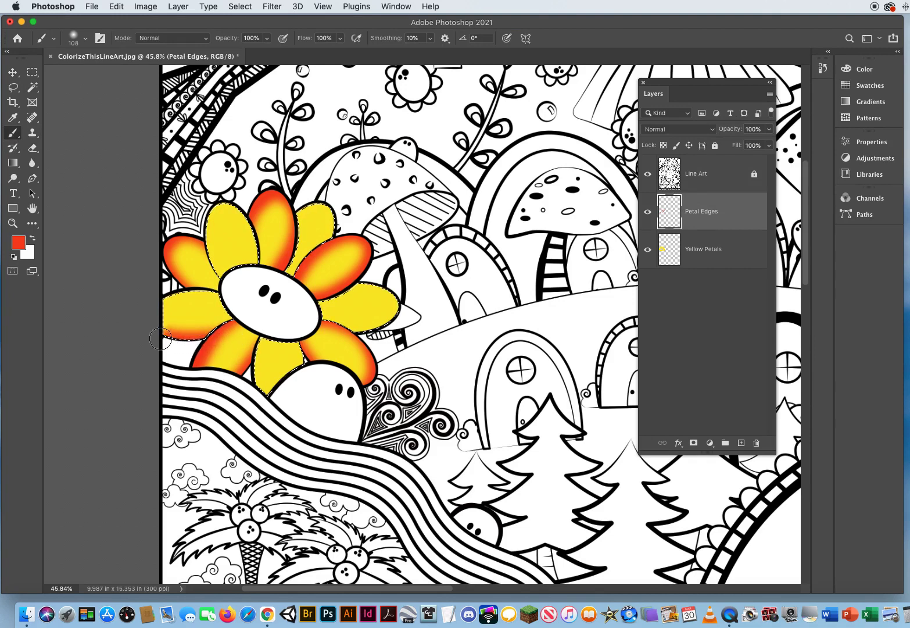
mouse_move(173, 291)
mouse_down()
mouse_move(243, 294)
mouse_move(206, 257)
mouse_up()
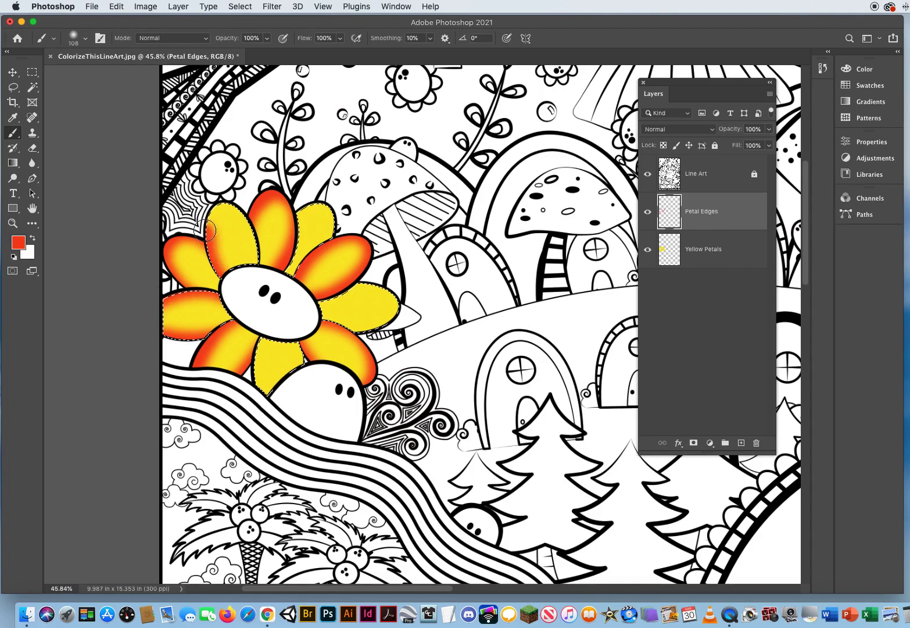
drag(254, 220, 263, 252)
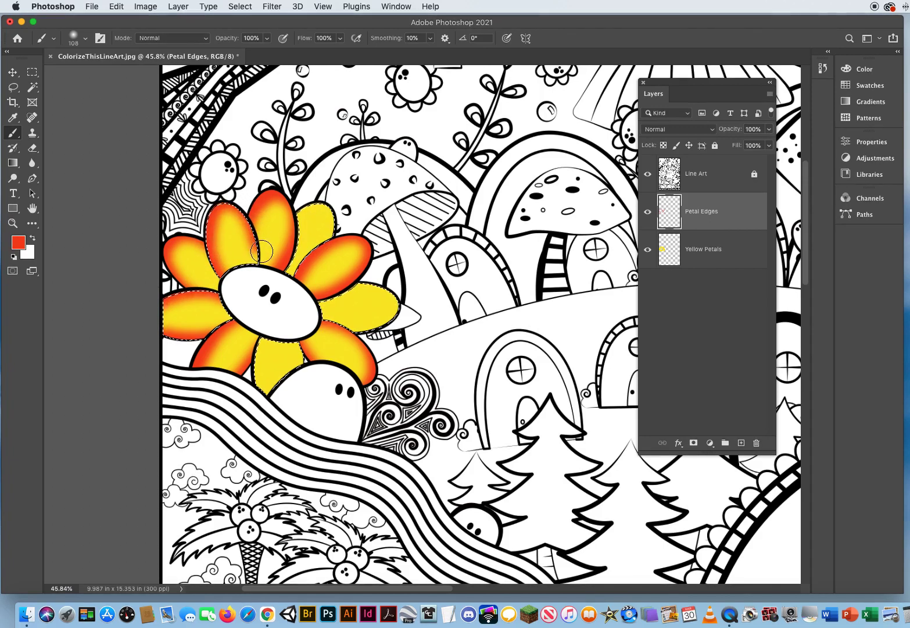
mouse_move(291, 259)
mouse_down()
mouse_move(328, 201)
mouse_move(332, 256)
mouse_up()
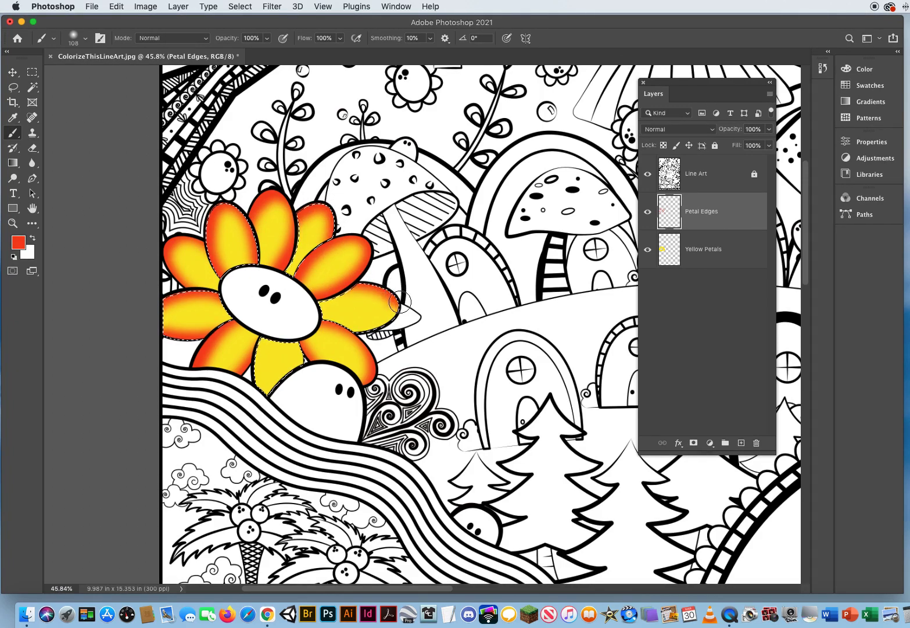
drag(395, 319, 328, 340)
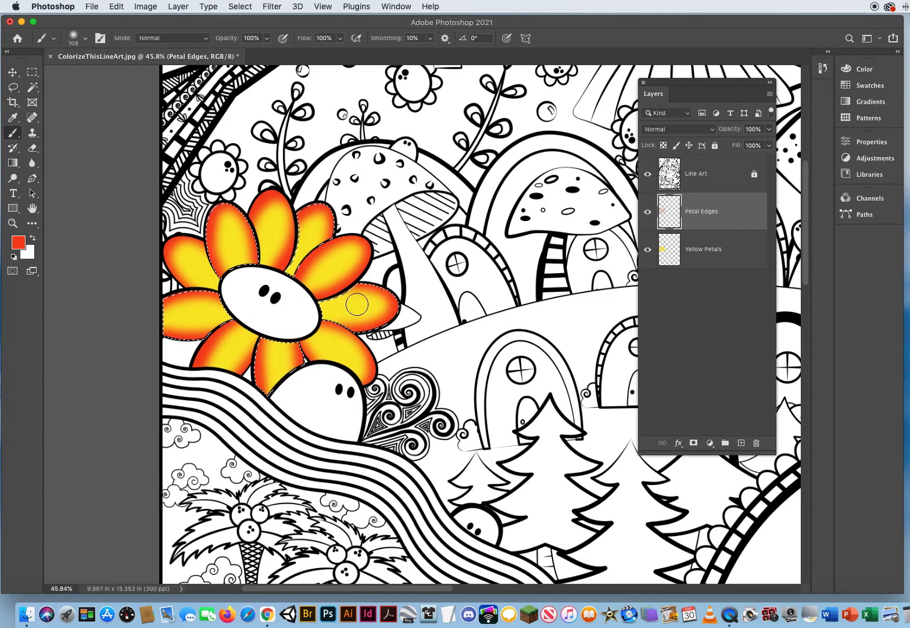
key(super+d)
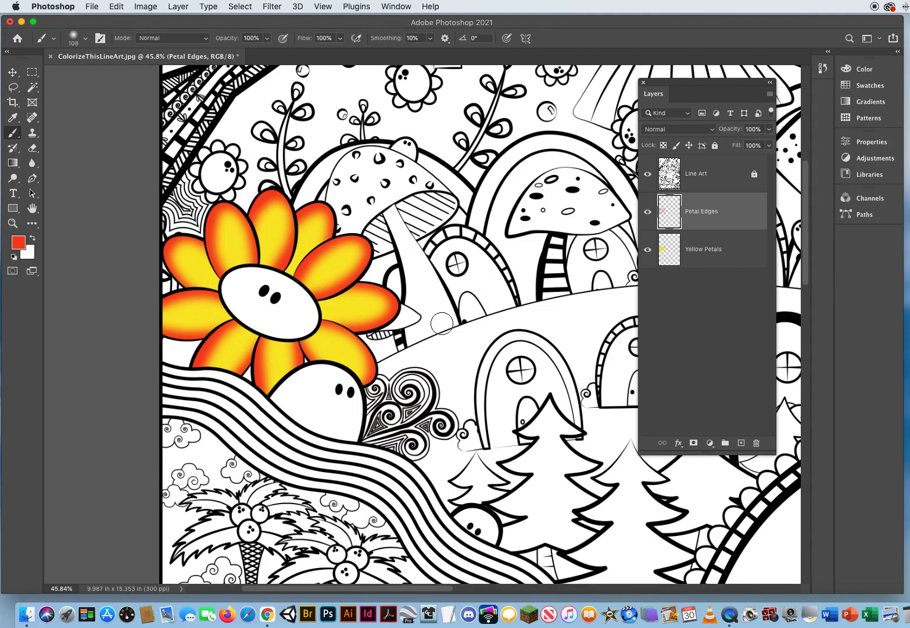
Step: Select the centers of the six small round flowers on the Line Art layer with the Magic Wand tool
click(14, 223)
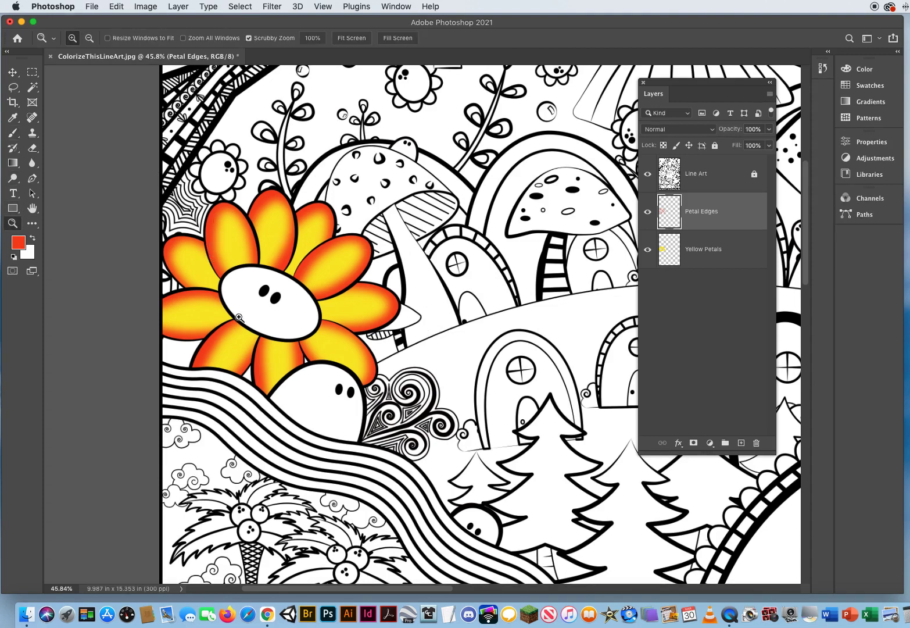
alt+click(433, 361)
drag(435, 360, 338, 358)
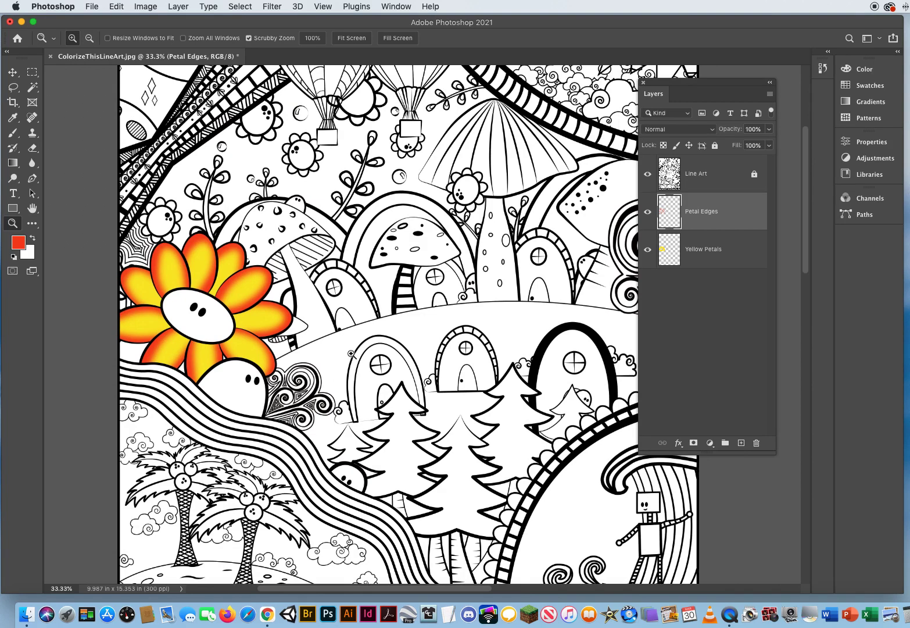
click(703, 180)
click(225, 232)
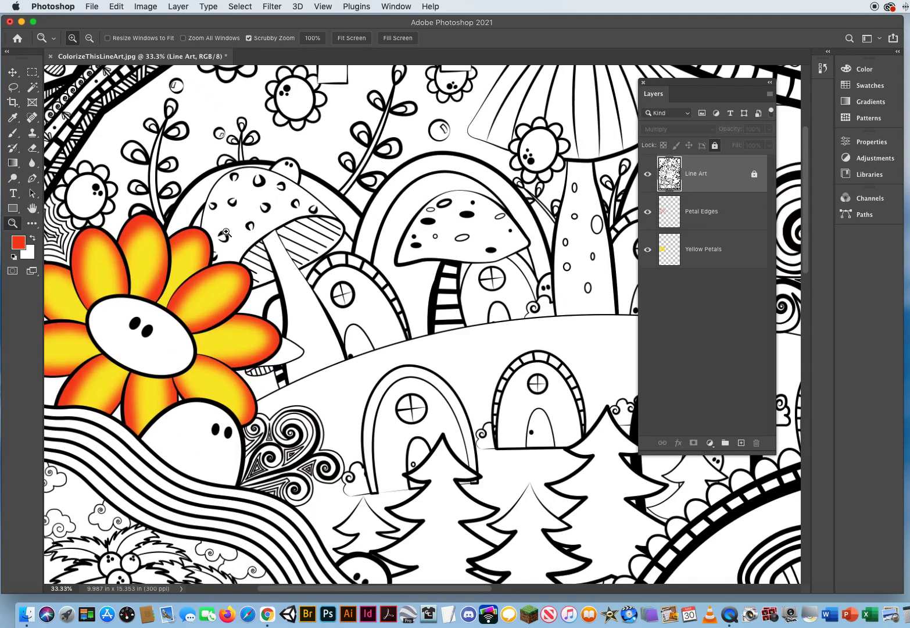
click(215, 239)
scroll(216, 238, left, 6)
scroll(216, 239, up, 4)
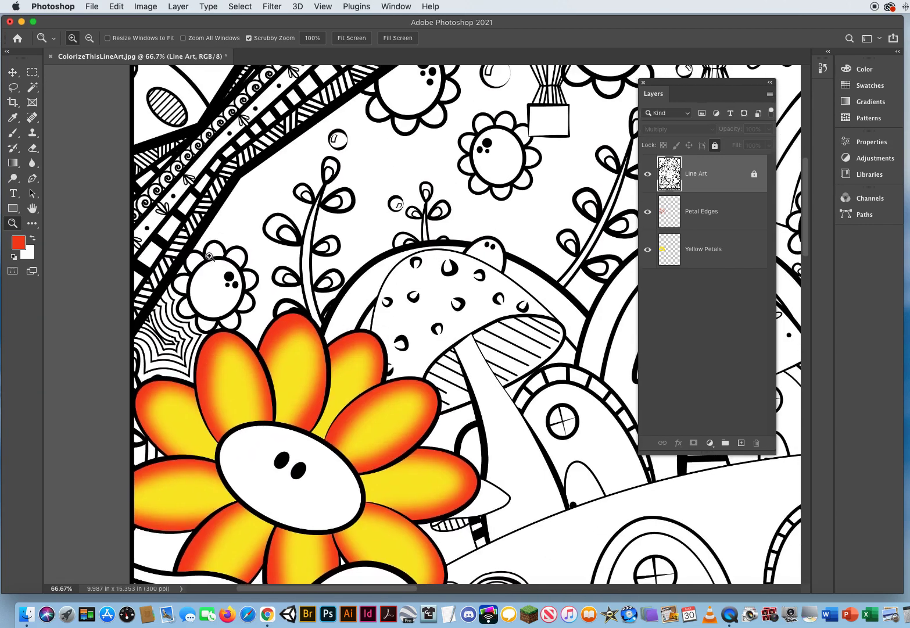
click(33, 88)
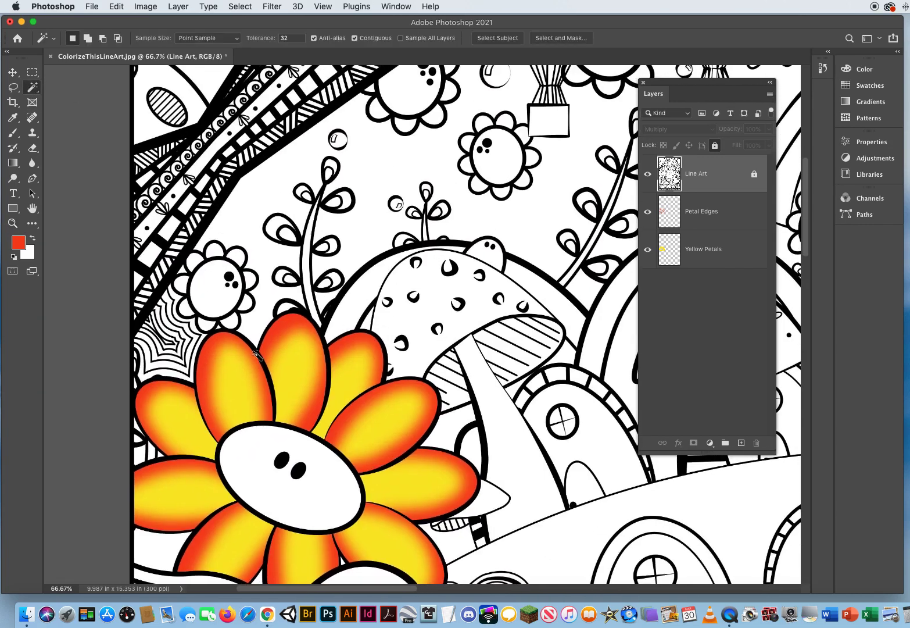
click(213, 289)
shift+click(413, 96)
shift+click(500, 160)
drag(564, 196, 196, 362)
shift+click(250, 218)
shift+click(334, 301)
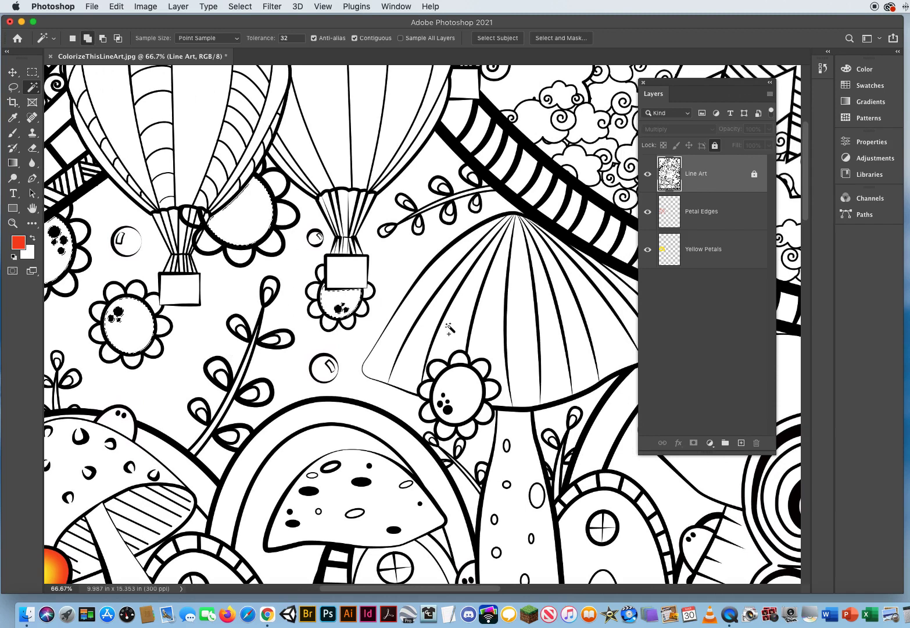
shift+click(461, 386)
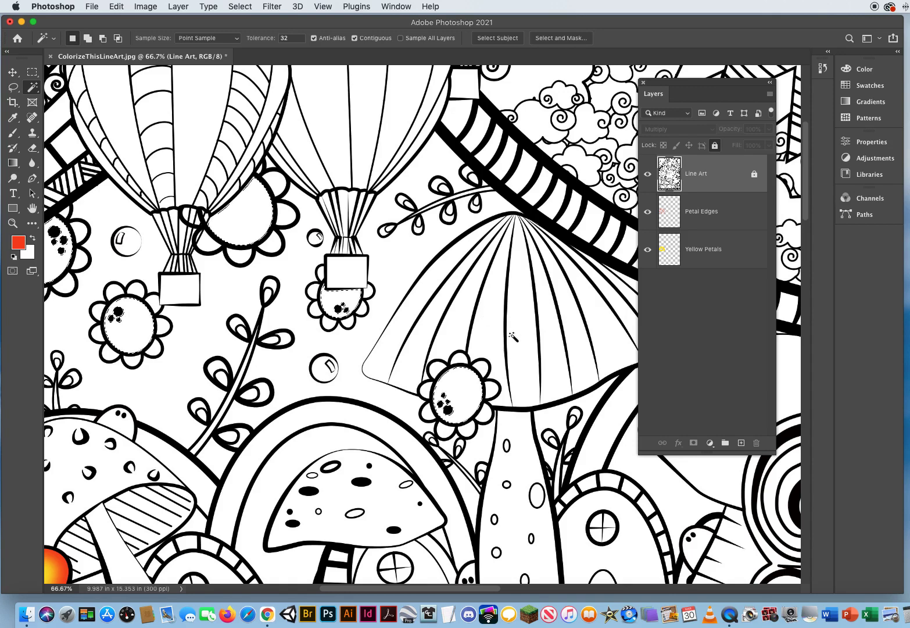
Step: Expand the selection of the small flower centers
drag(526, 333, 556, 229)
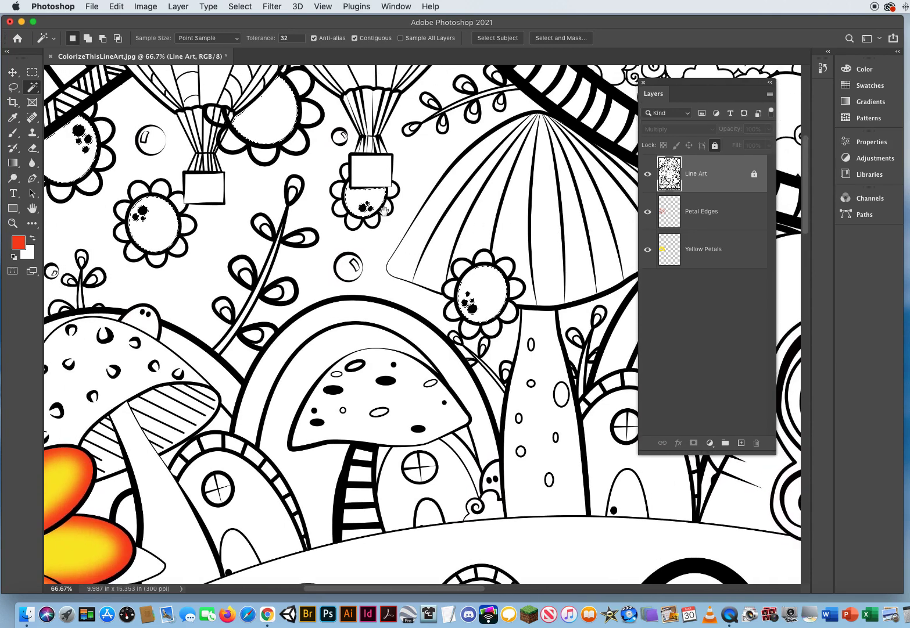
drag(154, 330, 464, 332)
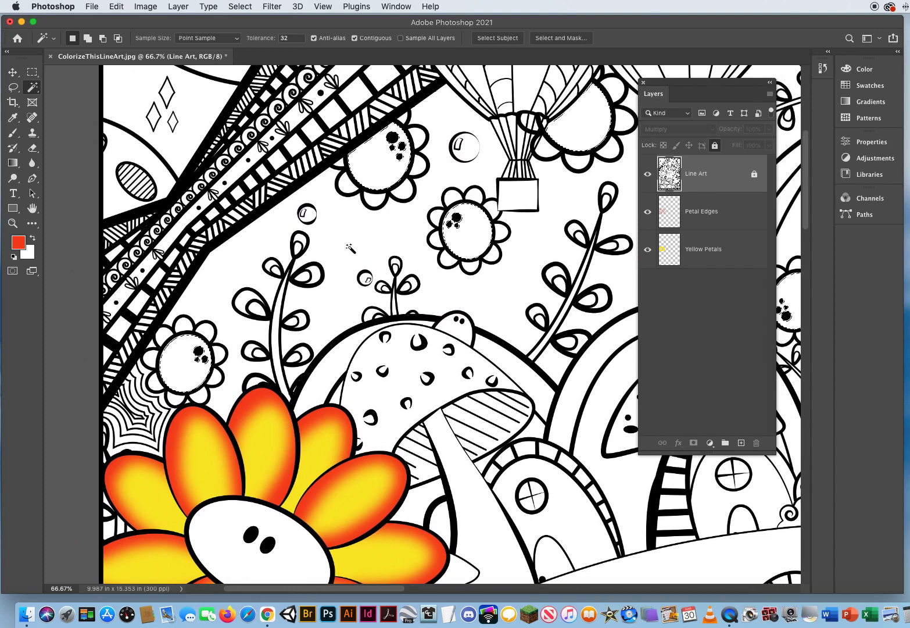
click(241, 6)
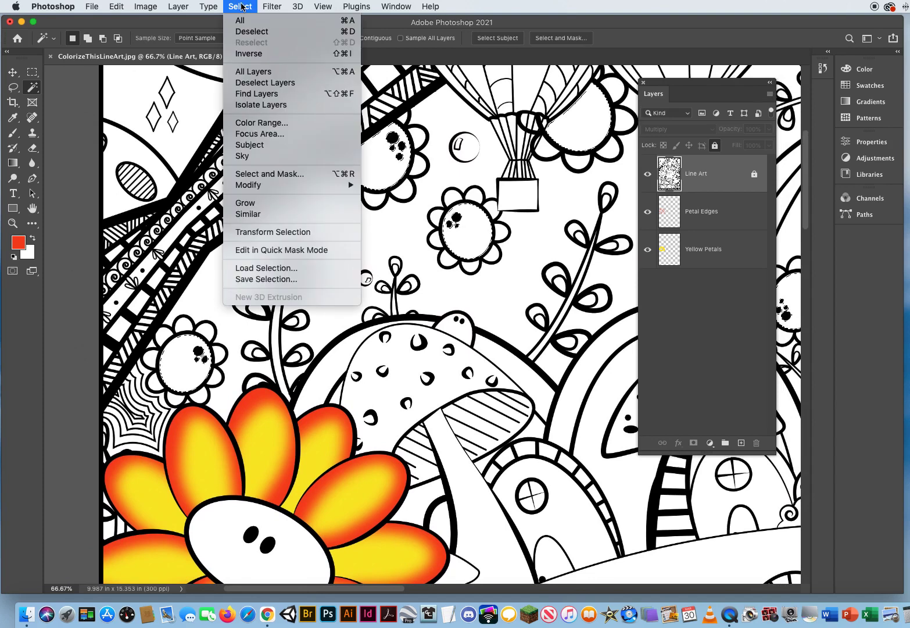
mouse_move(253, 186)
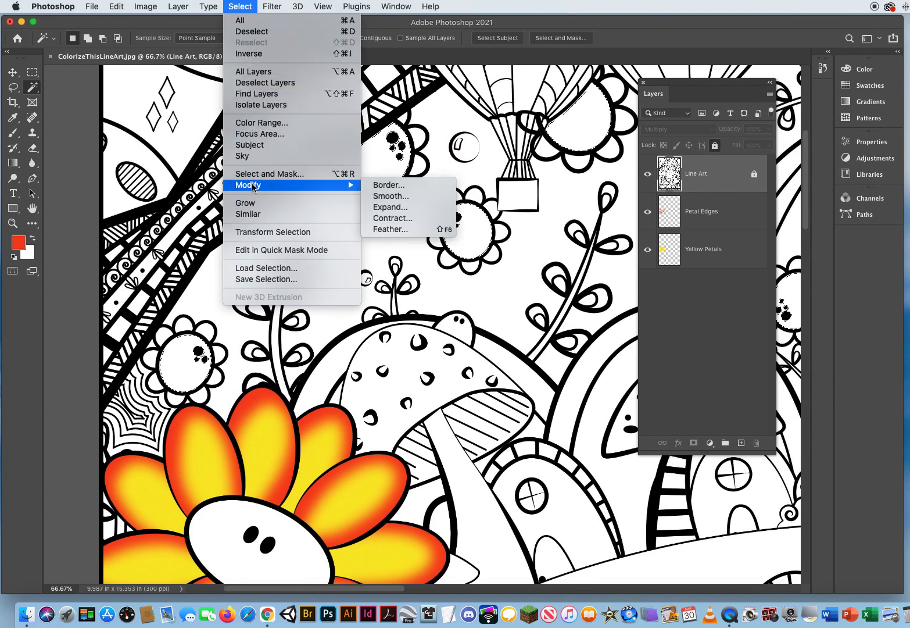
click(401, 207)
click(434, 140)
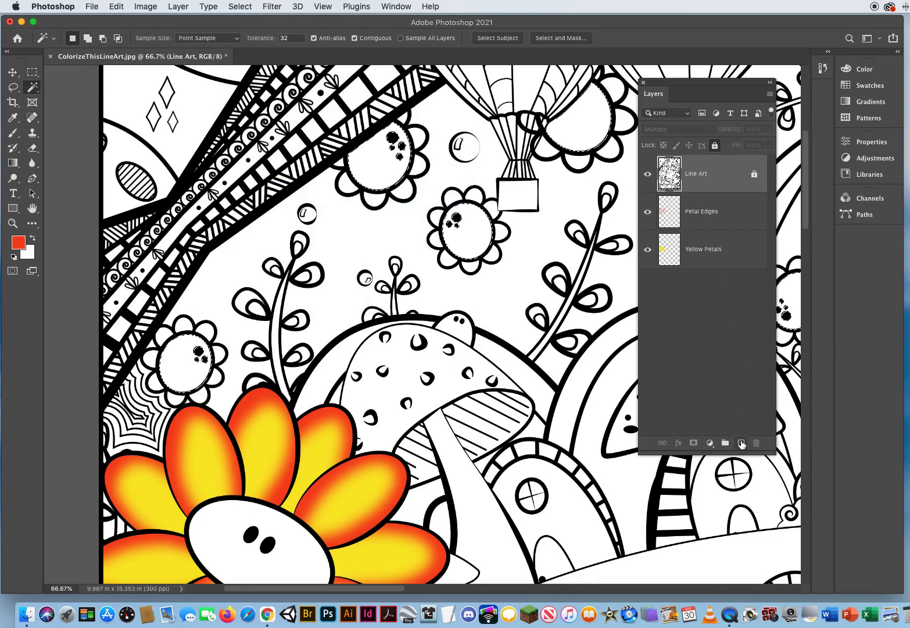
Step: Add a new layer directly beneath Line Art and name it Blue Centers
click(741, 443)
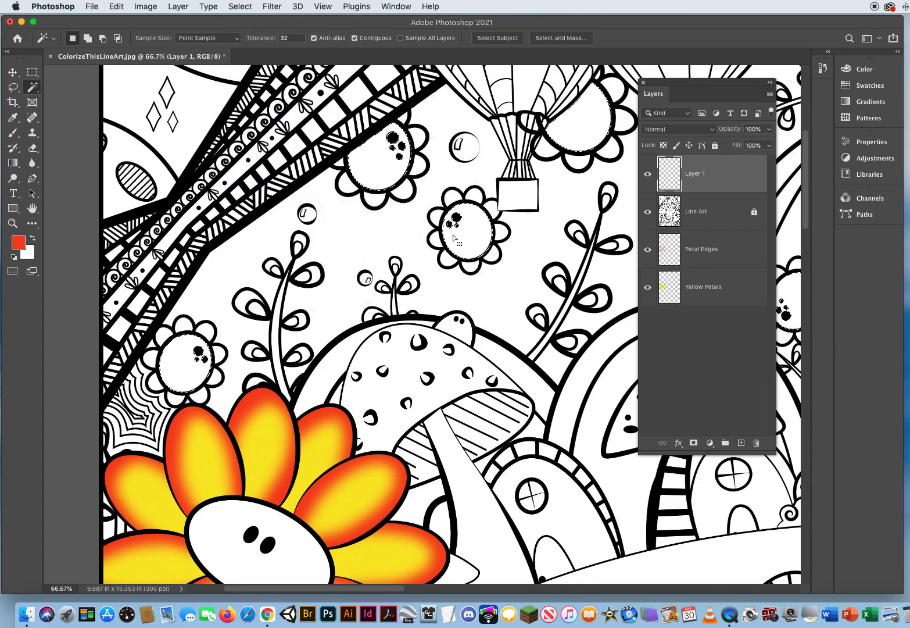
drag(714, 173, 707, 234)
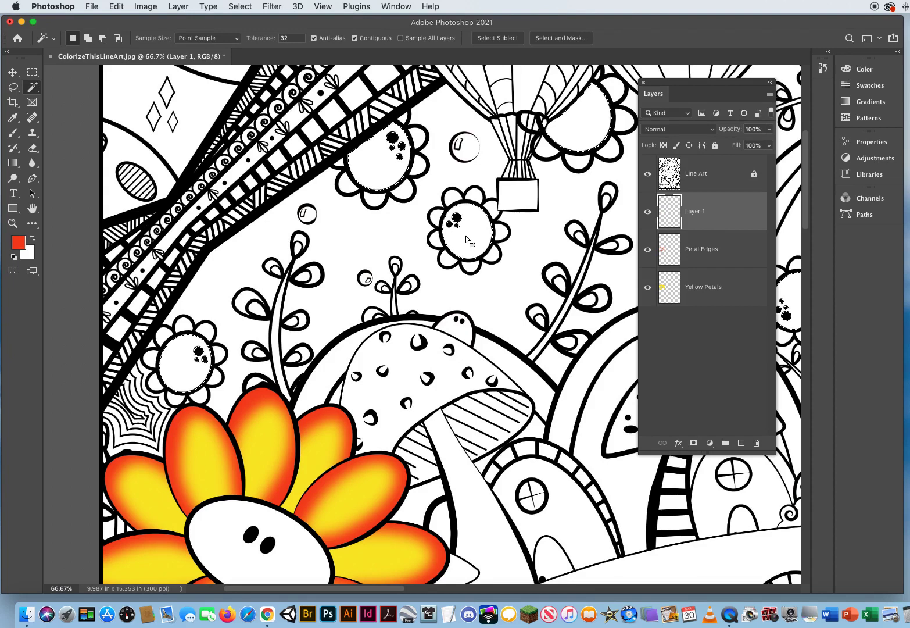
double_click(696, 210)
text(Blue Centers)
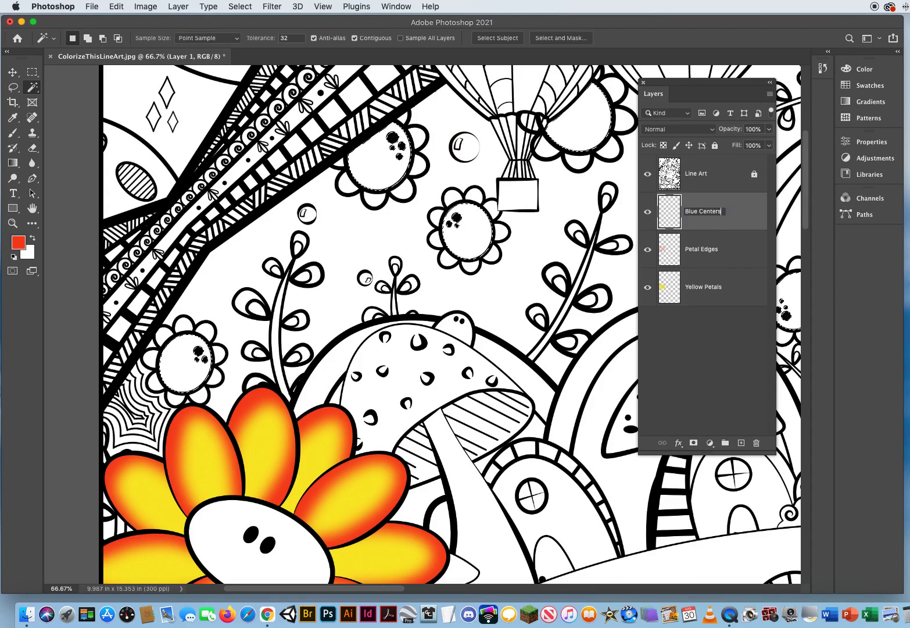
key(Return)
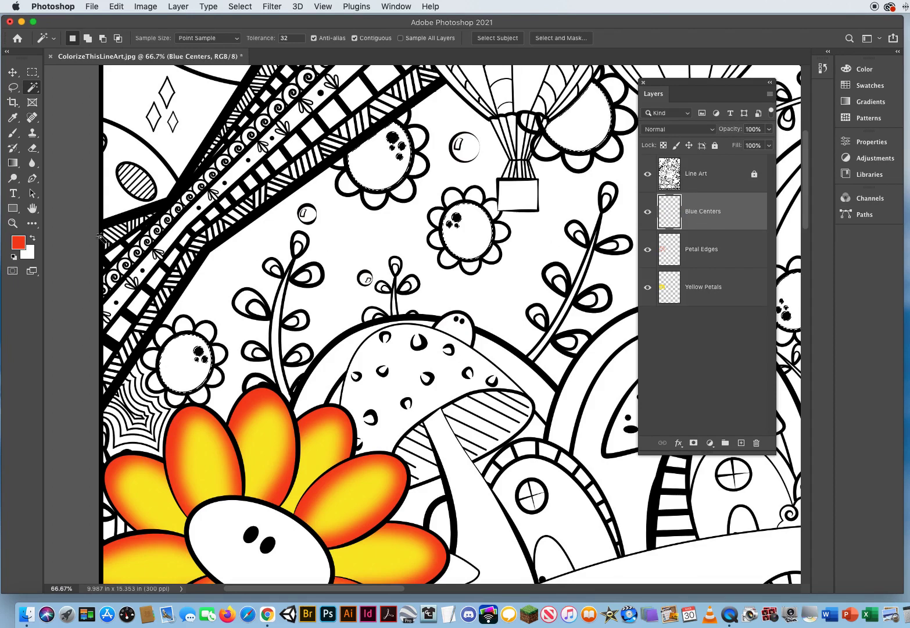
Step: Set the foreground color to the turquoise blue 22ccd7
click(21, 242)
click(258, 215)
drag(258, 215, 260, 223)
drag(230, 157, 225, 175)
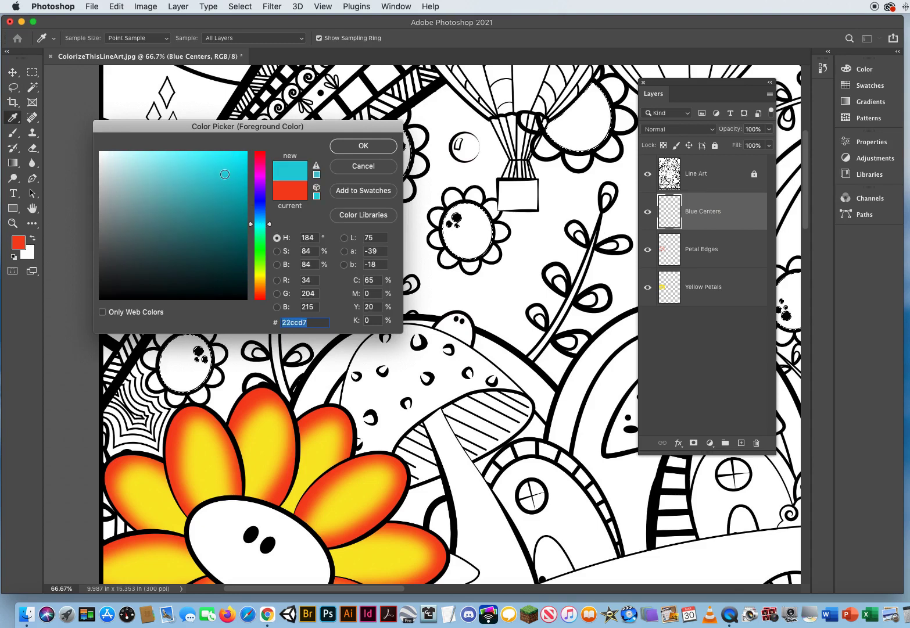
click(363, 146)
key(w)
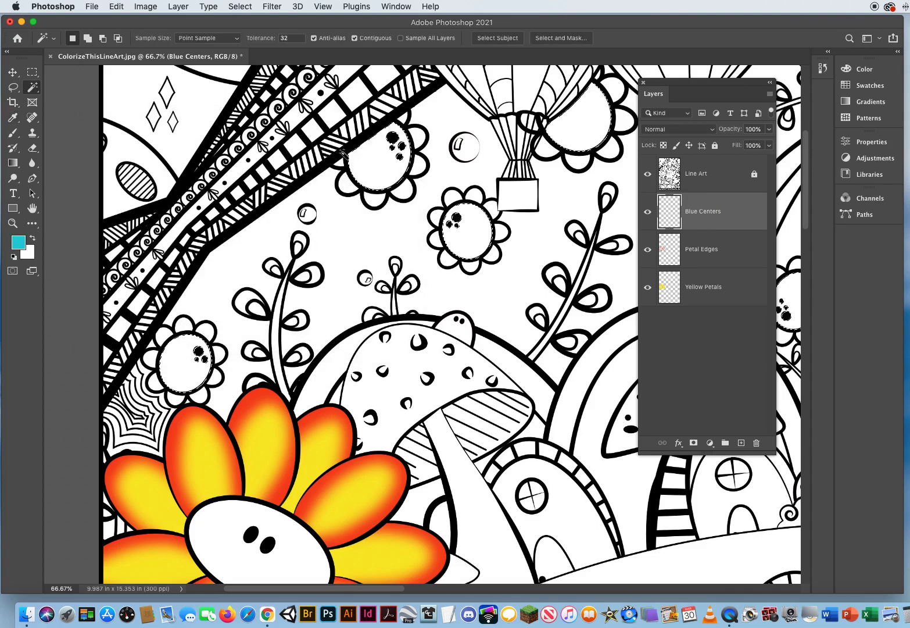
Step: Fill the selected flower centers on the Blue Centers layer with the foreground color, and deselect
key(alt)
key(alt+BackSpace)
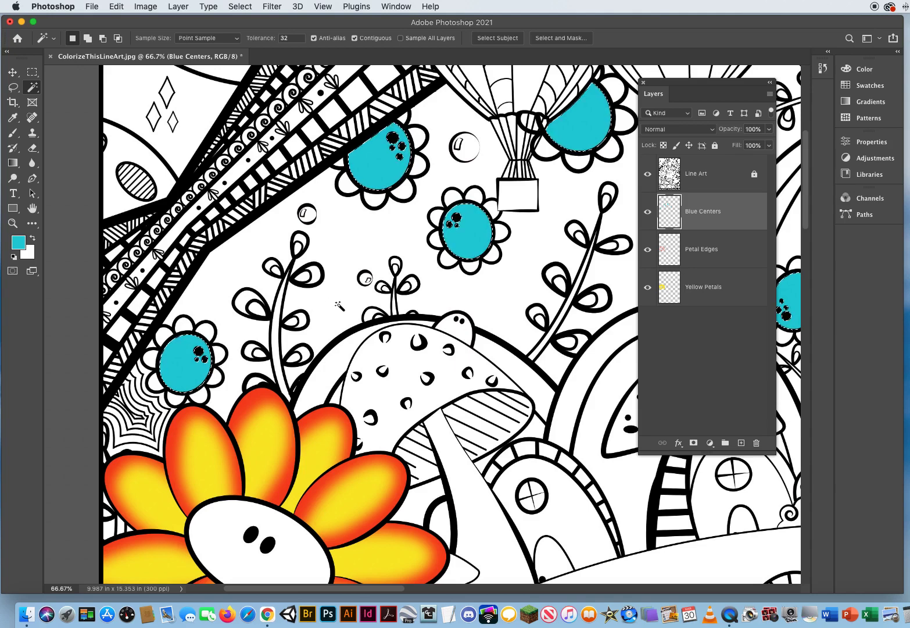
key(super+d)
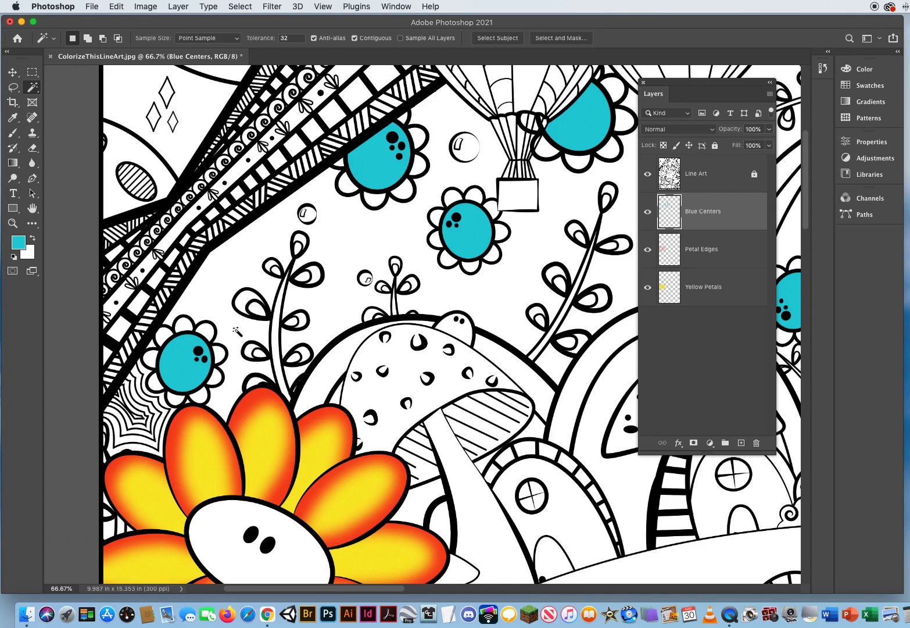
Step: Apply a Bevel & Emboss effect to the Blue Centers layer and set its style to Inner Bevel
click(12, 72)
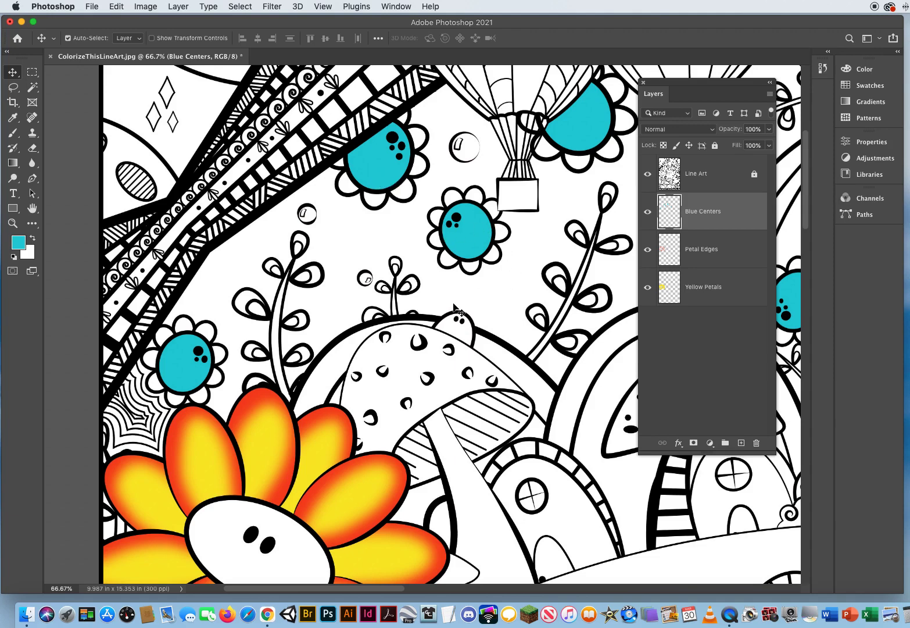
double_click(746, 213)
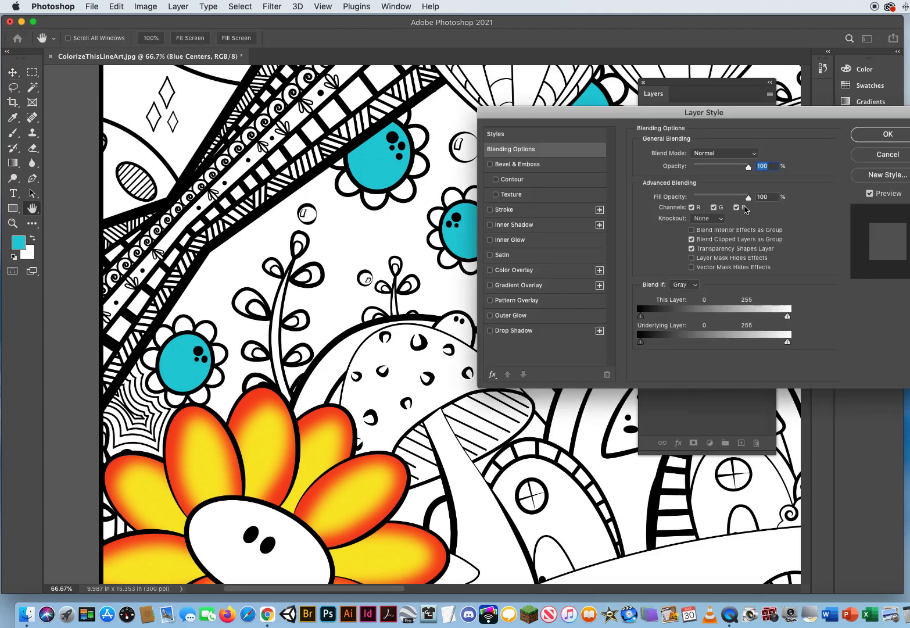
drag(724, 112, 490, 284)
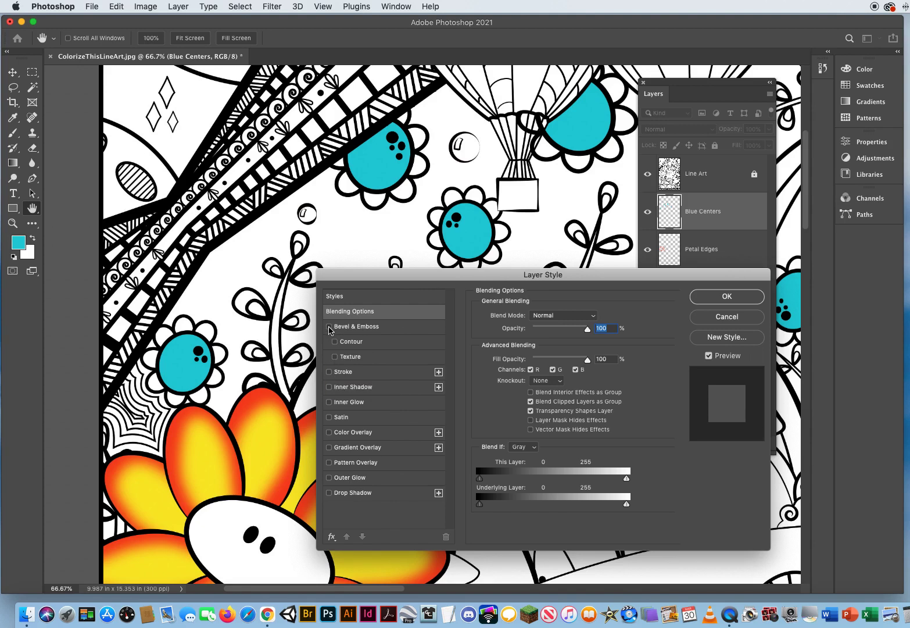
click(329, 327)
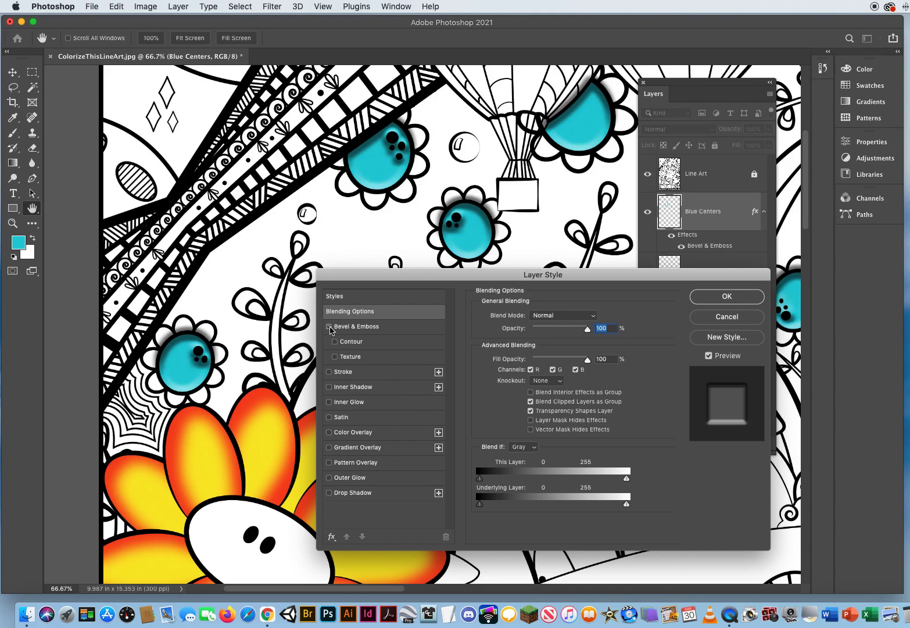
click(329, 327)
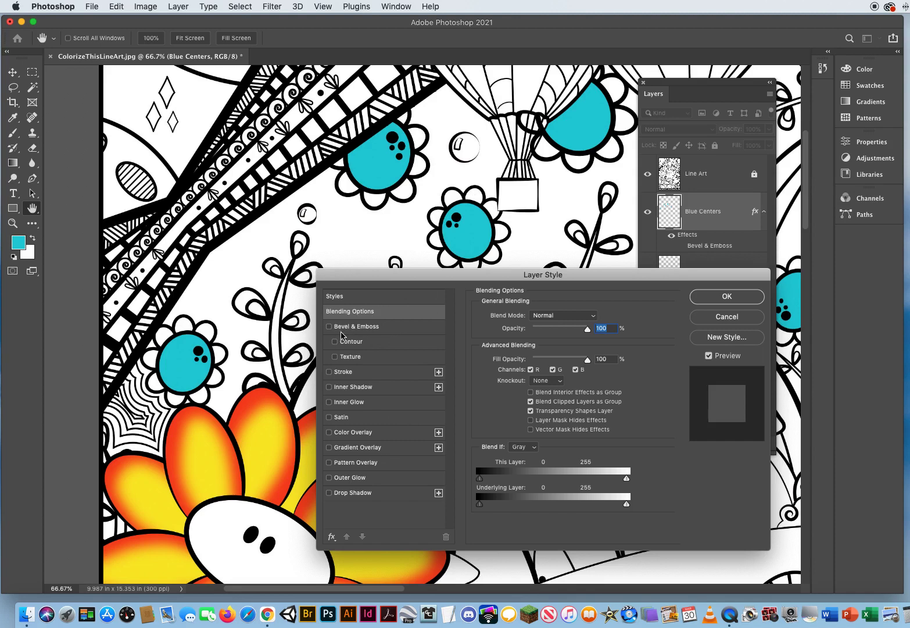
click(372, 328)
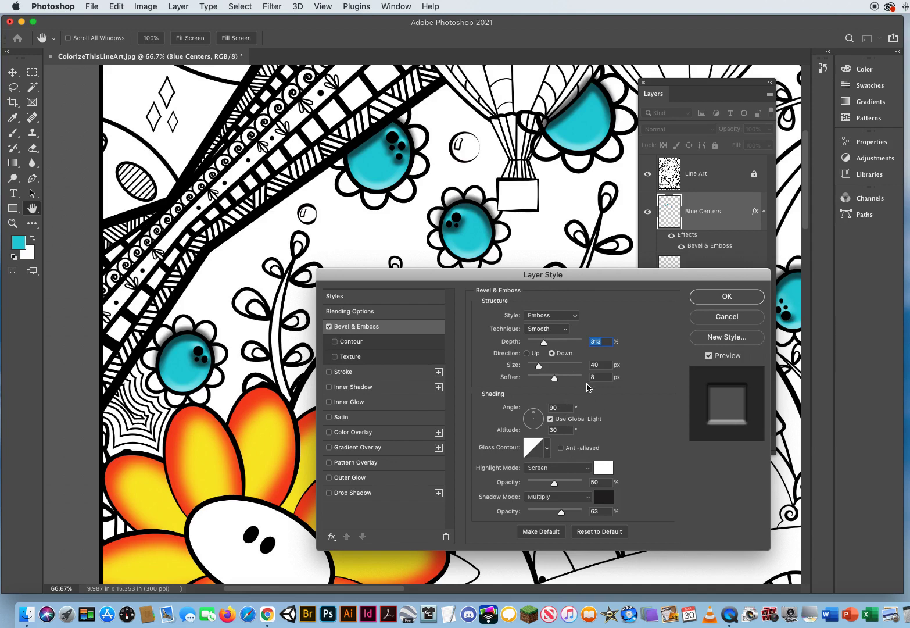
click(551, 317)
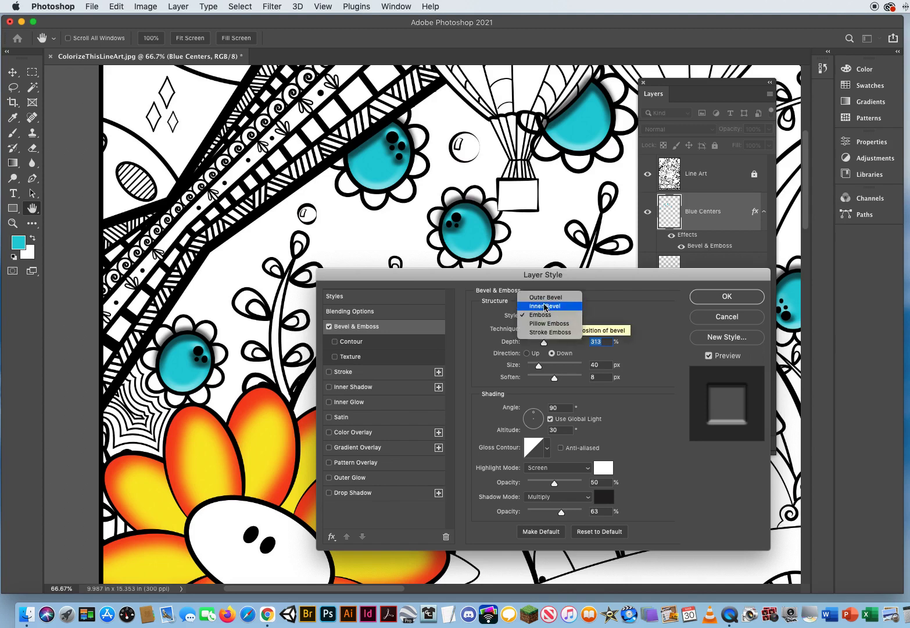
click(543, 306)
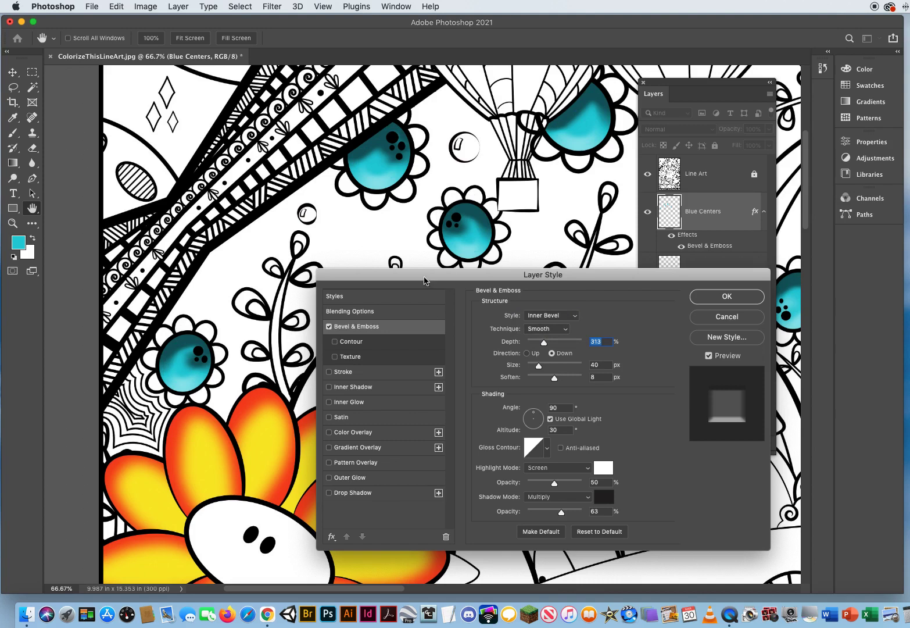
Step: Try the Chisel Hard technique for the flower centers' bevel, and return the technique to Smooth
drag(426, 275, 427, 288)
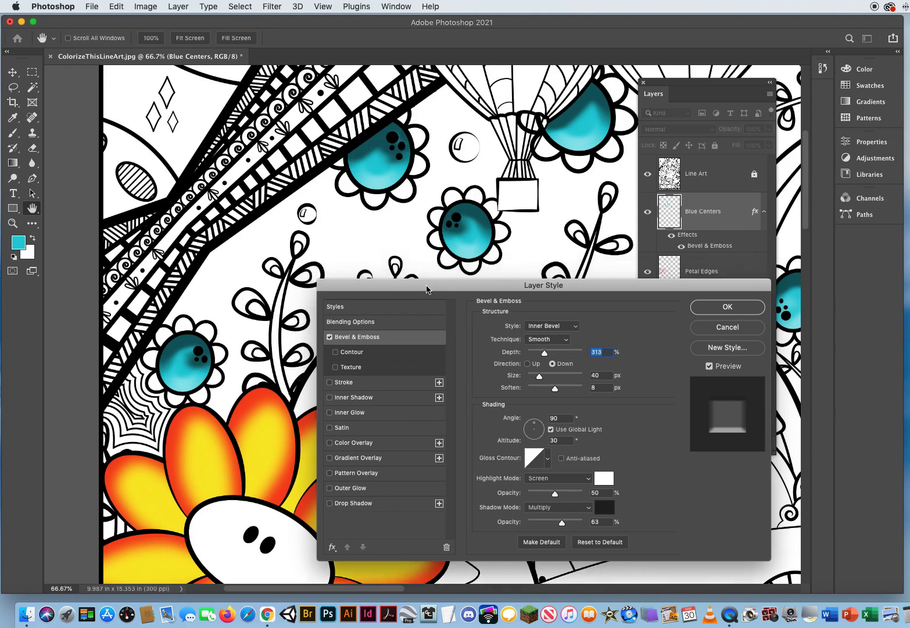
click(541, 342)
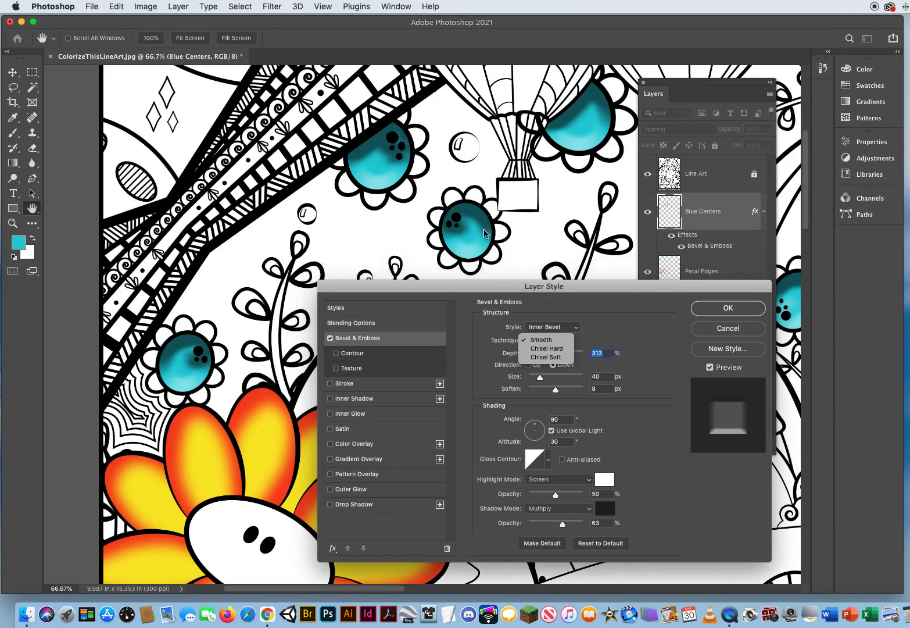
click(544, 349)
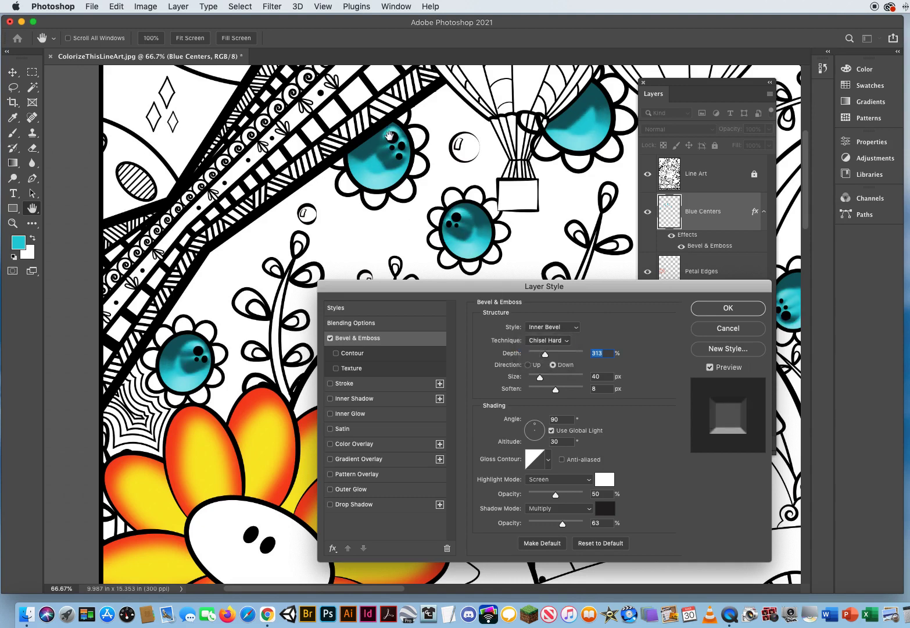
click(547, 345)
click(547, 329)
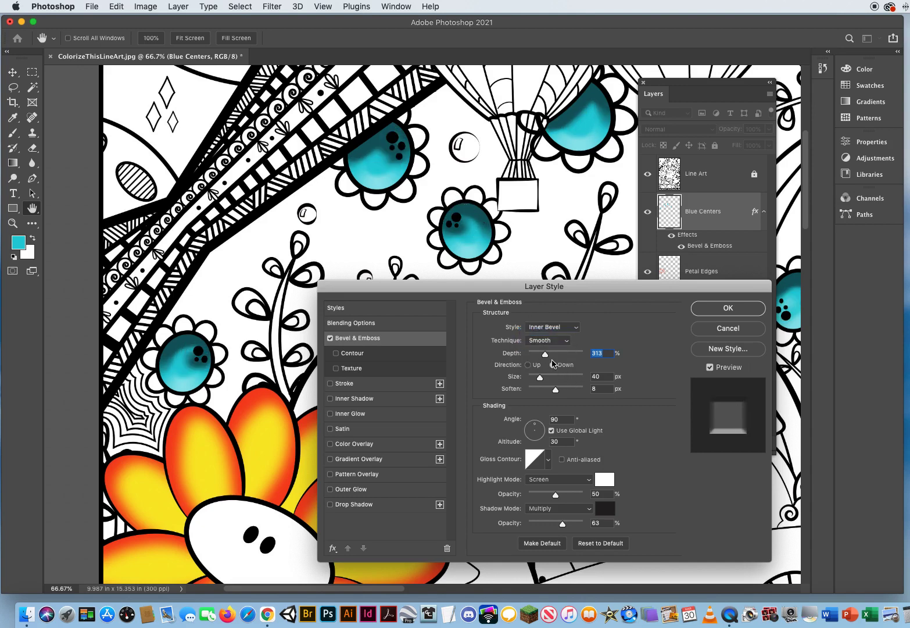
Step: Set the flower centers' bevel depth to 178%, size to 29 px and soften to 2 px
mouse_move(546, 354)
mouse_down()
mouse_move(531, 355)
mouse_move(554, 357)
mouse_move(535, 356)
mouse_up()
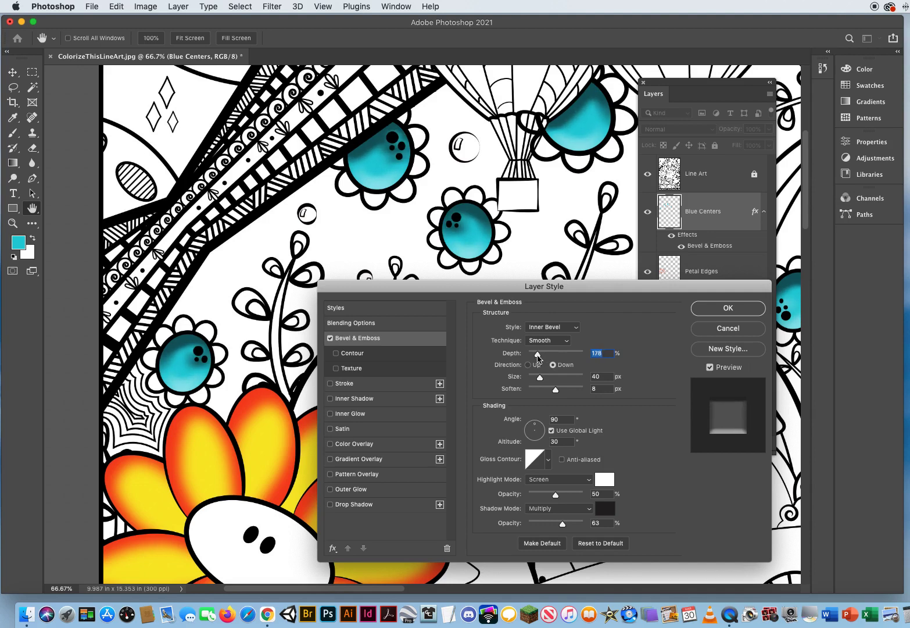
mouse_move(540, 380)
mouse_down()
mouse_move(526, 376)
mouse_move(554, 389)
mouse_move(535, 391)
mouse_move(546, 389)
mouse_move(537, 377)
mouse_move(537, 388)
mouse_move(562, 389)
mouse_move(535, 379)
mouse_move(565, 391)
mouse_move(529, 390)
mouse_up()
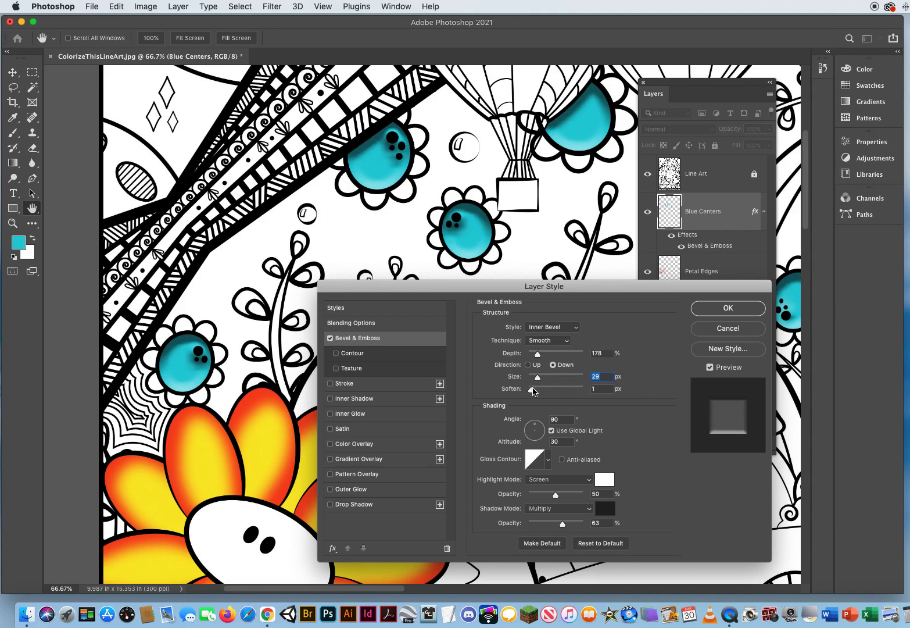
click(535, 389)
Step: Add a contour to the Blue Centers bevel, try several presets, choose the descending rolling wave shape, and apply the layer style
drag(413, 287, 480, 317)
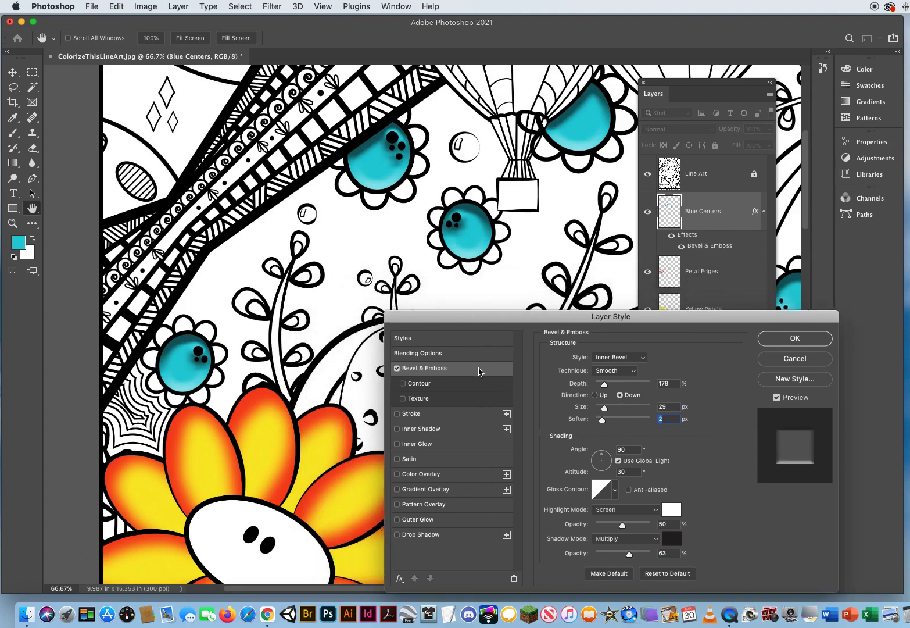
click(420, 384)
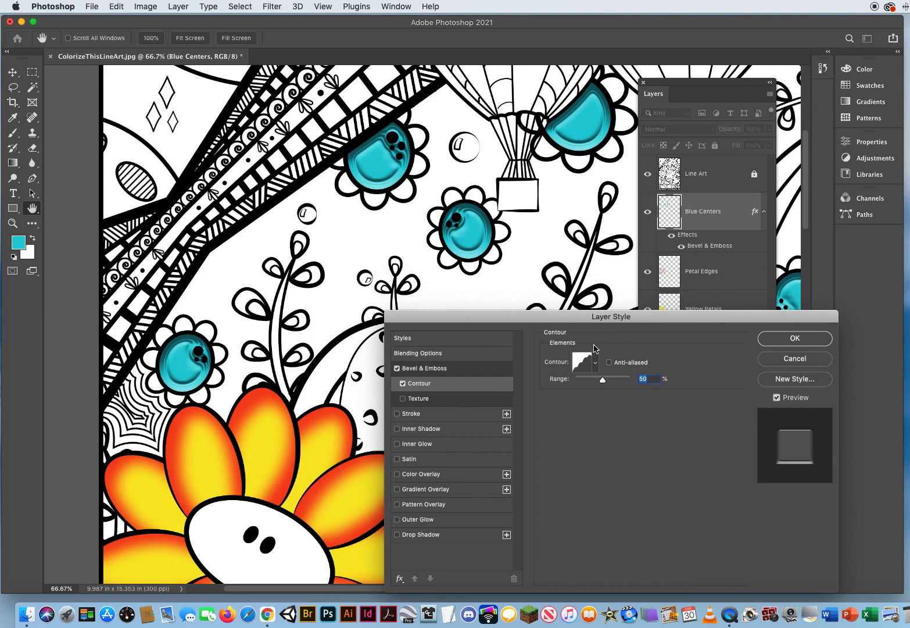
click(596, 362)
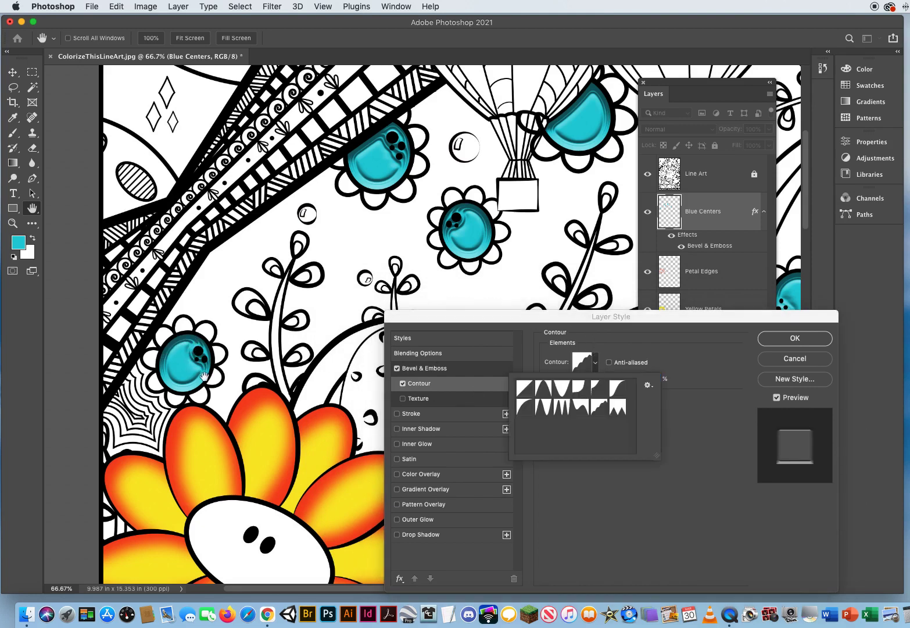
click(544, 408)
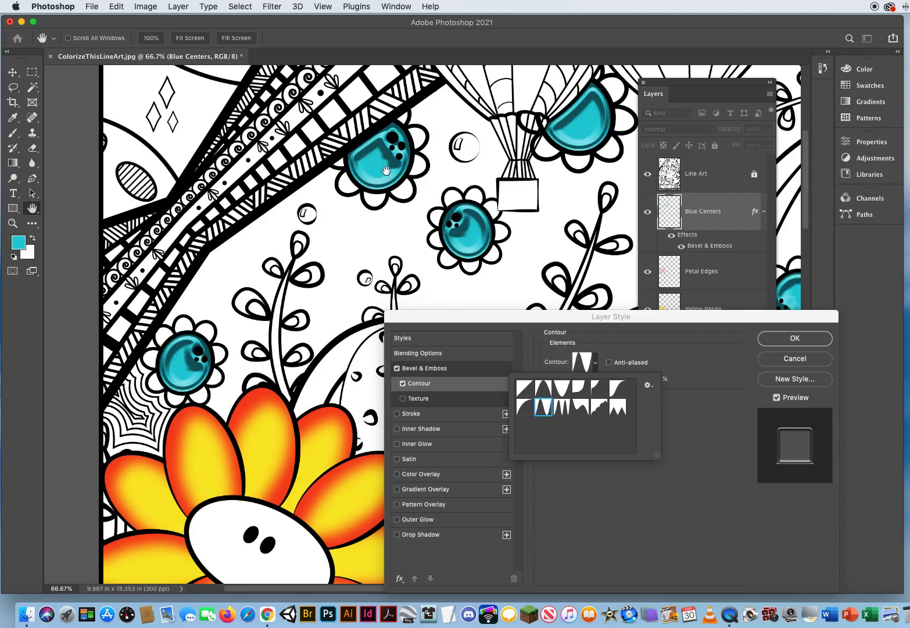
click(562, 407)
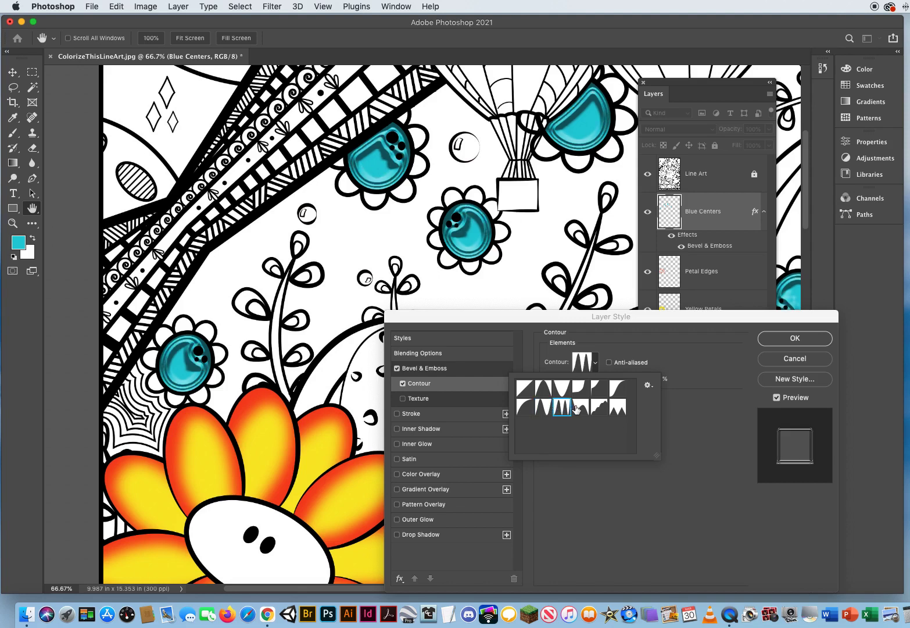
click(579, 407)
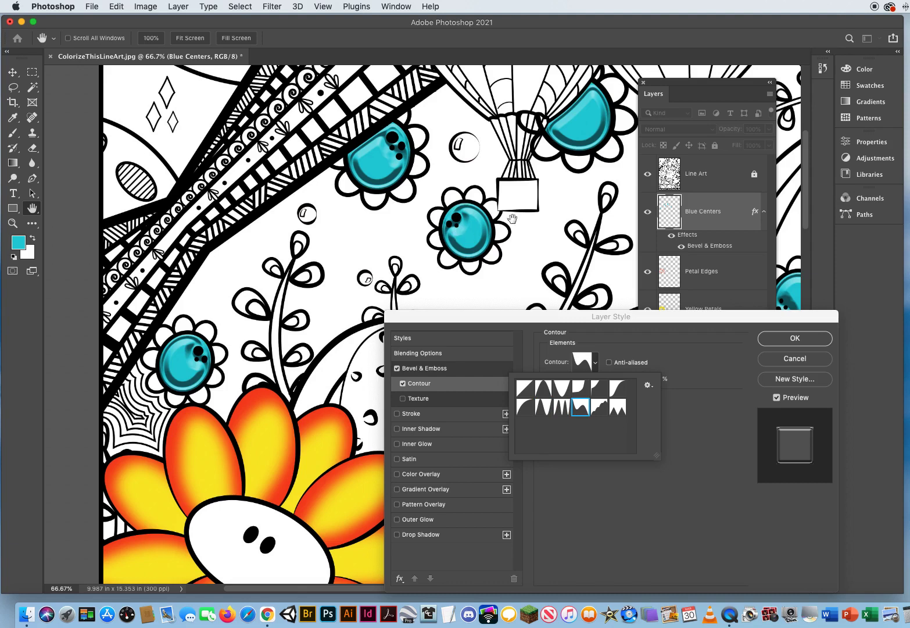
click(600, 409)
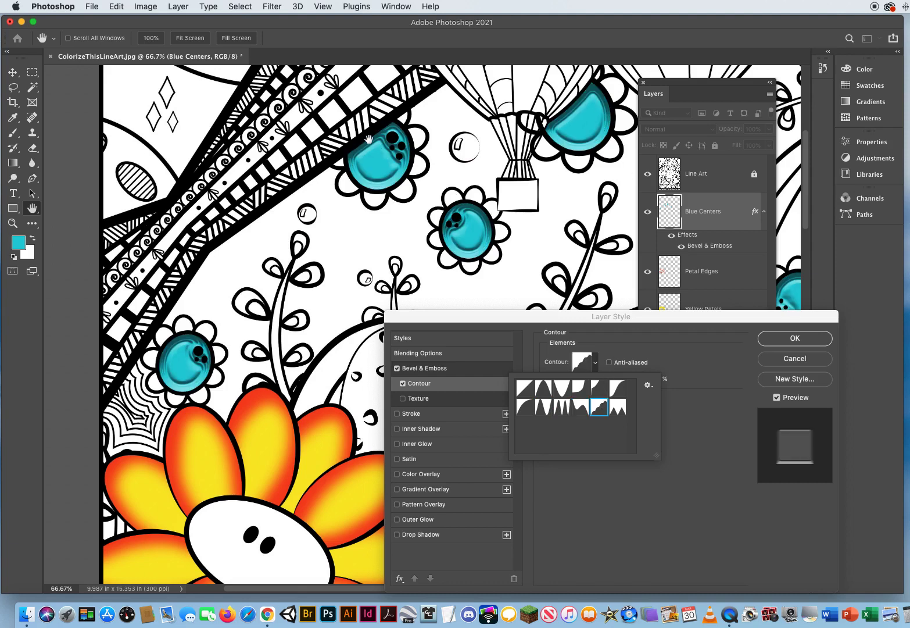
click(617, 407)
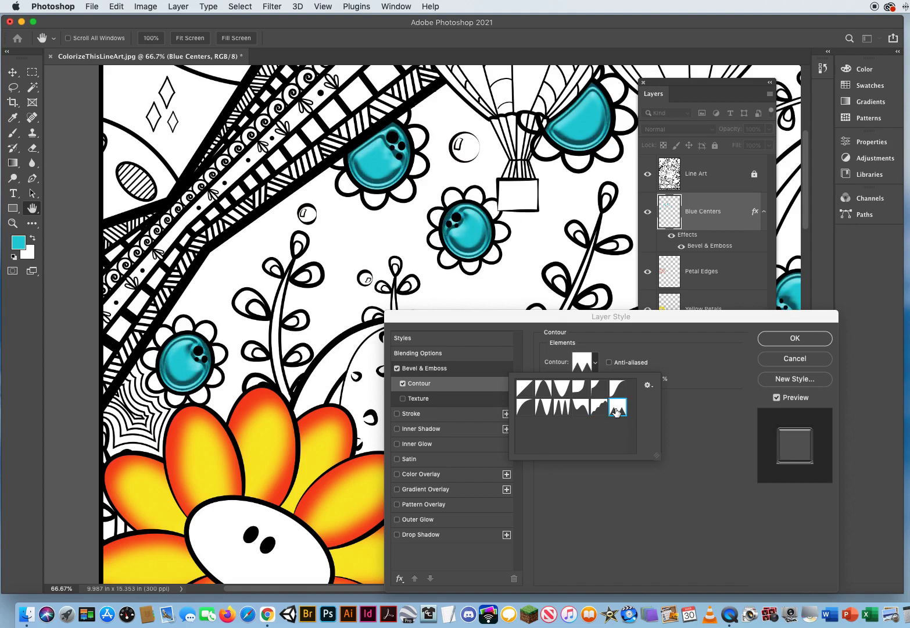
click(580, 408)
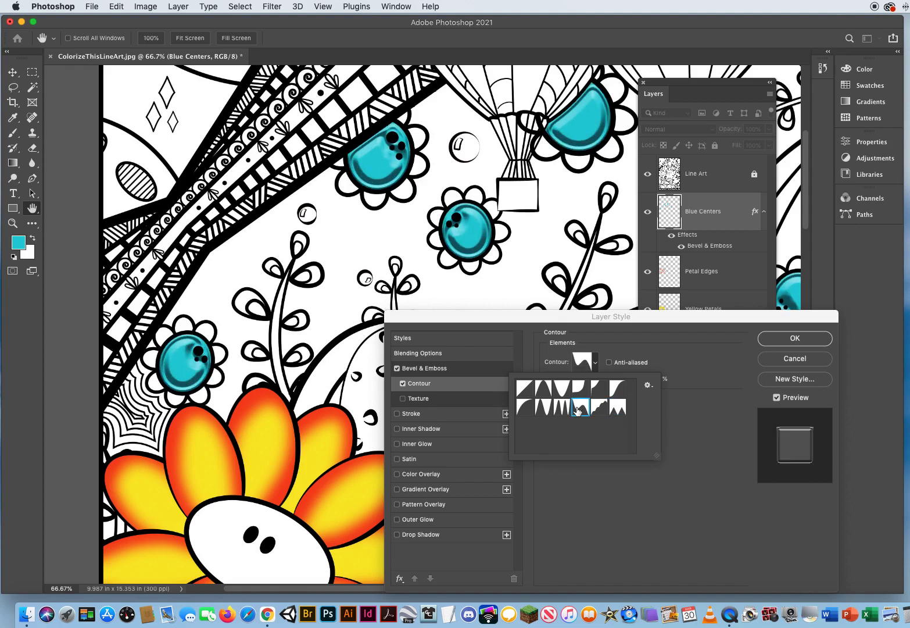
click(558, 322)
drag(558, 322, 493, 287)
click(708, 306)
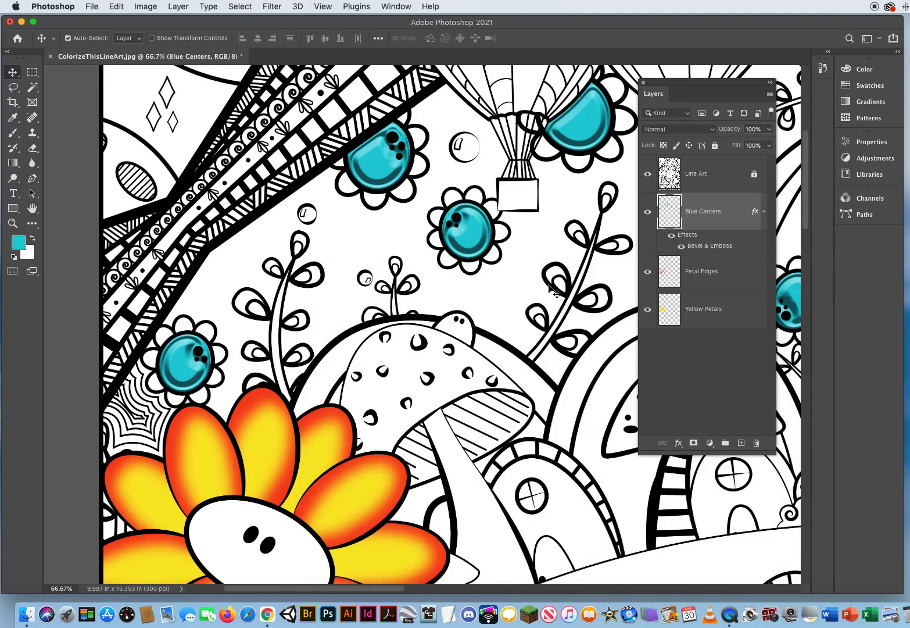
Step: Try a Chisel Hard inner bevel on the Yellow Petals layer, switching its direction between Up and Down, and discard it
click(13, 223)
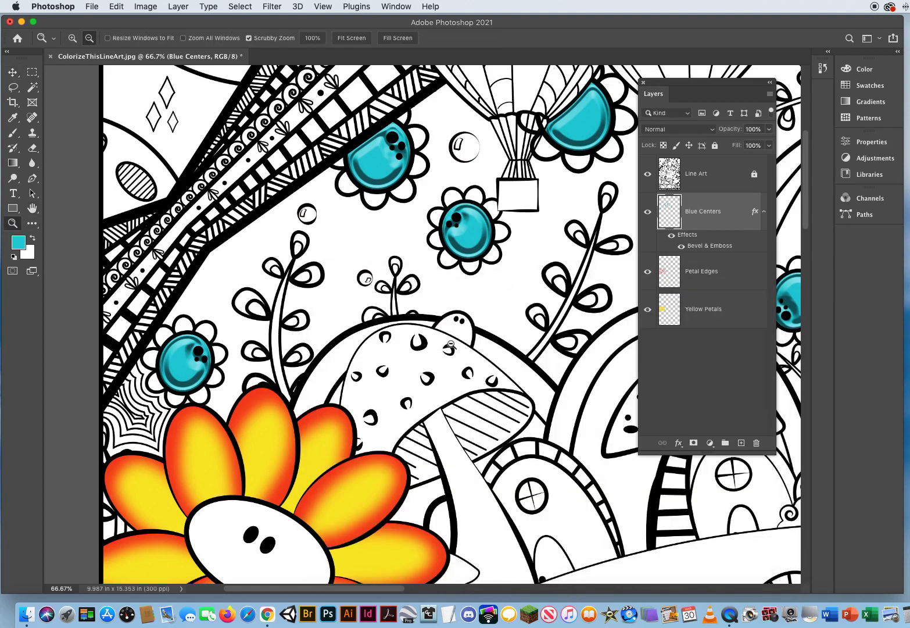
alt+click(422, 354)
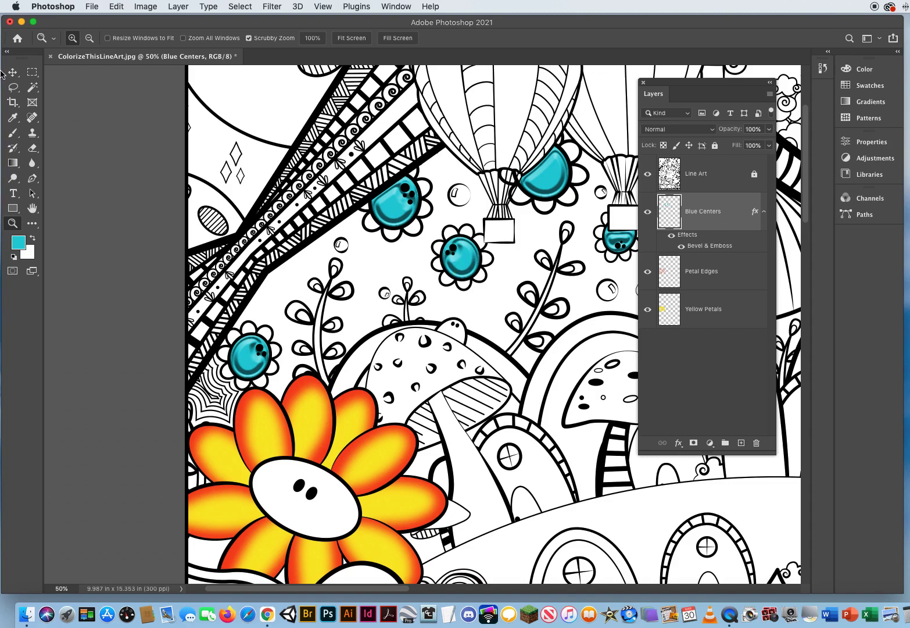
key(v)
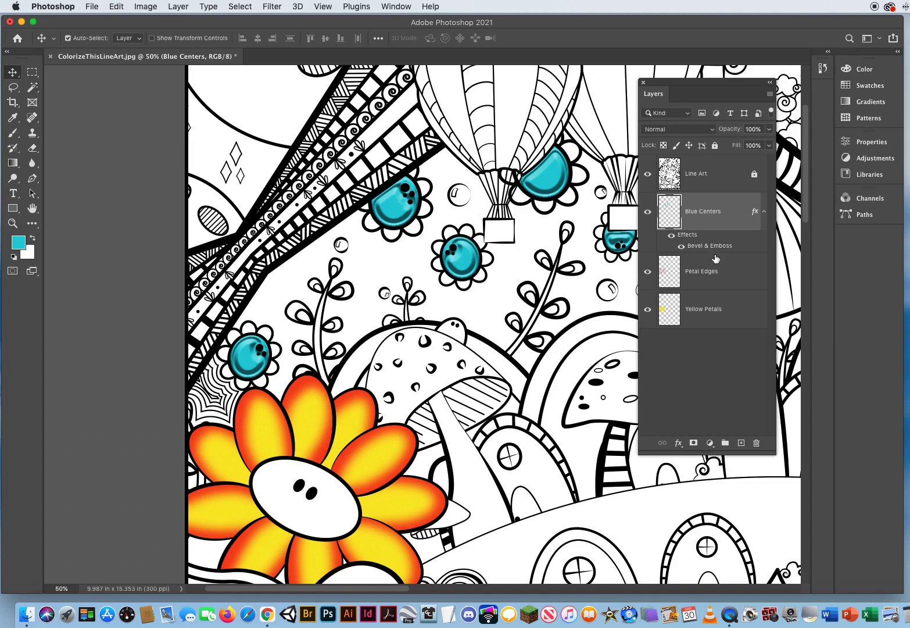
click(722, 310)
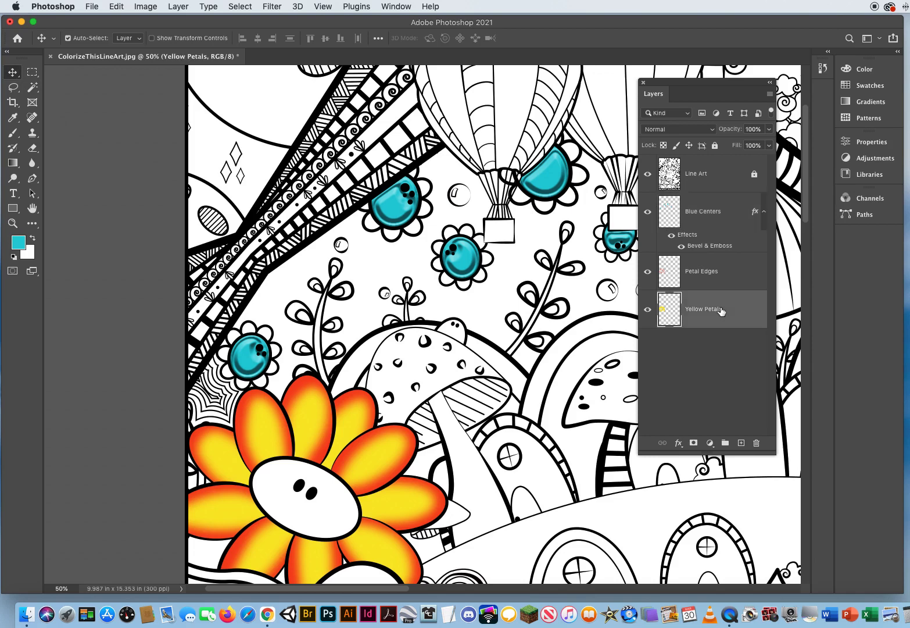
double_click(750, 309)
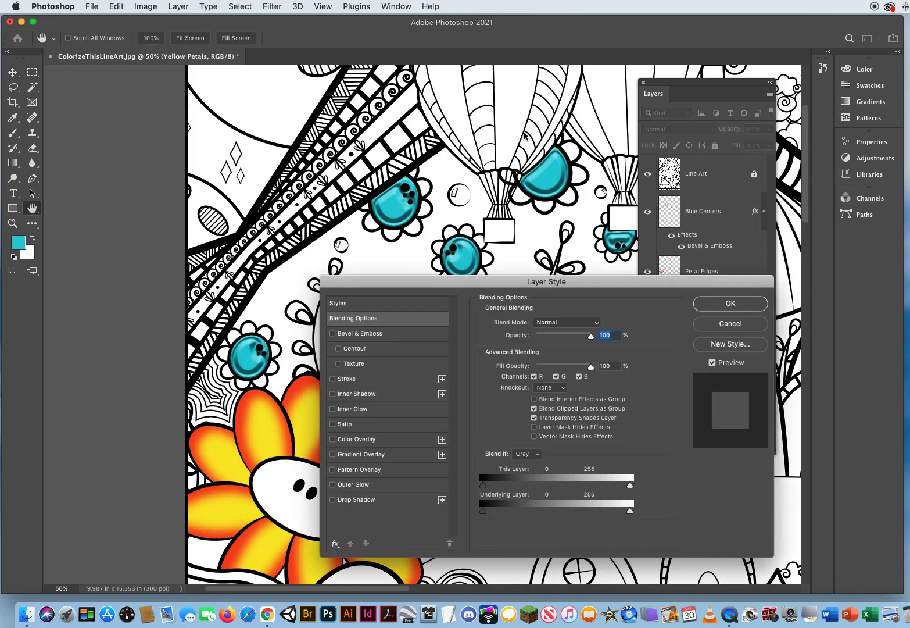
drag(469, 282, 517, 86)
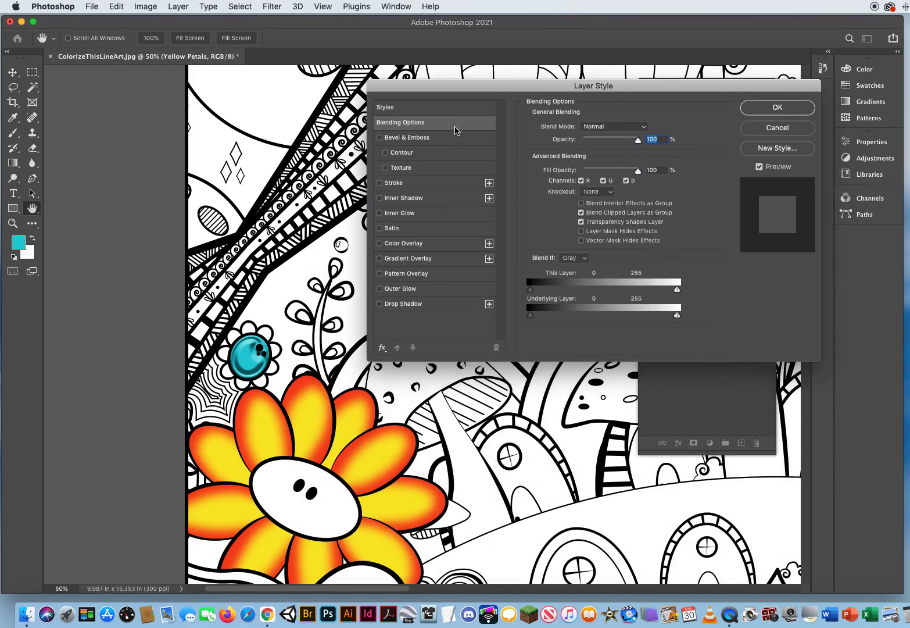
click(410, 138)
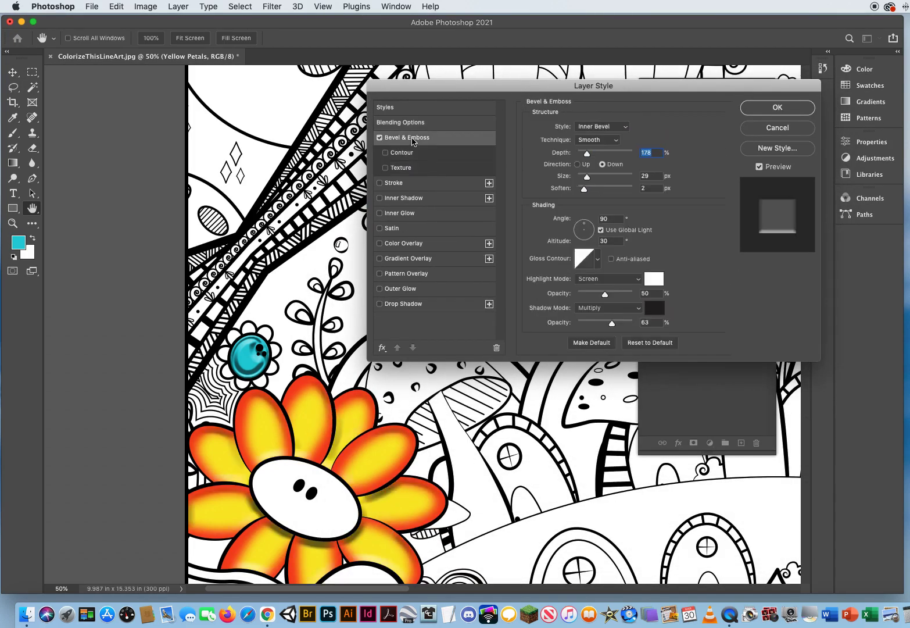
click(595, 140)
click(596, 150)
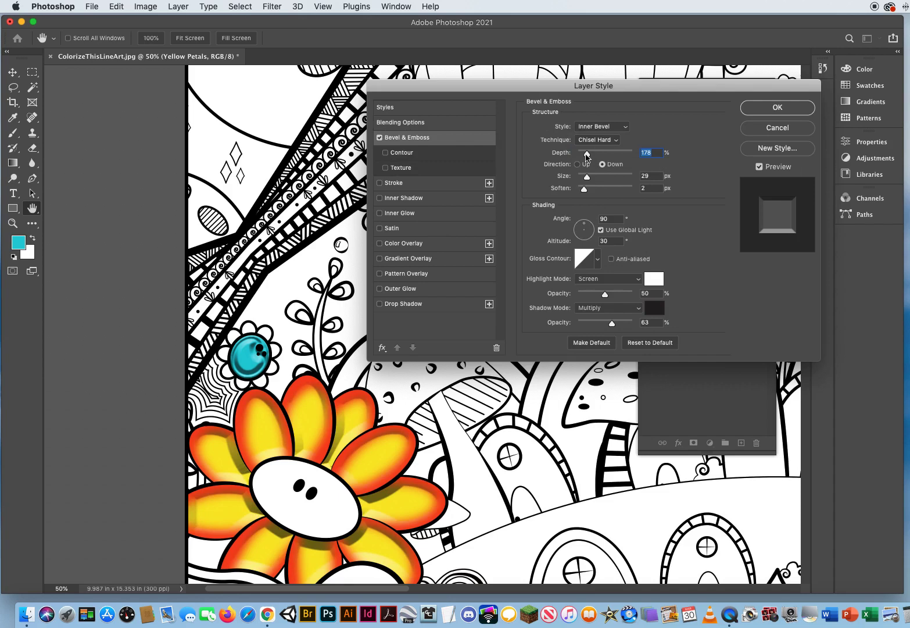
click(578, 165)
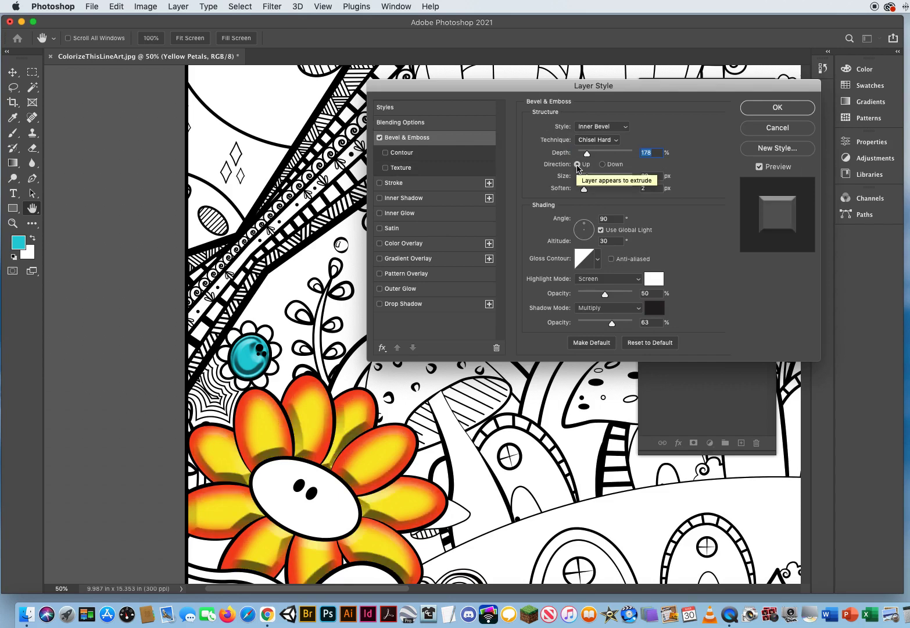
click(603, 165)
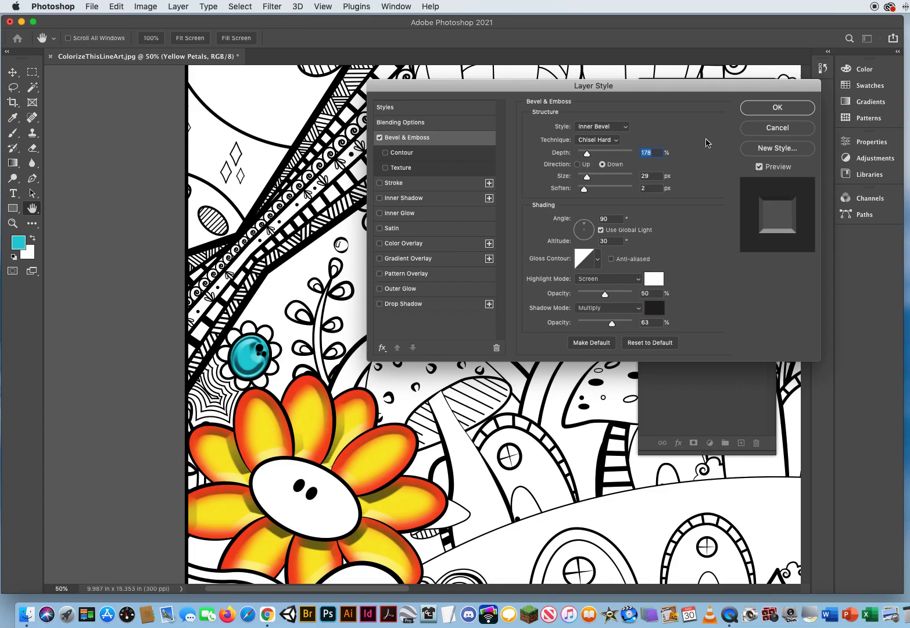
click(758, 131)
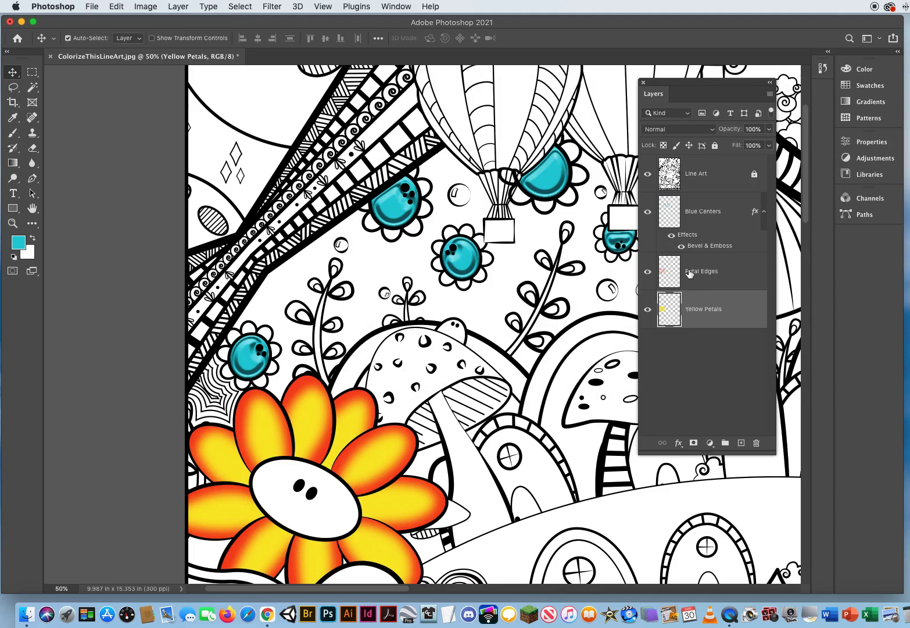
Step: Compare the flower with and without the Petal Edges layer, and merge that layer down into Yellow Petals
click(690, 275)
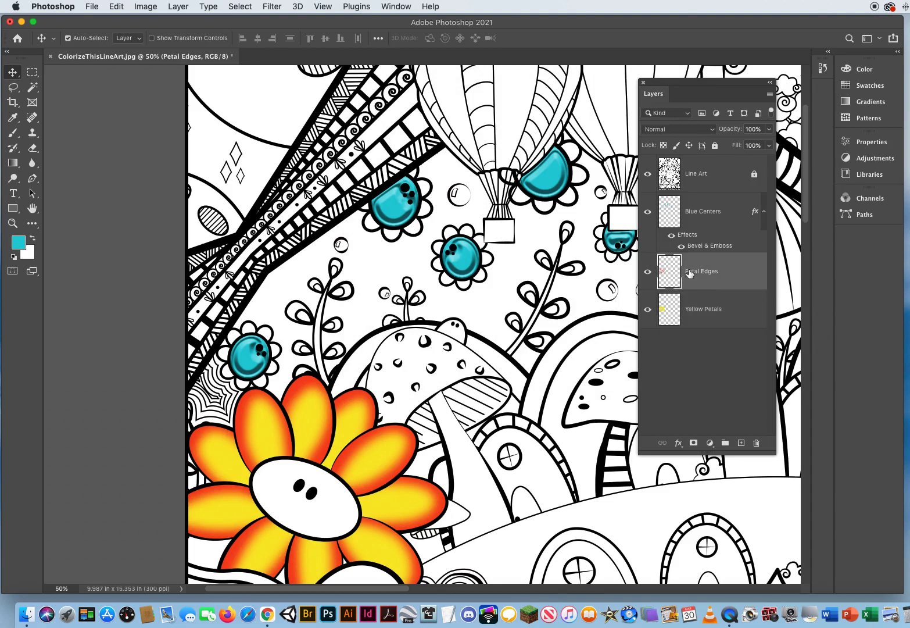
drag(676, 85, 626, 76)
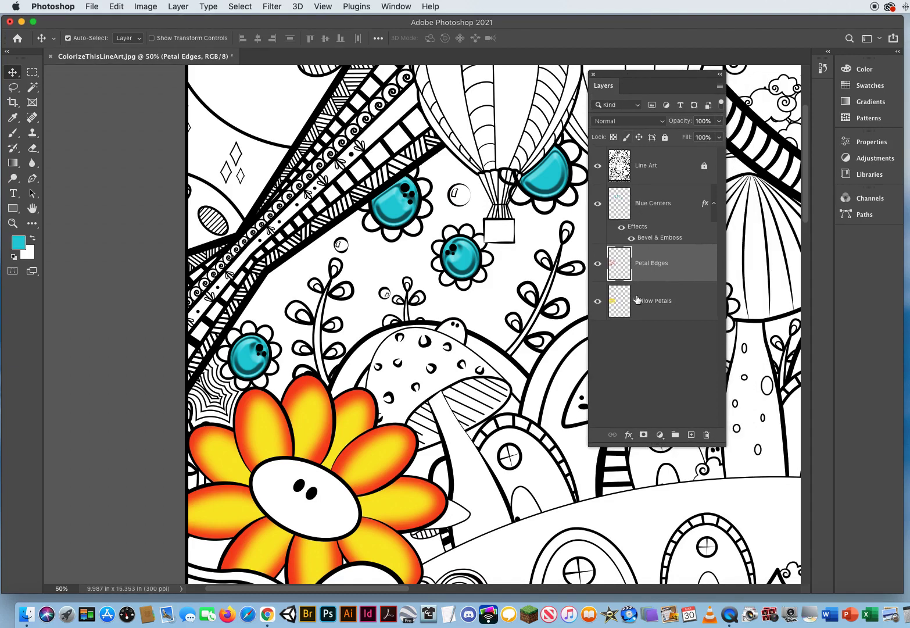
click(598, 267)
click(598, 266)
click(599, 267)
click(599, 267)
click(720, 86)
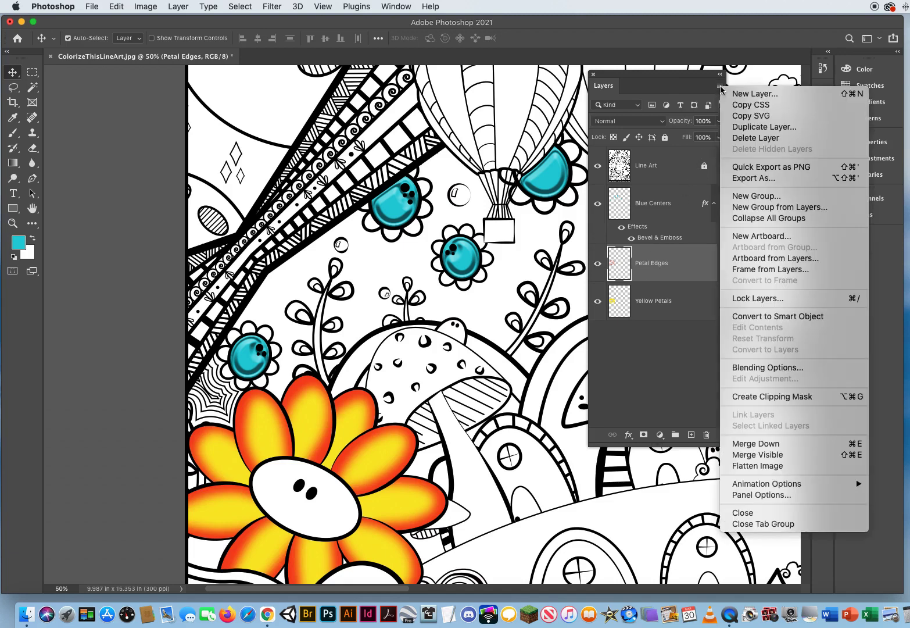
click(759, 445)
click(598, 265)
click(599, 266)
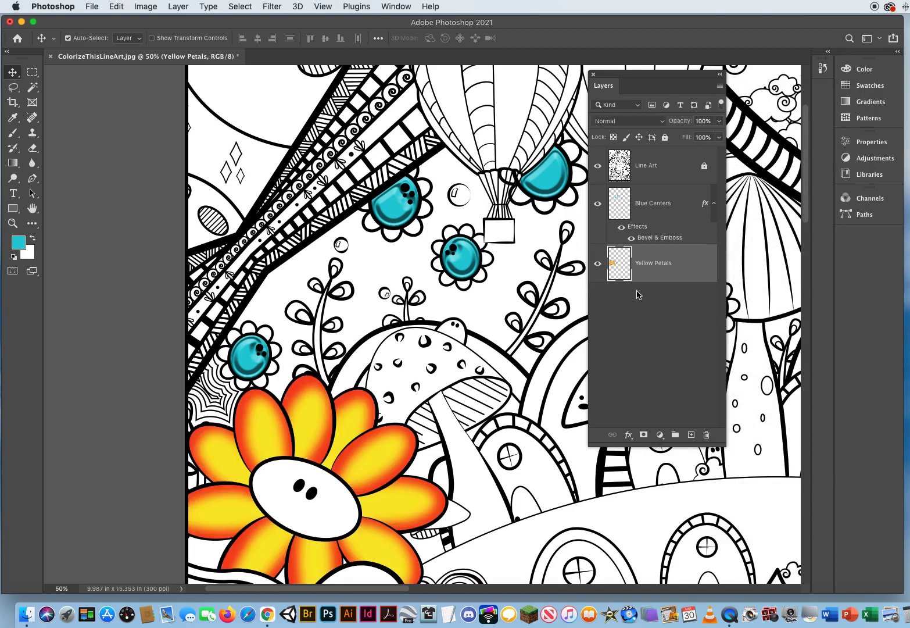
Step: Try a smooth bevel on the merged Yellow Petals layer, comparing Outer and Inner Bevel, with depth 105% and size 68 px
double_click(701, 266)
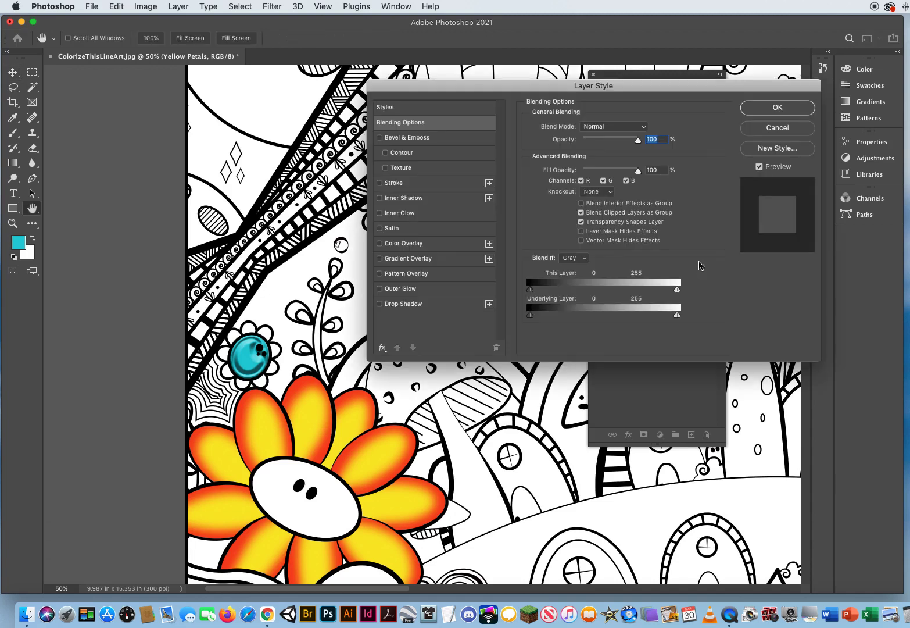
click(416, 140)
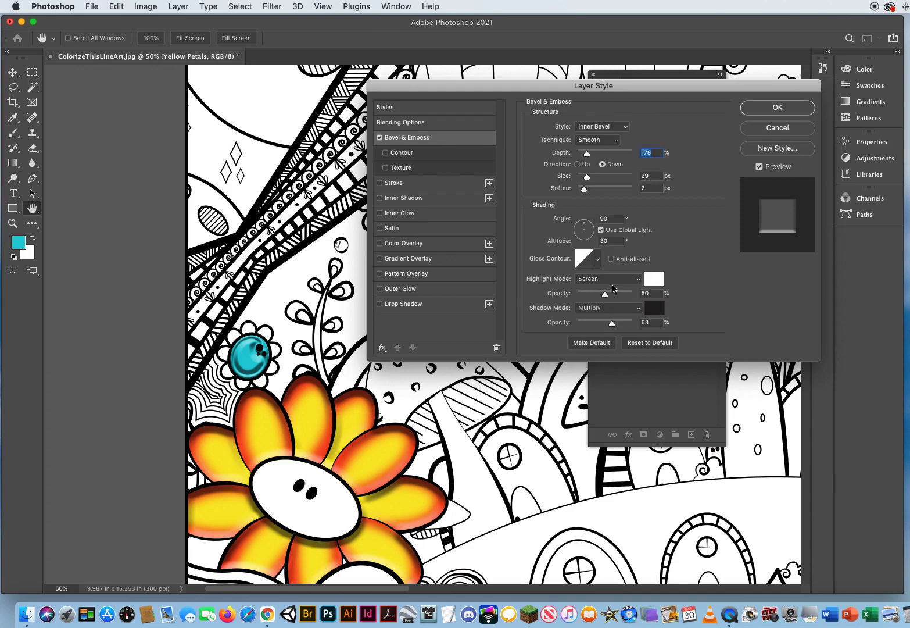
click(593, 128)
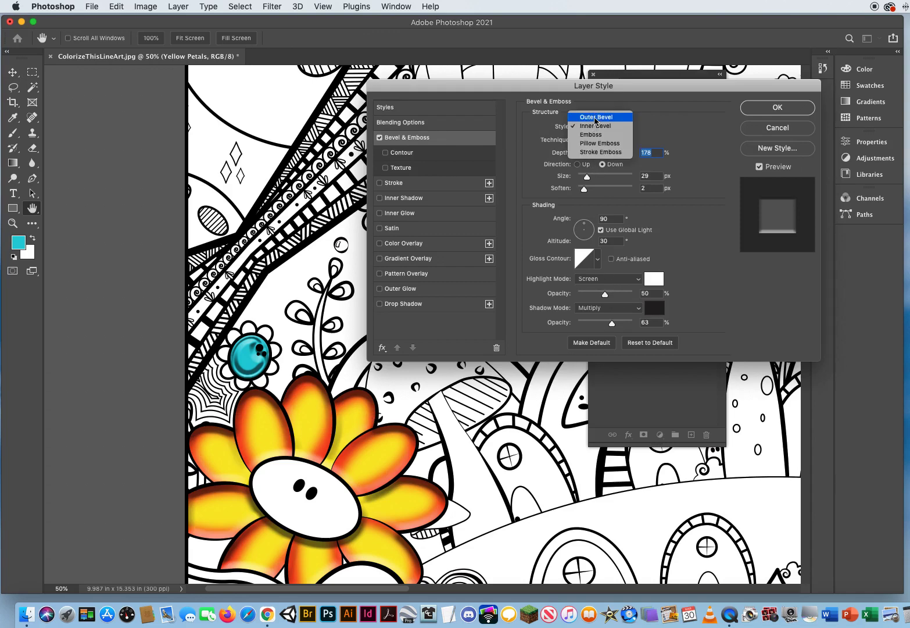
click(596, 117)
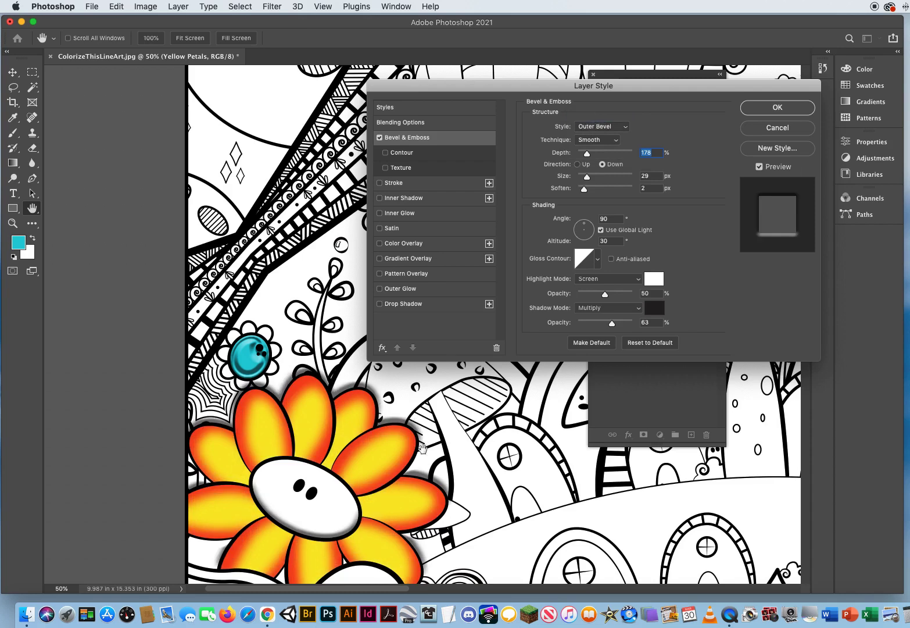
click(592, 128)
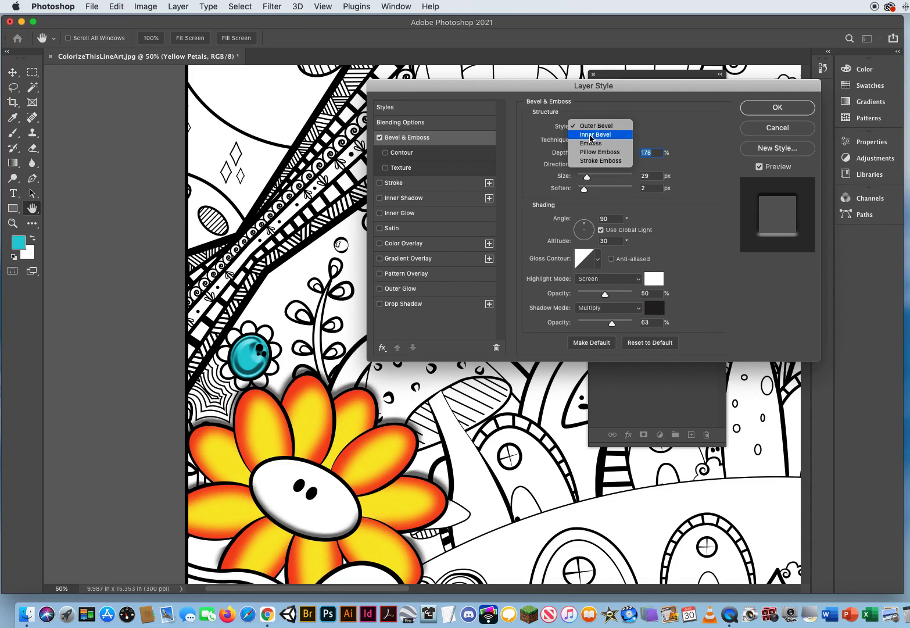
click(592, 135)
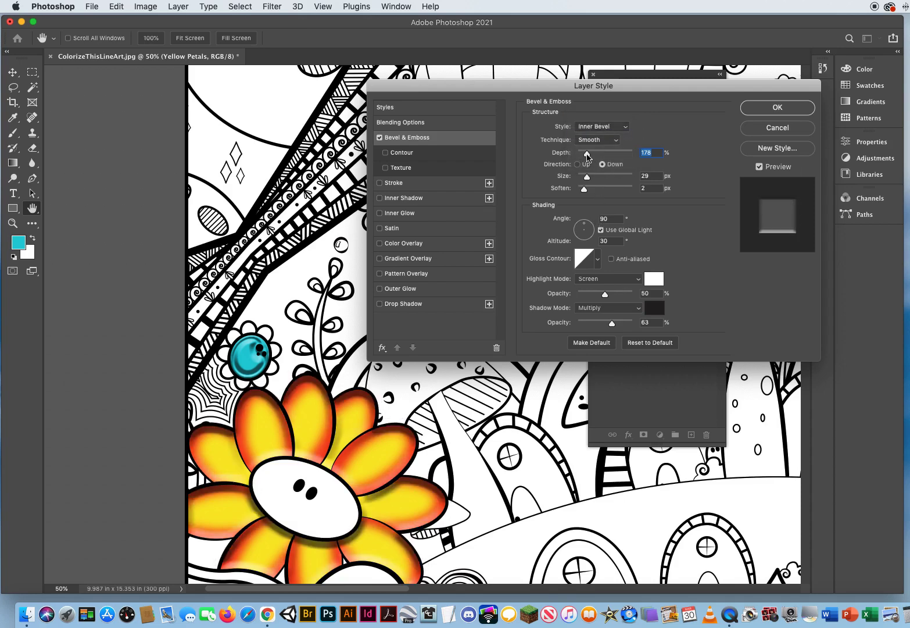
mouse_move(587, 156)
mouse_down()
mouse_move(601, 177)
mouse_move(593, 190)
mouse_move(630, 191)
mouse_move(574, 190)
mouse_move(585, 192)
mouse_up()
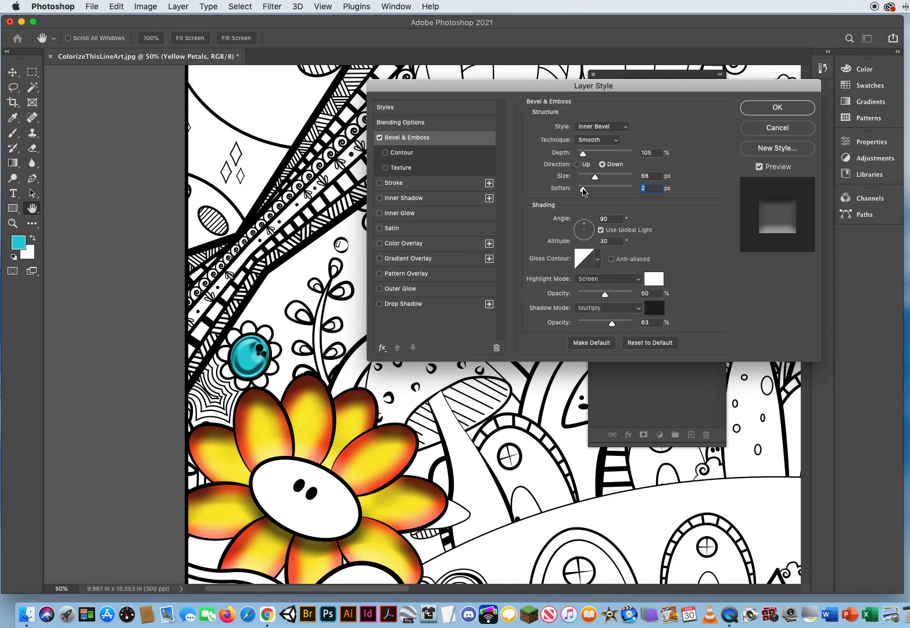
Step: Add a contour to the petals' bevel, try several presets, choose the double-peak shape, and apply the layer style
click(404, 154)
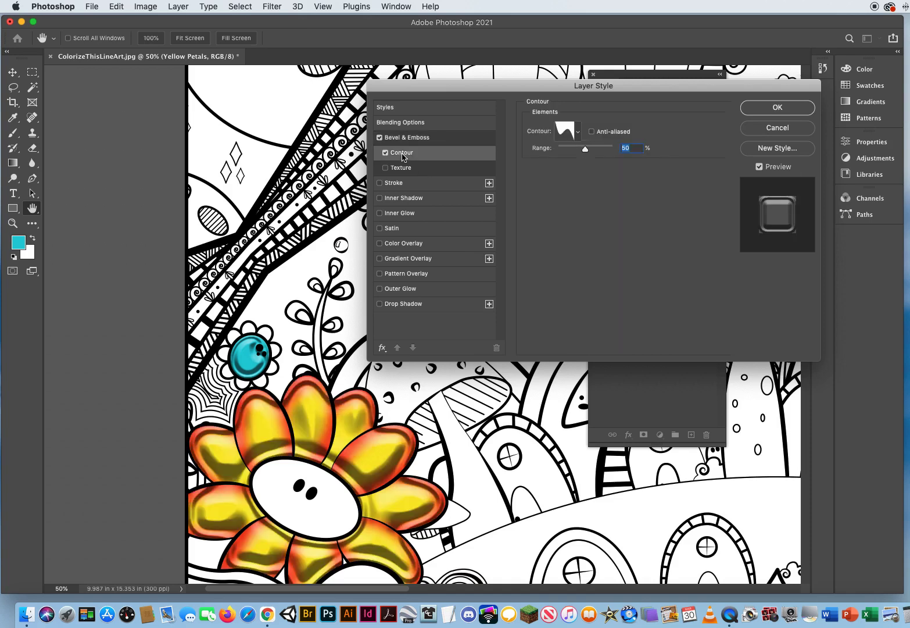
click(578, 132)
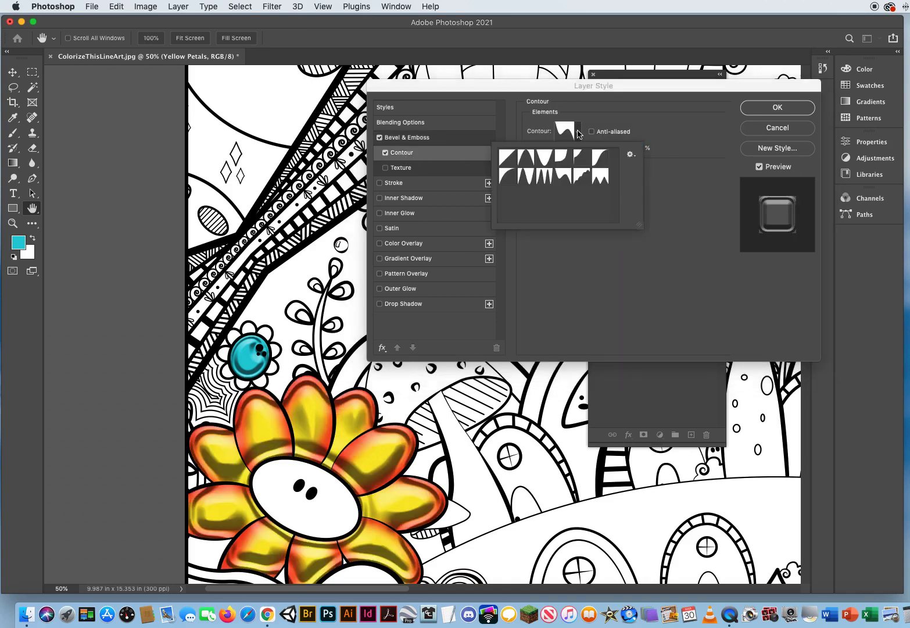
click(544, 177)
click(526, 177)
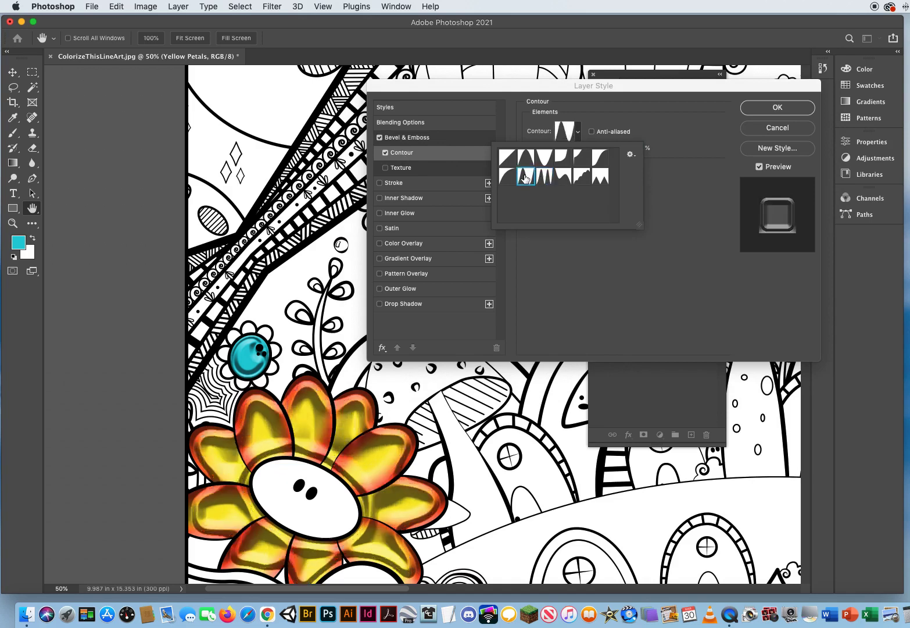
click(562, 177)
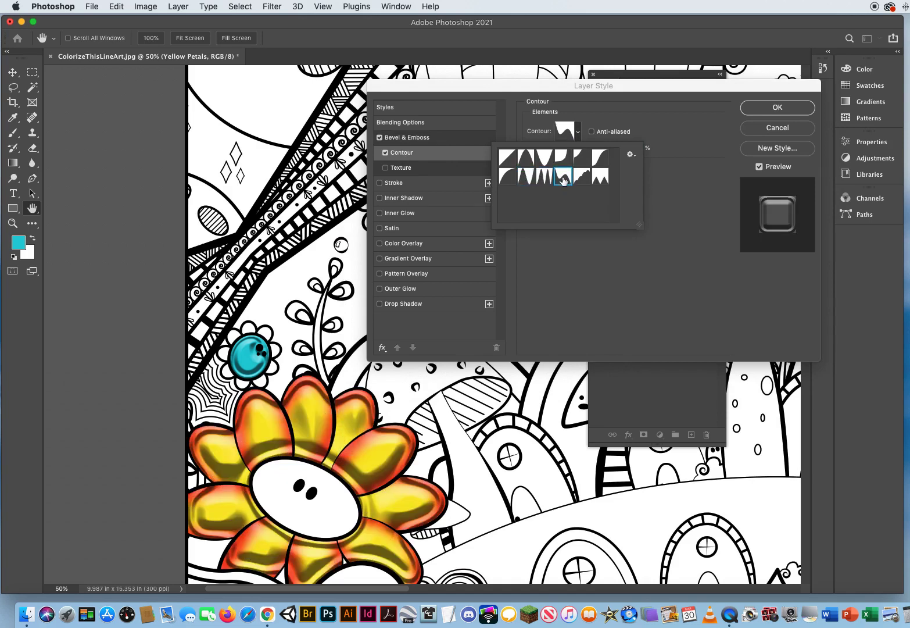
click(581, 178)
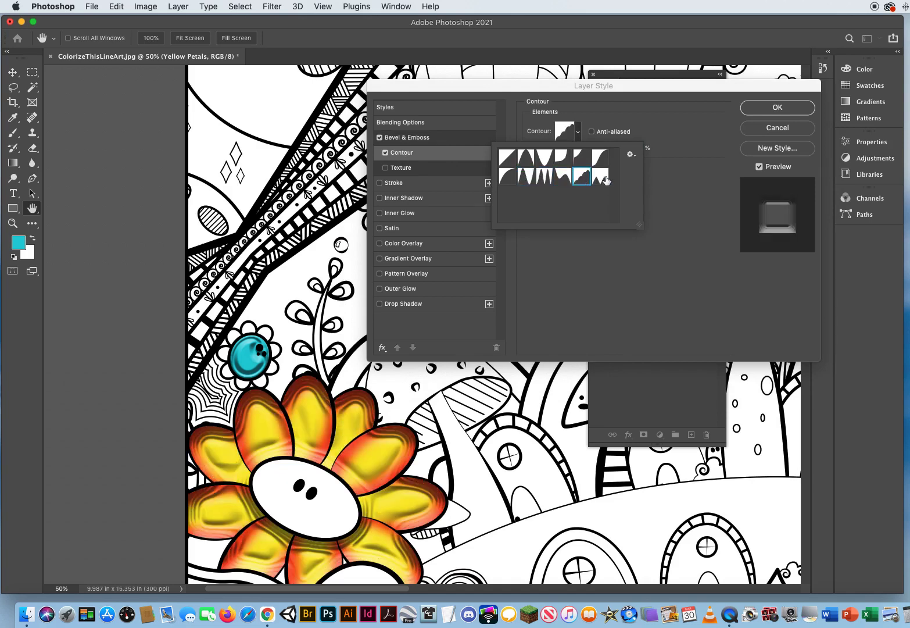
click(607, 179)
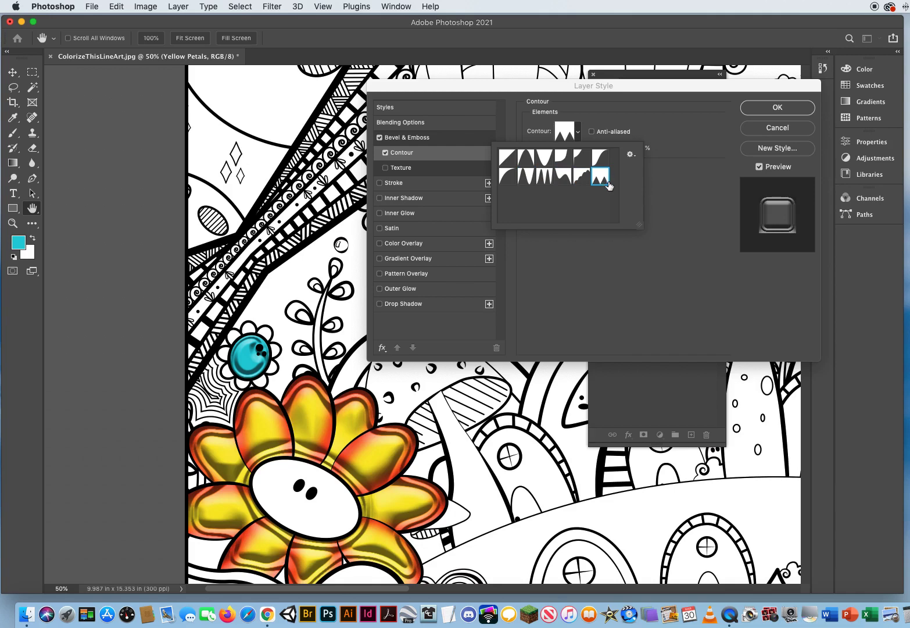
key(Return)
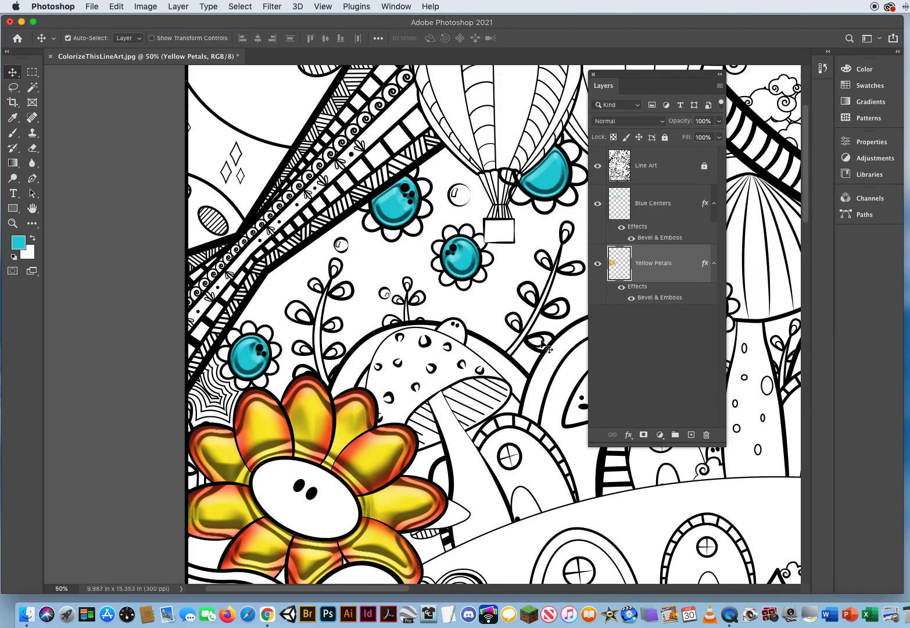
Step: Delete all layer effects from the Yellow Petals layer
drag(461, 337, 422, 198)
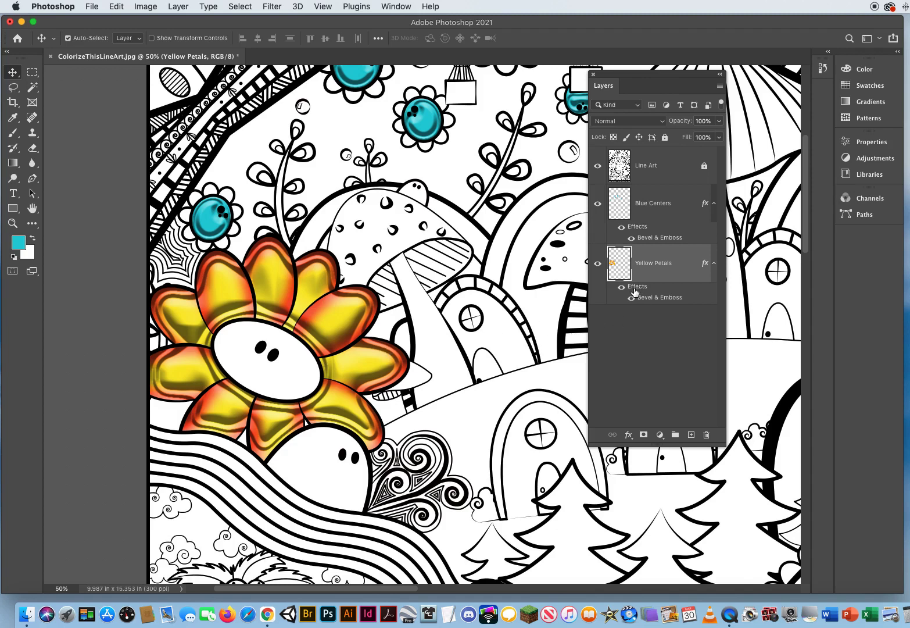
drag(638, 288, 707, 435)
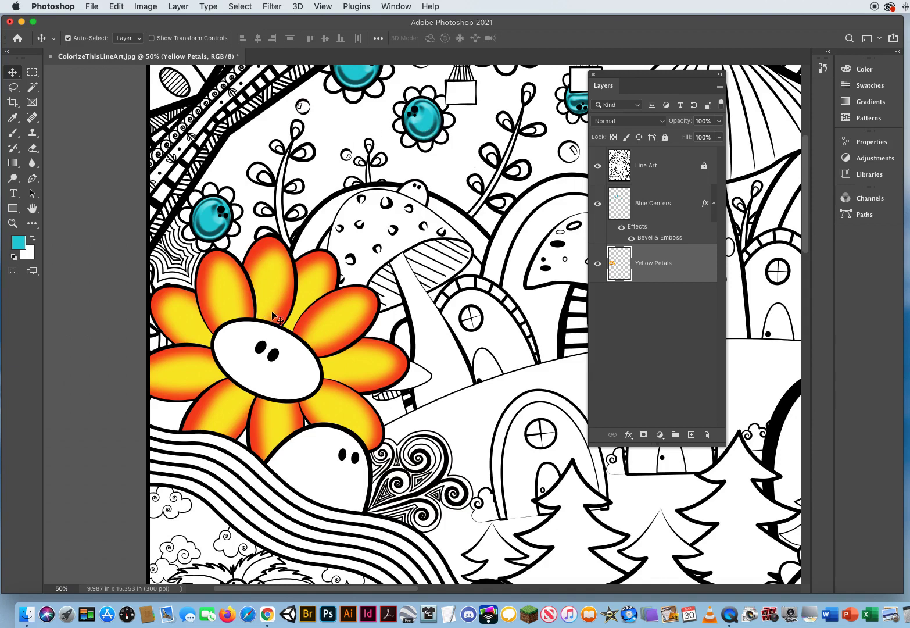
Step: Select the stalk of the mushroom beside the yellow flower with the Magic Wand on the Line Art layer
scroll(268, 364, up, 5)
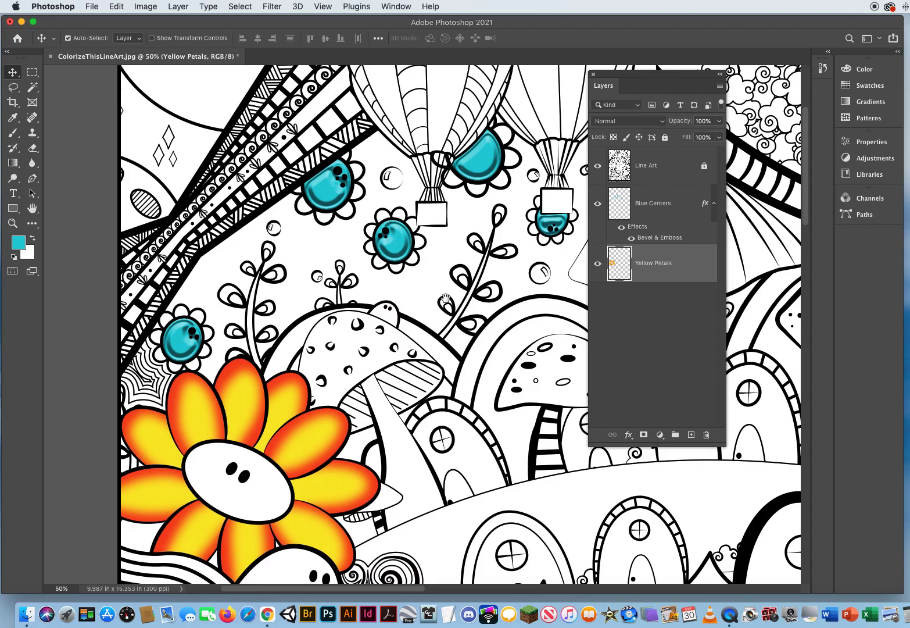
scroll(441, 299, up, 2)
scroll(442, 299, right, 3)
click(14, 222)
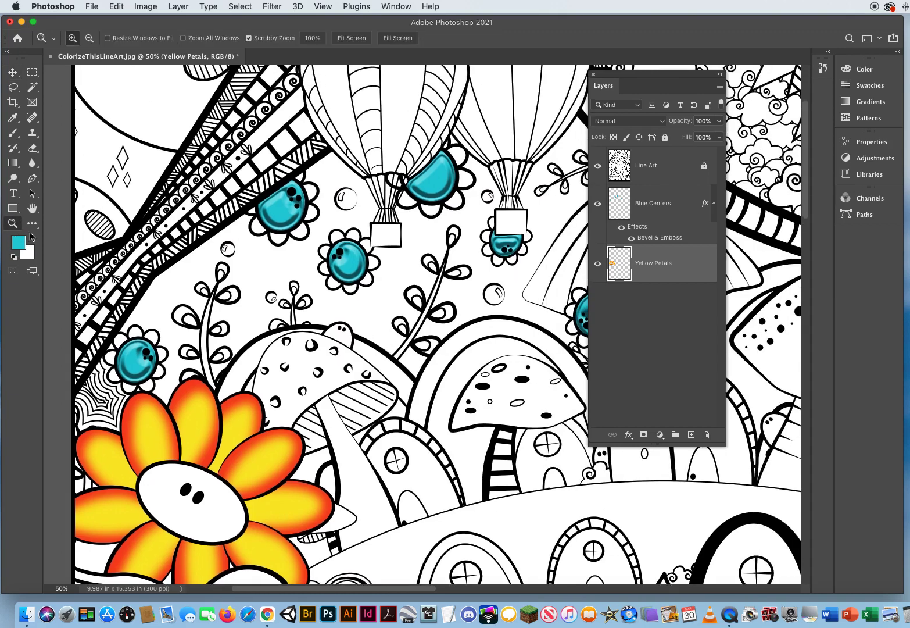
alt+click(428, 351)
drag(427, 351, 332, 300)
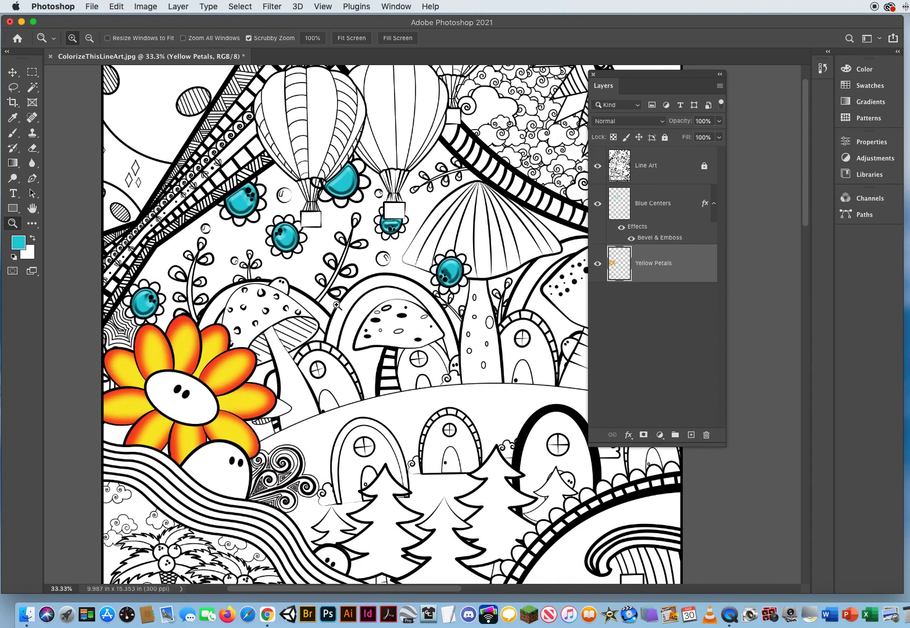
drag(615, 85, 706, 112)
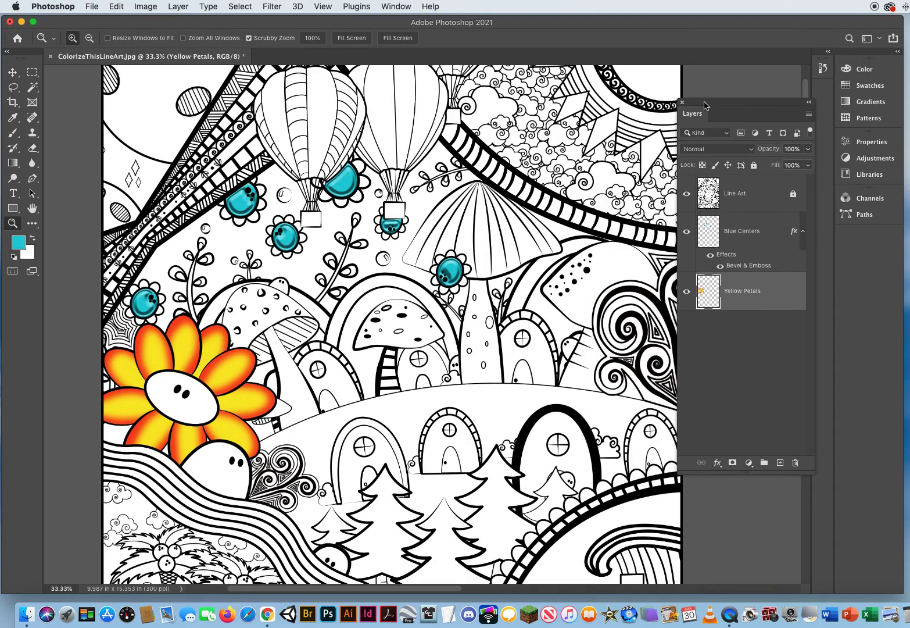
click(742, 195)
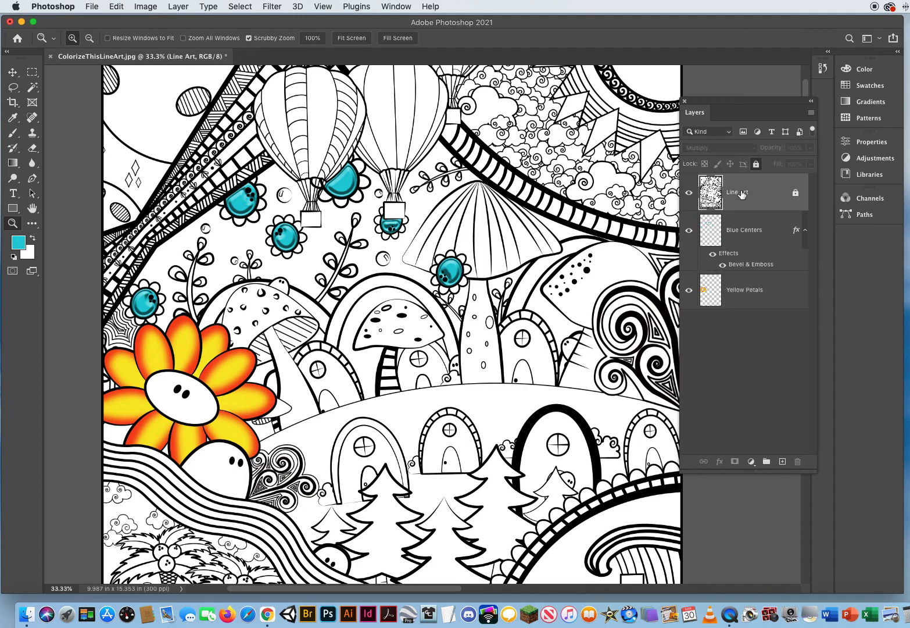
click(33, 87)
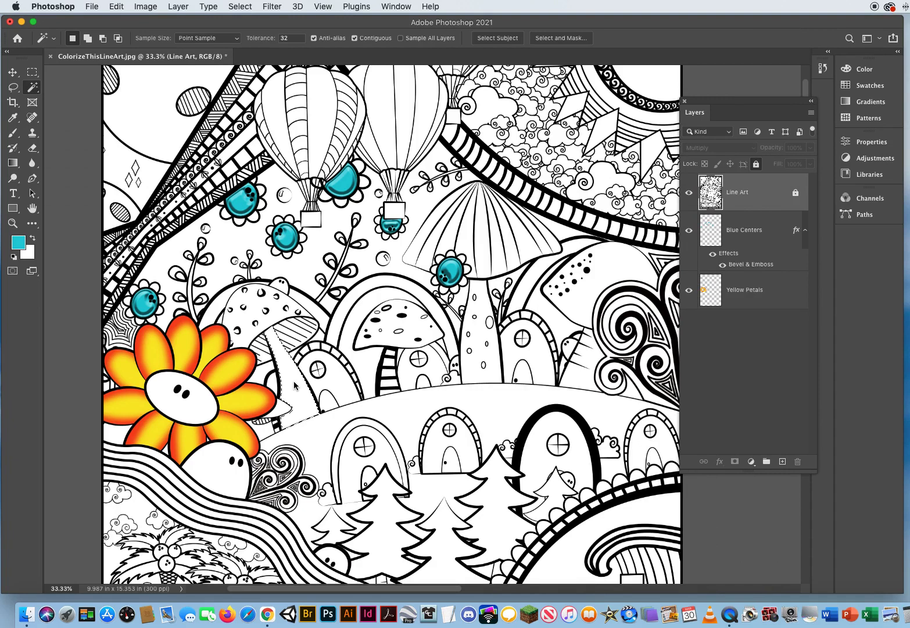
Step: Add the striped stalk's segments, the tall spotted stalk and the mushroom stalk beside the swirls to the selection
key(shift)
shift+click(385, 391)
shift+click(387, 382)
shift+click(388, 373)
shift+click(392, 363)
shift+click(390, 358)
shift+click(389, 351)
shift+click(484, 308)
shift+click(575, 379)
mouse_move(575, 381)
mouse_down()
mouse_move(333, 345)
mouse_move(604, 349)
mouse_move(576, 362)
mouse_up()
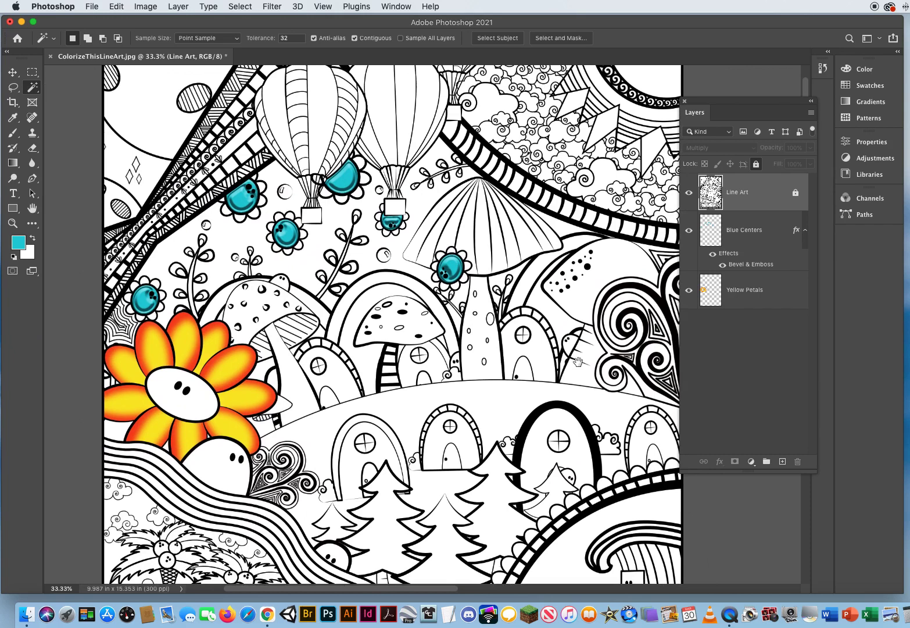
Step: Expand the mushroom stalk selection by 1 pixel
click(239, 7)
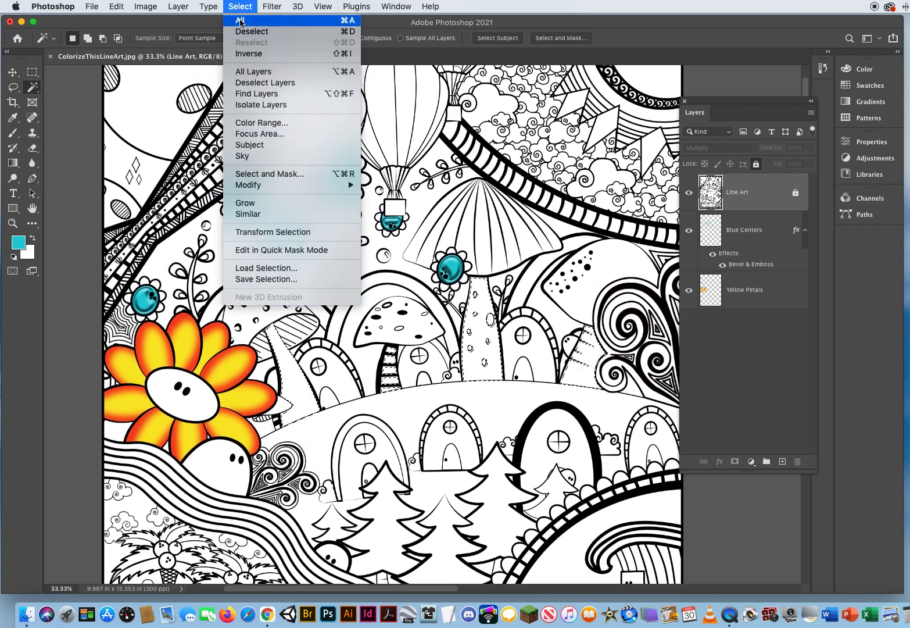
mouse_move(252, 188)
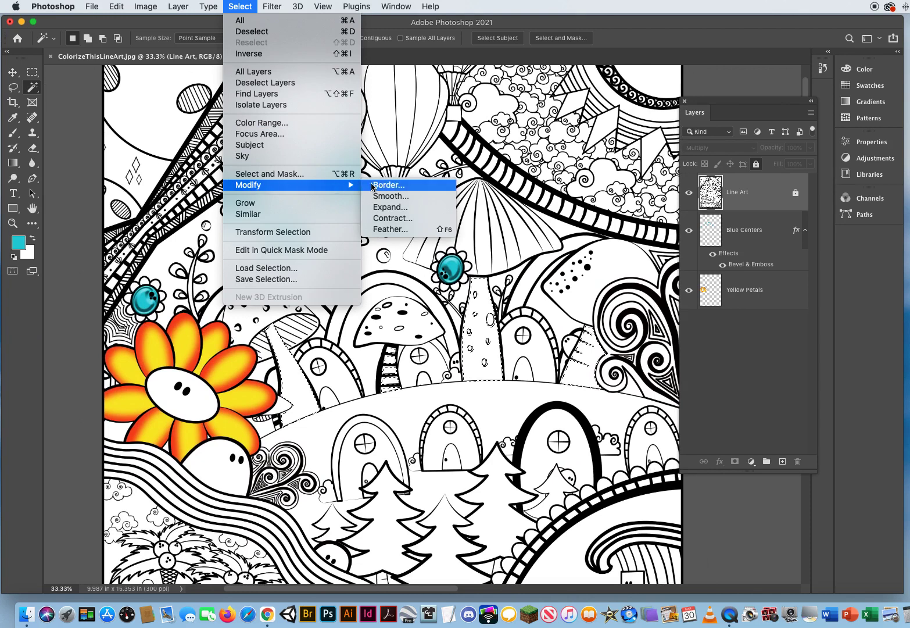
click(396, 208)
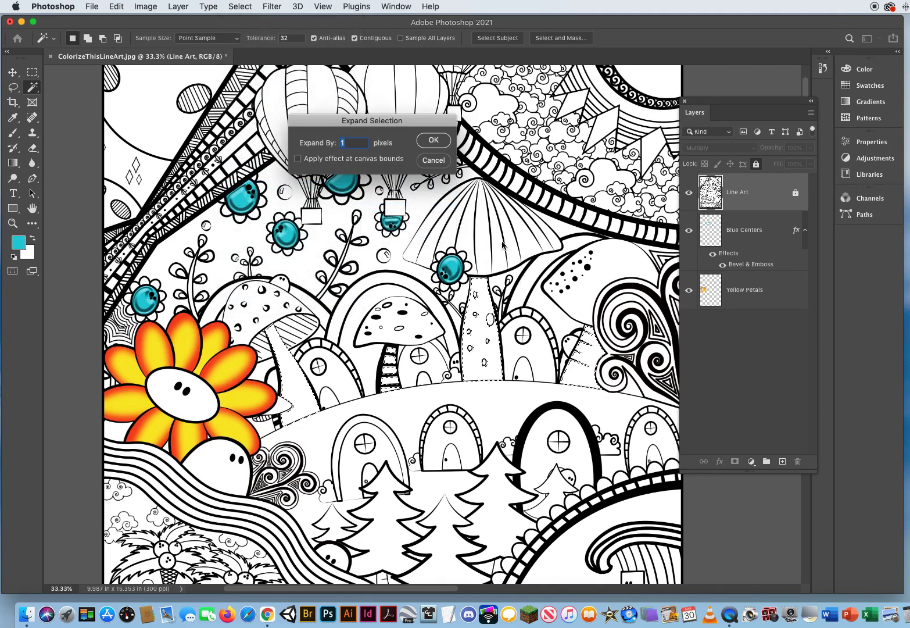
click(433, 140)
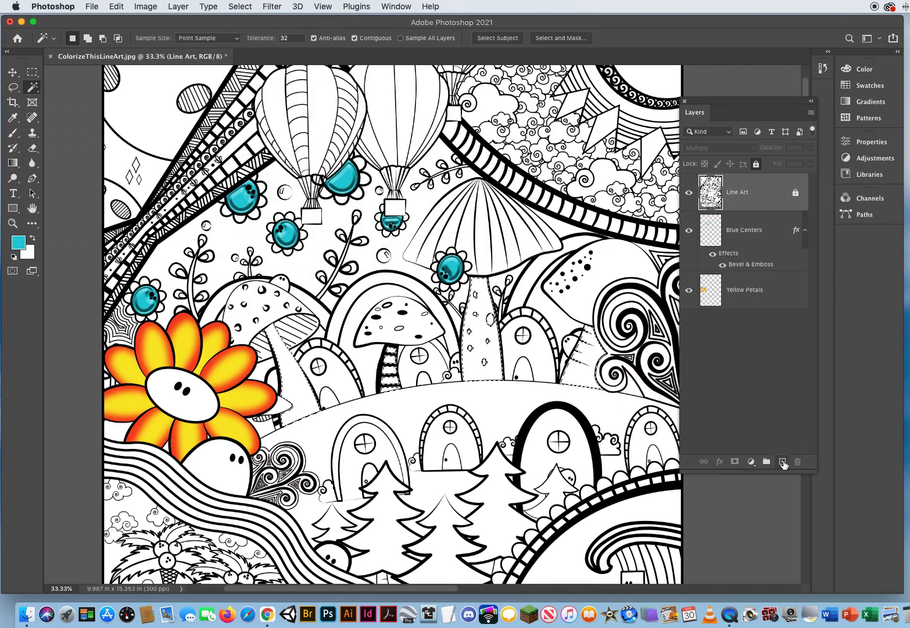
Step: Create a new layer directly beneath Line Art and name it Mushroom Stalks
click(783, 462)
drag(753, 192, 749, 251)
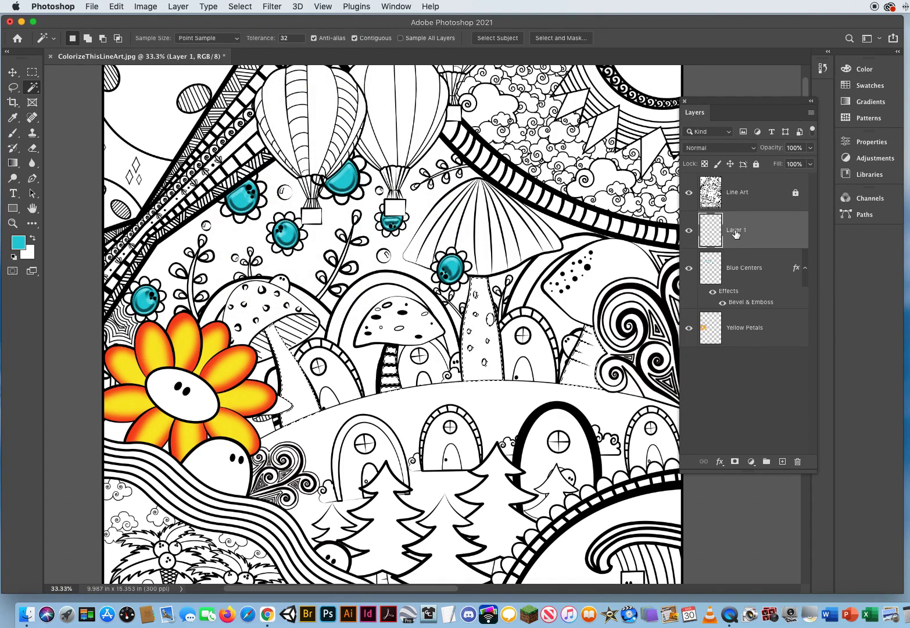
double_click(737, 230)
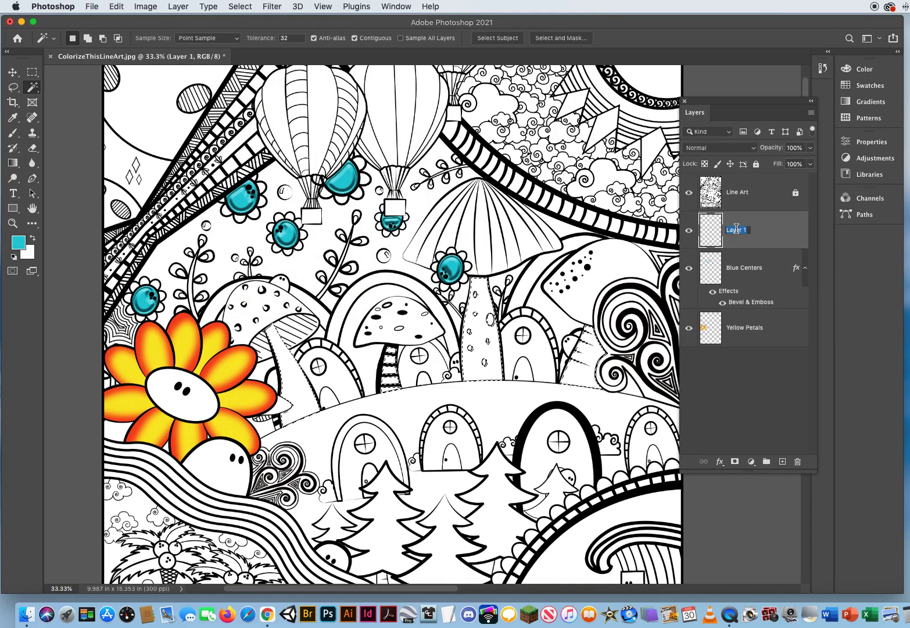
text(Mushroom Stalk)
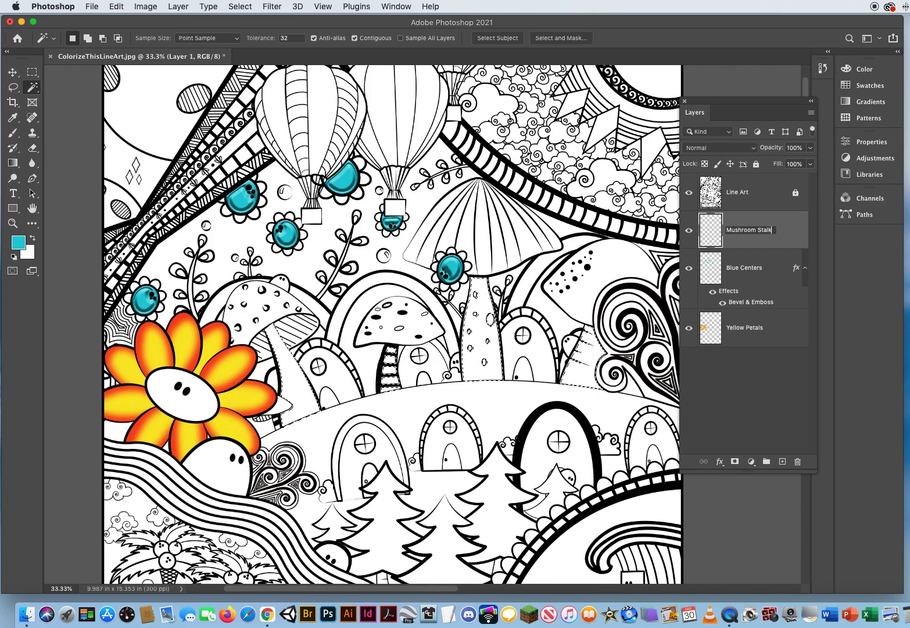
text(s)
key(Return)
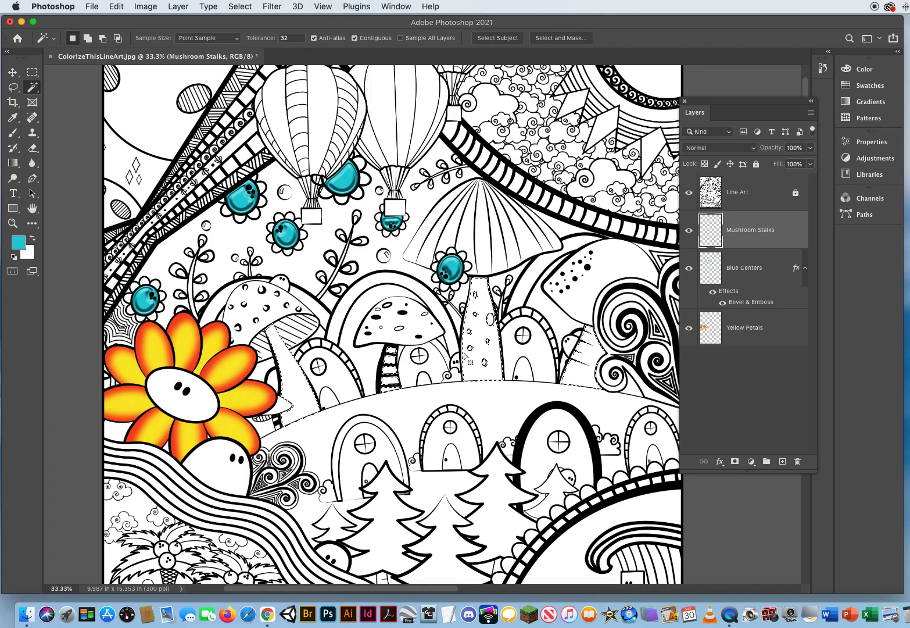
Step: Set the foreground color to light tan #d4ac86 and fill the selected mushroom stalks with it
click(18, 244)
drag(262, 163, 258, 288)
drag(183, 181, 155, 177)
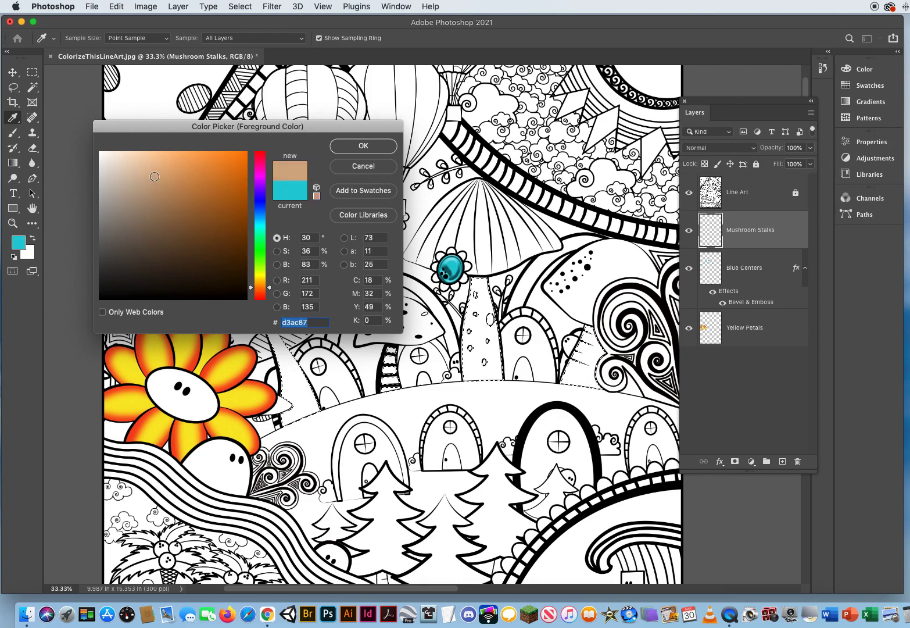
click(354, 145)
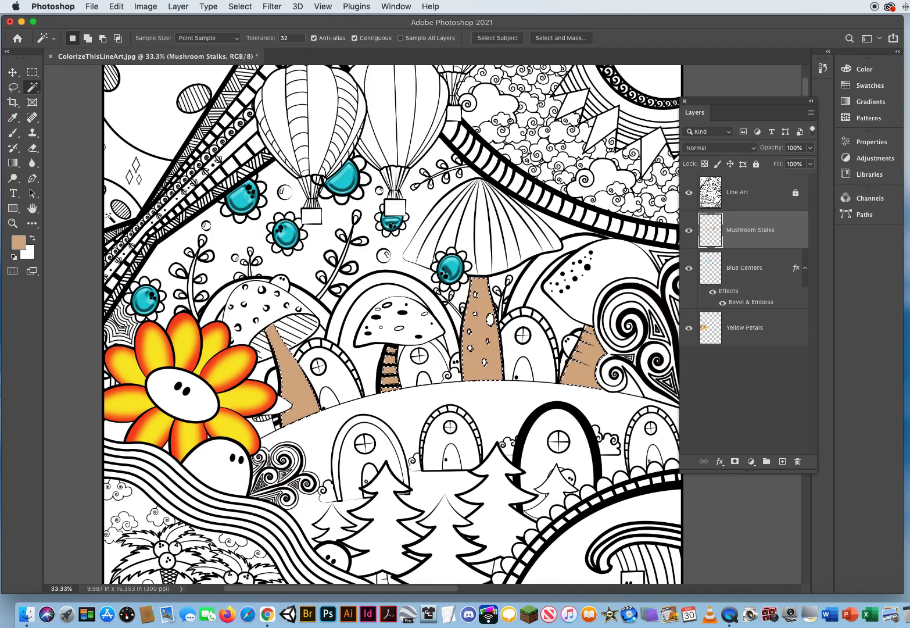
Step: Set the foreground color to dark brown #76512e and resize the soft Brush to 150 px
click(19, 242)
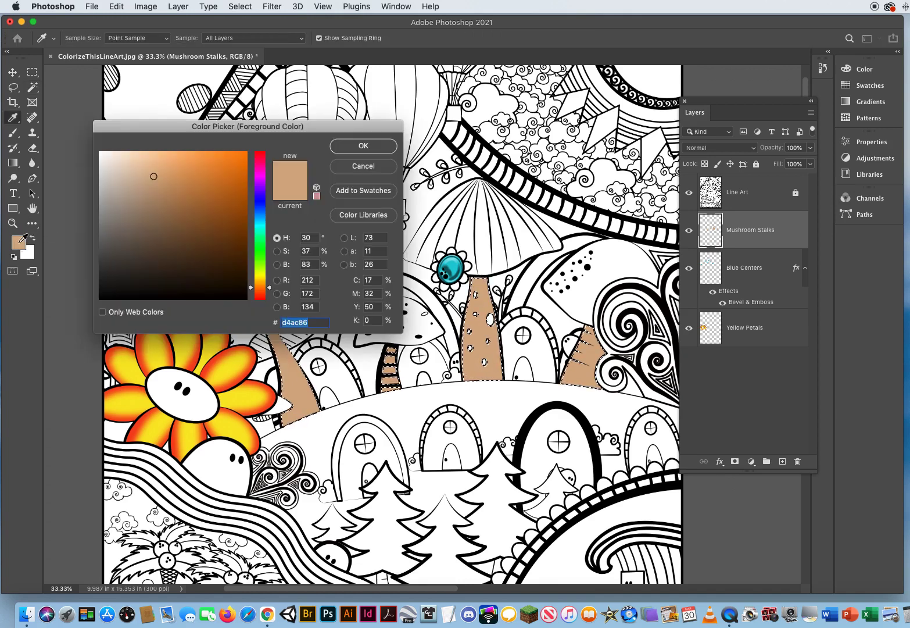
drag(188, 197, 190, 230)
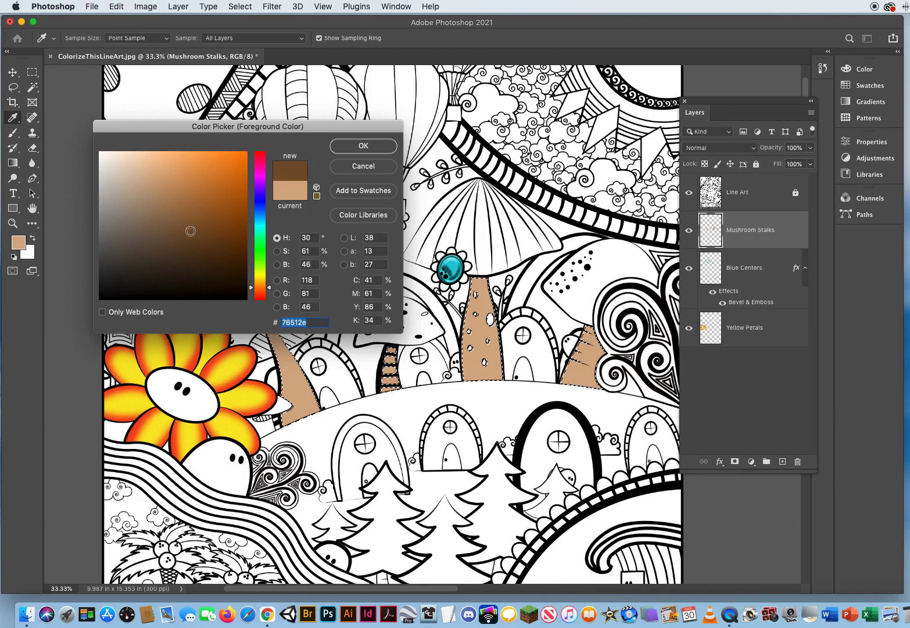
click(347, 147)
key(b)
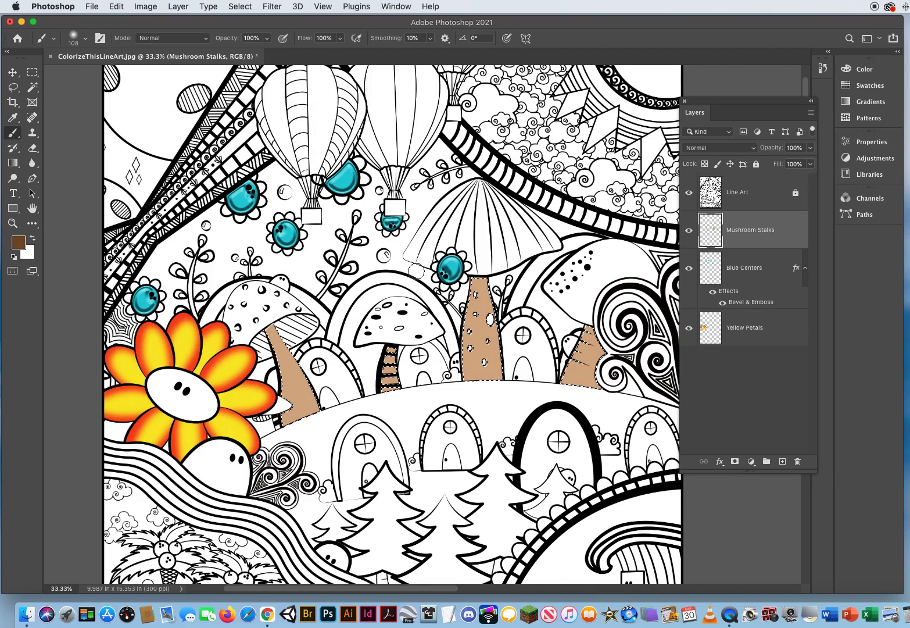
drag(367, 268, 382, 270)
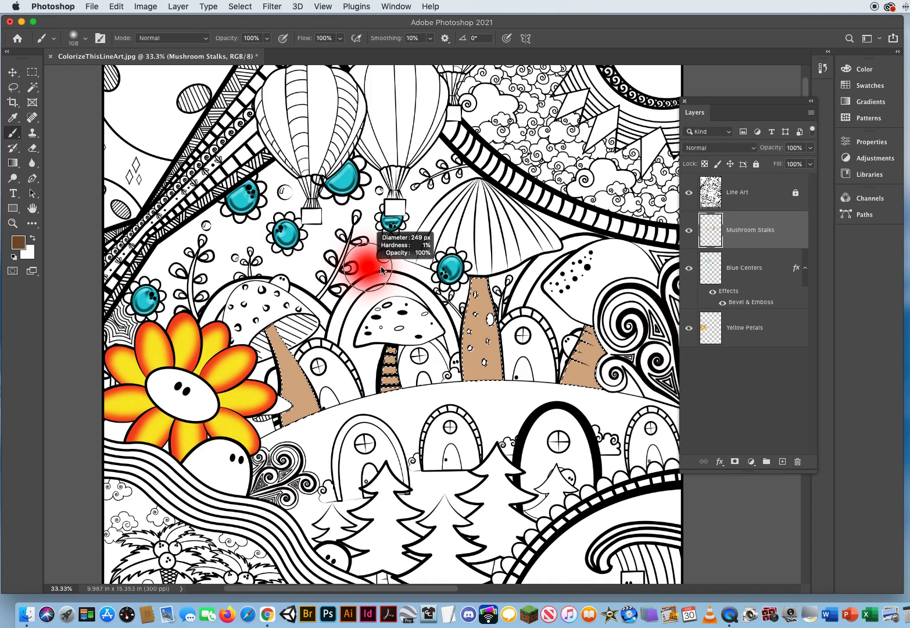
mouse_move(381, 270)
mouse_down()
mouse_move(415, 266)
mouse_move(373, 267)
mouse_move(487, 264)
mouse_move(375, 266)
mouse_up()
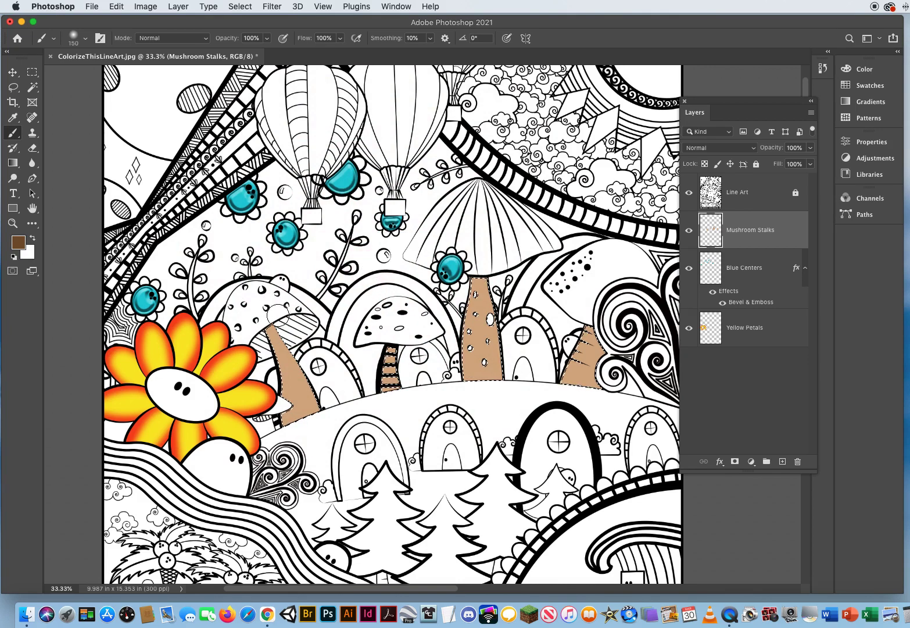
Step: Brush dark brown shading along the right edges of the selected mushroom stalks and deselect them
drag(294, 336, 311, 380)
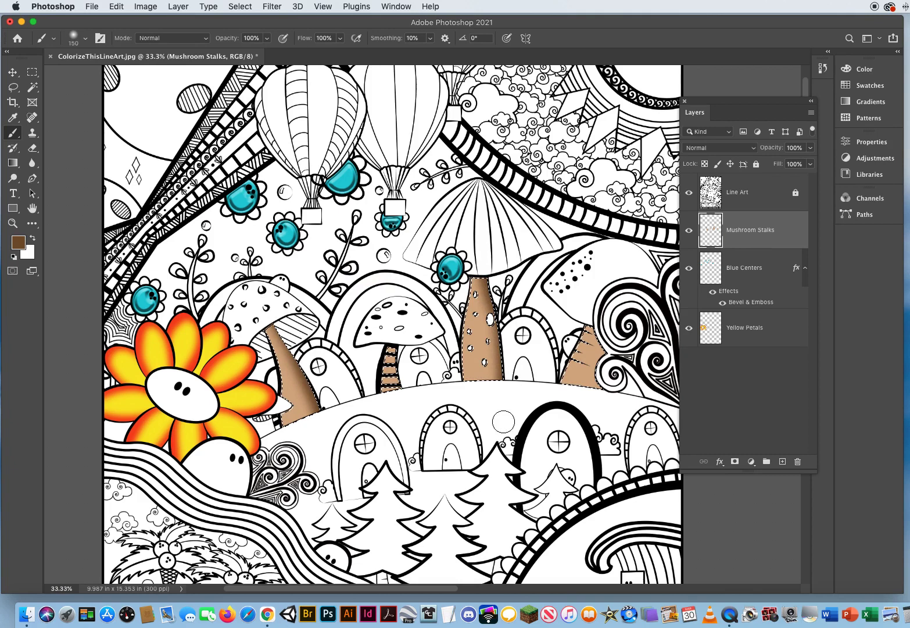
scroll(425, 317, right, 10)
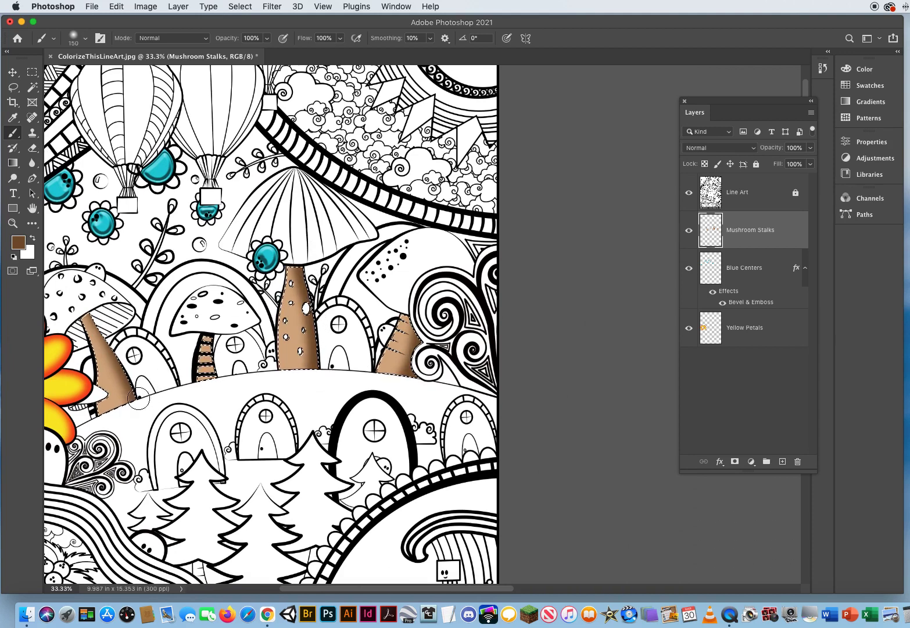
drag(183, 336, 350, 324)
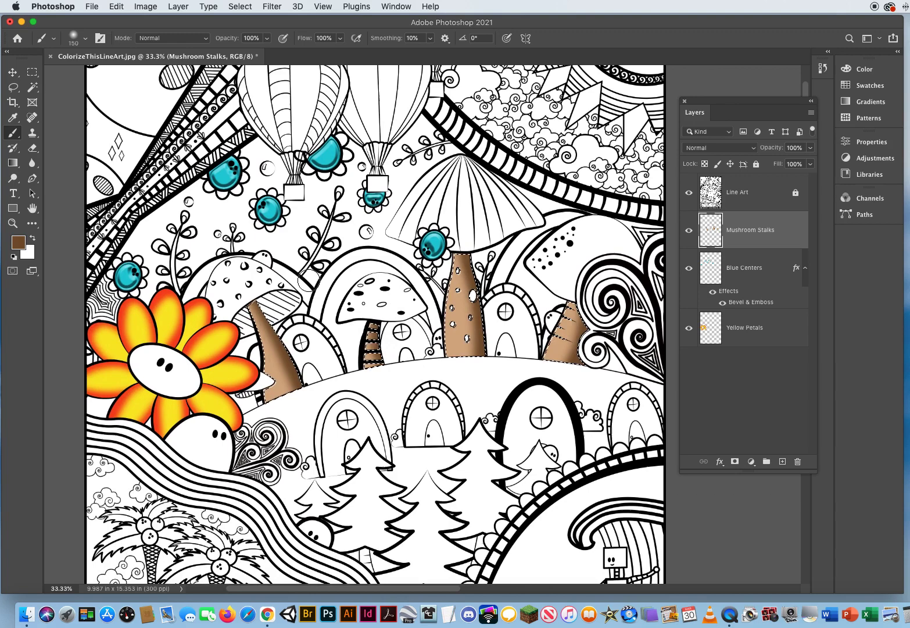
key(super+d)
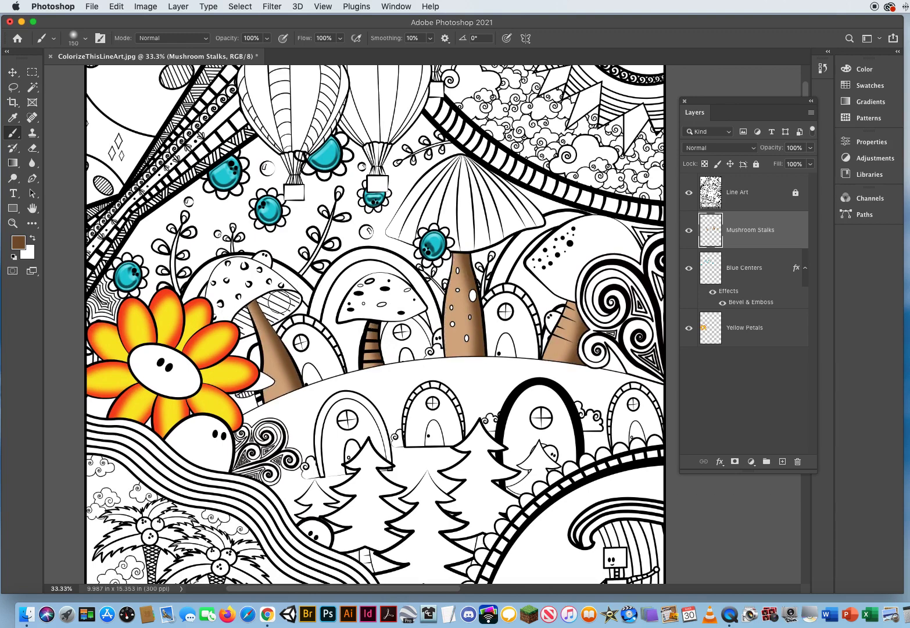
Step: Examine the shaded mushroom stalks up close at 66.67% zoom and look over the available Artistic filters
click(12, 223)
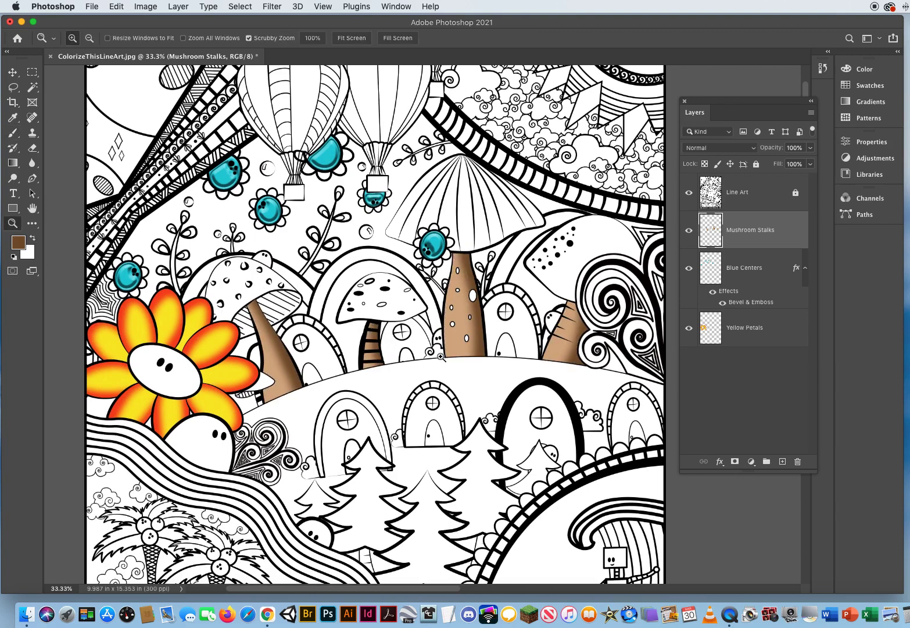
click(348, 329)
click(358, 340)
scroll(552, 272, left, 10)
scroll(553, 272, down, 3)
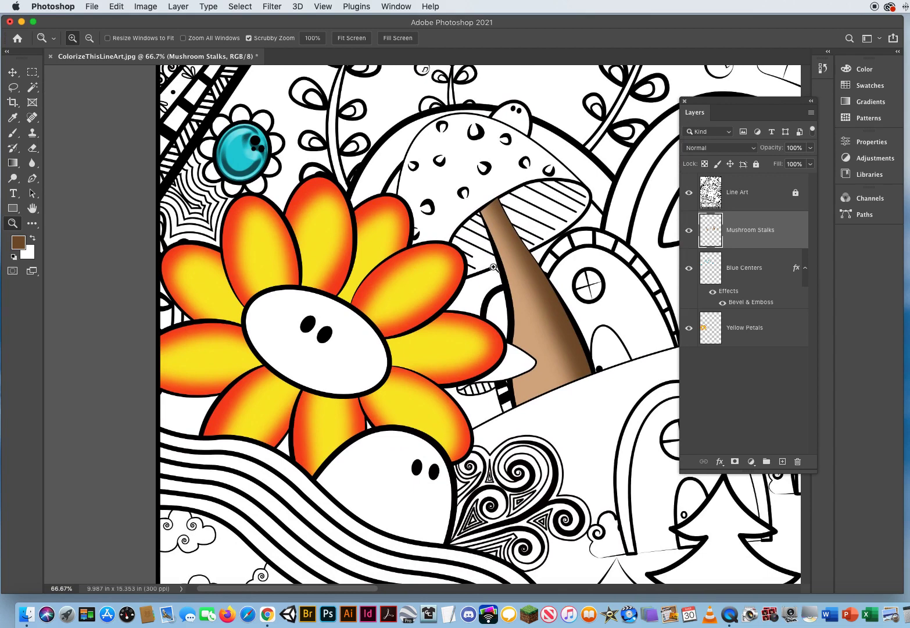
drag(535, 315, 162, 397)
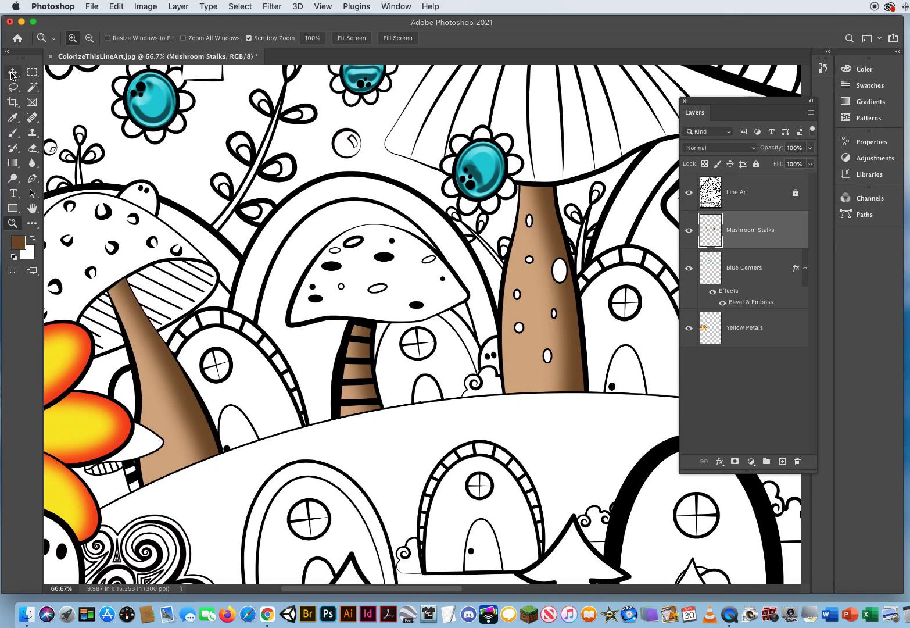
click(12, 72)
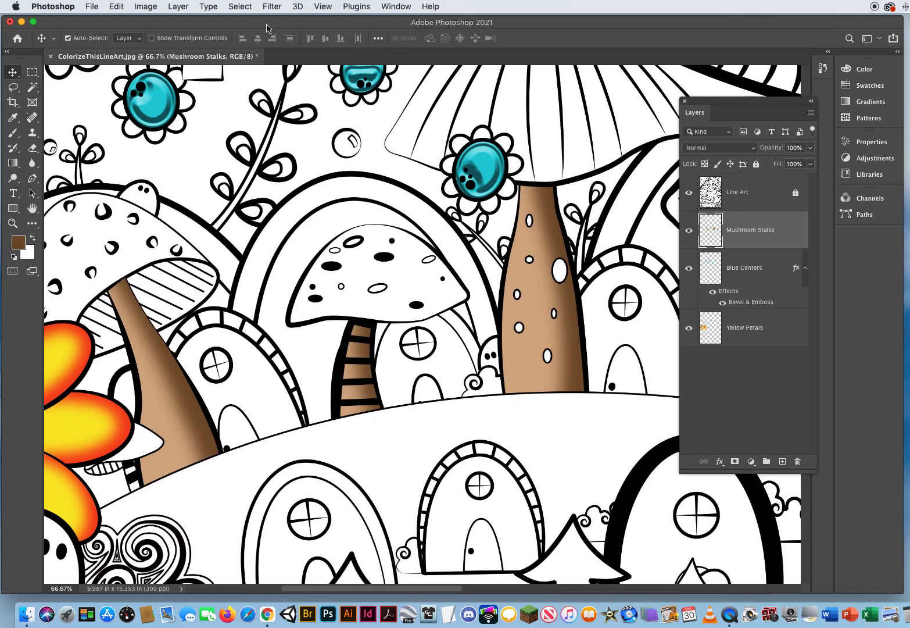
click(272, 7)
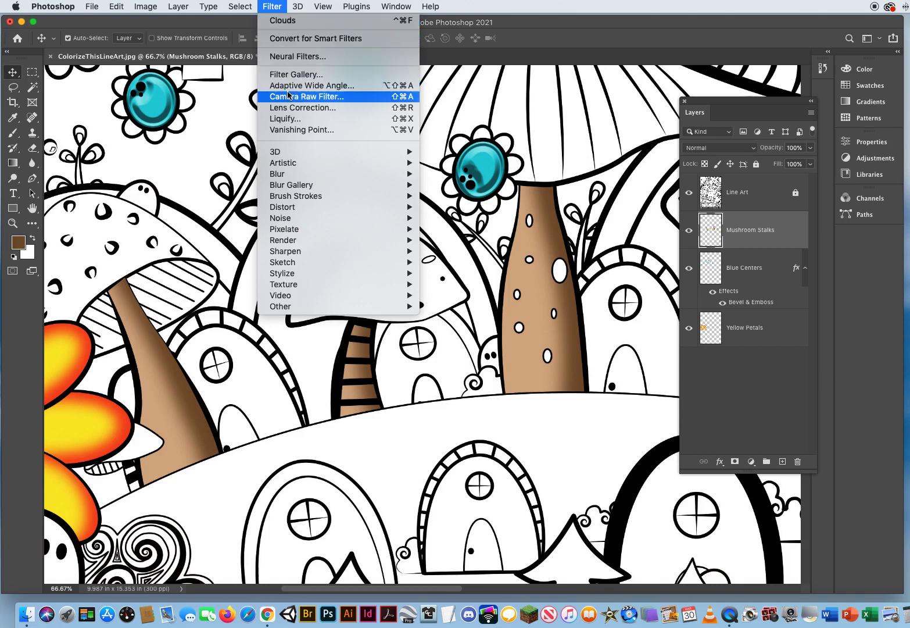
mouse_move(275, 166)
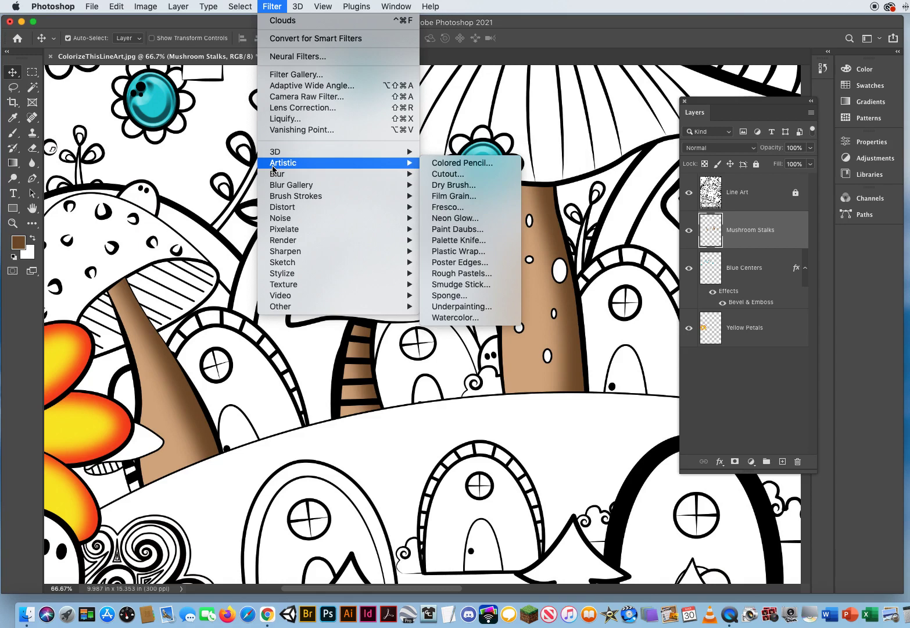
Step: Make sure Show all Filter Gallery groups and names is enabled in the Plugins preferences
mouse_move(46, 5)
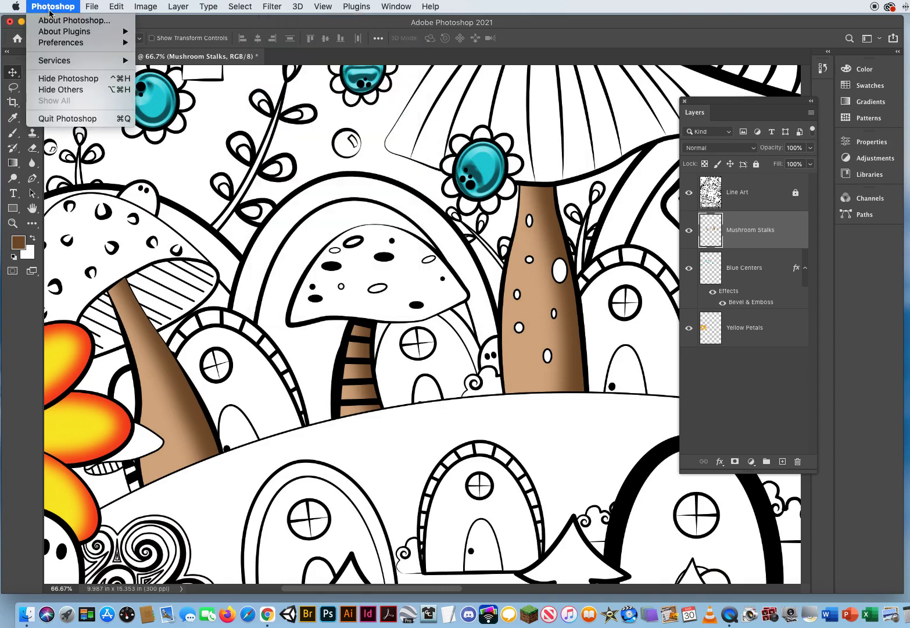
mouse_move(53, 46)
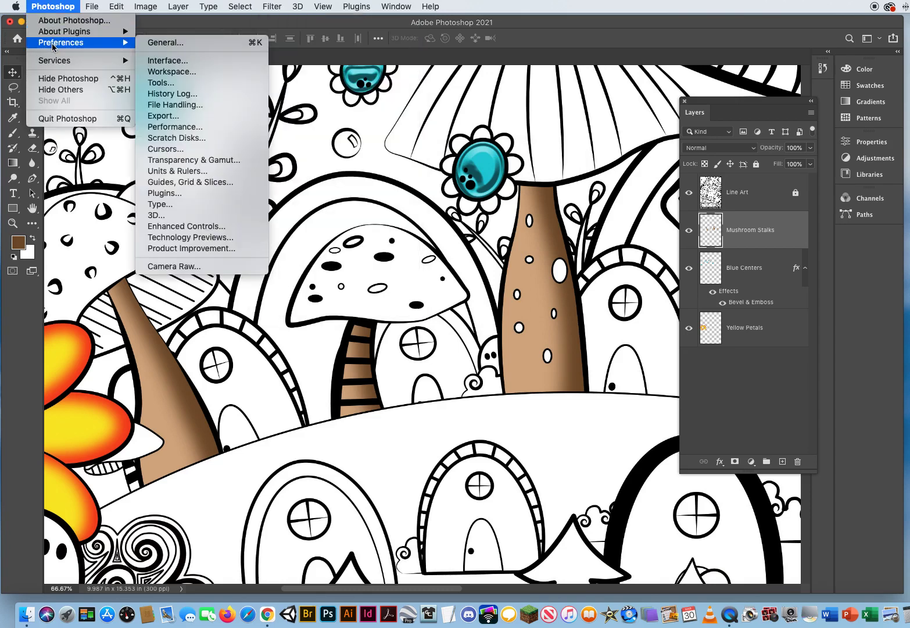
mouse_move(116, 5)
click(172, 193)
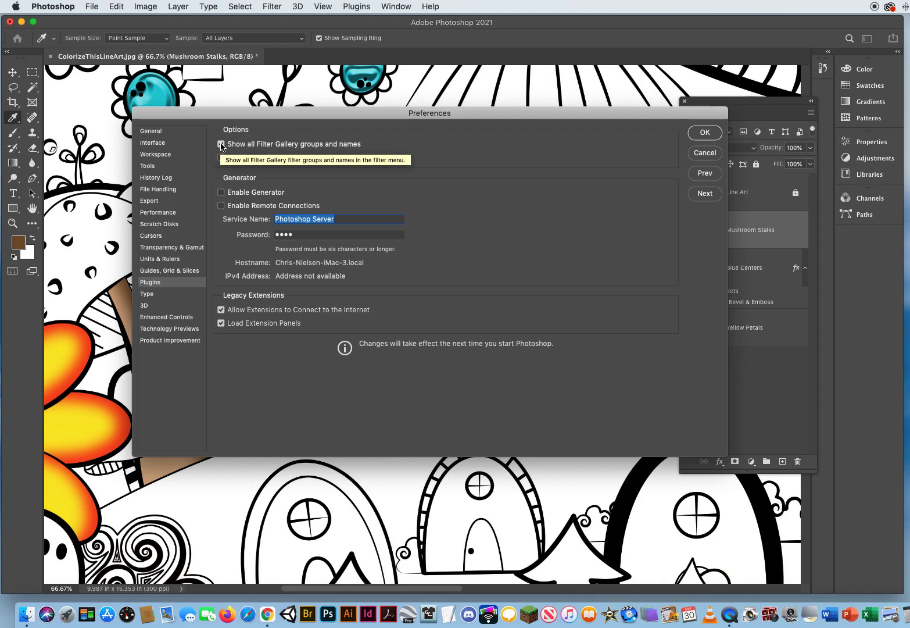
click(220, 145)
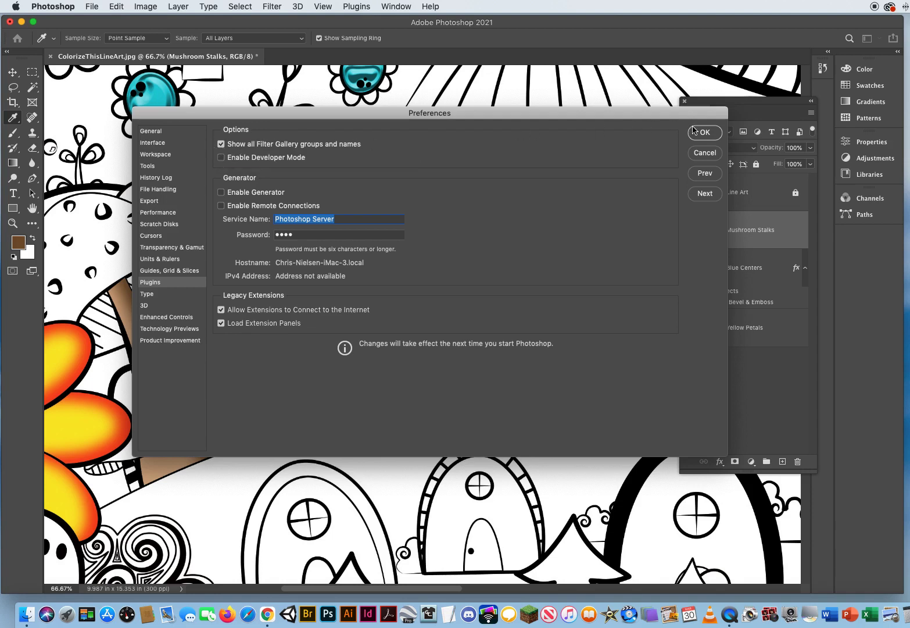
click(704, 134)
key(v)
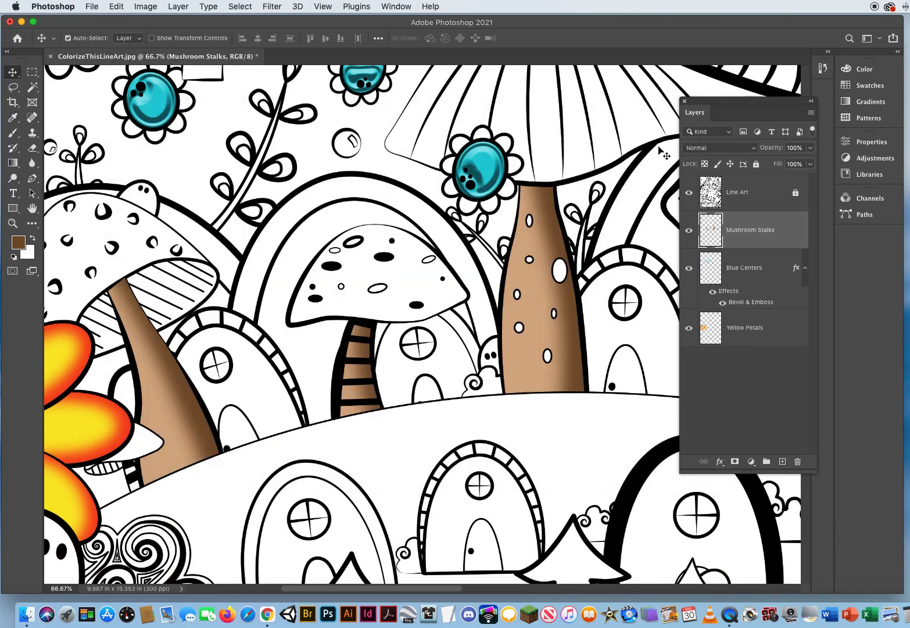
Step: Start the Artistic Sponge filter on the Mushroom Stalks layer and bring the tall spotted stalk into the preview
click(273, 7)
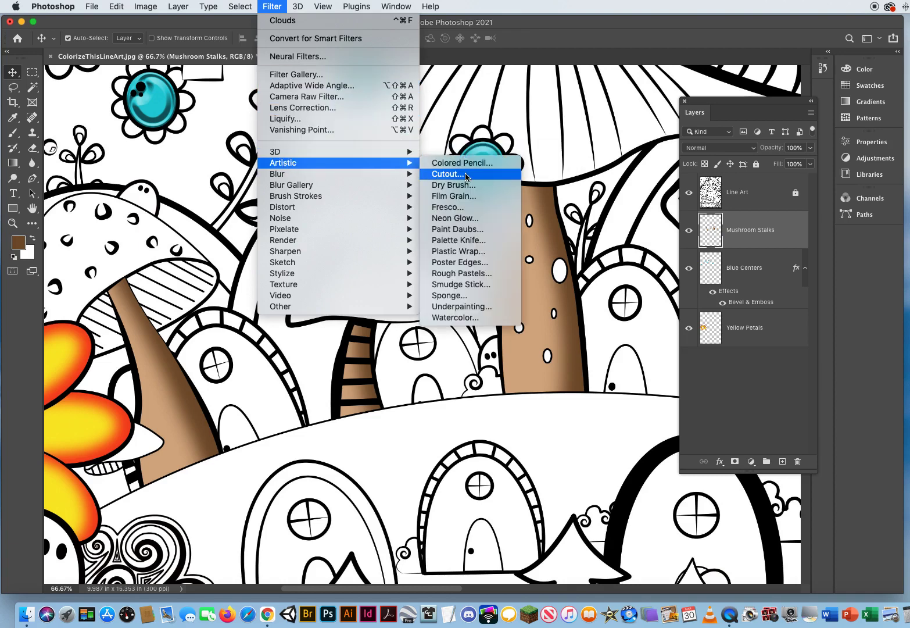
click(451, 296)
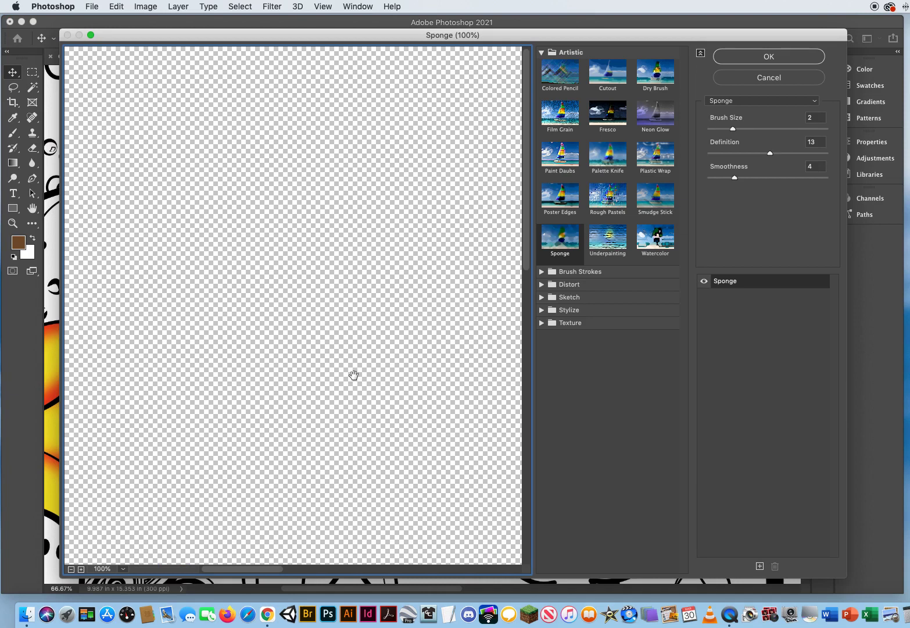
drag(414, 473, 132, 163)
drag(413, 431, 176, 301)
drag(486, 288, 110, 319)
drag(356, 281, 319, 381)
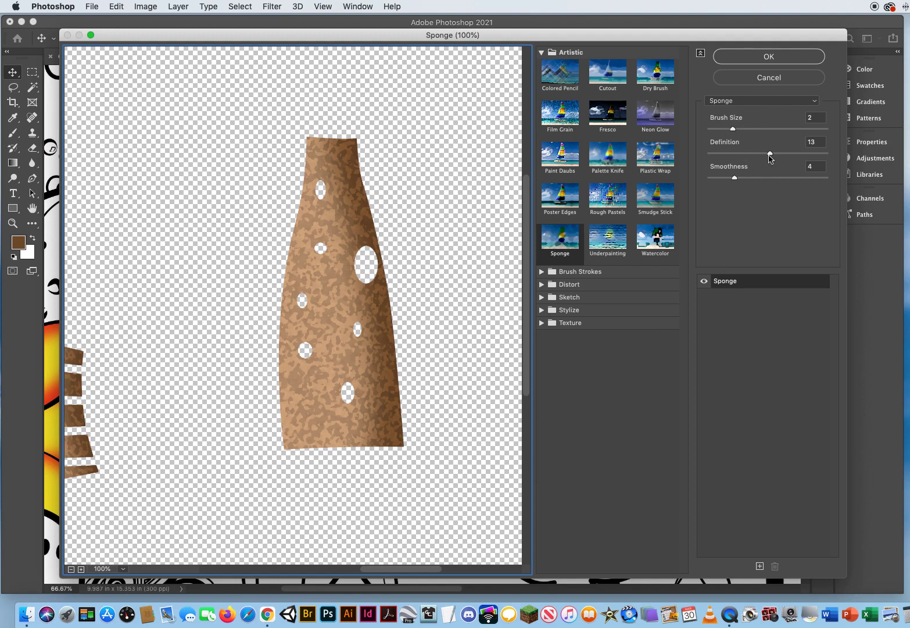
Step: Try different Sponge texture settings, ending with Brush Size 6 and Definition 17
drag(734, 129, 797, 133)
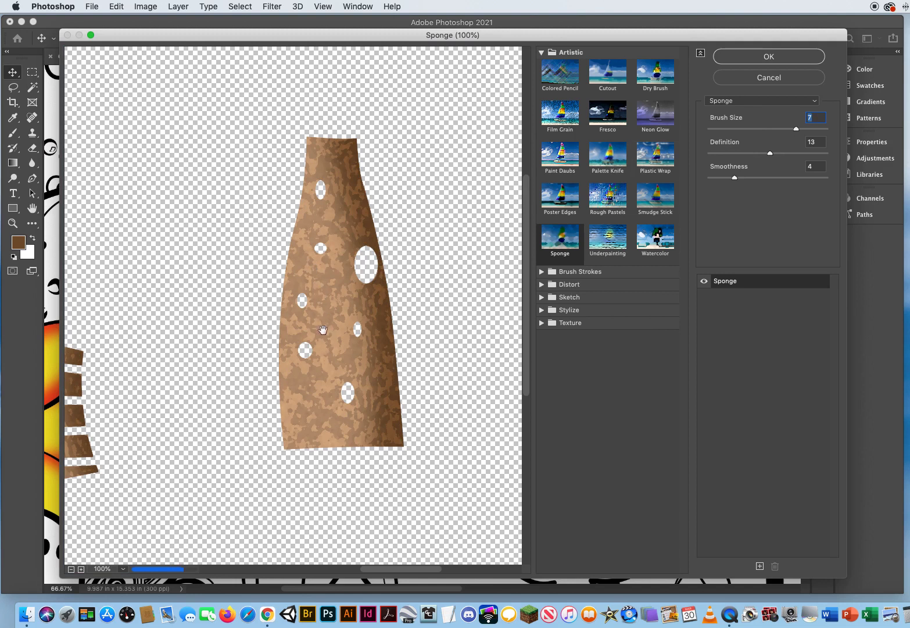
drag(795, 131, 739, 132)
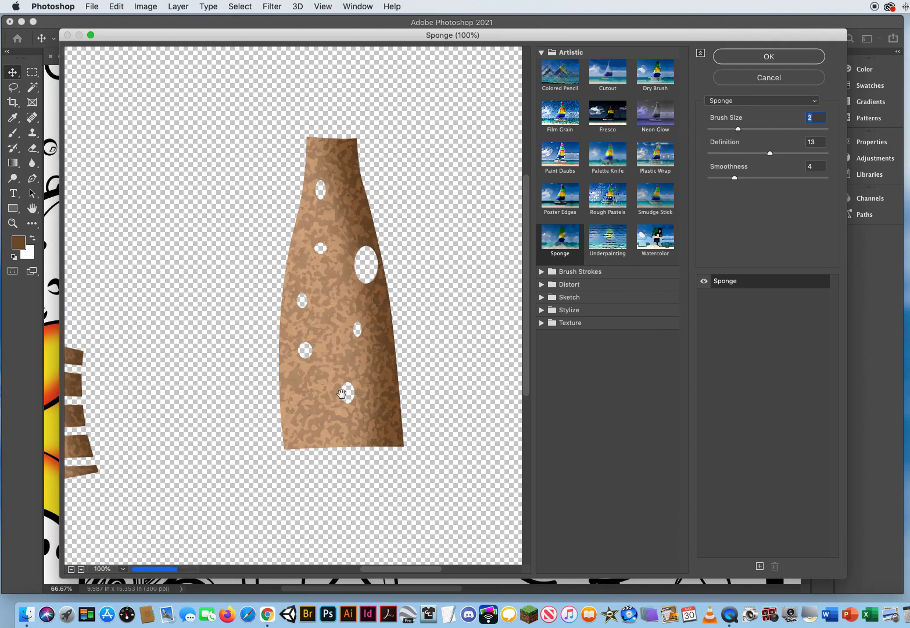
mouse_move(740, 130)
mouse_down()
mouse_move(782, 129)
mouse_move(772, 156)
mouse_move(714, 157)
mouse_up()
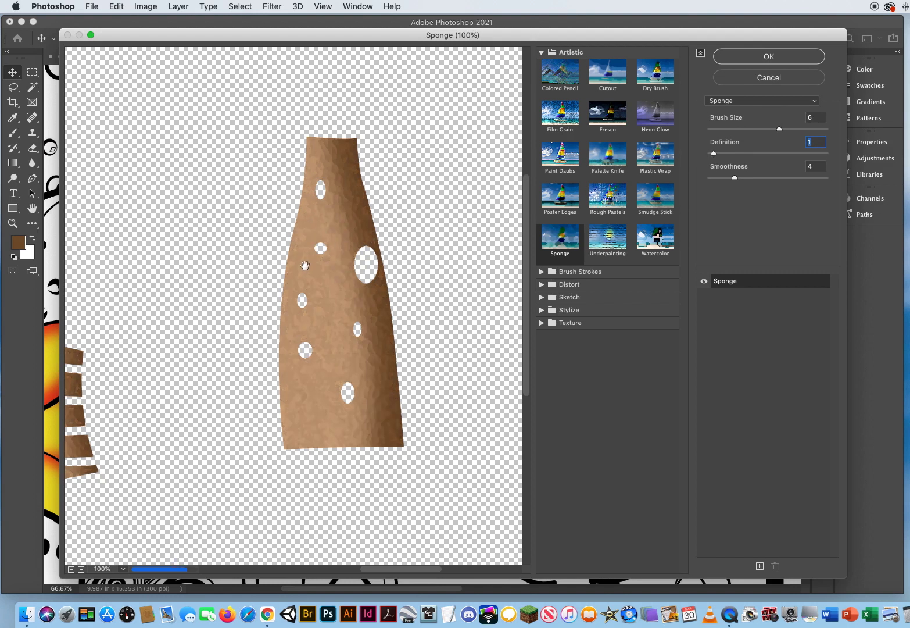
drag(714, 159, 791, 156)
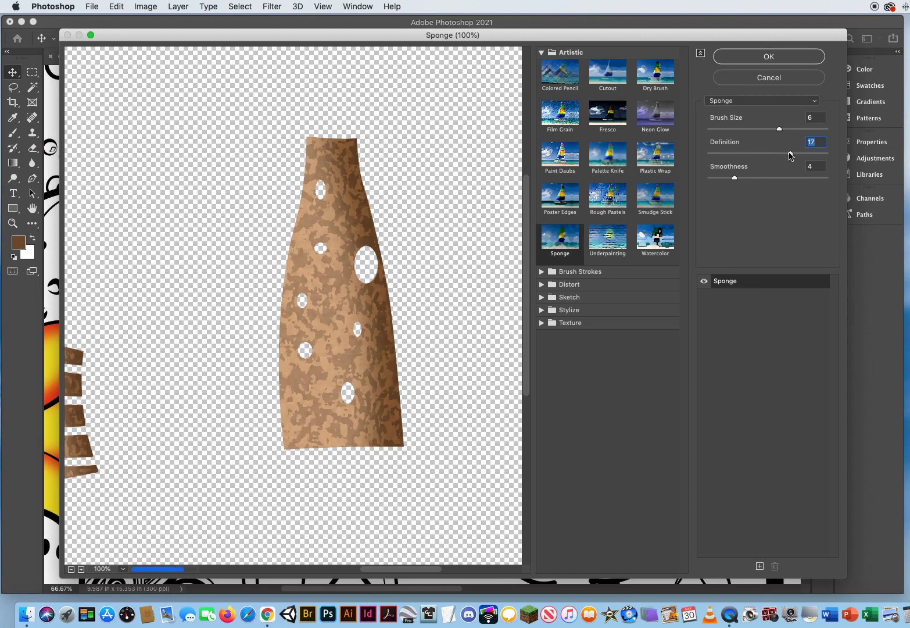
Step: Set the Sponge filter's Definition to 11 and Smoothness to 7, and apply it to the mushroom stalks
drag(789, 155, 759, 154)
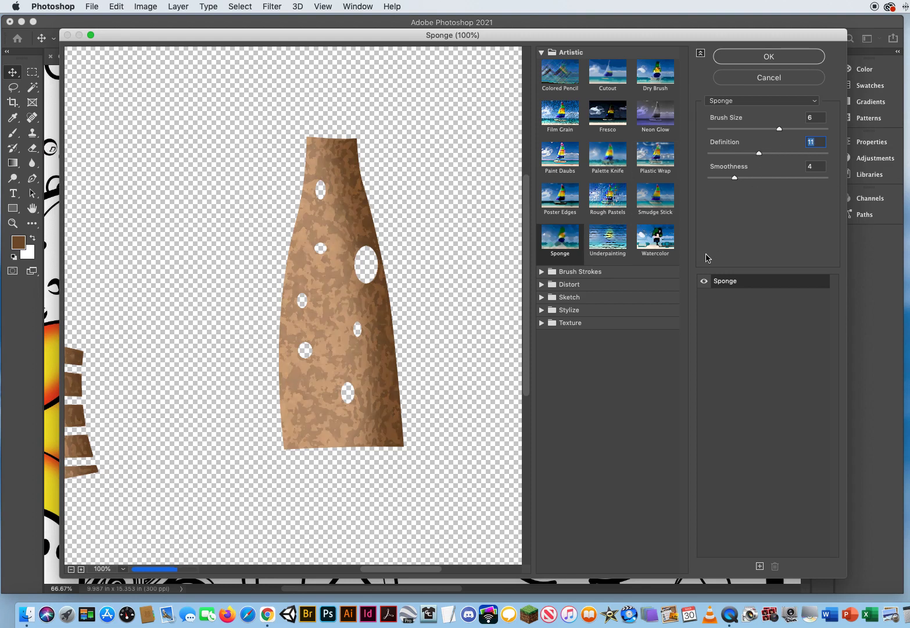
drag(736, 181, 718, 182)
drag(715, 181, 796, 178)
drag(796, 180, 760, 181)
drag(150, 360, 448, 243)
drag(181, 350, 410, 310)
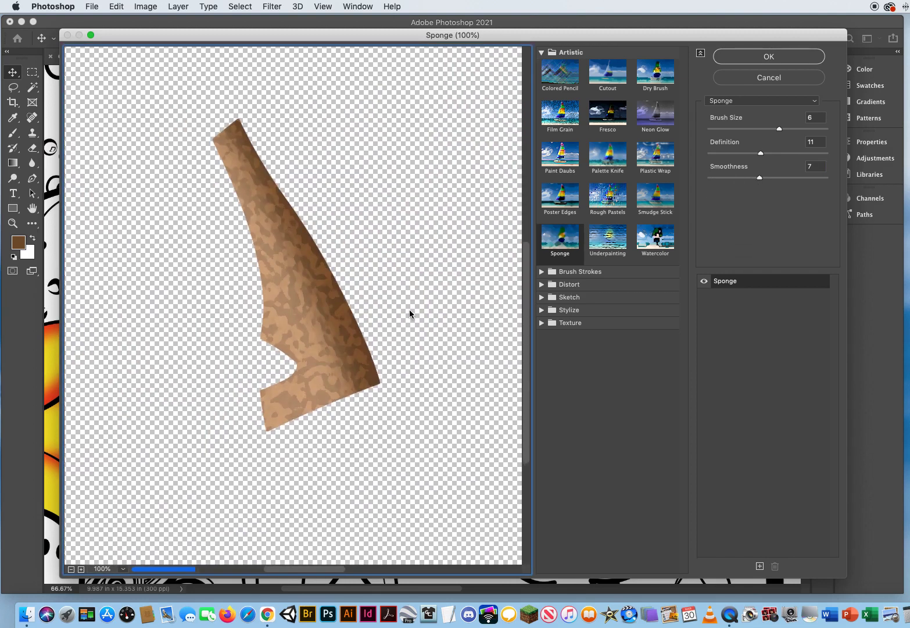
click(742, 58)
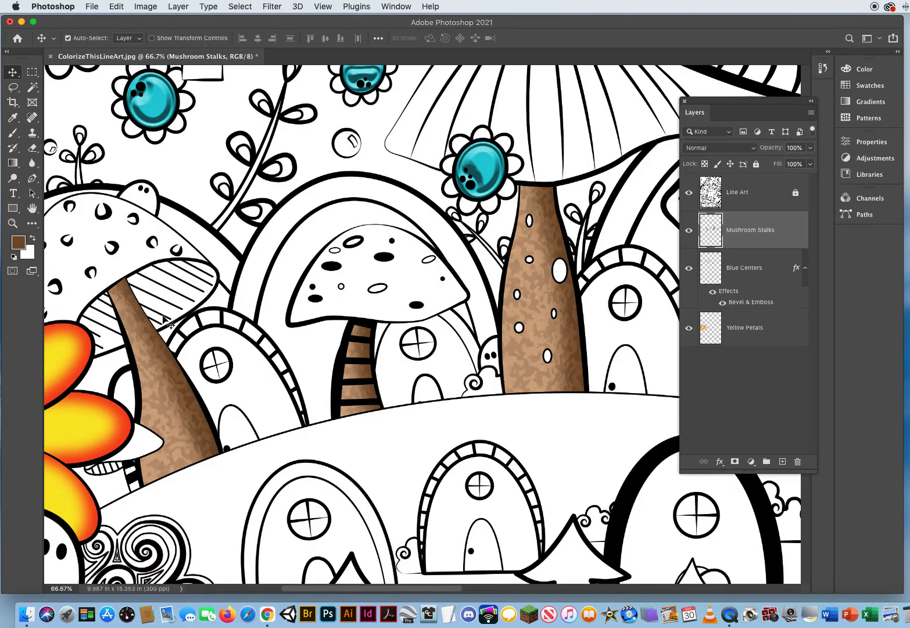
Step: Start the Add Noise filter on the Mushroom Stalks layer and set its amount to 178.88%
click(12, 222)
drag(198, 400, 6, 369)
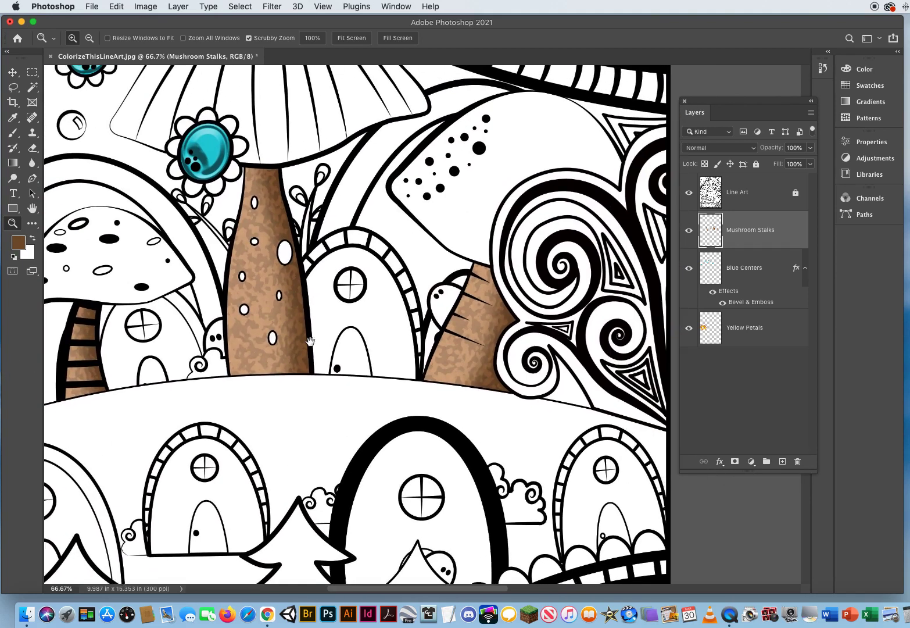
drag(310, 336, 495, 356)
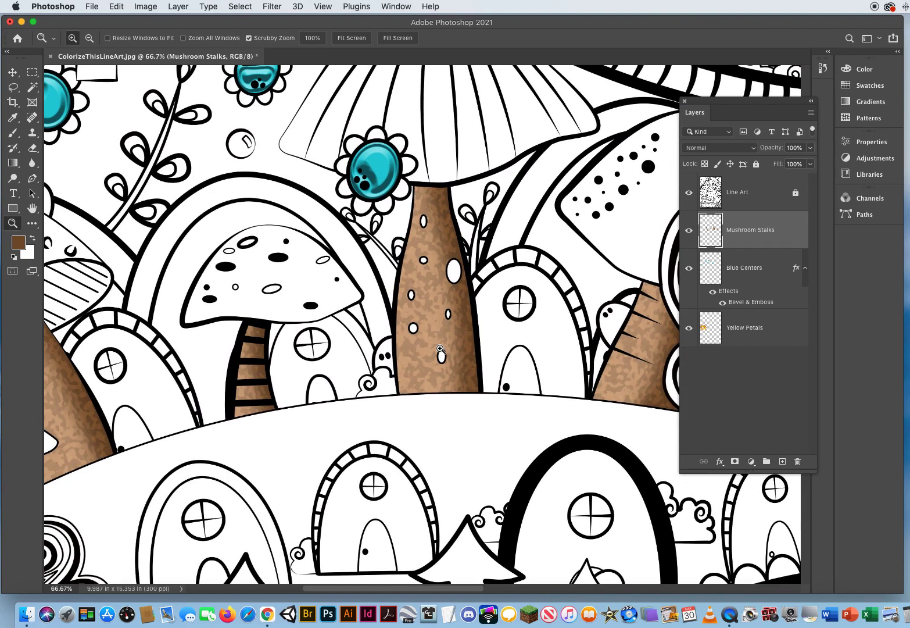
click(437, 329)
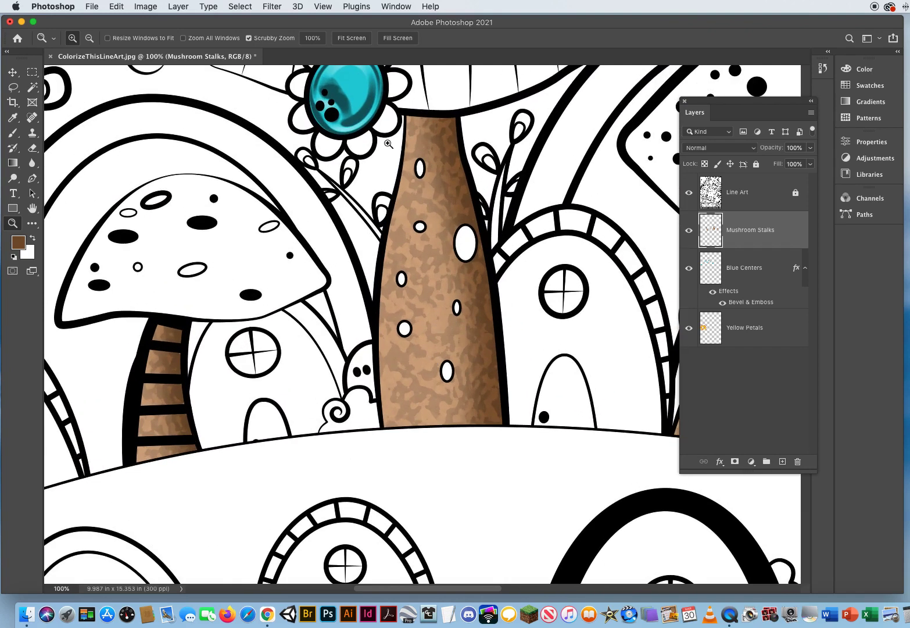
click(270, 6)
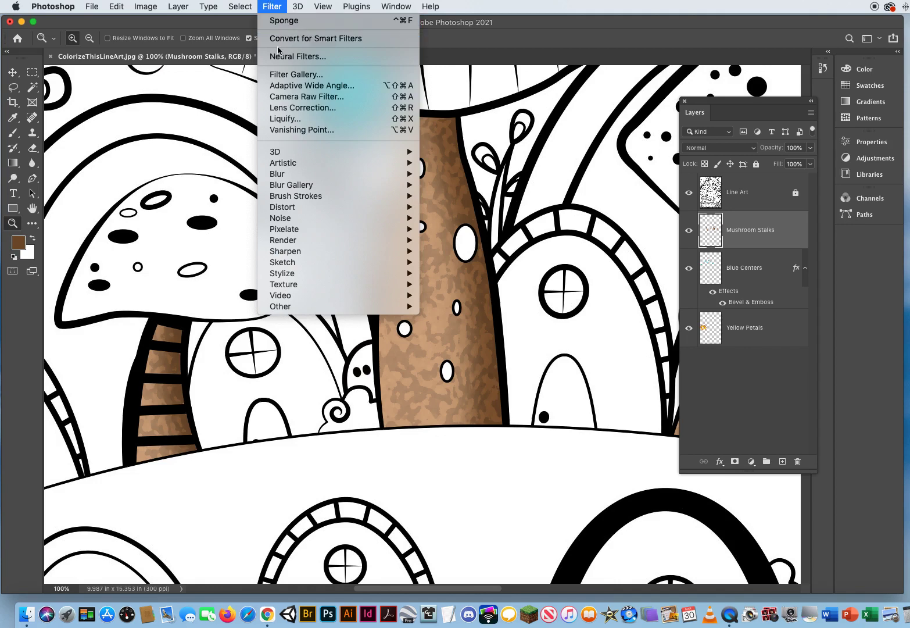
mouse_move(295, 167)
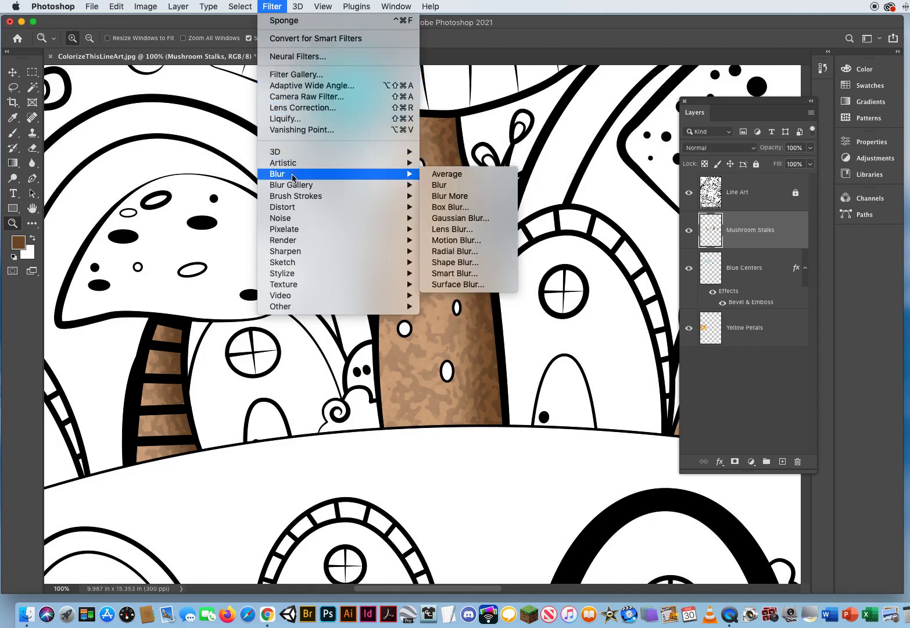
mouse_move(285, 221)
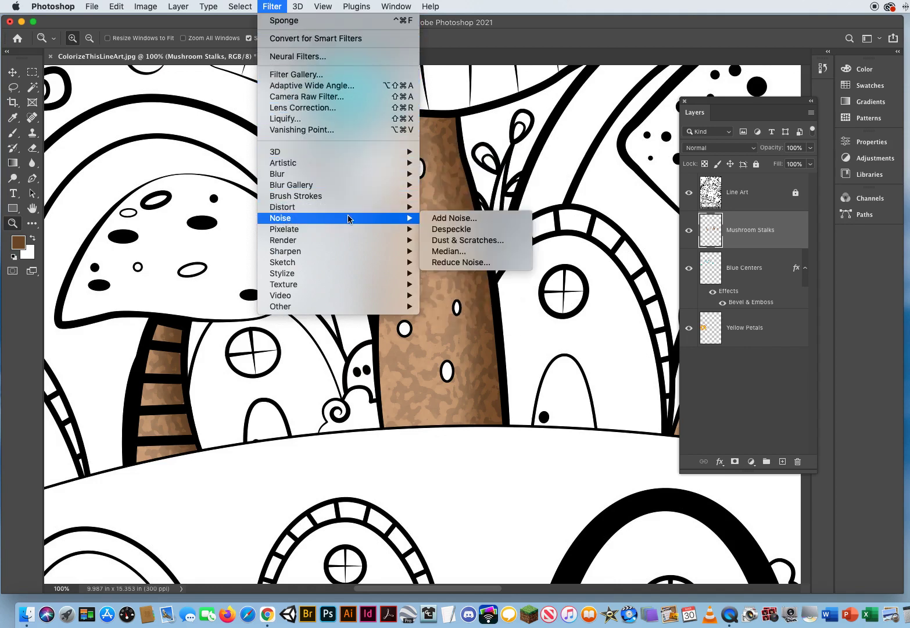
click(447, 220)
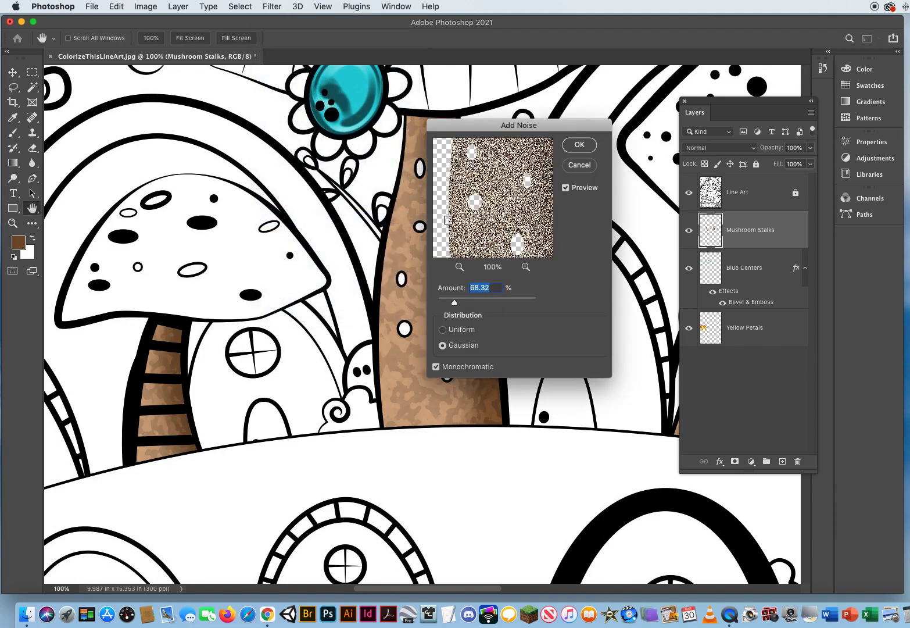
drag(465, 129, 529, 148)
drag(519, 324, 545, 321)
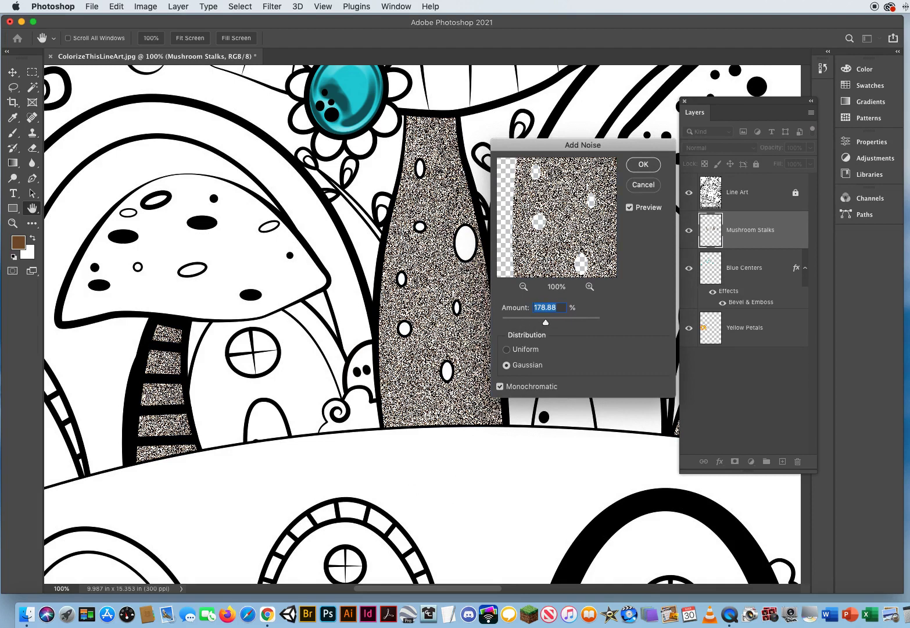
Step: Preview Uniform distribution and coloured noise, and apply the noise with Gaussian distribution and Monochromatic enabled
click(507, 349)
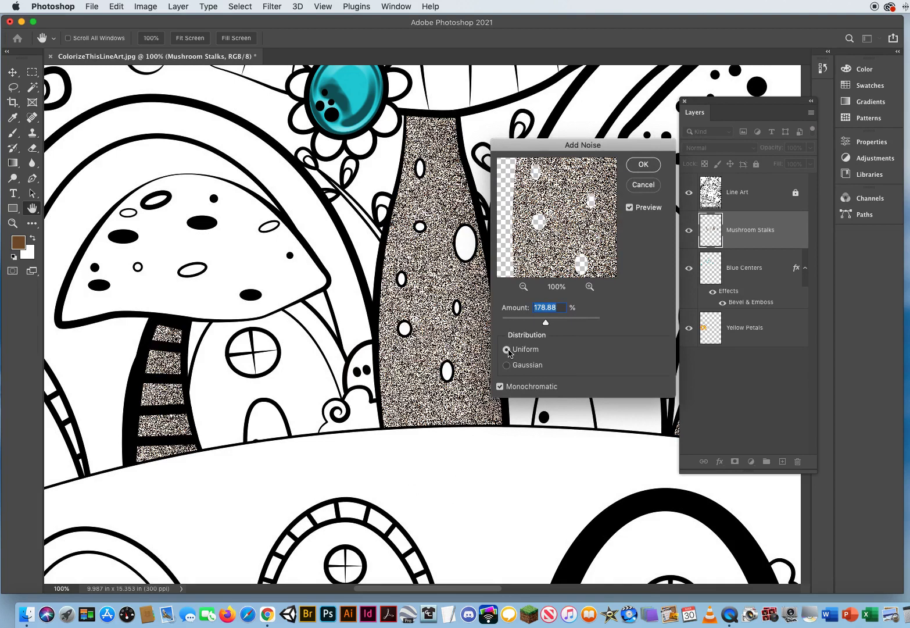
click(508, 370)
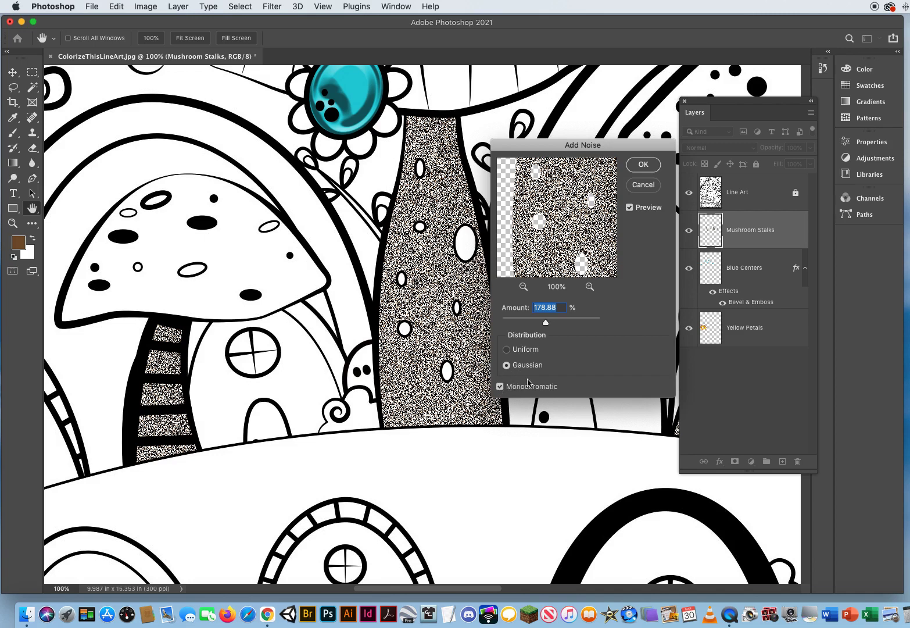
click(500, 387)
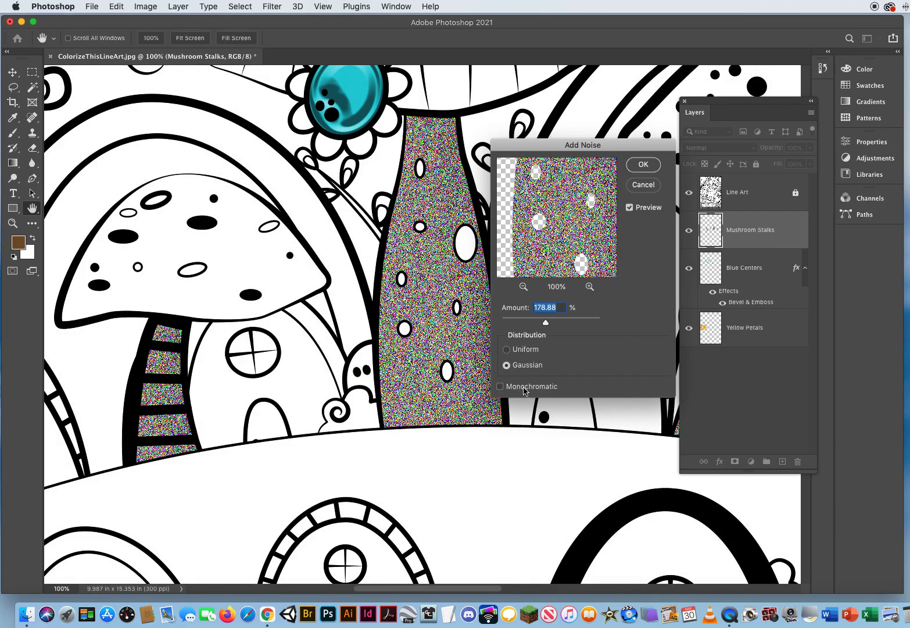
click(501, 386)
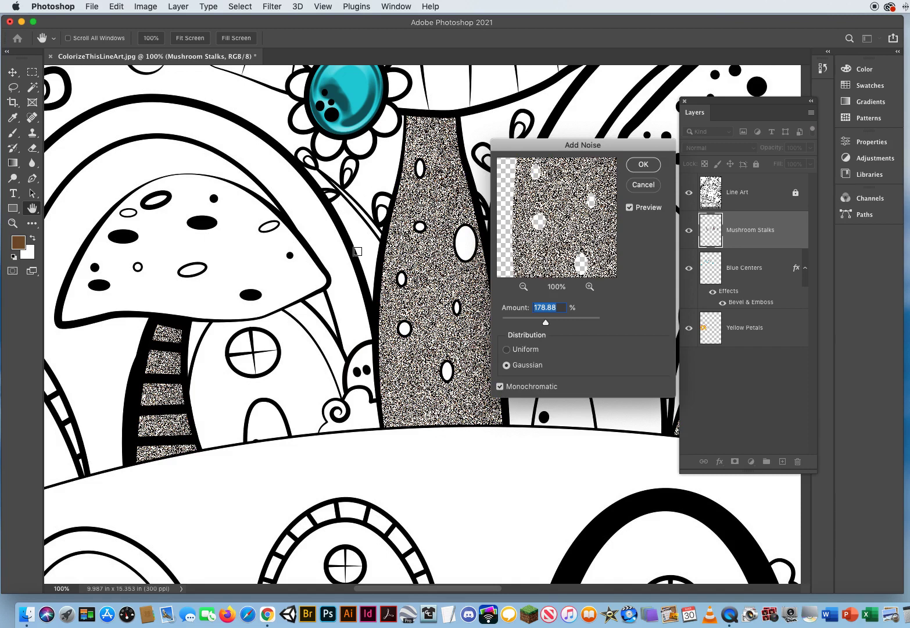
drag(546, 147, 474, 168)
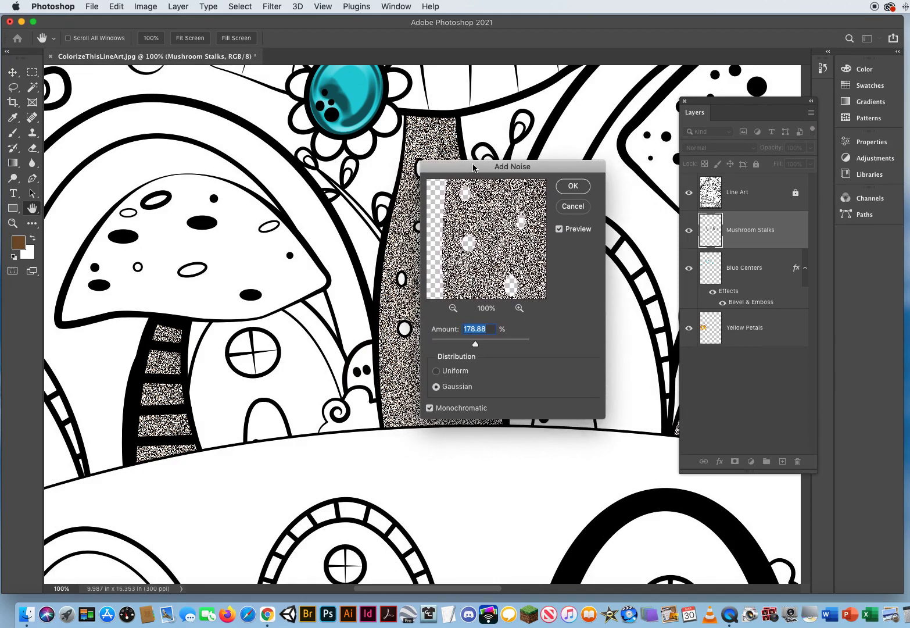
click(572, 187)
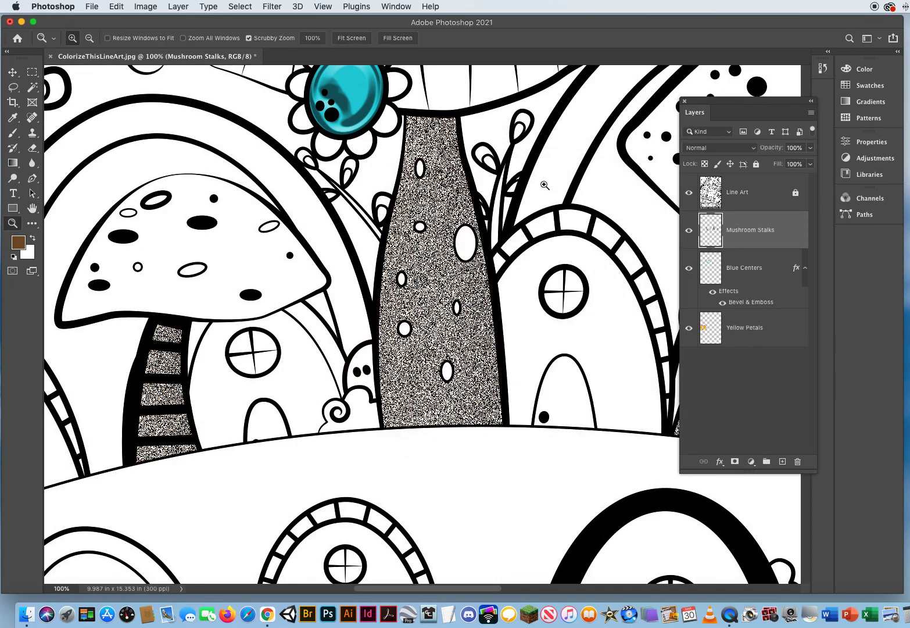
Step: Fade the Add Noise effect on the mushroom stalks to 17% opacity in Normal mode
click(117, 7)
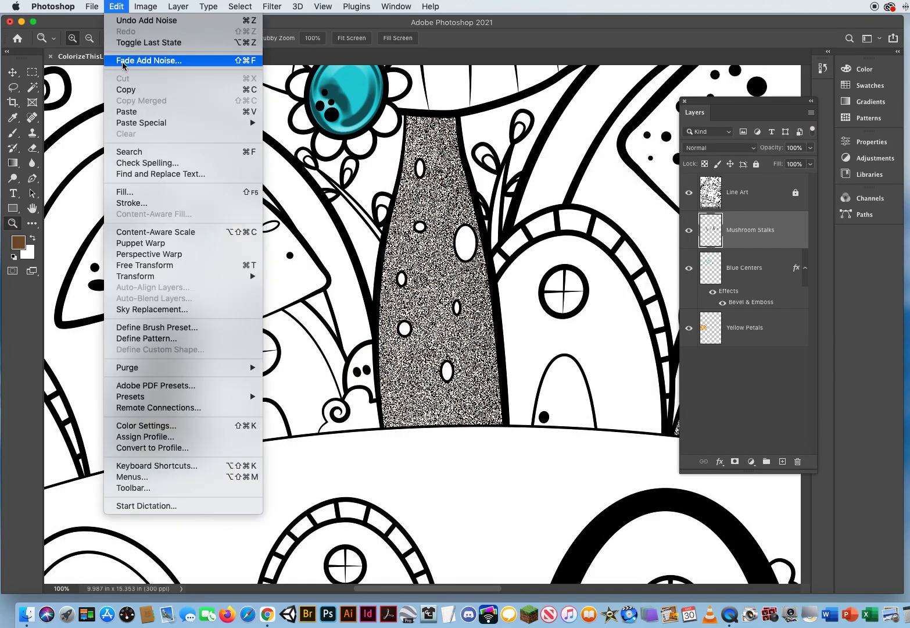
click(154, 61)
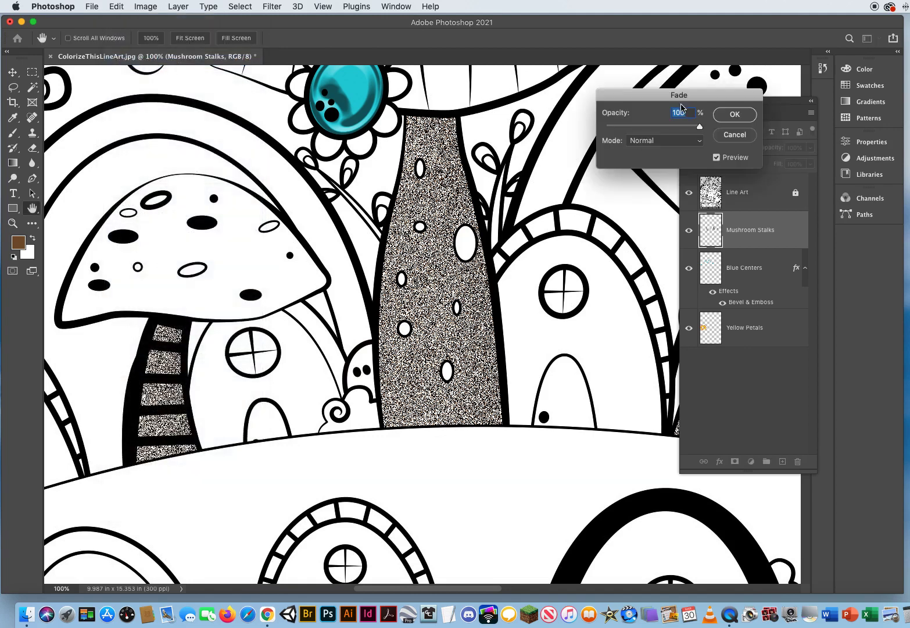
drag(700, 129, 621, 131)
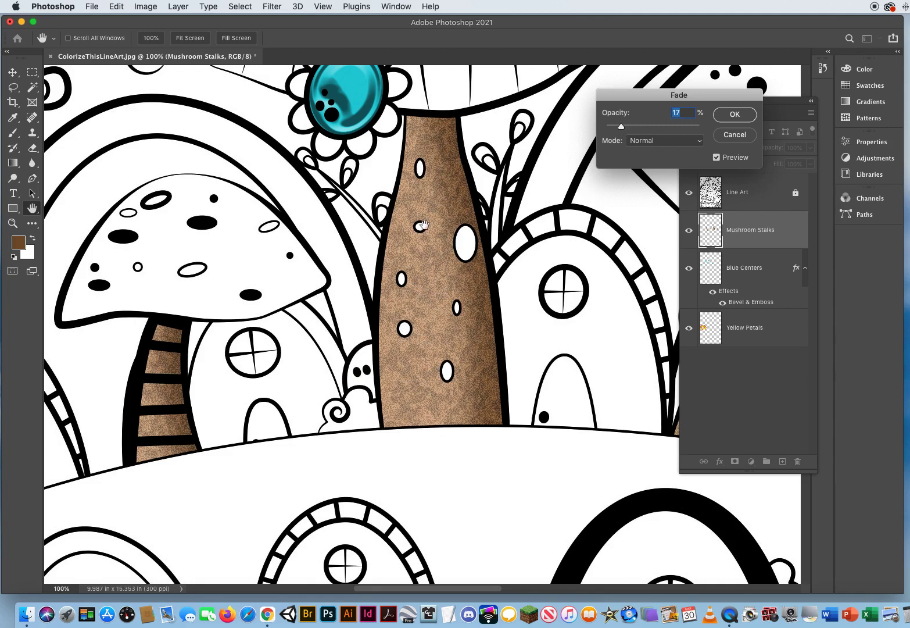
click(735, 116)
key(z)
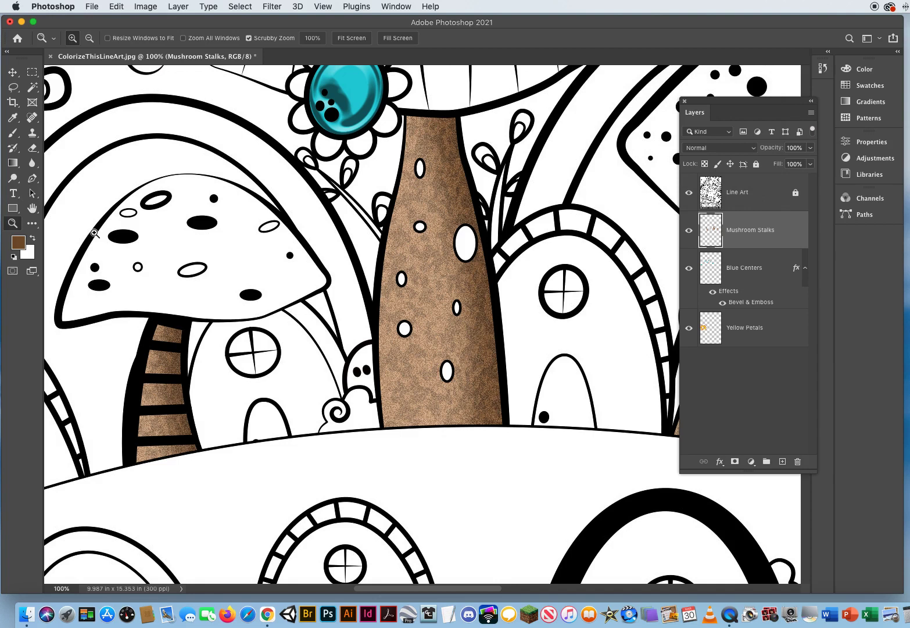
Step: Examine the textured mushroom stalks up close and against the rest of the artwork
click(118, 7)
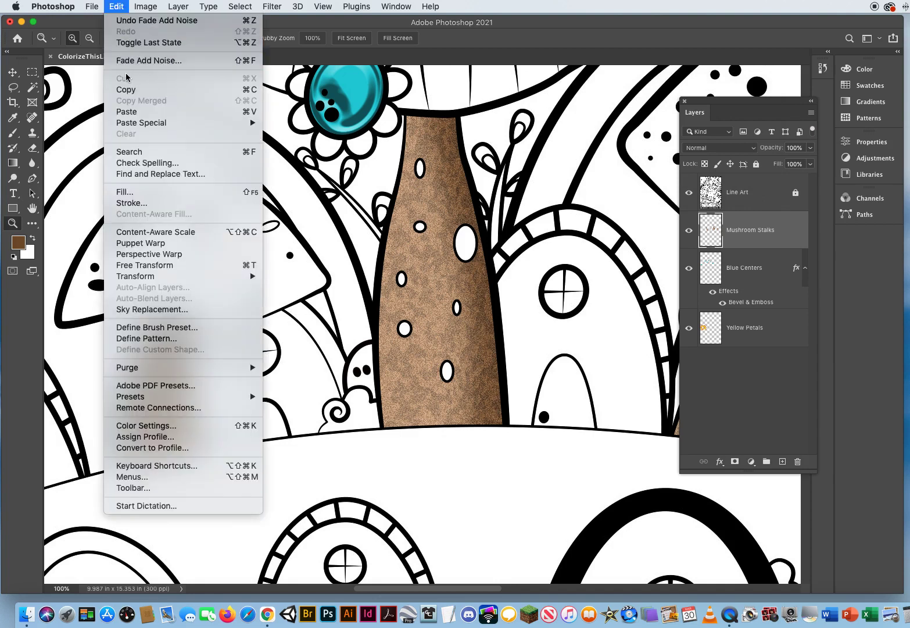
click(286, 27)
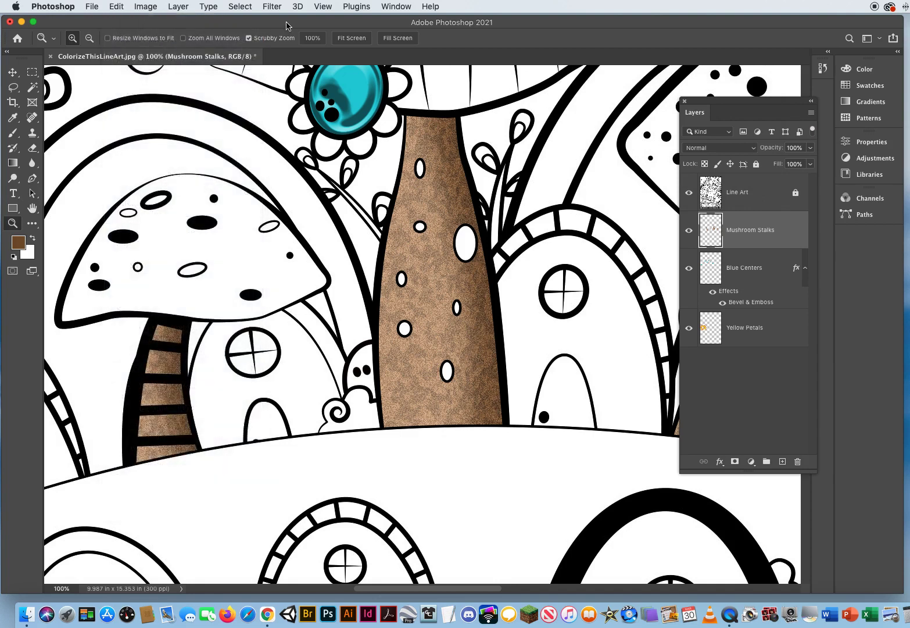
alt+click(428, 335)
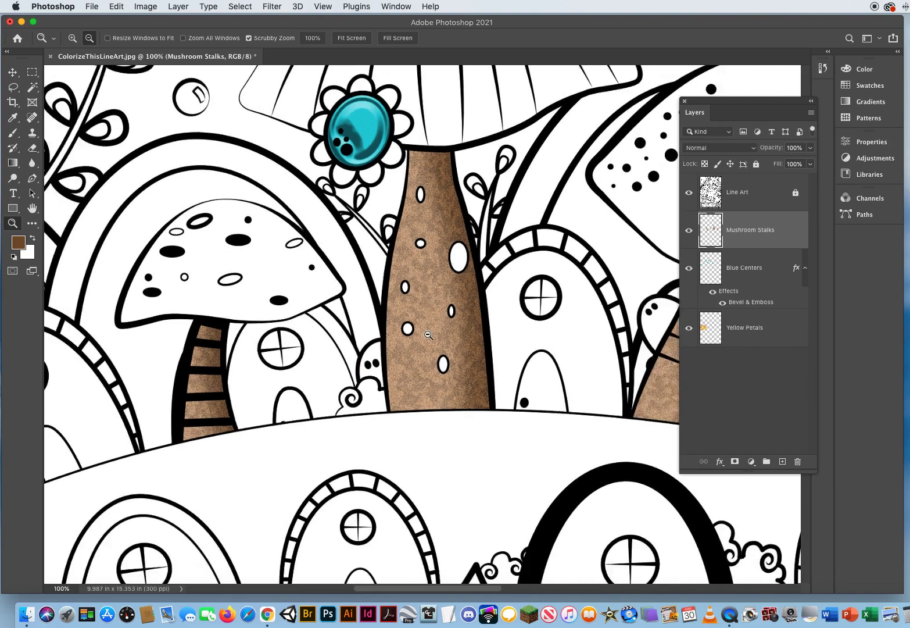
alt+click(428, 335)
scroll(223, 291, left, 10)
scroll(223, 292, up, 2)
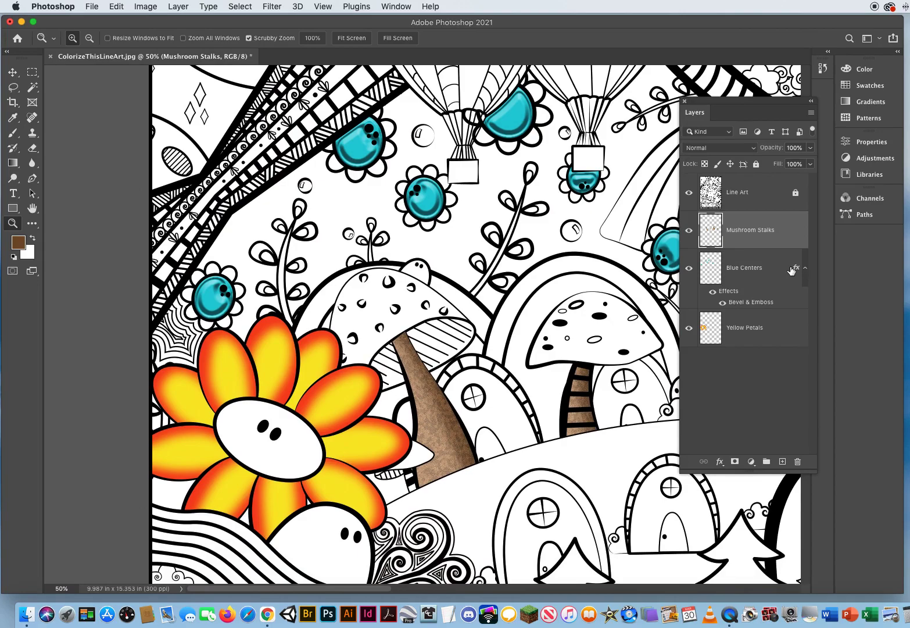
drag(424, 384, 399, 404)
drag(495, 422, 389, 376)
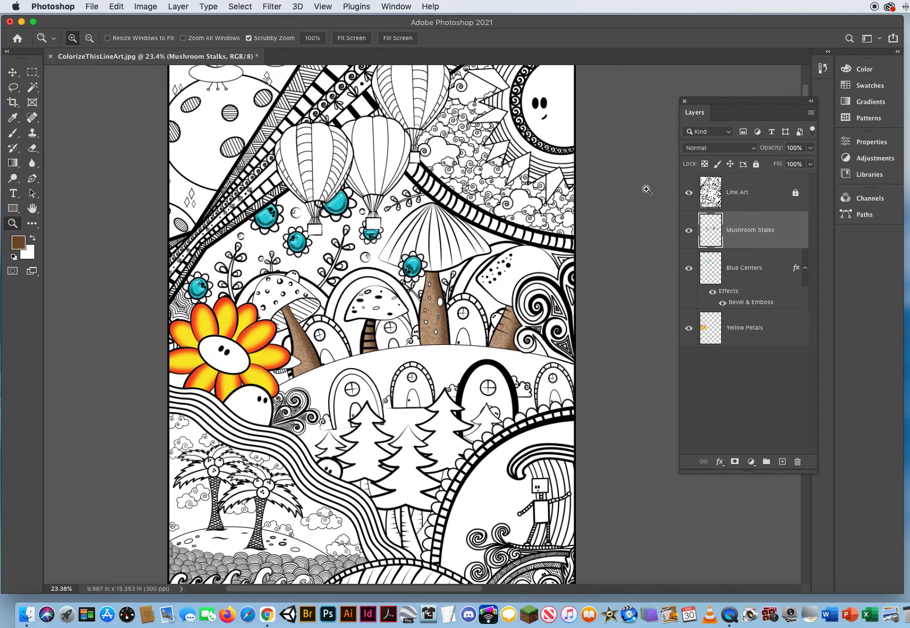
Step: On the Line Art layer, select the open hill area below the mushrooms and the gaps between the fir trees with the Magic Wand
click(742, 196)
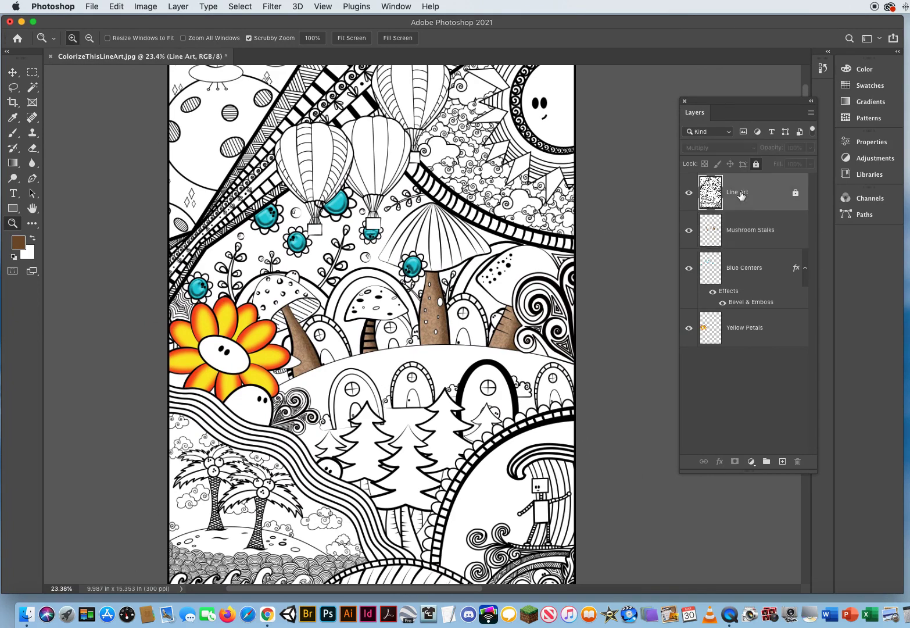
click(32, 86)
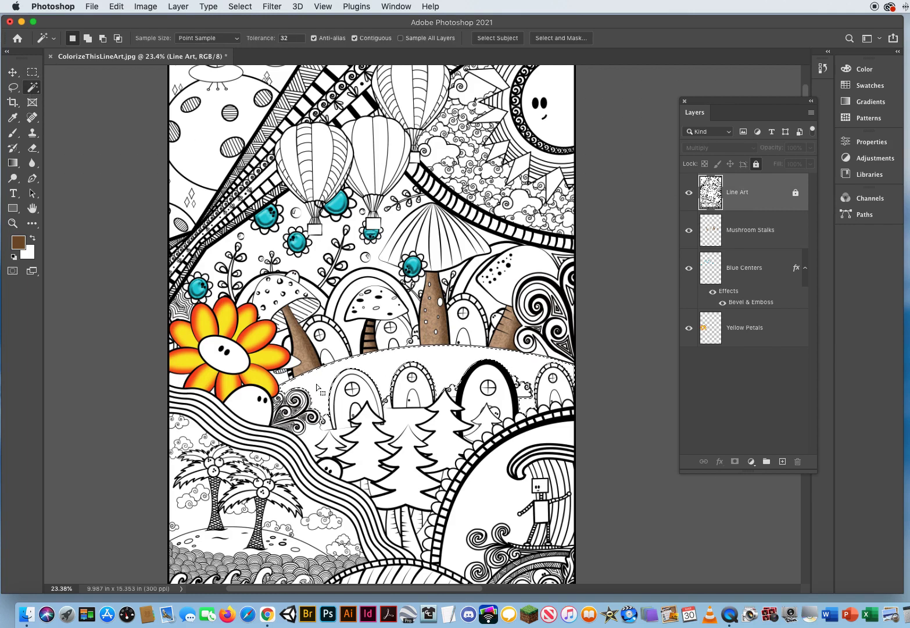
key(shift)
shift+click(312, 436)
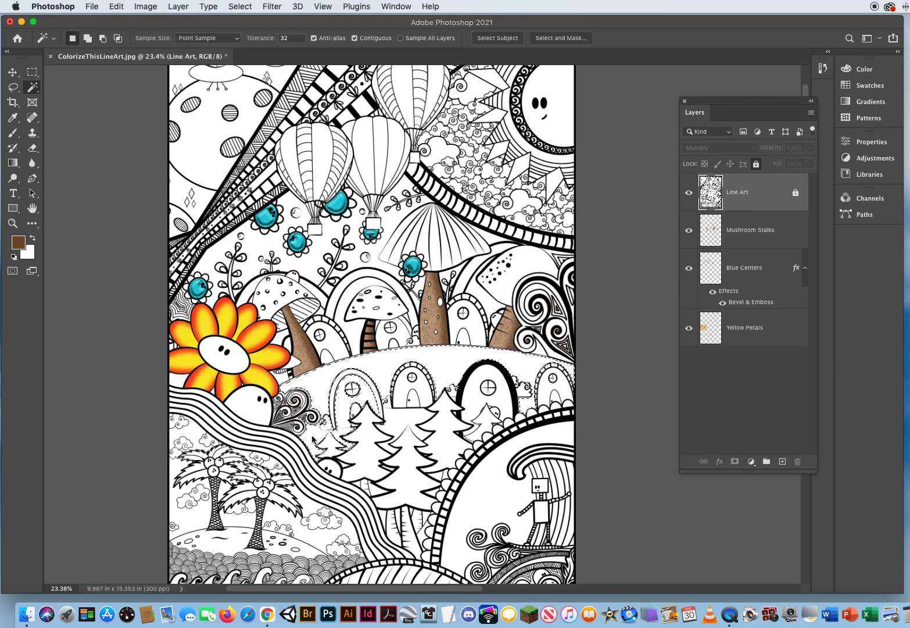
shift+click(400, 416)
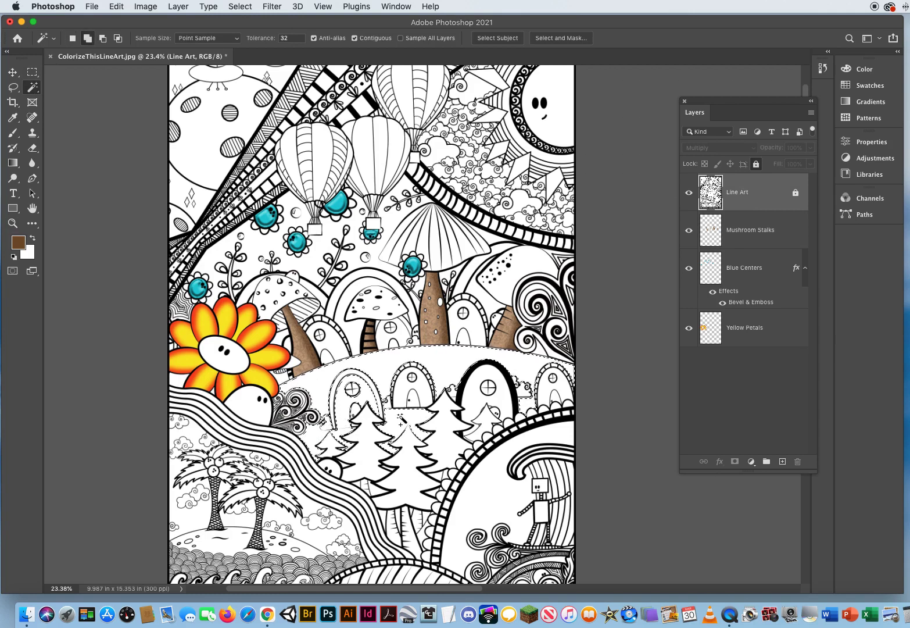
shift+click(439, 477)
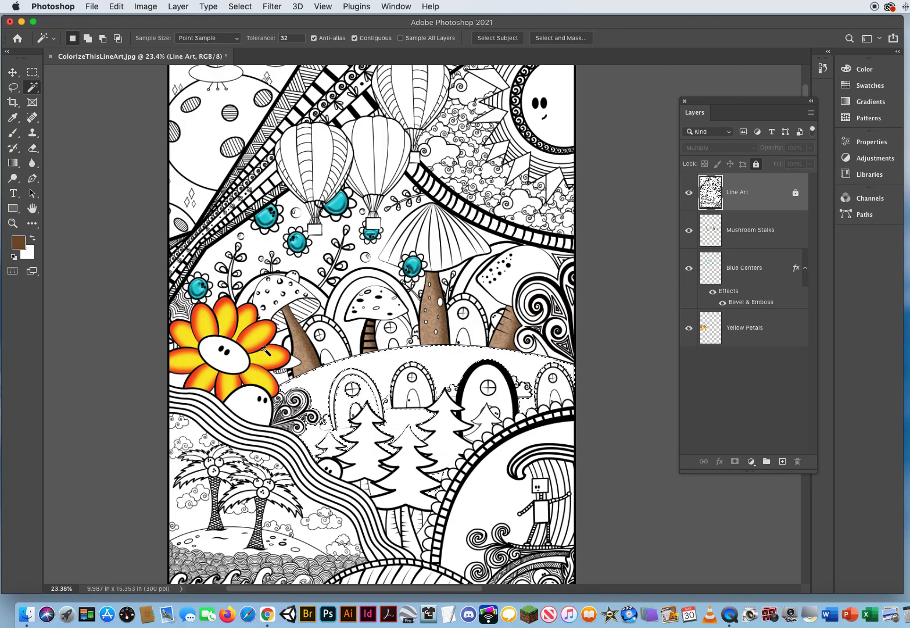
Step: Add the small gaps between the fir branches and beside the rear tree's trunk to the hill selection with the Magic Wand
key(z)
drag(349, 446, 344, 179)
key(w)
shift+click(281, 282)
shift+click(528, 303)
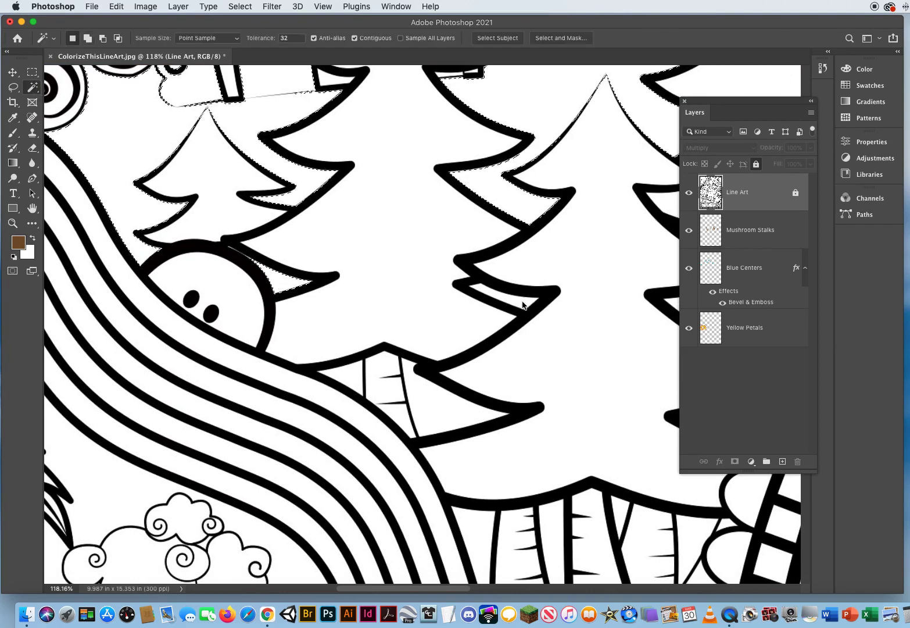
shift+click(426, 399)
shift+click(353, 377)
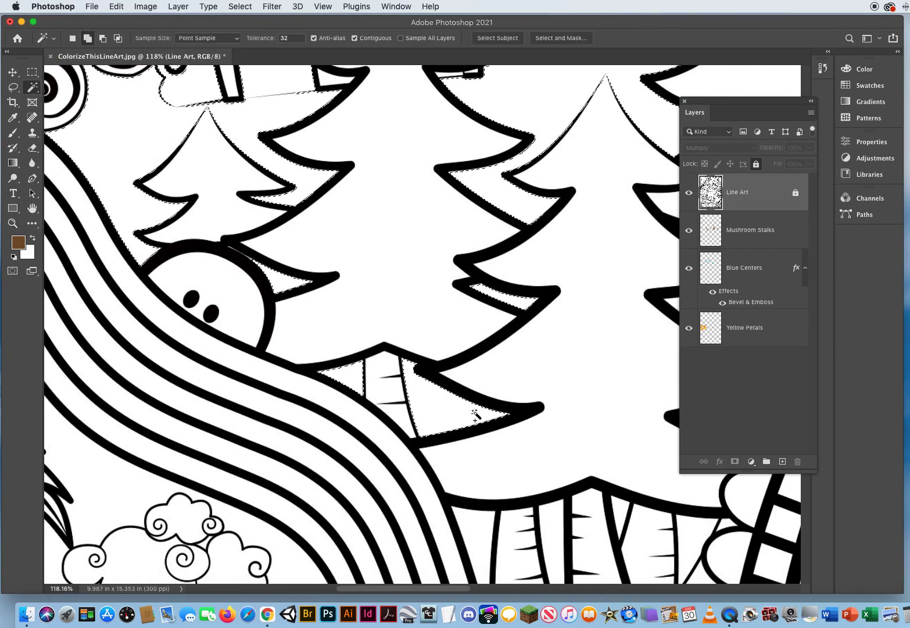
Step: Add the gaps between and beside the front fir tree's trunks to the hill selection
shift+click(474, 530)
shift+click(557, 520)
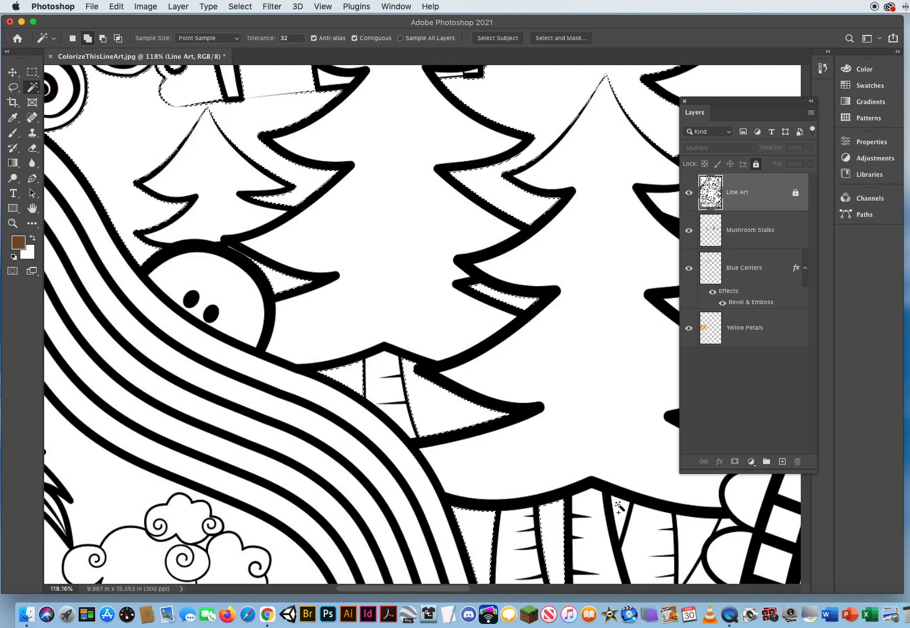
drag(614, 500, 277, 260)
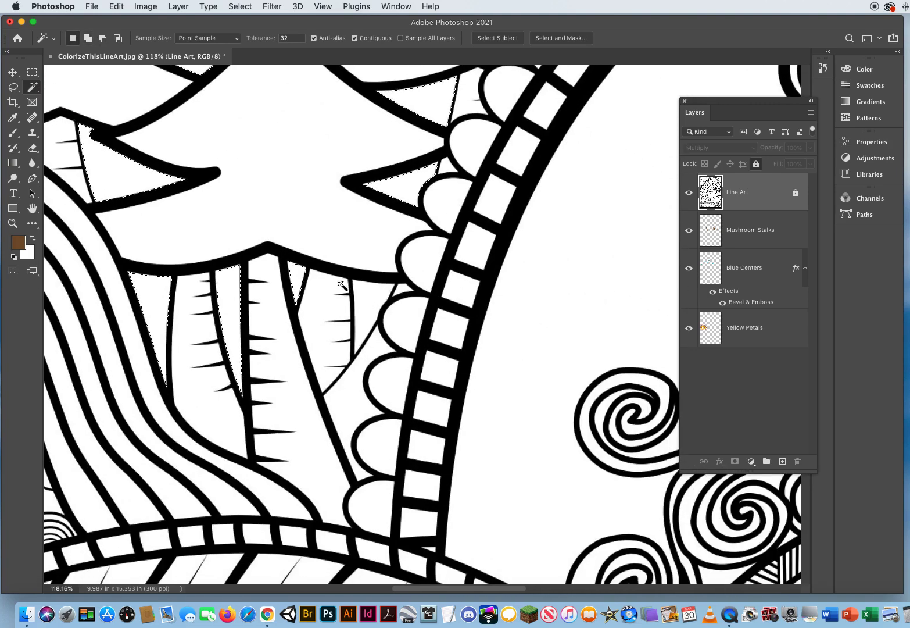
shift+click(370, 298)
Step: Examine the hill selection around the fir trees, doors and scalloped border for missed areas, up close and from farther out
drag(364, 170, 315, 431)
scroll(300, 319, up, 1)
drag(299, 318, 197, 515)
drag(254, 388, 173, 437)
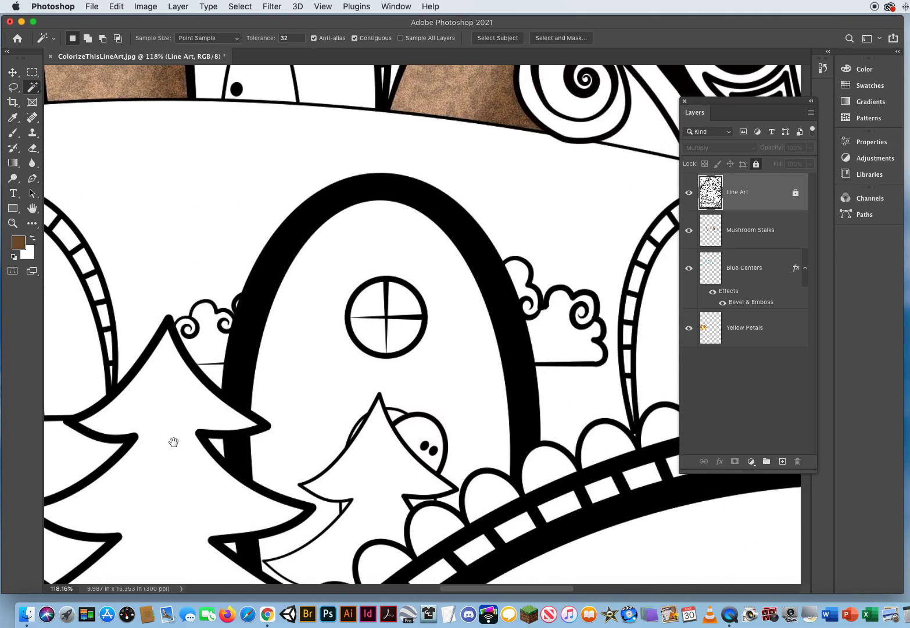
drag(359, 386, 64, 321)
drag(169, 337, 622, 115)
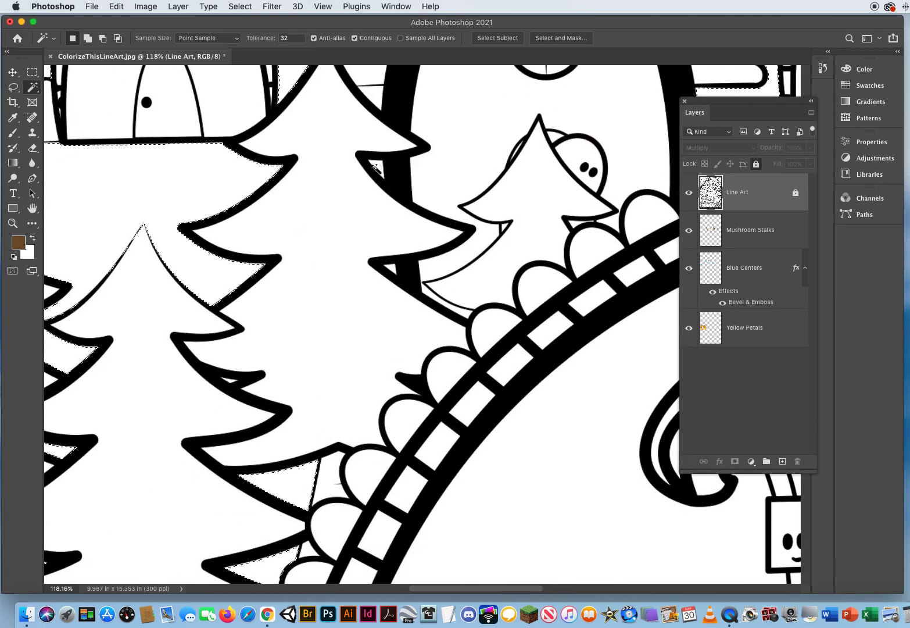
drag(301, 313, 522, 307)
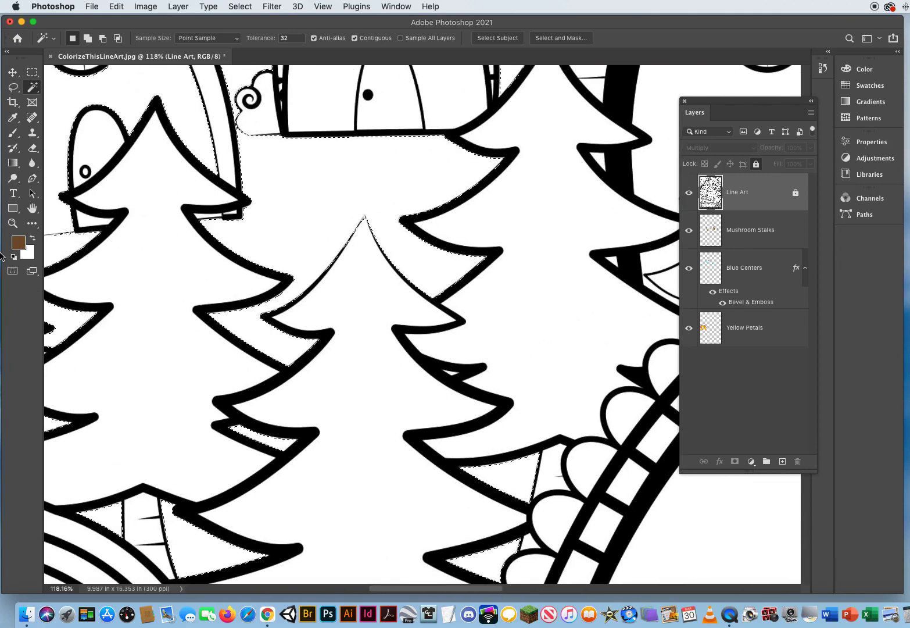
key(z)
alt+click(421, 330)
alt+click(421, 330)
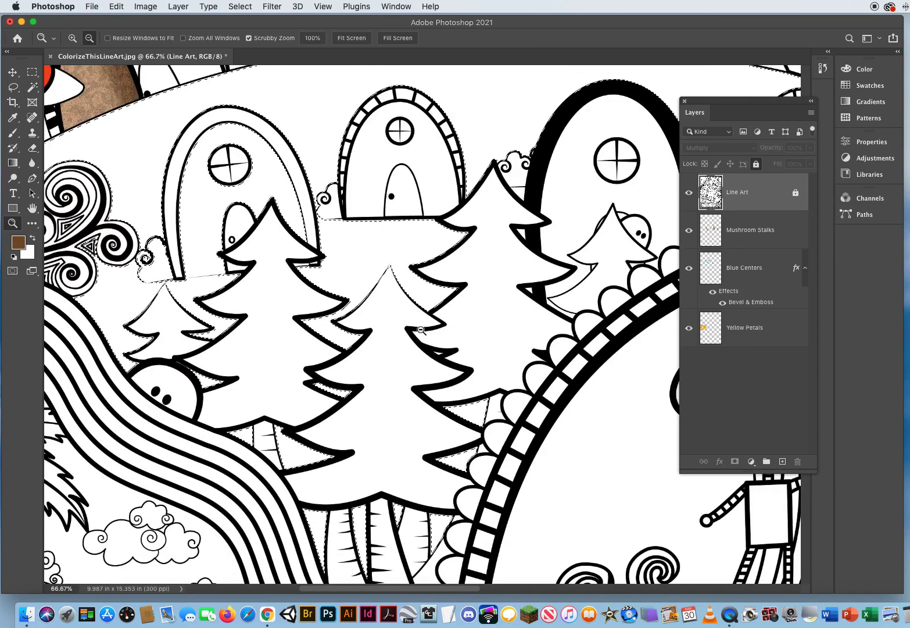
alt+click(420, 332)
alt+click(418, 334)
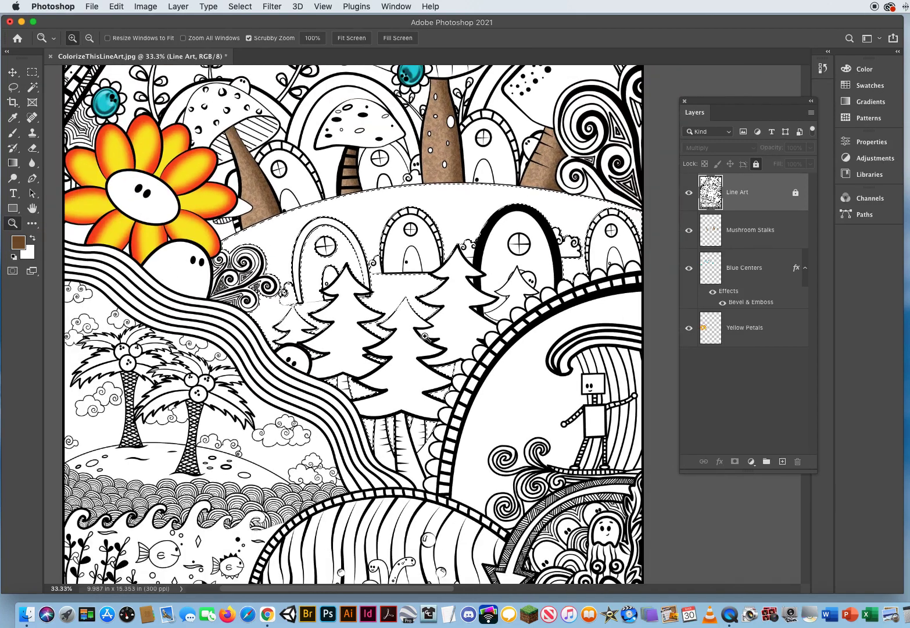
Step: Expand the hill selection slightly with the Expand command so it reaches under the black outlines
click(238, 6)
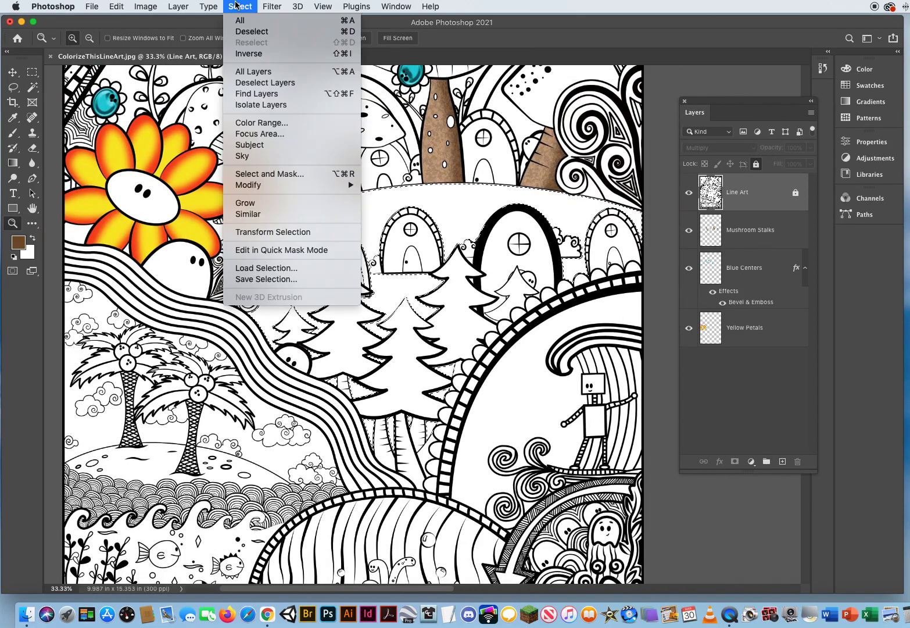
mouse_move(243, 185)
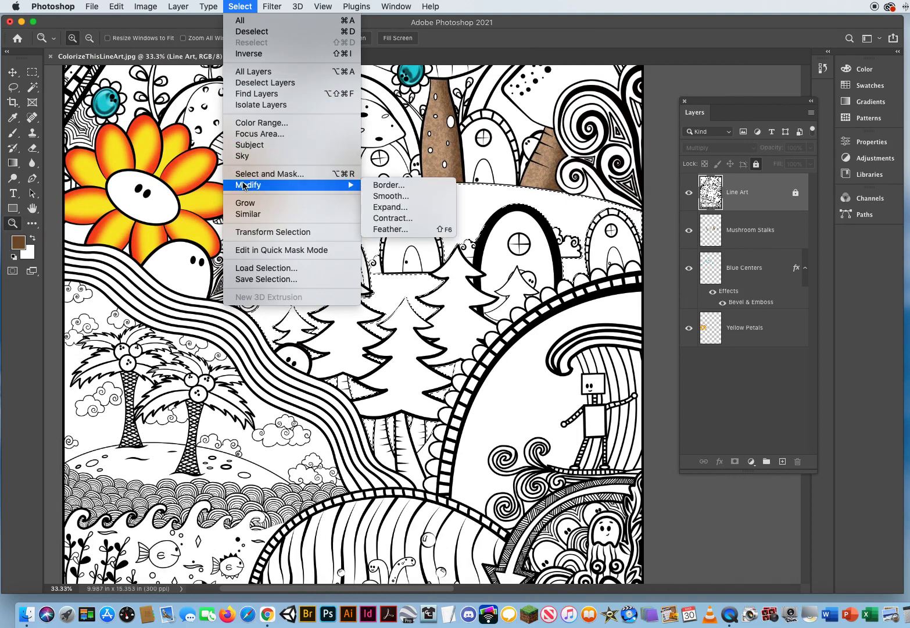
click(383, 207)
click(444, 141)
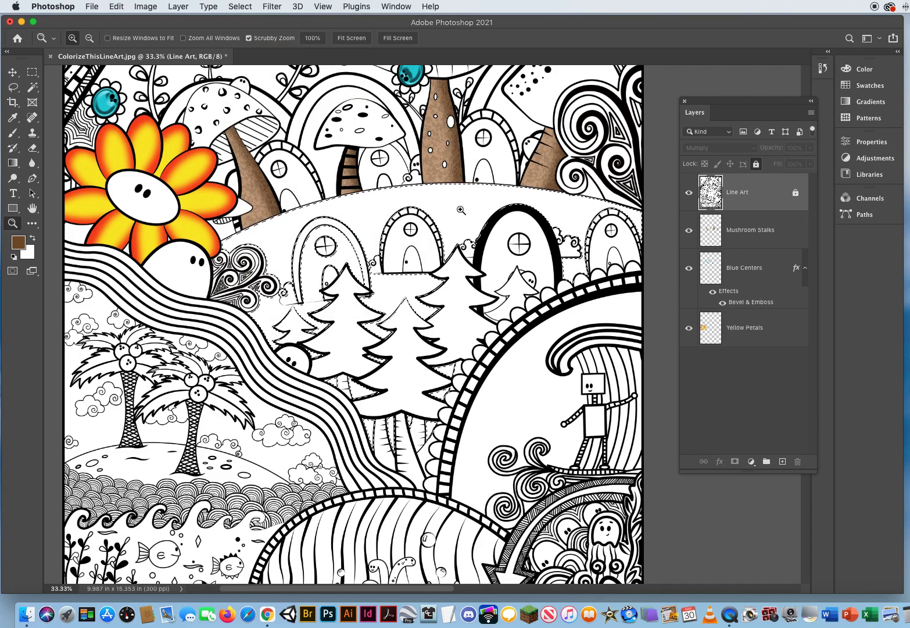
Step: Switch to Chrome, close its existing window and open a new browser window
click(268, 615)
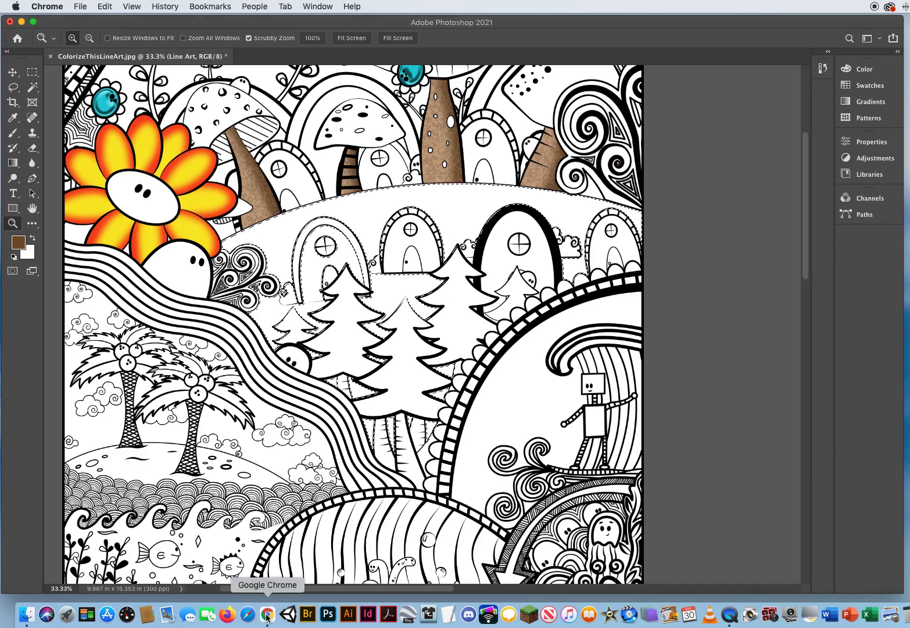
click(35, 27)
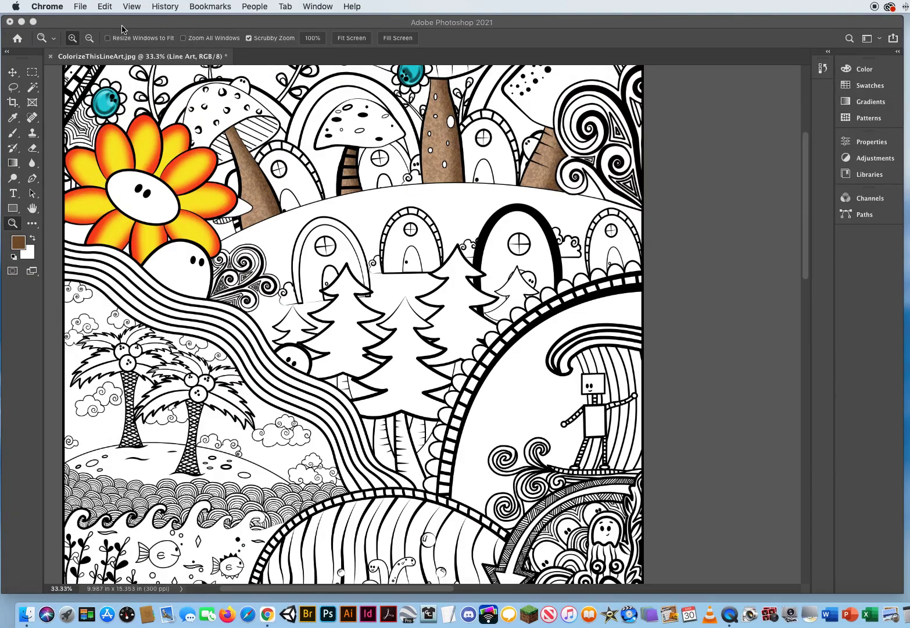
click(79, 6)
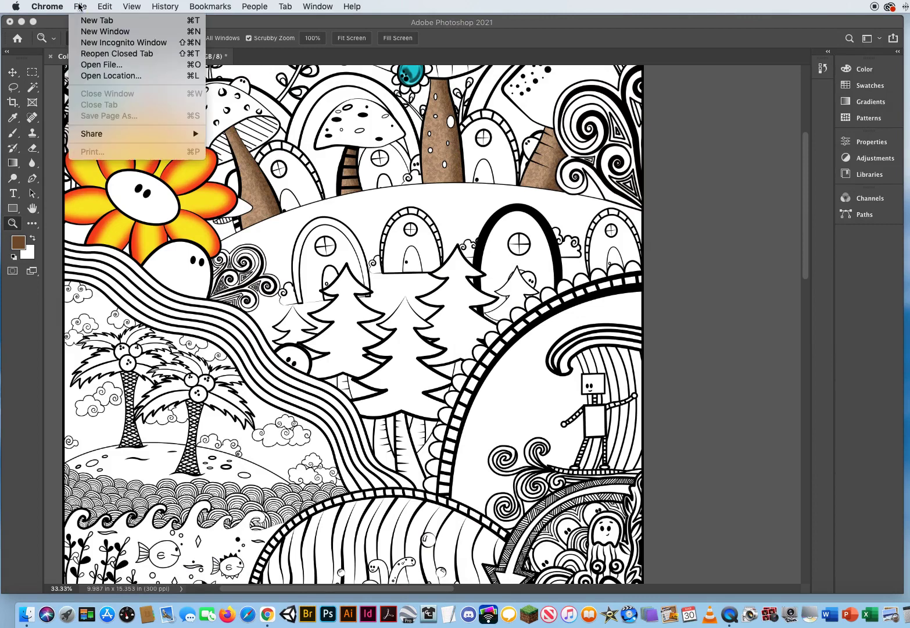
click(96, 31)
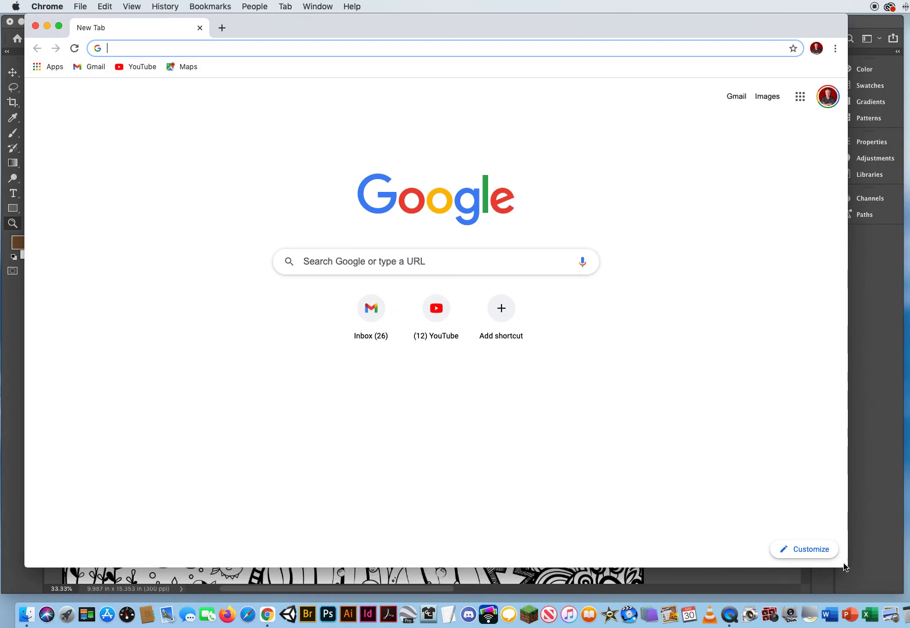
Step: Search Google Images for "grass texture"
click(767, 97)
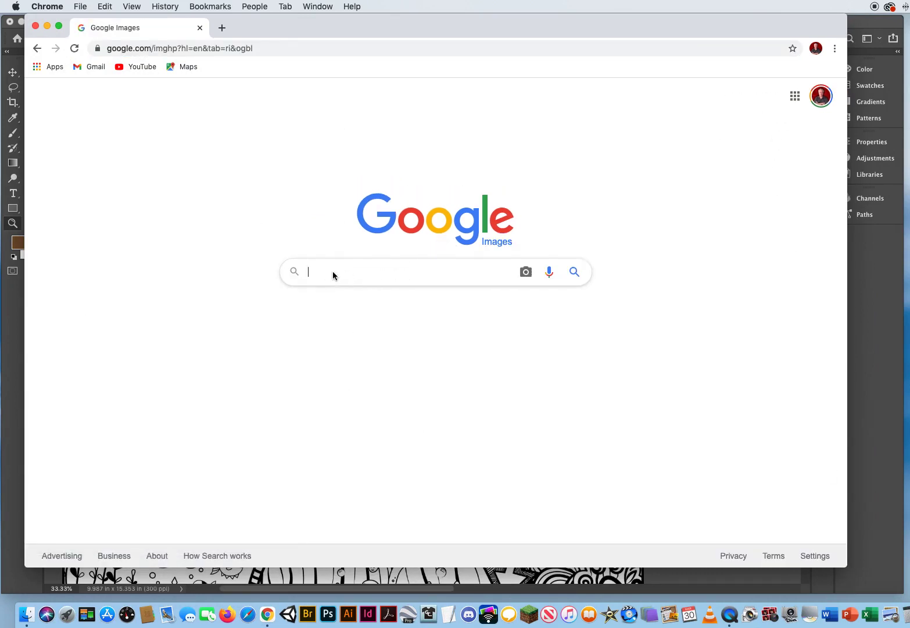
text(Gra)
text(ss)
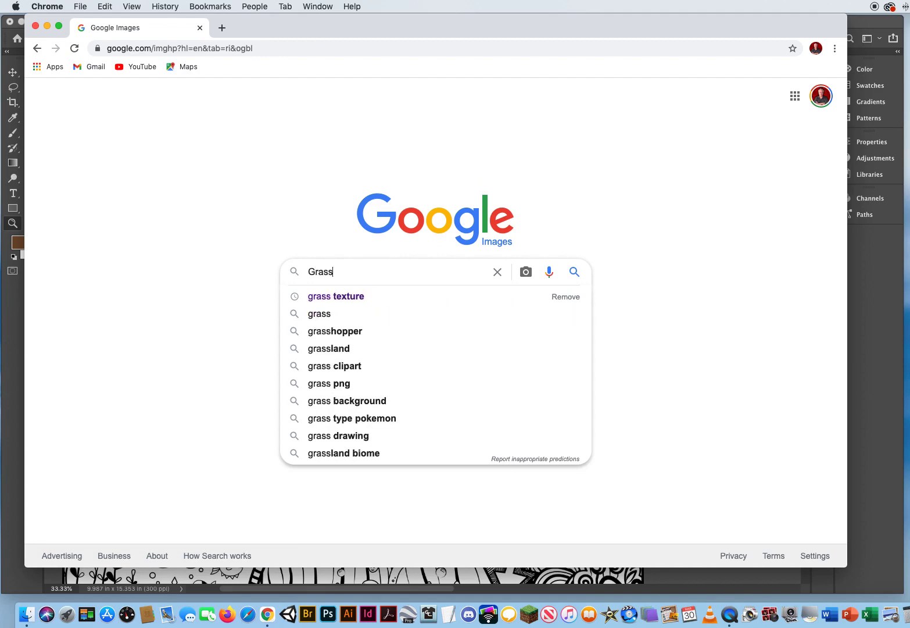
click(343, 298)
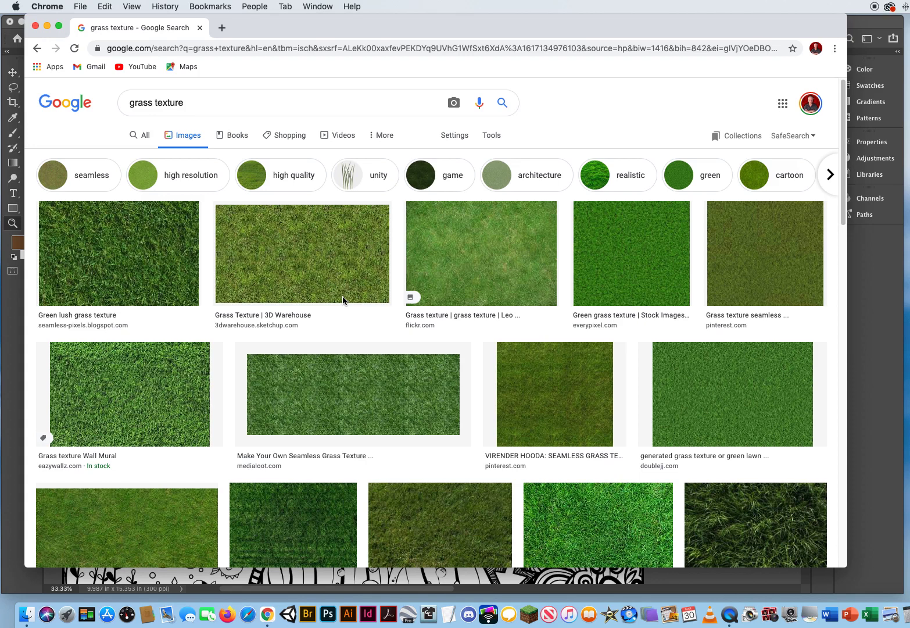
Step: Filter the grass texture image results to the Large size
click(492, 136)
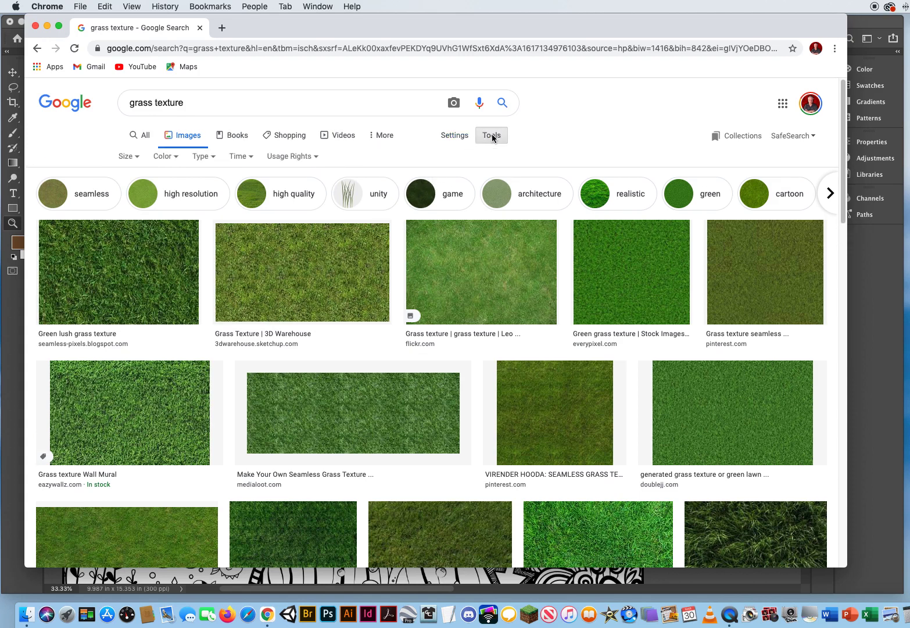
click(125, 159)
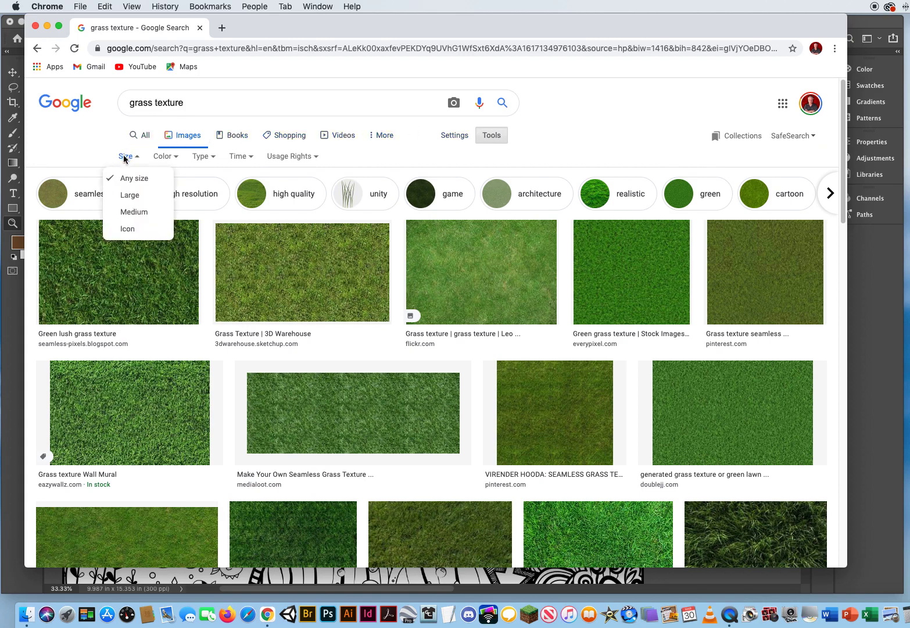
click(139, 196)
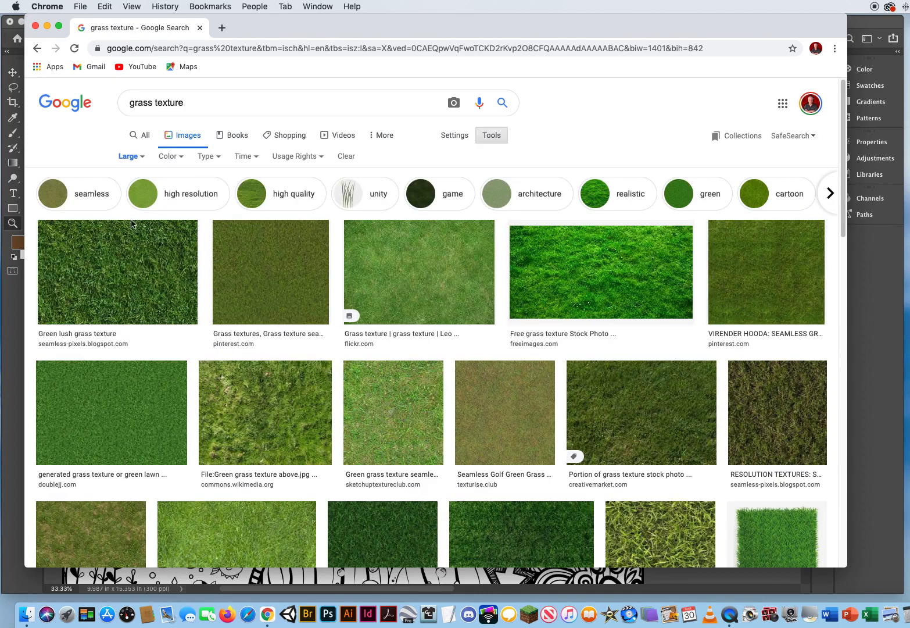
Step: Open the "Green lush grass texture" image from seamless-pixels.blogspot.com in a new tab and view it at full size
click(120, 262)
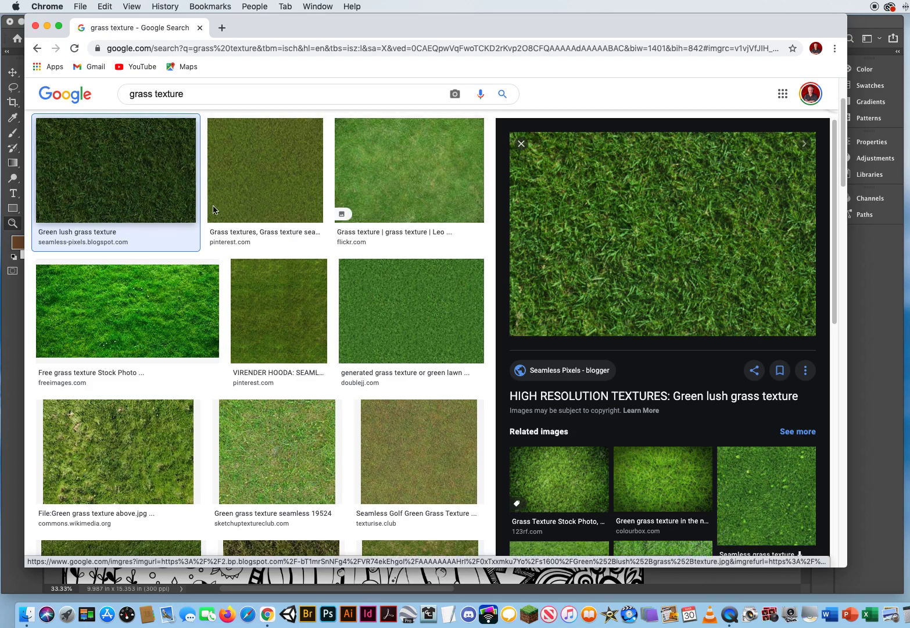
right_click(625, 226)
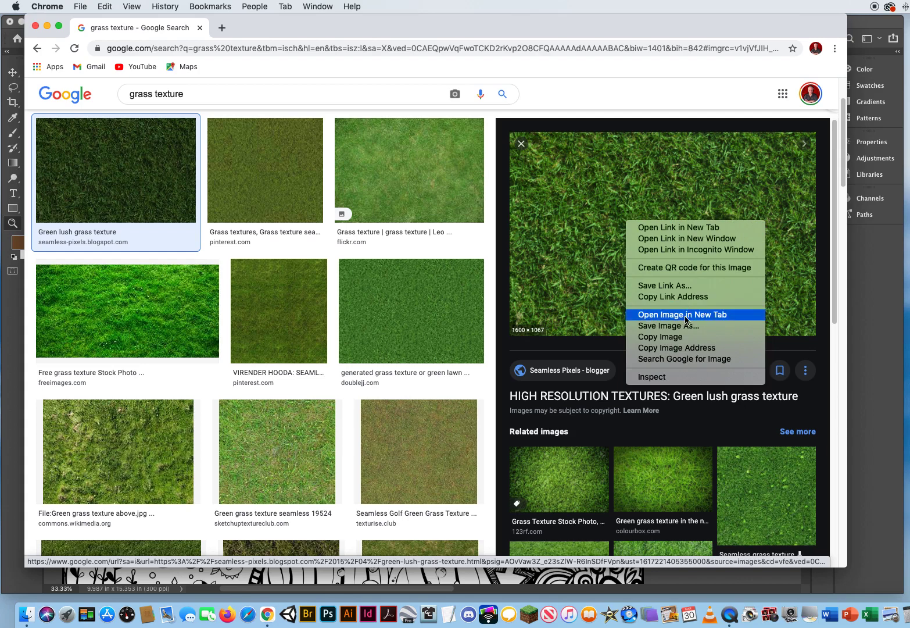
click(724, 316)
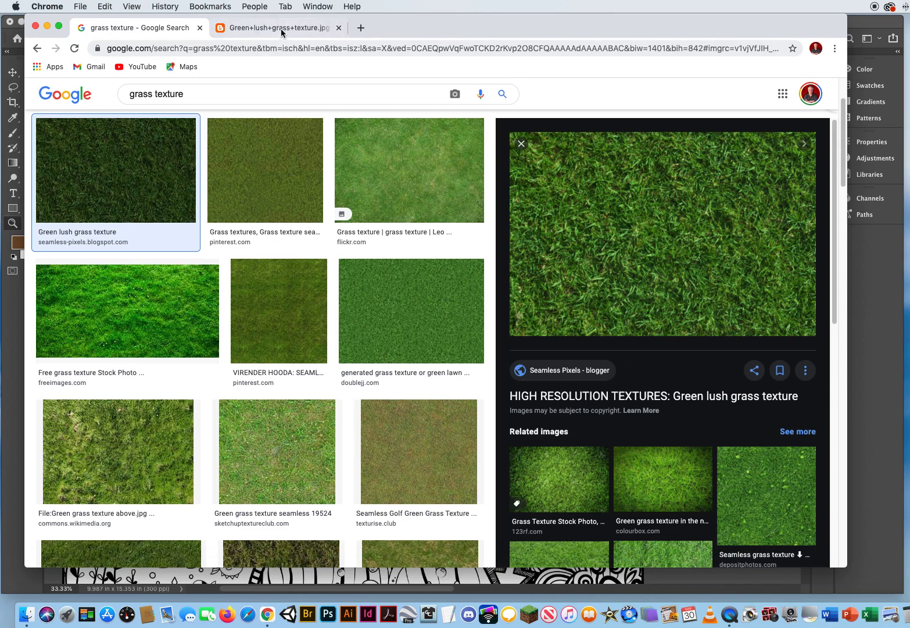
click(277, 29)
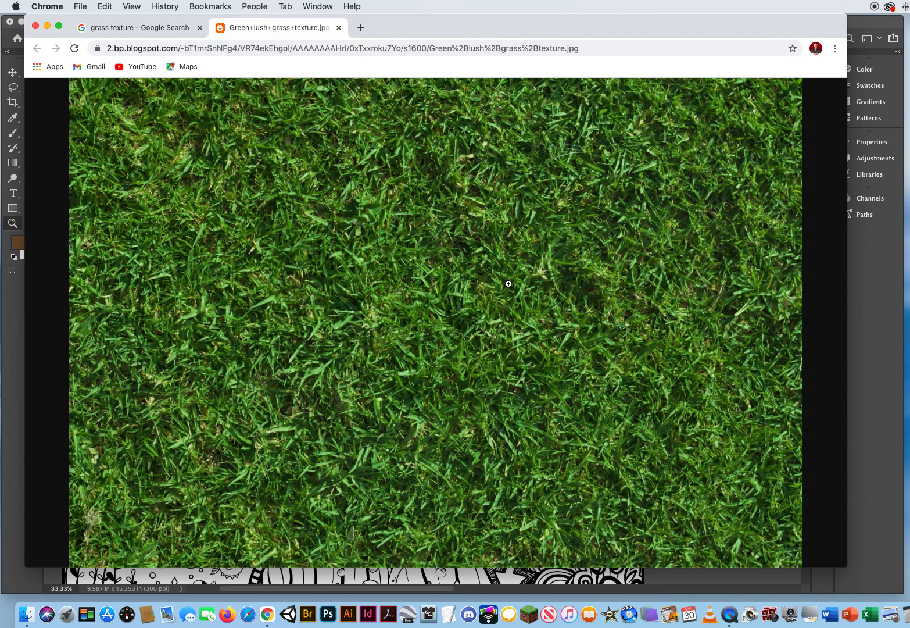
click(571, 285)
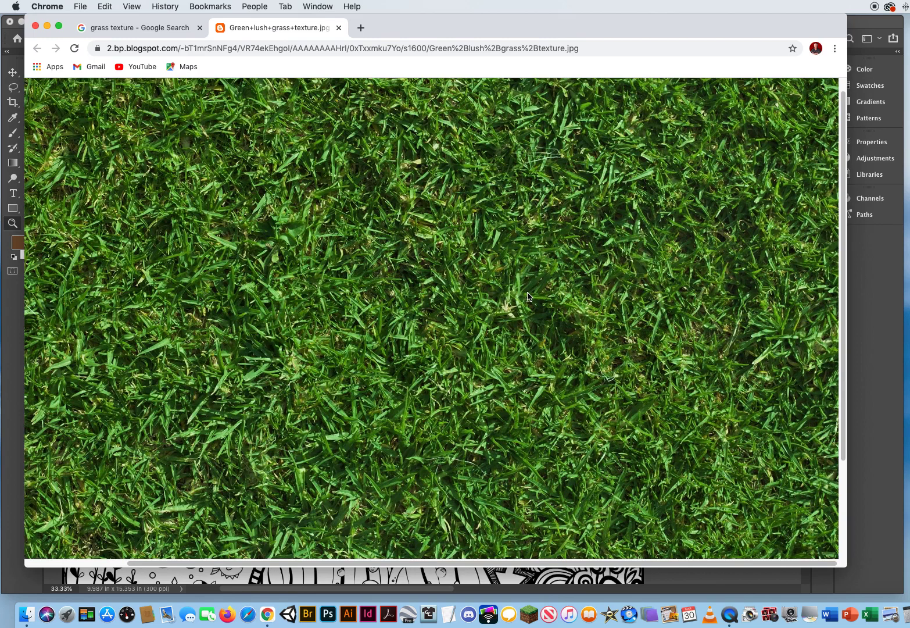
Step: Save the grass image to the Desktop as "Green lush grass texture" in JPEG format
right_click(446, 300)
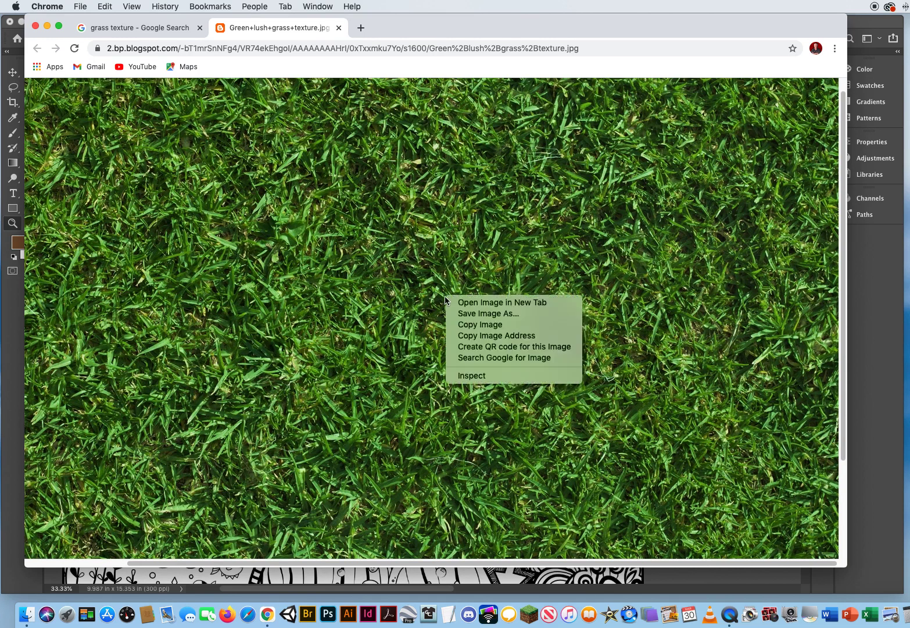
click(487, 315)
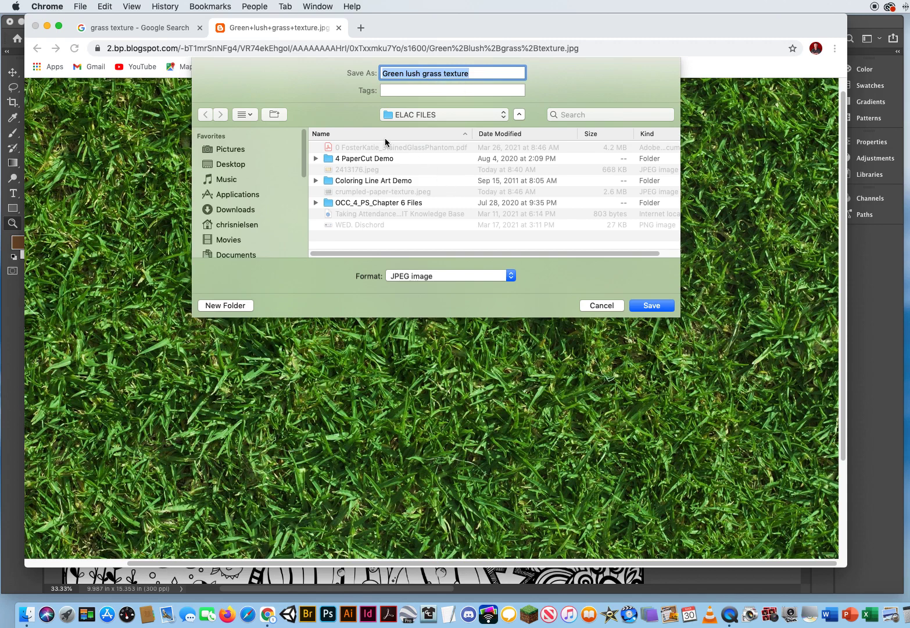
click(232, 165)
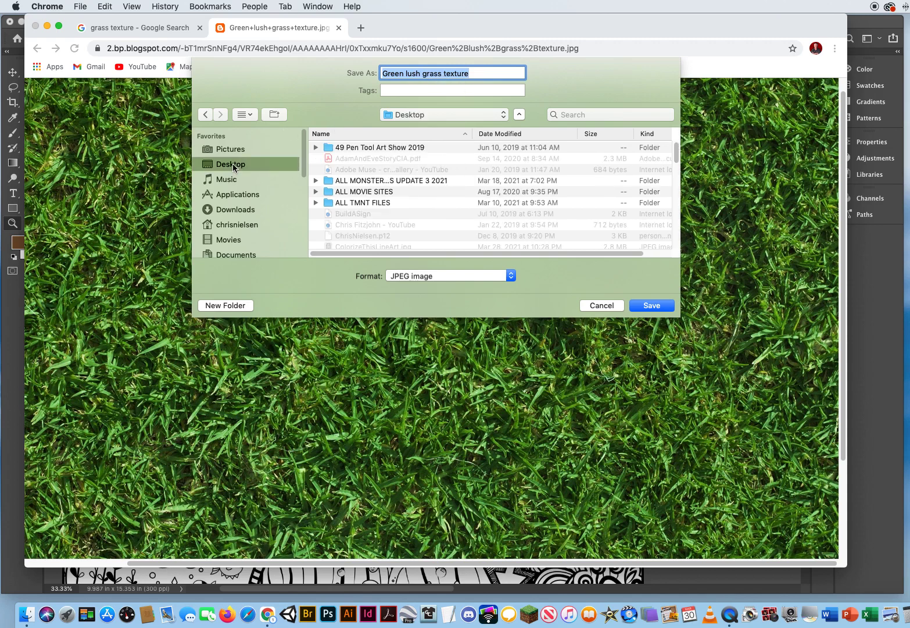
click(641, 307)
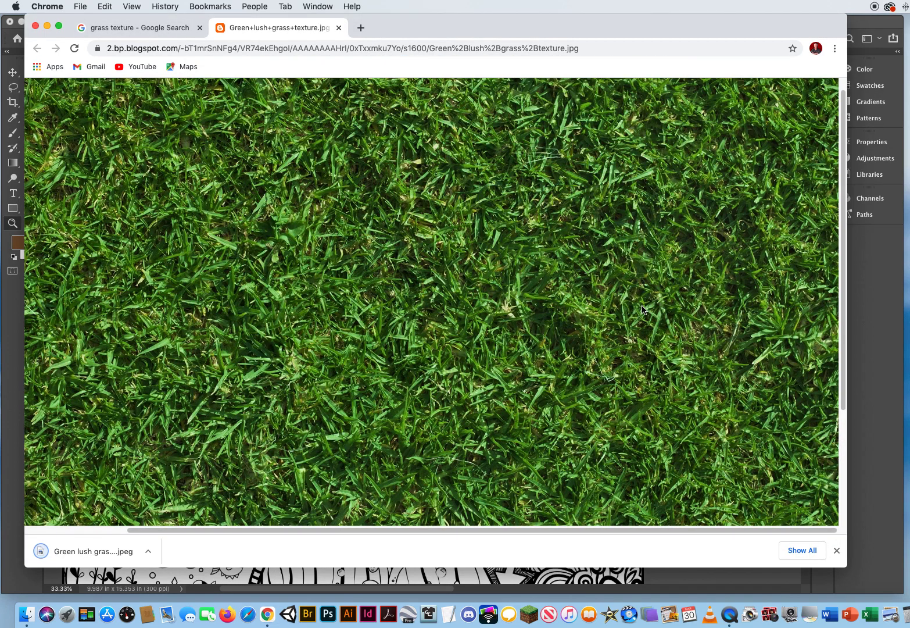
Step: Close the grass image tab and the browser window, and return to the line art document in Photoshop
click(339, 28)
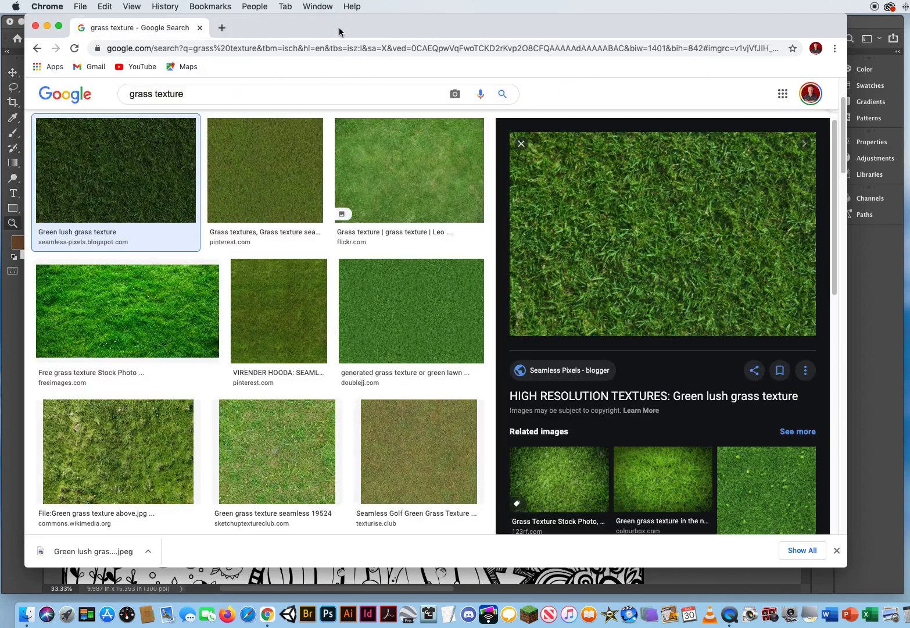
click(35, 28)
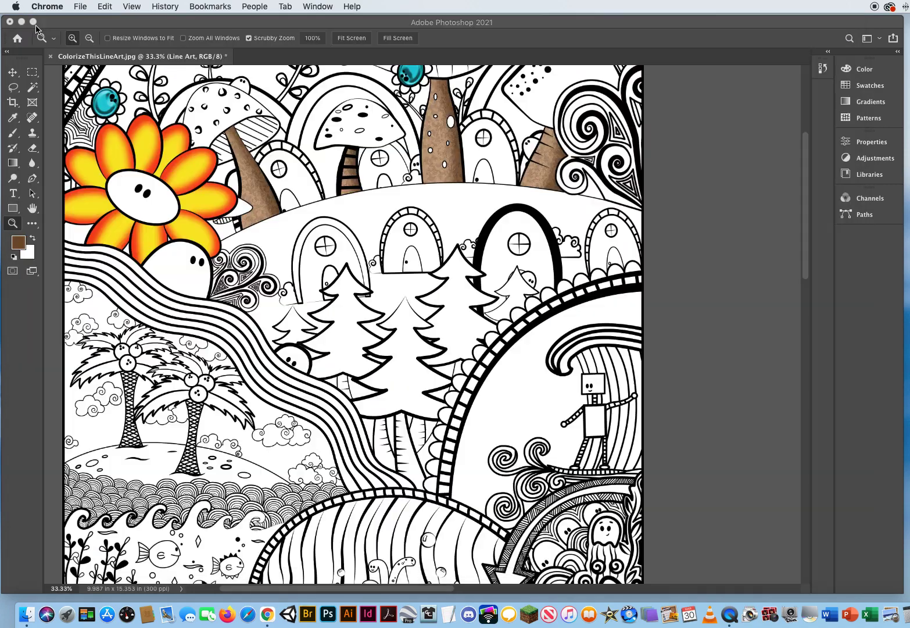
click(669, 145)
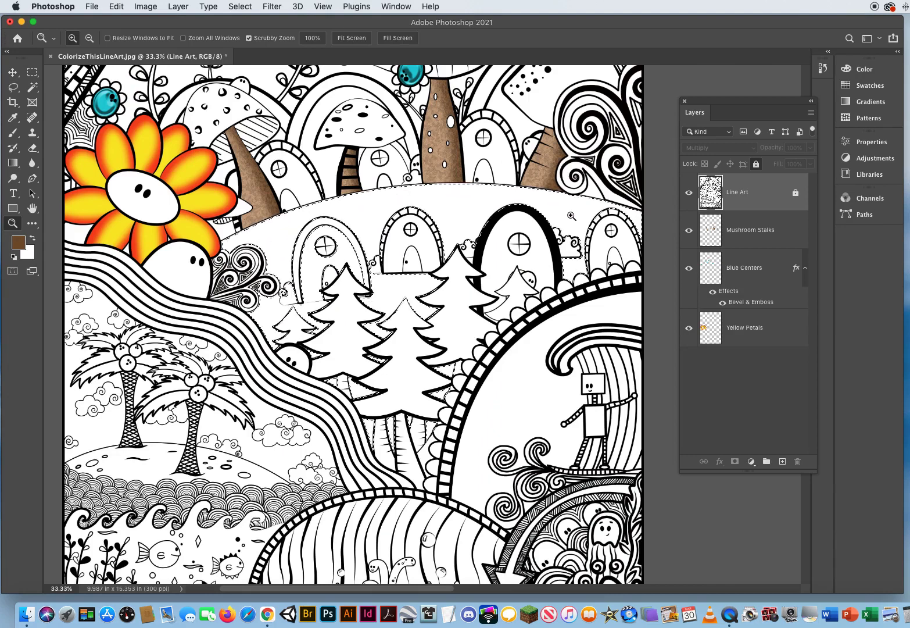
Step: Open the "Green lush grass texture.jpeg" image from the Desktop
click(92, 7)
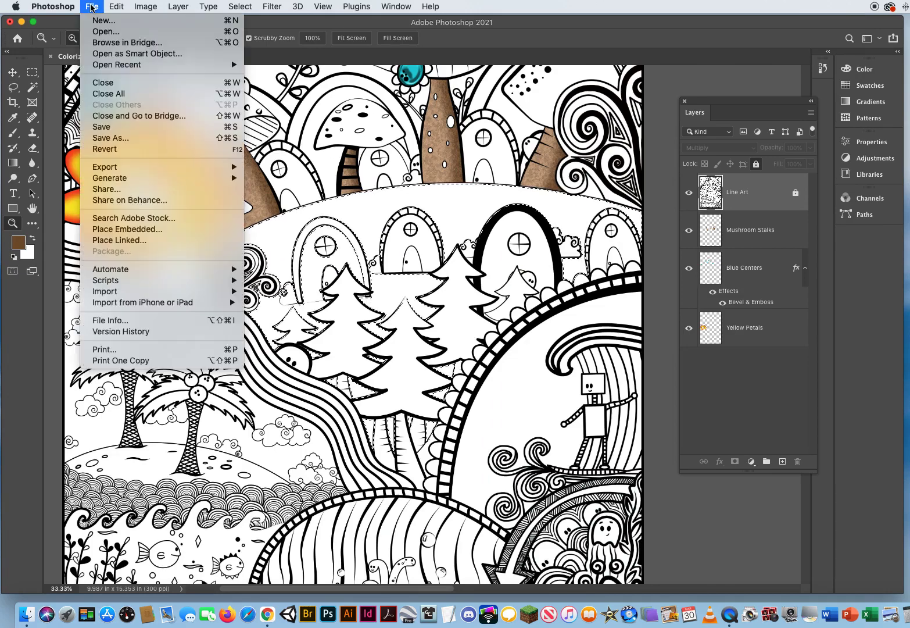
click(95, 32)
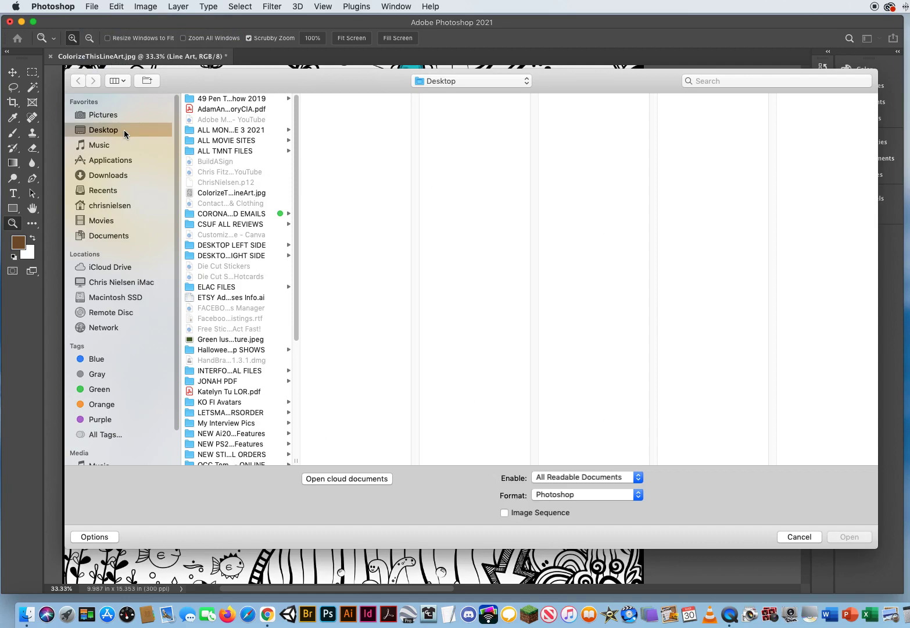
click(229, 341)
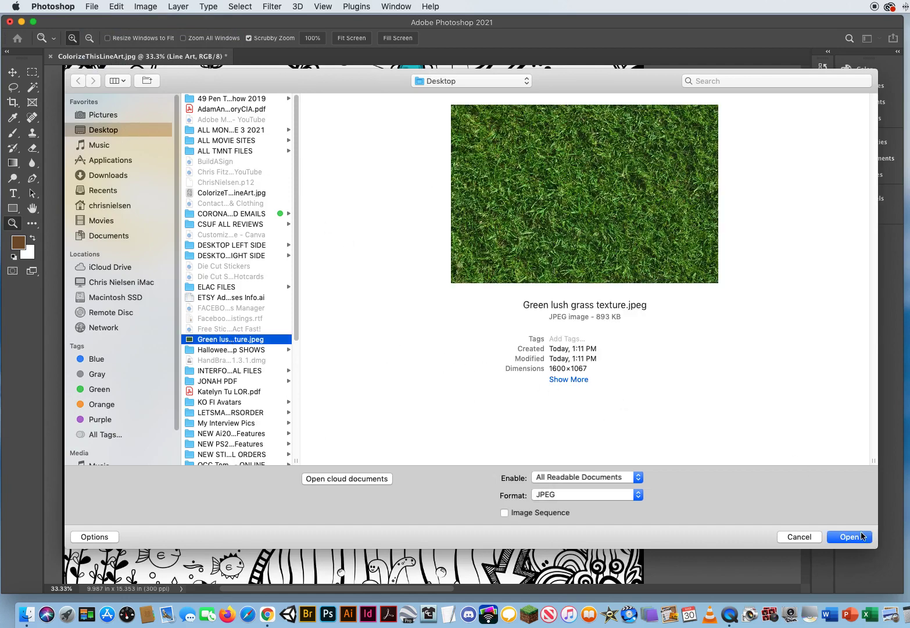
click(850, 537)
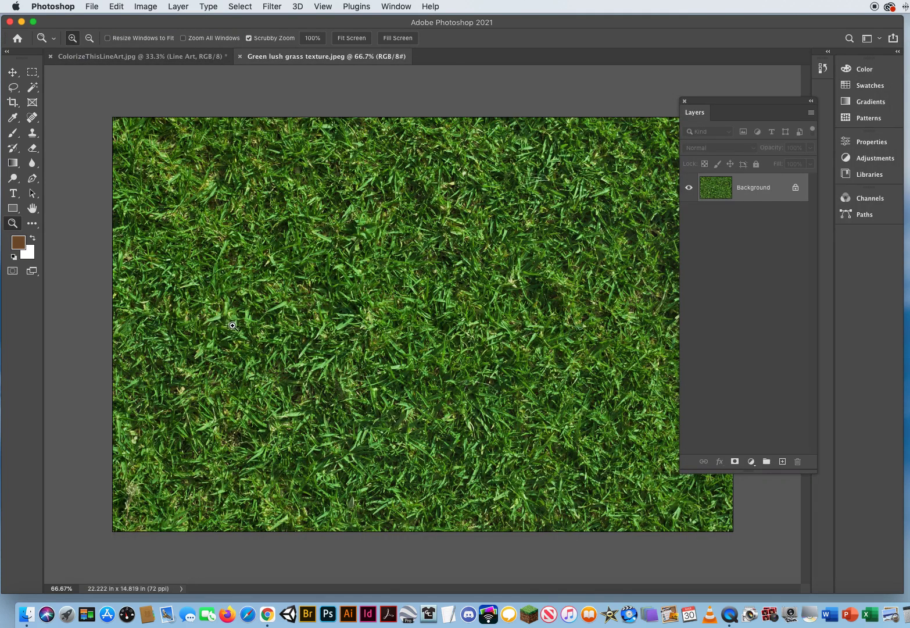
Step: Copy the entire grass texture image and return to the ColorizeThisLineArt.jpg document
key(super+a)
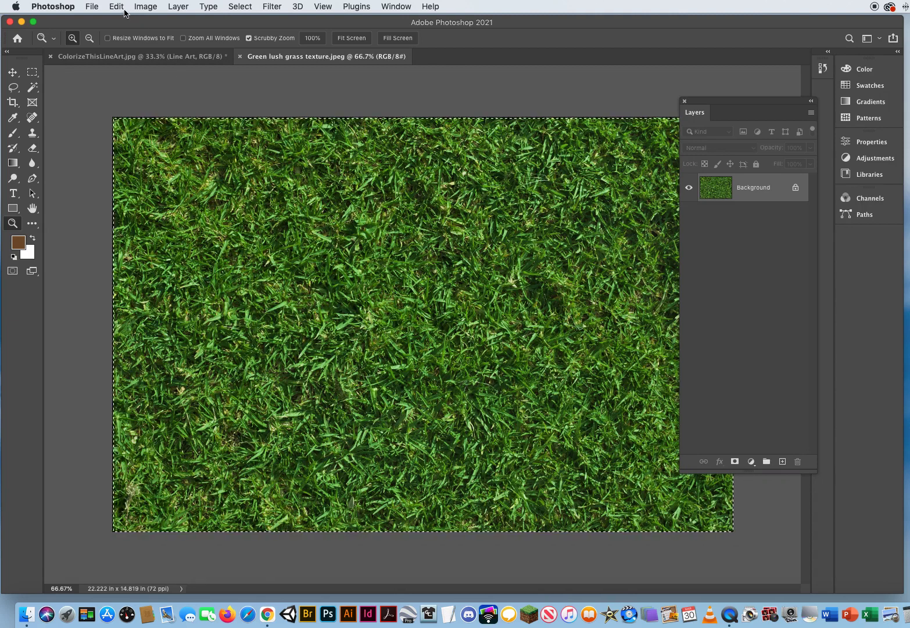
click(116, 7)
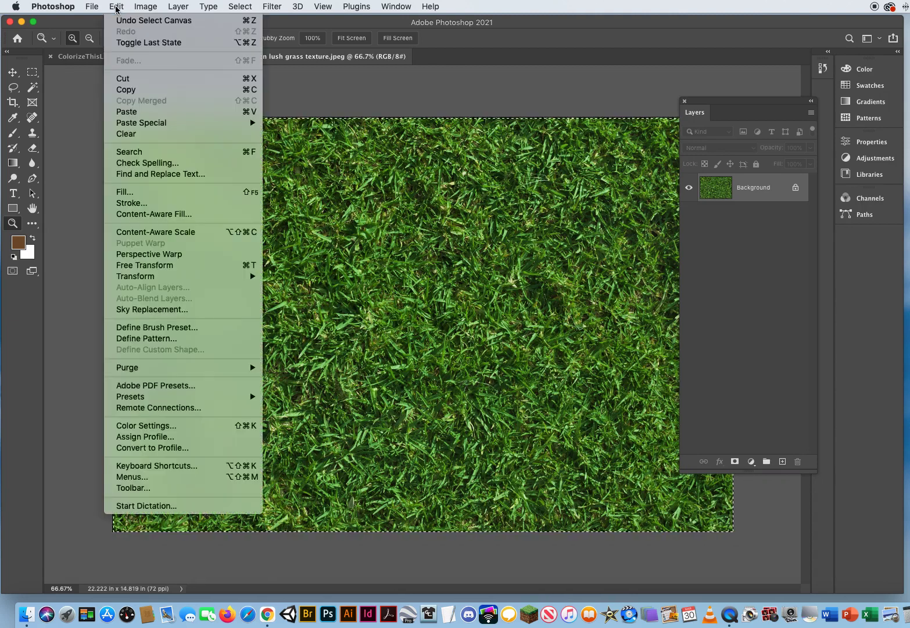
click(132, 91)
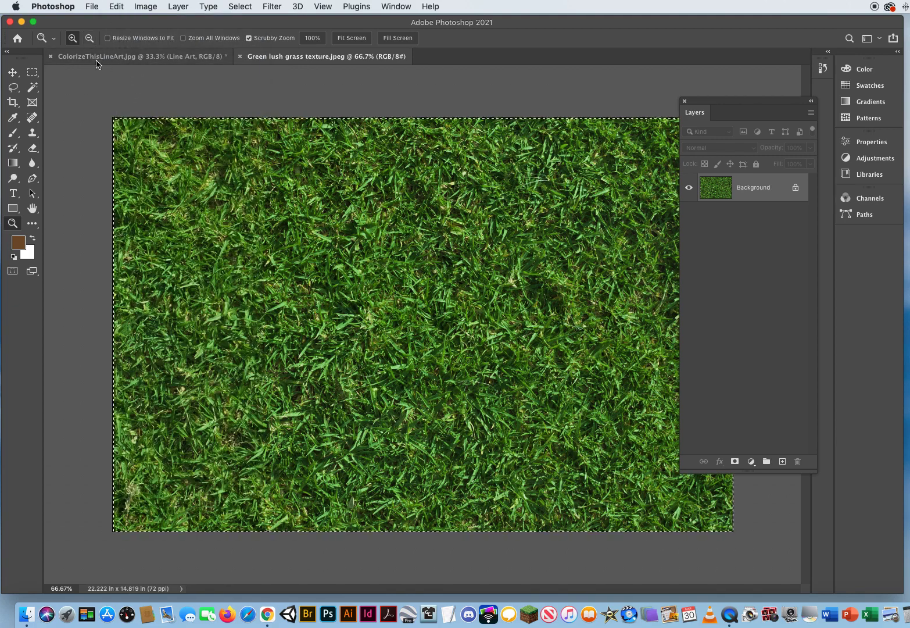
click(107, 57)
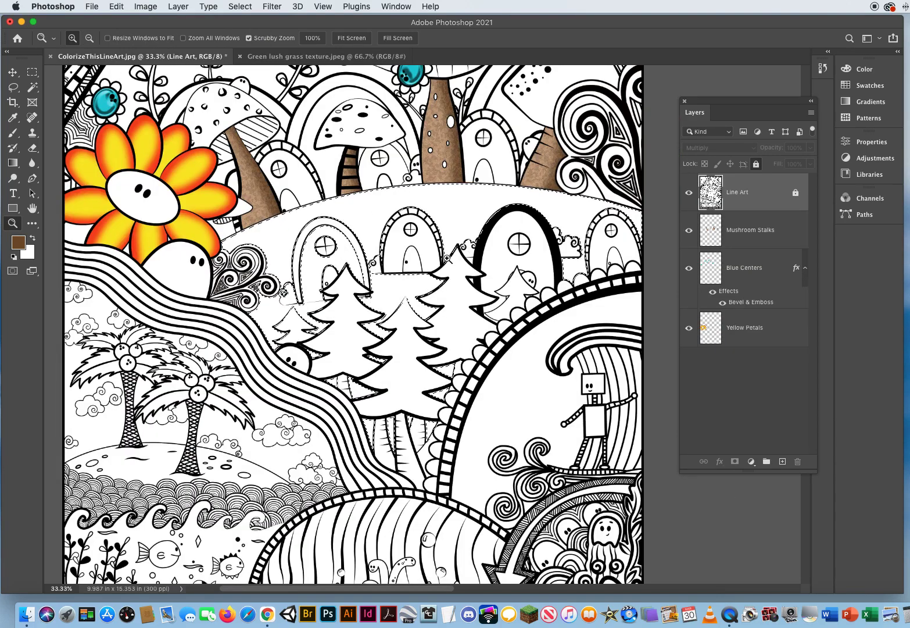
click(116, 6)
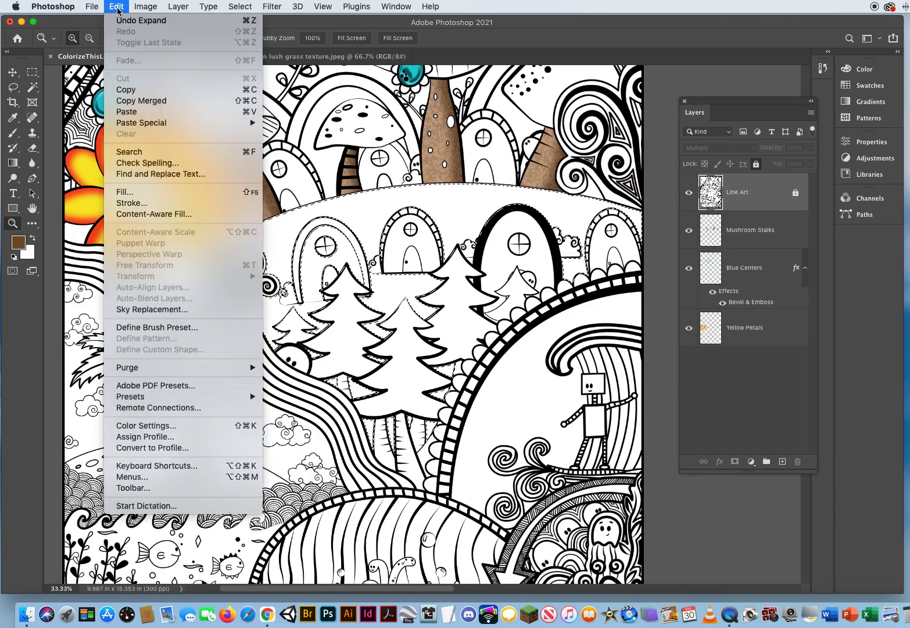
click(127, 113)
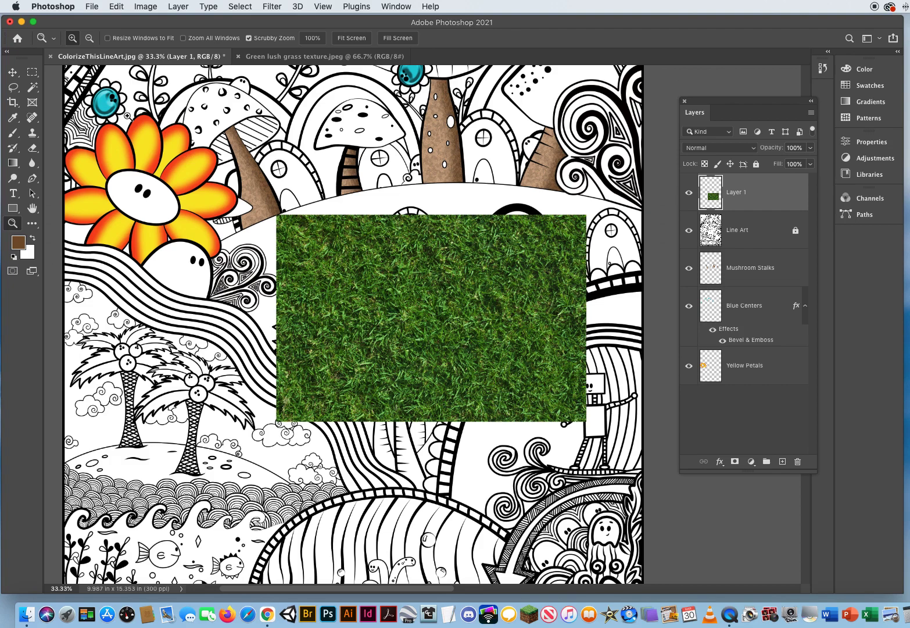
click(118, 6)
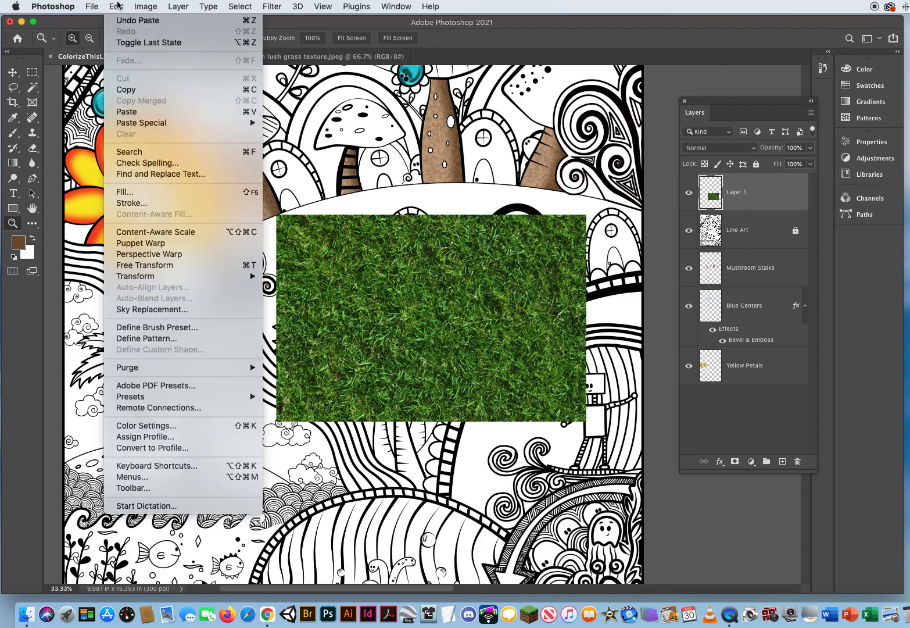
key(super+z)
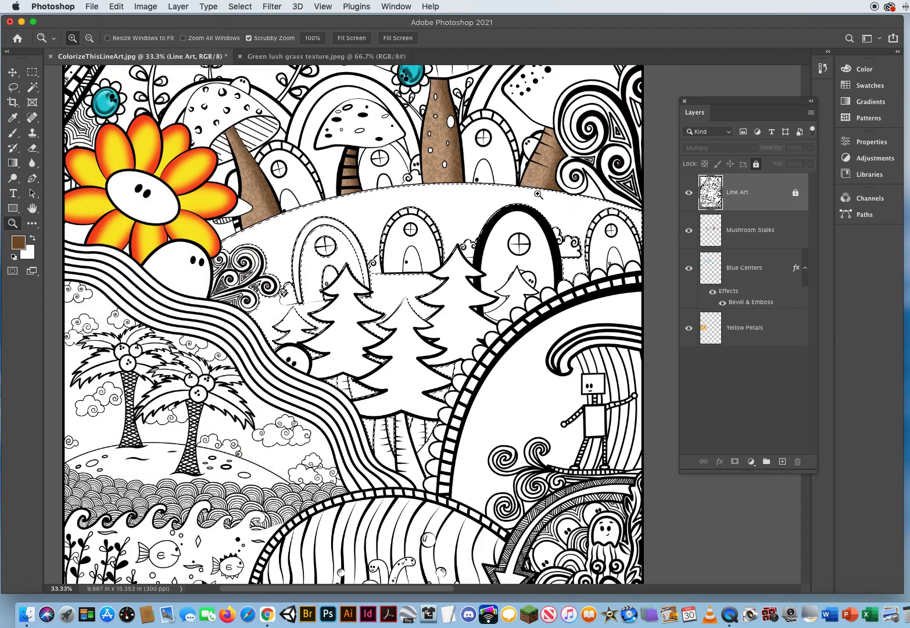
Step: Paste the copied grass into the hill selection with Paste Into, and move the resulting masked layer below the Line Art layer
click(115, 7)
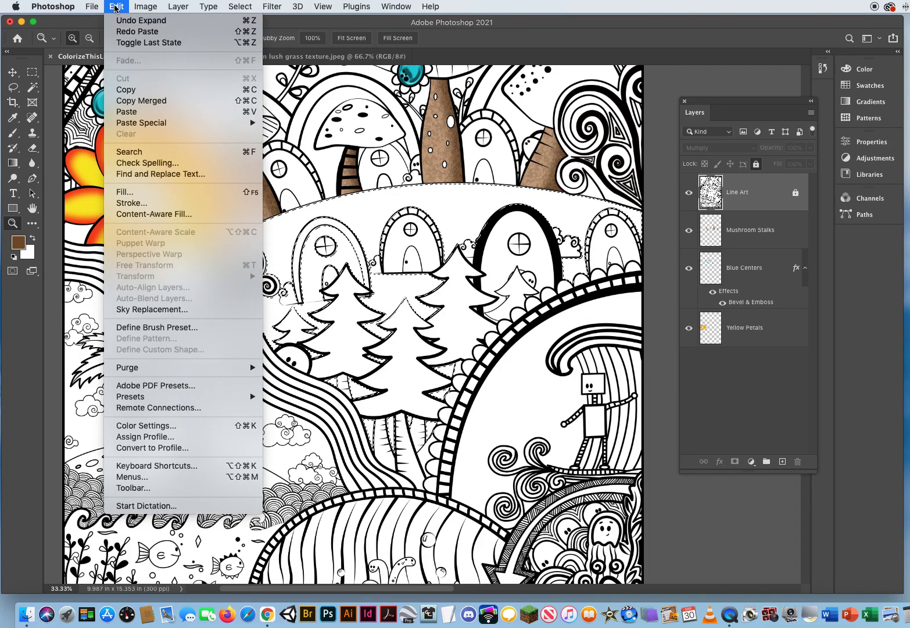
mouse_move(130, 124)
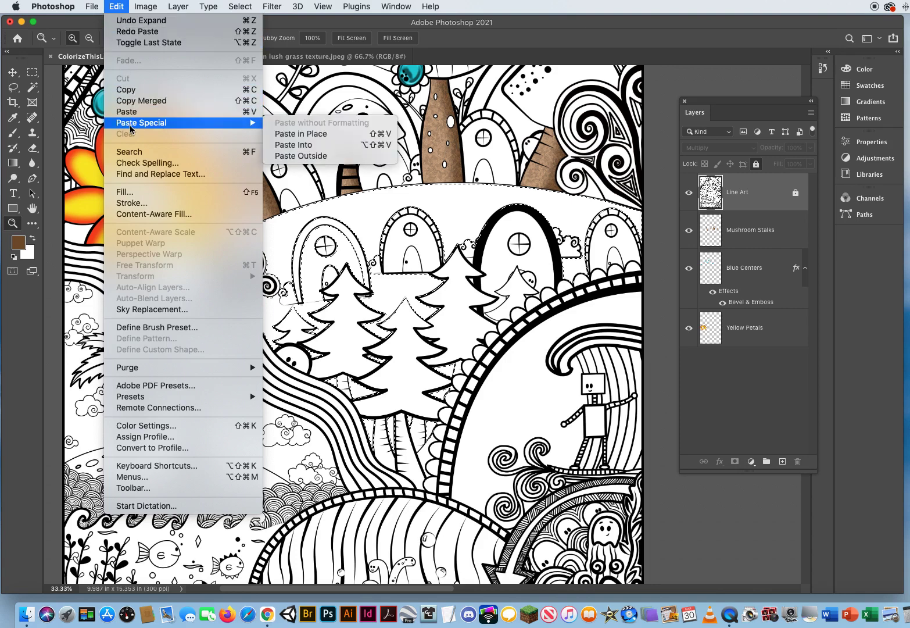
click(299, 149)
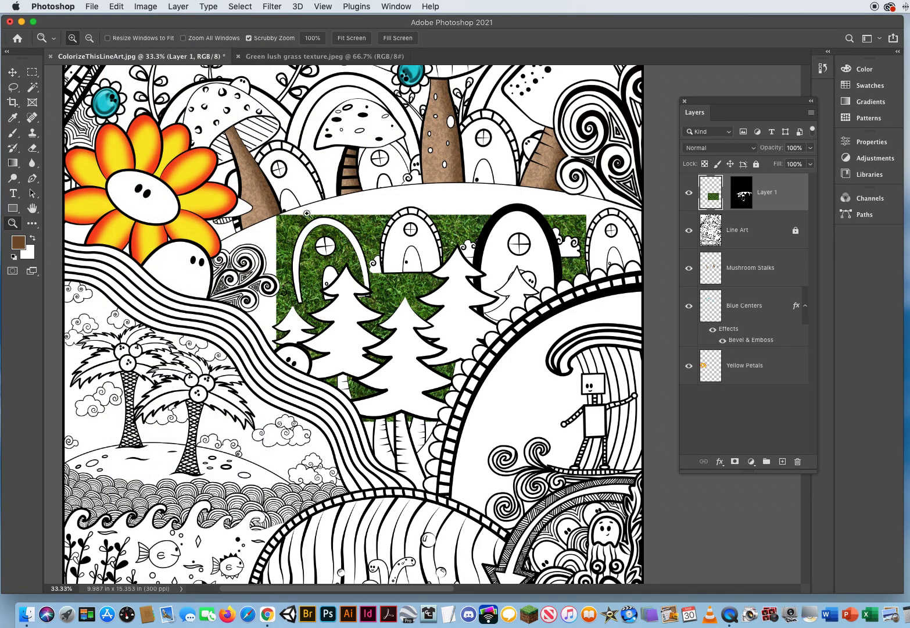
key(alt)
alt+click(361, 268)
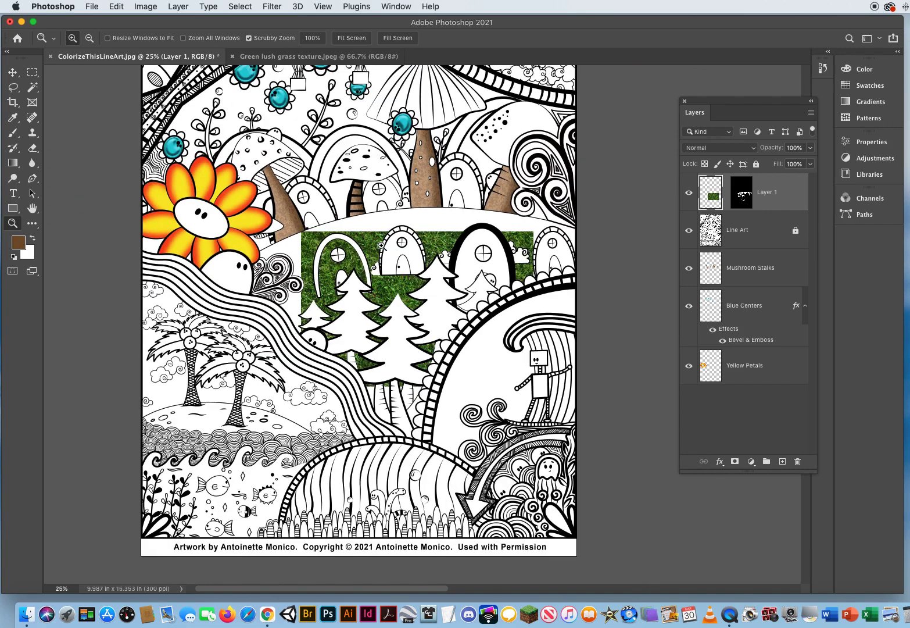
drag(788, 192, 779, 254)
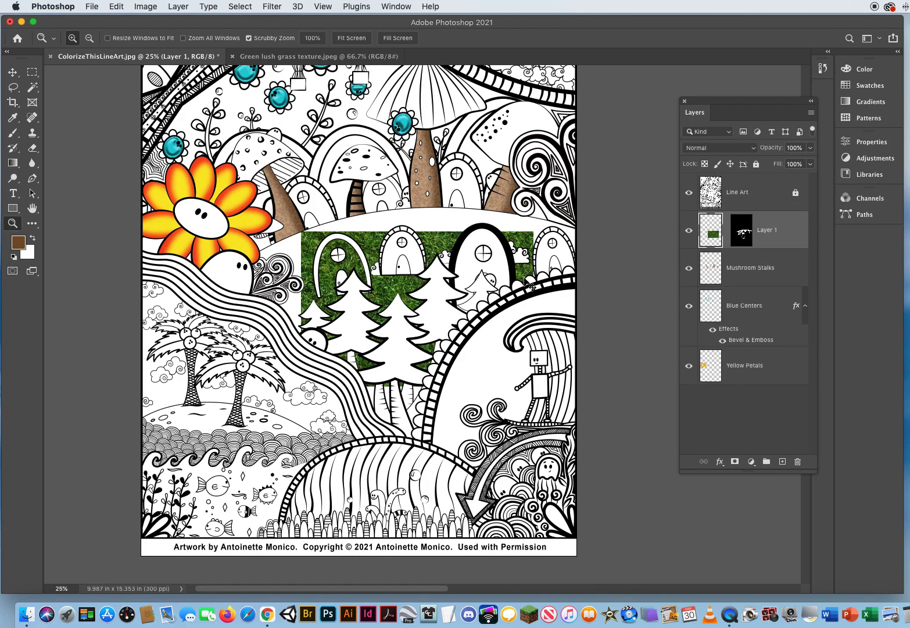
Step: Scale the grass proportionally to about 160% with Free Transform so that it covers the whole masked hill
key(super+t)
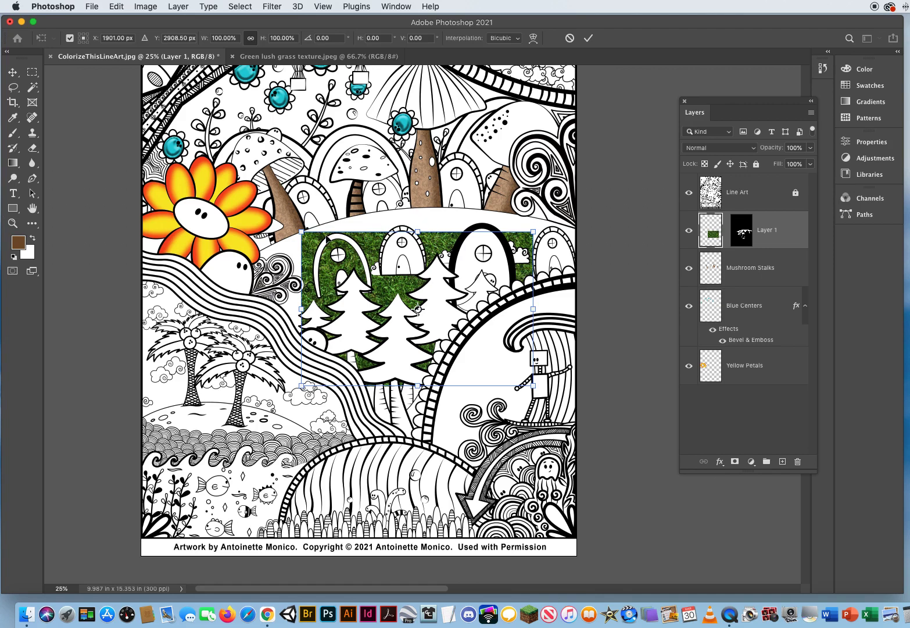
drag(301, 231, 228, 189)
drag(534, 386, 607, 425)
drag(612, 428, 613, 429)
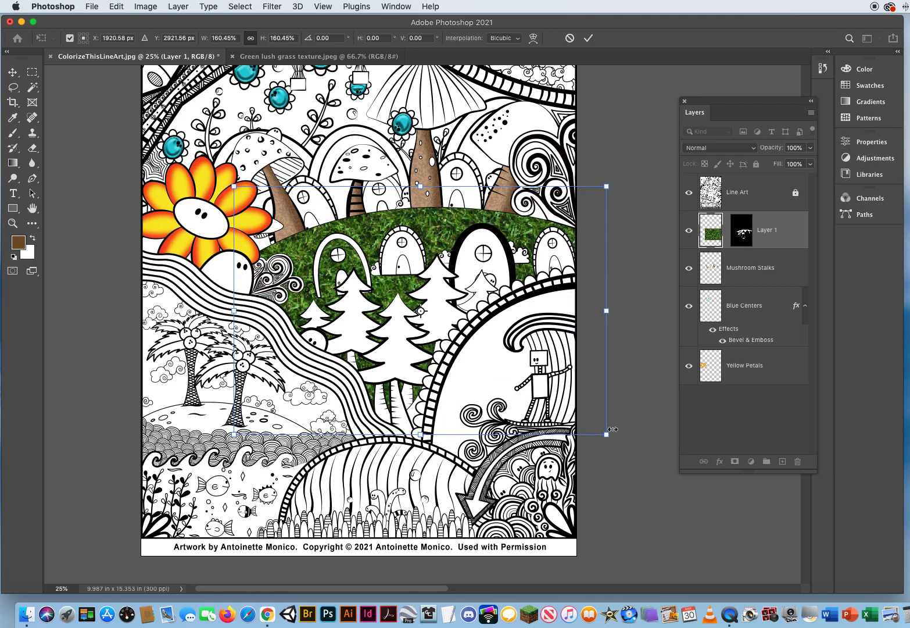
key(Return)
Step: Examine the arched house area up close with the grass layer hidden and shown
key(z)
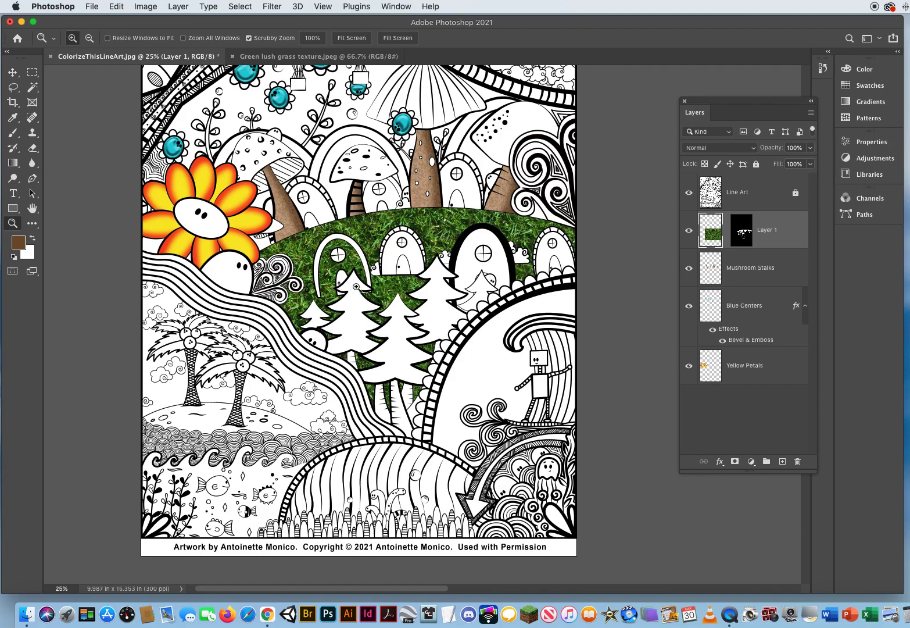
drag(343, 265, 410, 281)
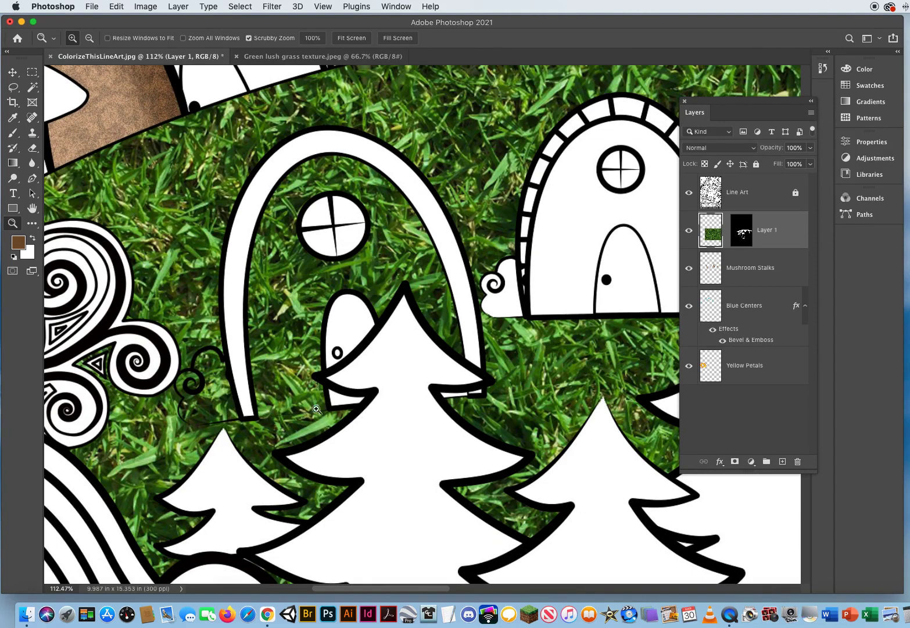
click(689, 231)
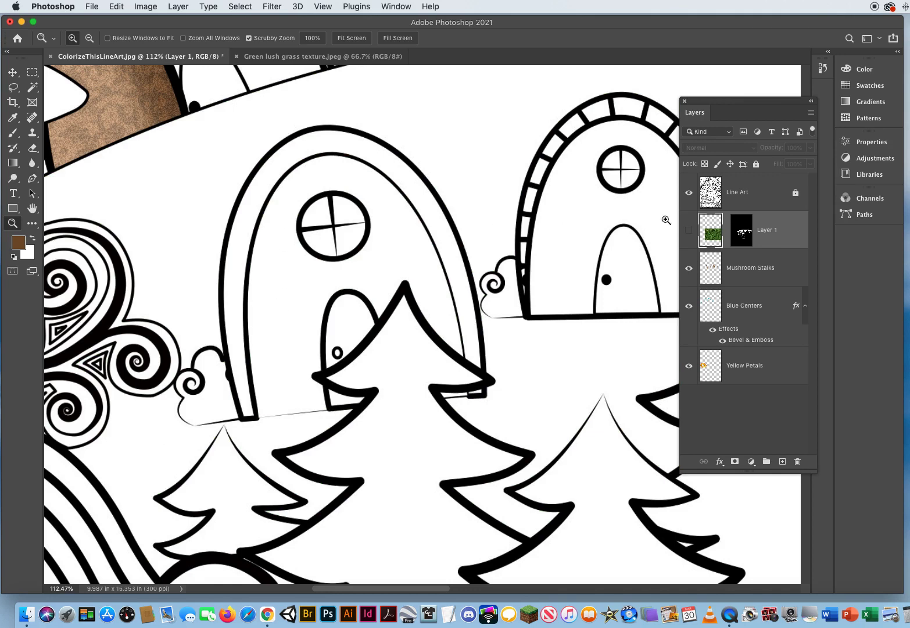
click(689, 232)
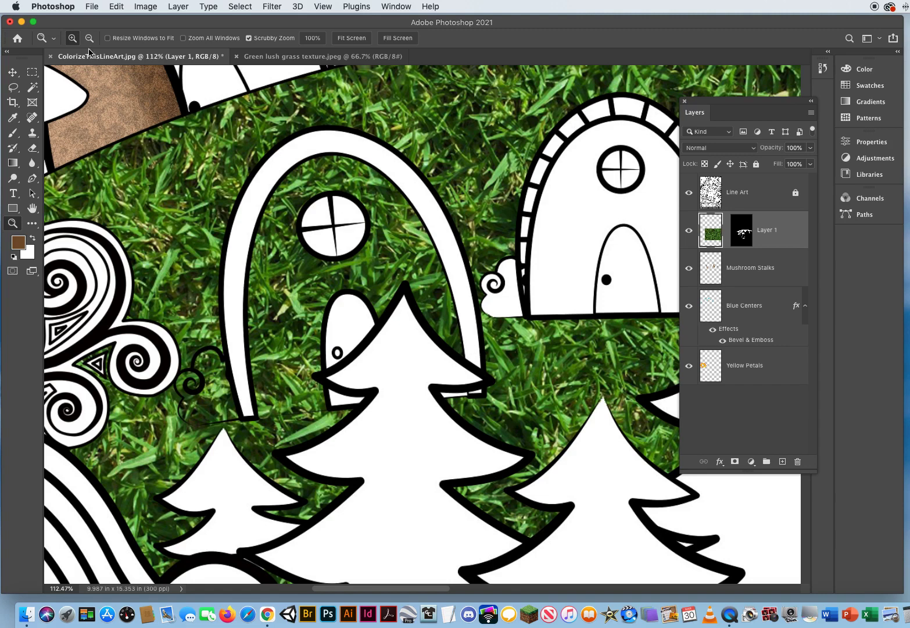
click(117, 6)
mouse_move(134, 126)
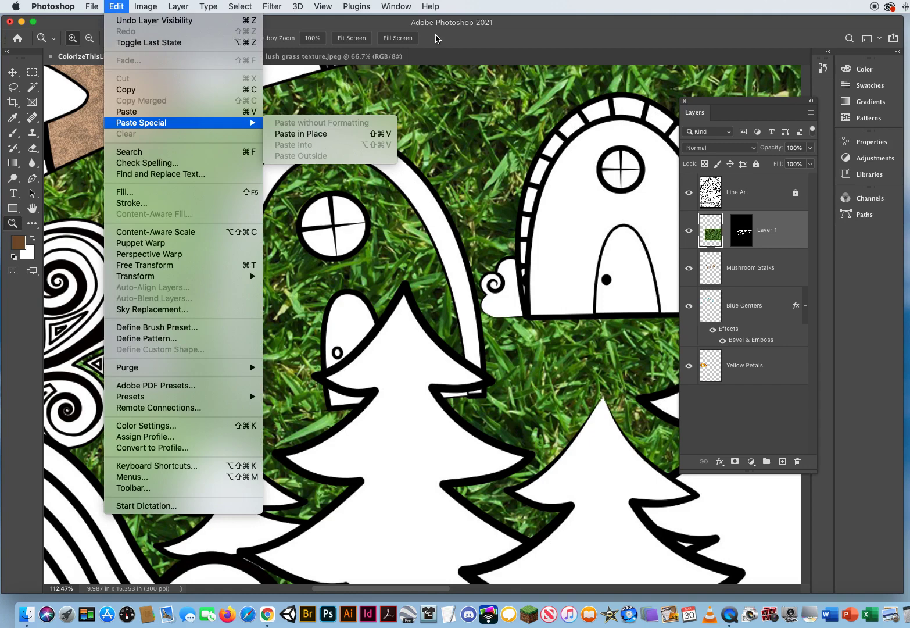
click(436, 37)
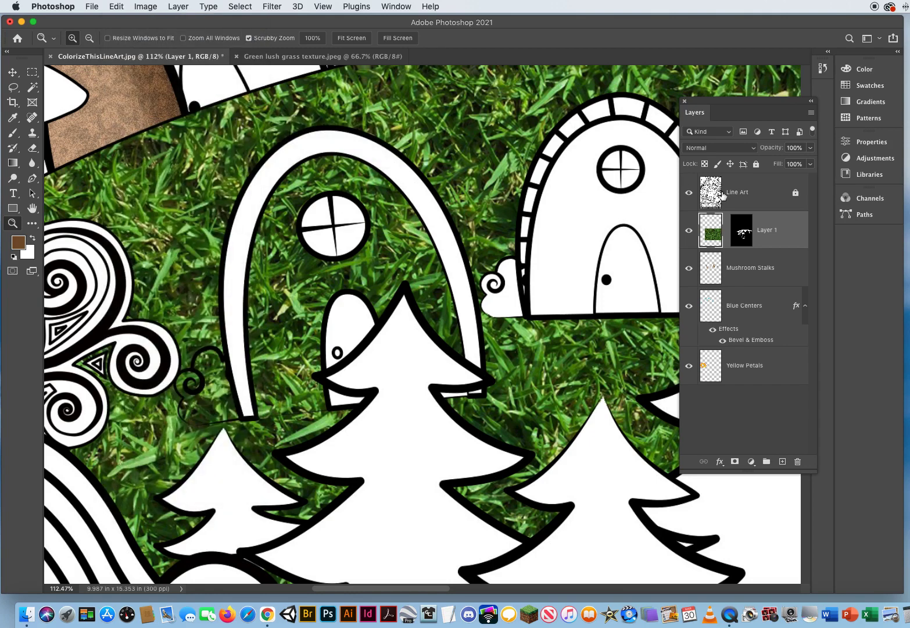
Step: Paint black on the grass layer's mask with a 52 px brush to hide the grass inside the arched house
click(742, 230)
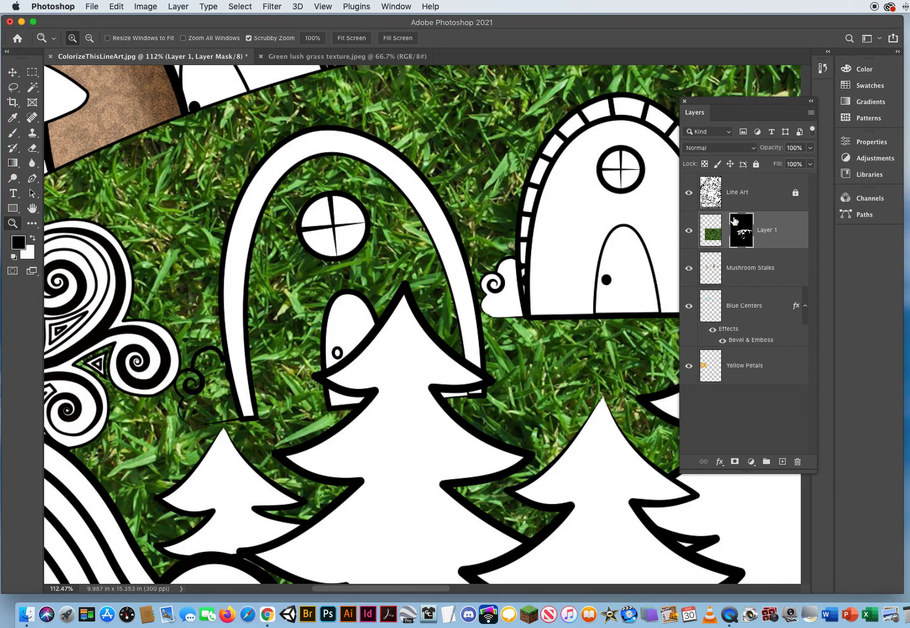
drag(314, 145, 400, 493)
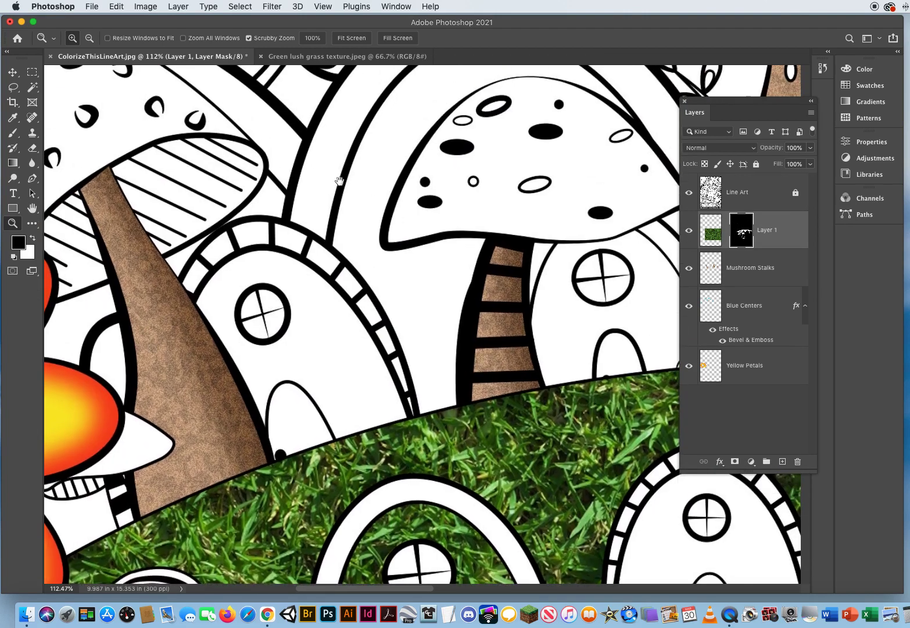
drag(454, 429, 380, 127)
drag(381, 262, 366, 189)
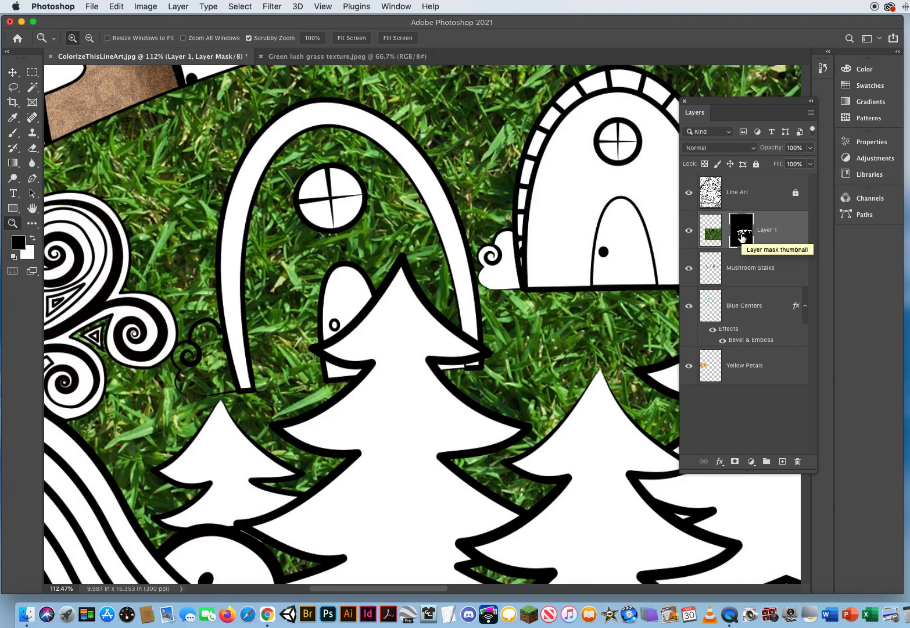
click(13, 132)
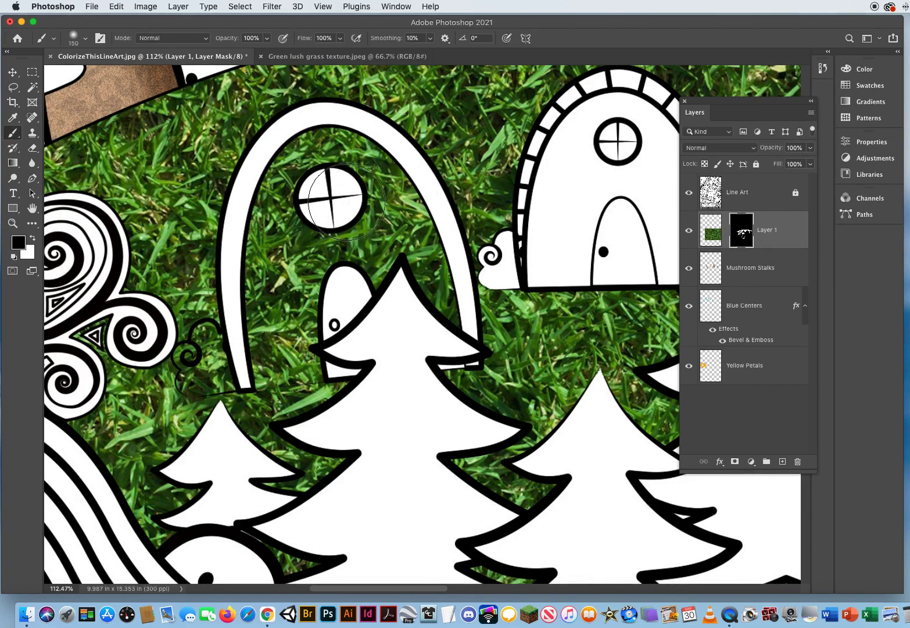
mouse_move(581, 194)
mouse_down()
mouse_move(593, 199)
mouse_move(575, 195)
mouse_move(588, 197)
mouse_move(579, 193)
mouse_move(577, 480)
mouse_move(544, 467)
mouse_up()
key(x)
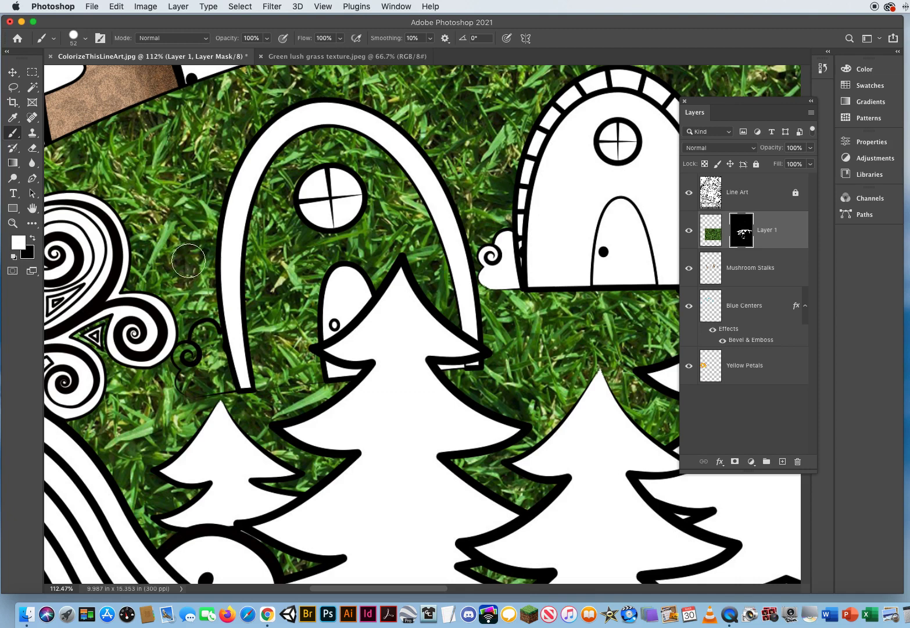
key(x)
mouse_move(254, 371)
mouse_down()
mouse_move(338, 357)
mouse_move(312, 347)
mouse_move(272, 352)
mouse_move(259, 343)
mouse_move(257, 320)
mouse_move(263, 275)
mouse_move(289, 299)
mouse_move(307, 345)
mouse_move(317, 319)
mouse_move(322, 241)
mouse_move(310, 215)
mouse_move(296, 219)
mouse_move(280, 292)
mouse_move(270, 253)
mouse_move(259, 294)
mouse_move(254, 252)
mouse_move(287, 167)
mouse_move(325, 135)
mouse_move(365, 148)
mouse_move(409, 192)
mouse_move(445, 330)
mouse_move(441, 297)
mouse_move(398, 215)
mouse_move(345, 166)
mouse_move(308, 159)
mouse_move(293, 184)
mouse_move(372, 197)
mouse_move(400, 271)
mouse_move(380, 285)
mouse_move(345, 214)
mouse_move(351, 280)
mouse_move(327, 309)
mouse_move(313, 292)
mouse_up()
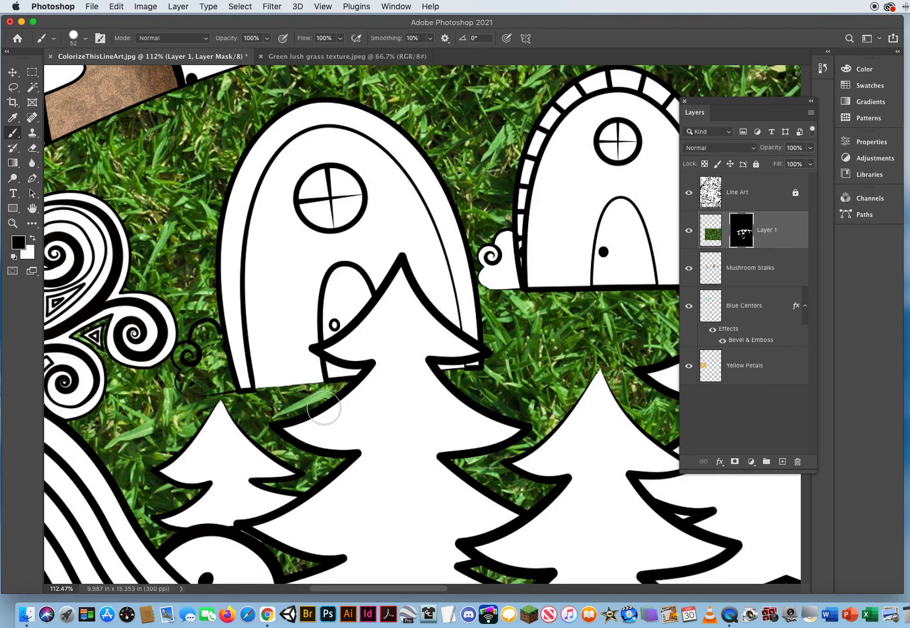
Step: Refine the mask with a 29 px brush, hiding grass on the house's curly bush and the small tree and restoring overpainted grass around them
mouse_move(224, 370)
ctrl+alt+mouse_down()
mouse_move(181, 356)
mouse_move(203, 353)
mouse_move(207, 327)
mouse_move(220, 346)
mouse_move(183, 378)
mouse_move(192, 388)
mouse_move(180, 423)
mouse_move(187, 388)
mouse_move(244, 381)
mouse_move(197, 376)
mouse_move(231, 356)
mouse_move(222, 357)
ctrl+alt+mouse_up()
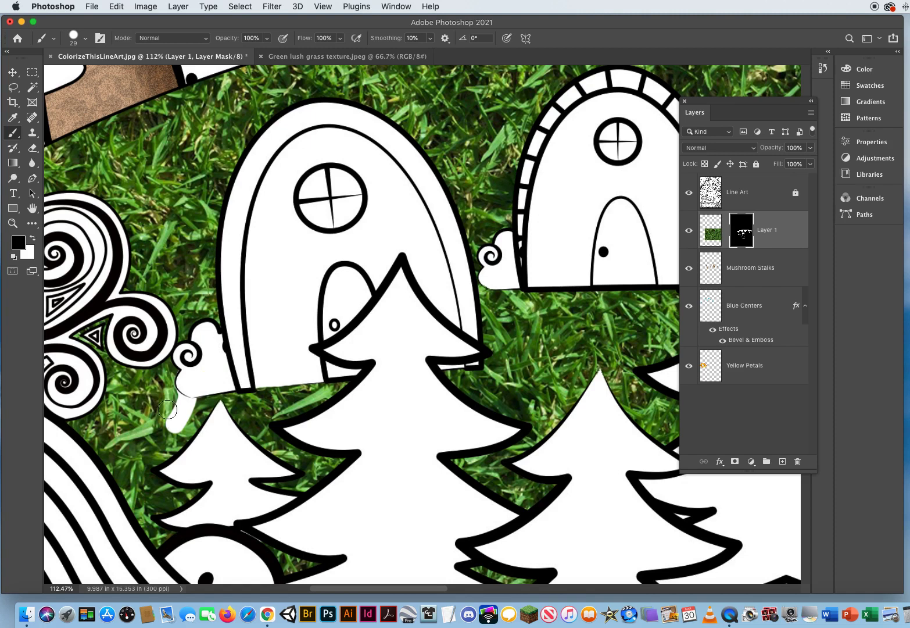
key(x)
mouse_move(163, 420)
mouse_down()
mouse_move(173, 432)
mouse_move(201, 423)
mouse_move(175, 420)
mouse_move(154, 401)
mouse_move(201, 408)
mouse_move(172, 401)
mouse_move(196, 412)
mouse_move(222, 445)
mouse_up()
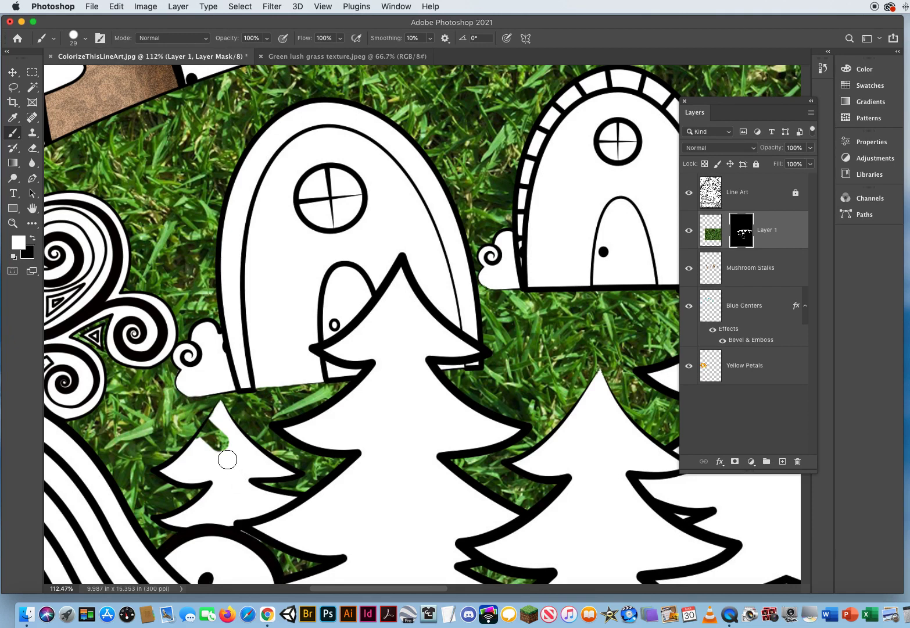
key(x)
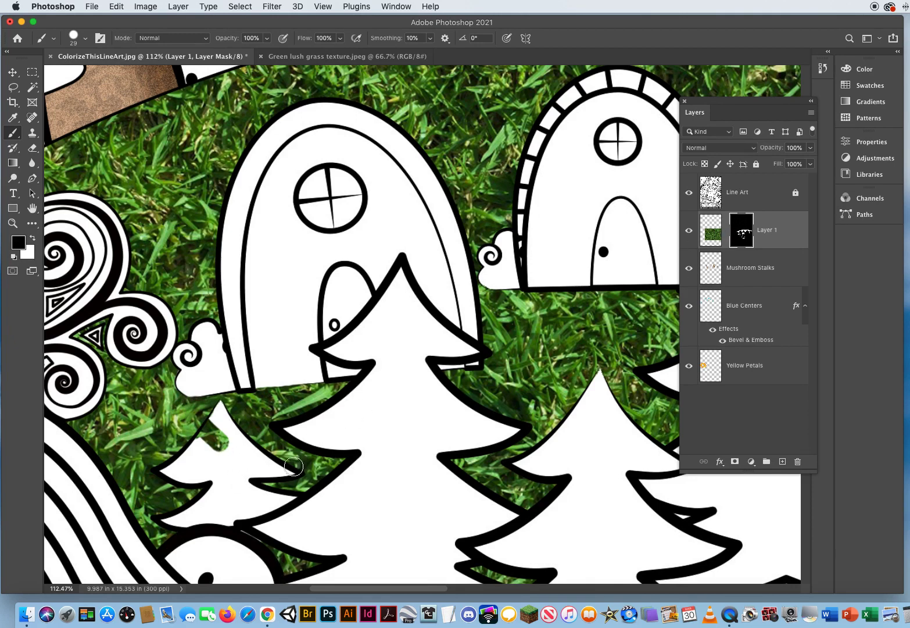
mouse_move(218, 422)
mouse_down()
mouse_move(202, 449)
mouse_move(226, 430)
mouse_move(225, 456)
mouse_up()
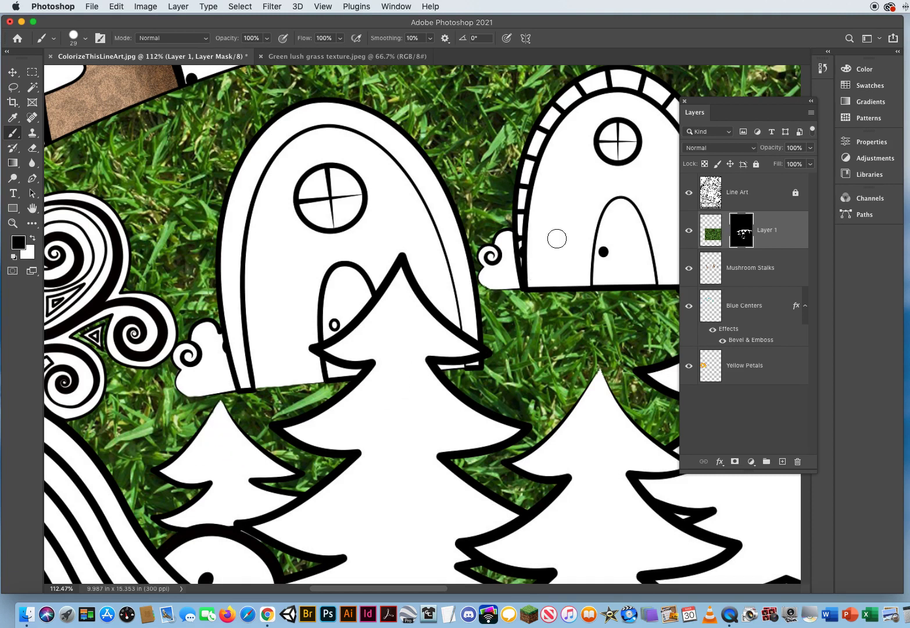
Step: Paint white on the grass layer's mask to reveal grass in the two gaps between the large pine tree and the thick-outlined house
drag(574, 220, 196, 359)
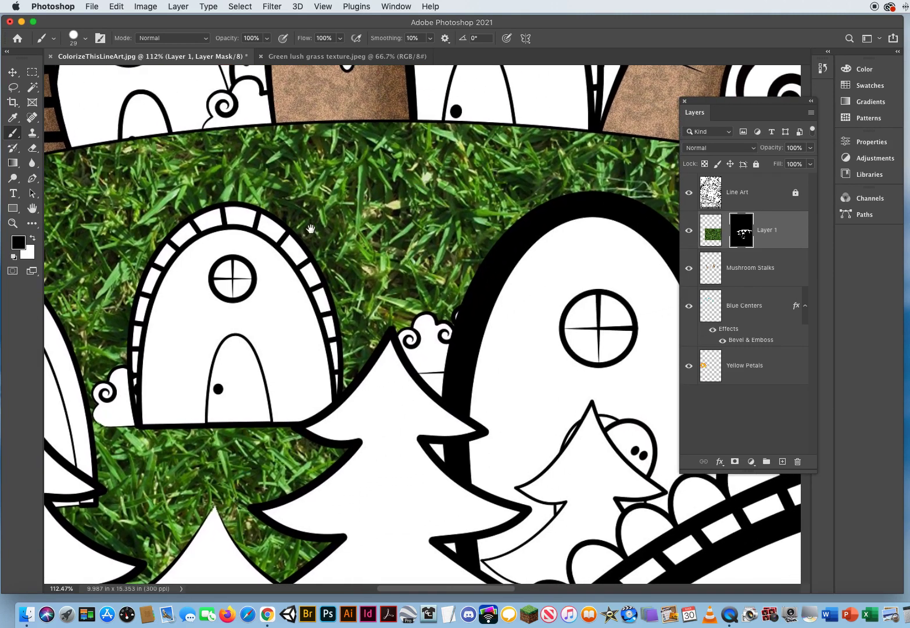
mouse_move(456, 388)
mouse_down()
mouse_move(308, 335)
mouse_move(100, 346)
mouse_move(87, 336)
mouse_move(215, 328)
mouse_move(316, 271)
mouse_move(441, 223)
mouse_up()
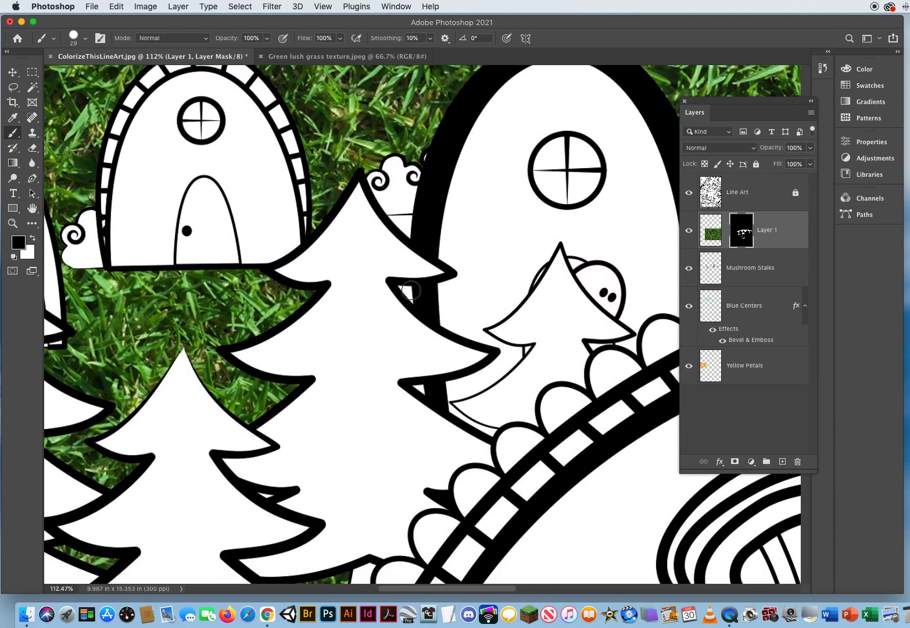
key(x)
drag(401, 288, 427, 305)
mouse_move(428, 399)
mouse_down()
mouse_move(414, 385)
mouse_move(428, 407)
mouse_up()
Step: Paint white on the mask over the middle pine tree's tip to reveal grass, and paint that spot black to hide it again
mouse_move(279, 456)
mouse_down()
mouse_move(345, 368)
mouse_move(378, 400)
mouse_up()
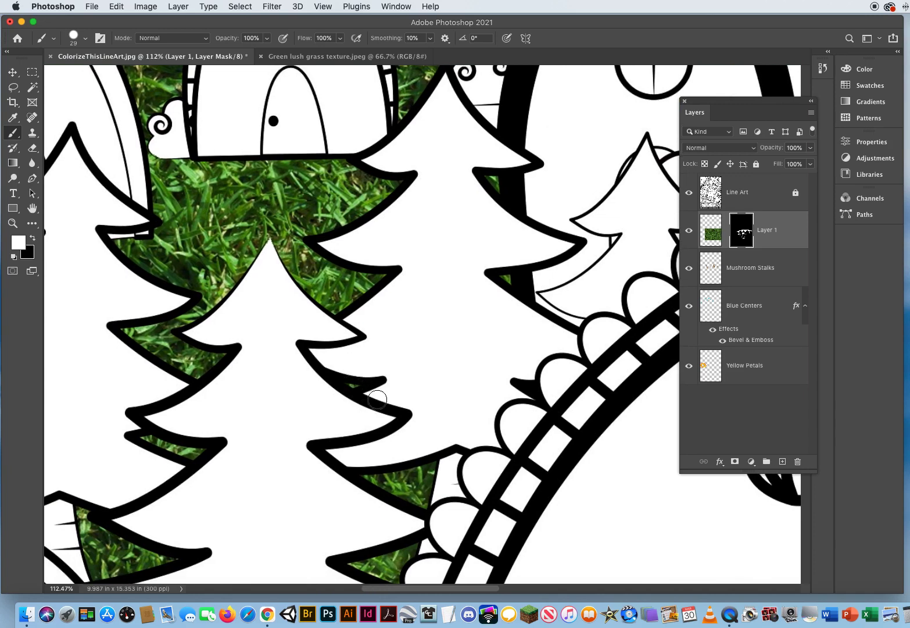
mouse_move(162, 305)
mouse_down()
mouse_move(291, 305)
mouse_move(642, 439)
mouse_up()
scroll(419, 340, down, 5)
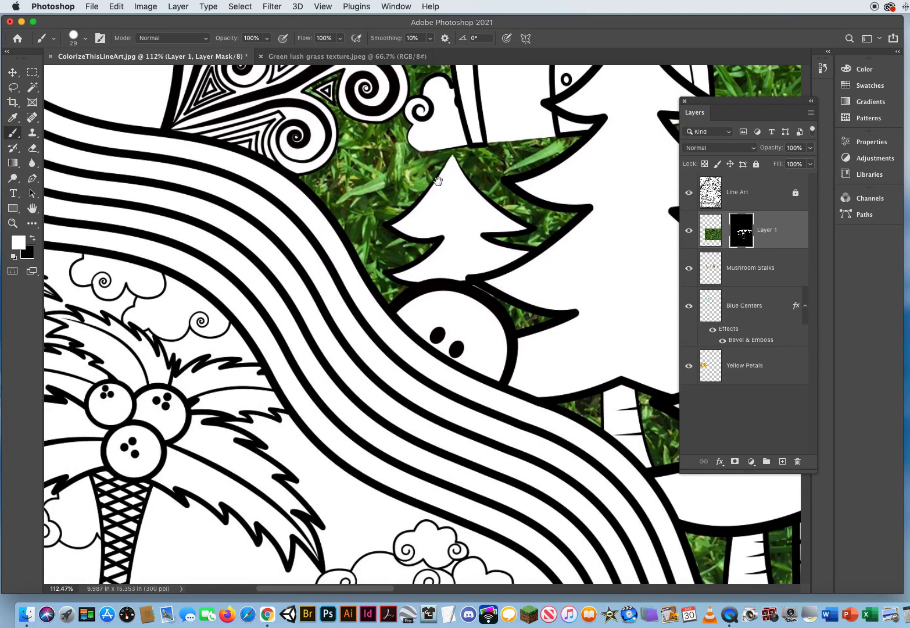
scroll(550, 309, right, 2)
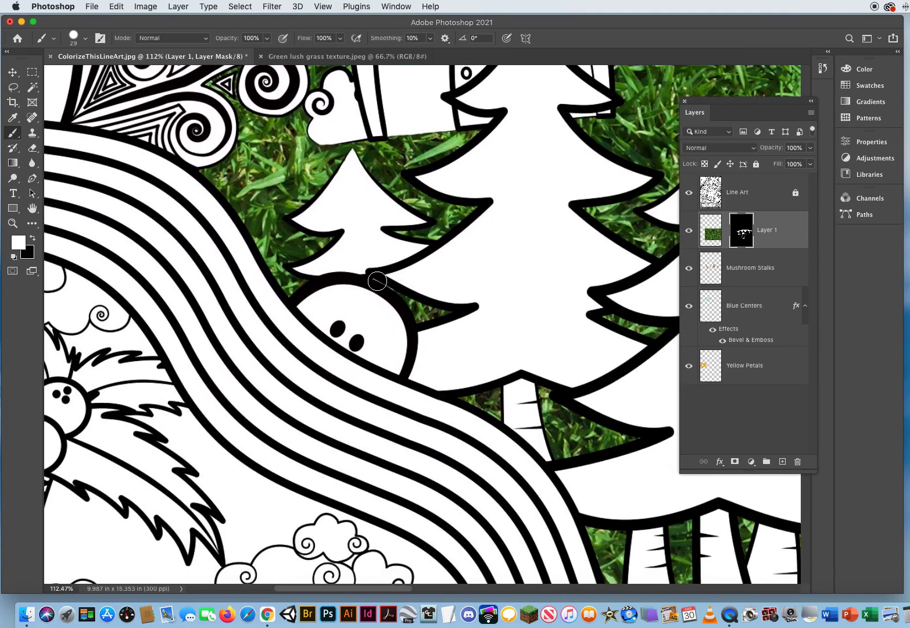
drag(523, 383, 229, 356)
drag(395, 219, 368, 389)
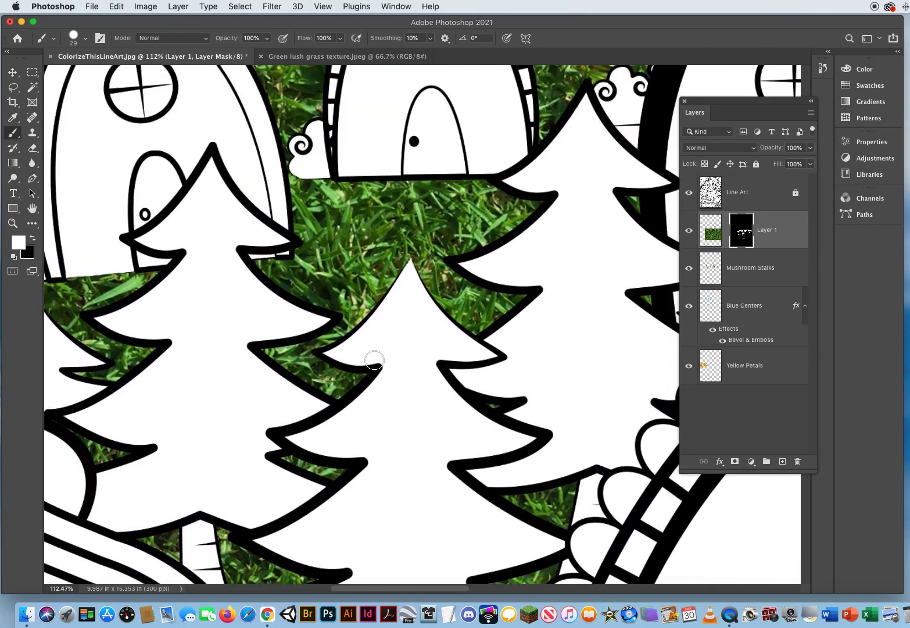
mouse_move(375, 298)
mouse_down()
mouse_move(390, 285)
mouse_move(392, 310)
mouse_move(419, 319)
mouse_up()
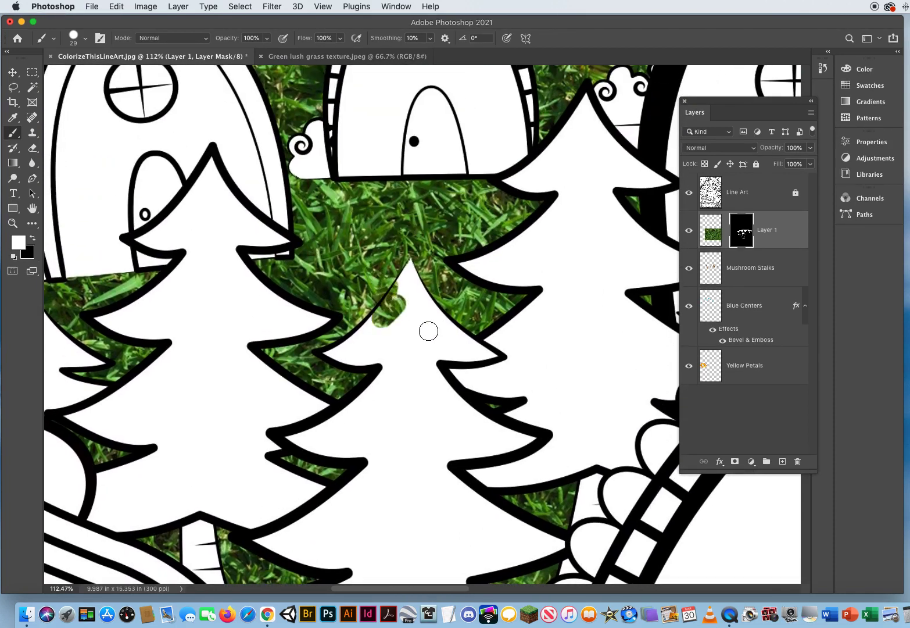
key(x)
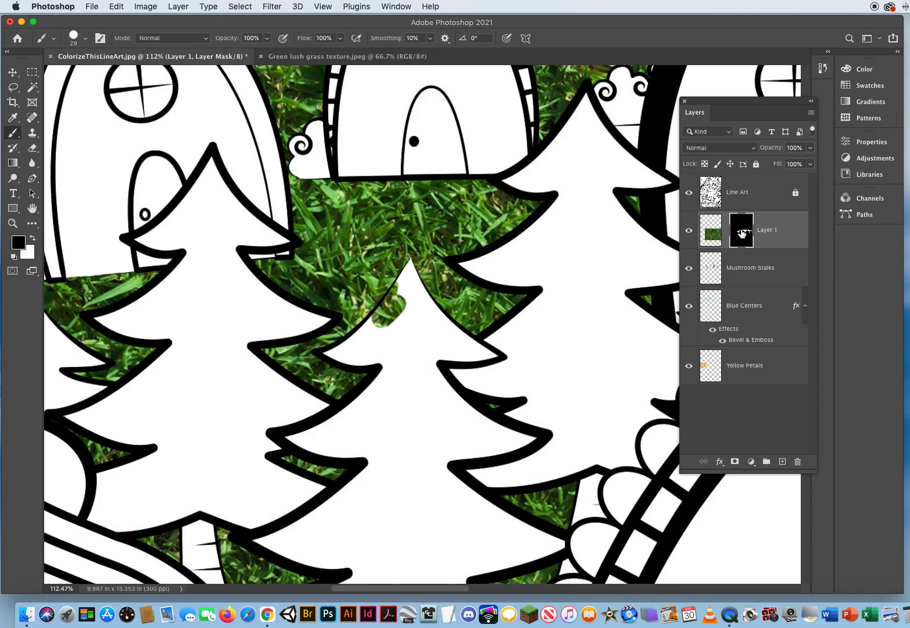
mouse_move(405, 284)
mouse_down()
mouse_move(369, 332)
mouse_move(407, 303)
mouse_up()
Step: Select the Line Art layer and save the layered artwork on the Desktop in Photoshop format, named with the author's name plus ColoringLineArt
click(12, 223)
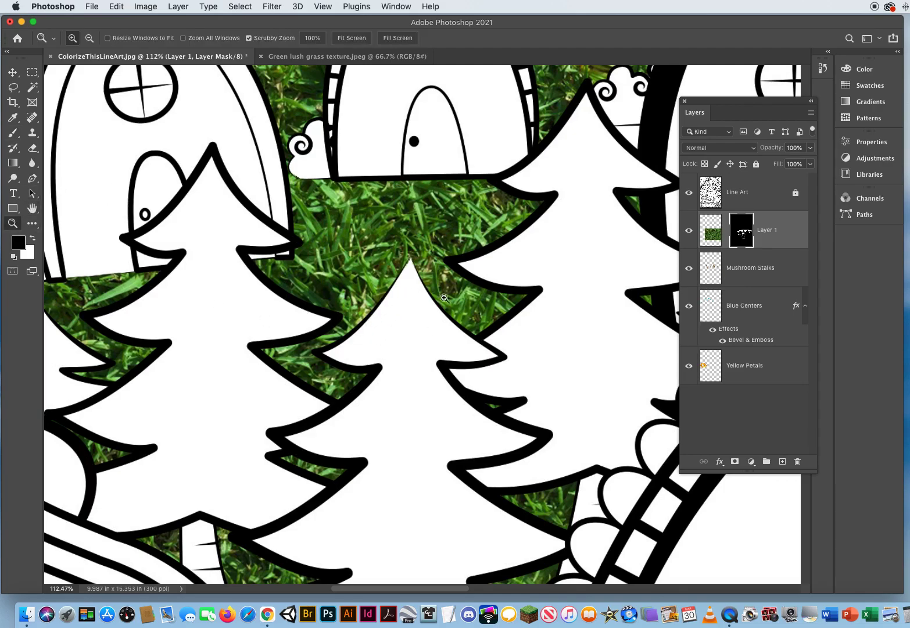
drag(414, 297, 279, 273)
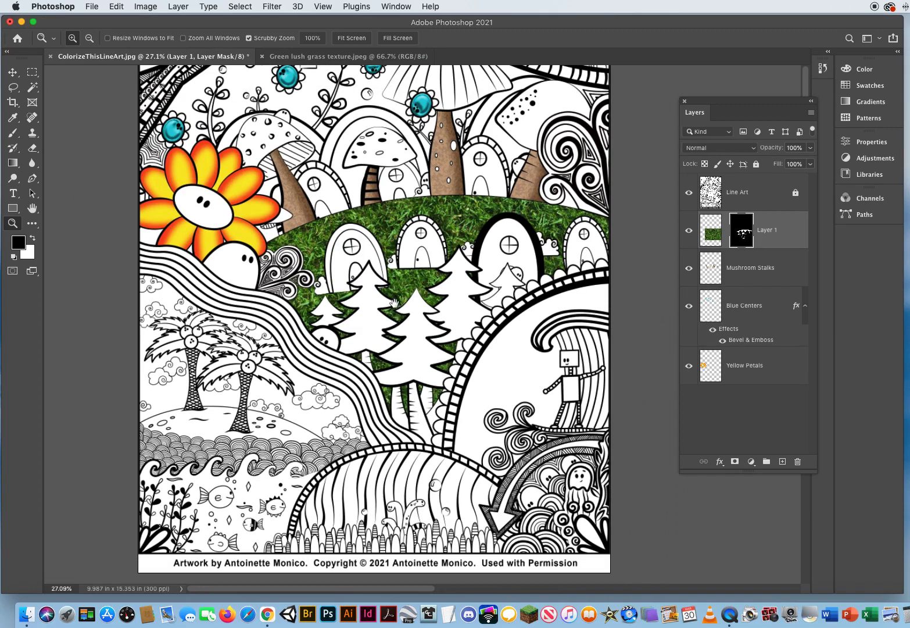
scroll(426, 419, up, 5)
scroll(427, 420, right, 3)
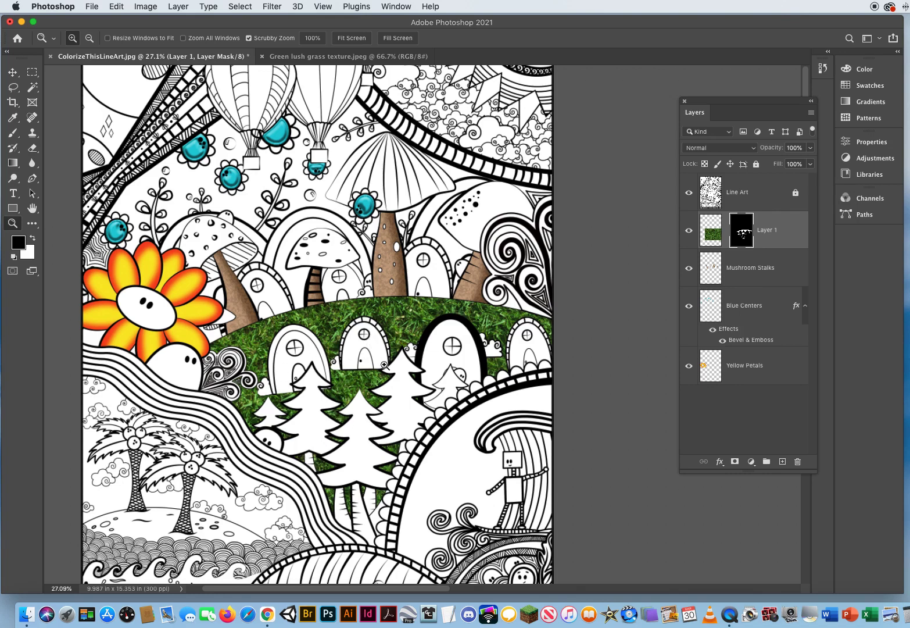
click(736, 192)
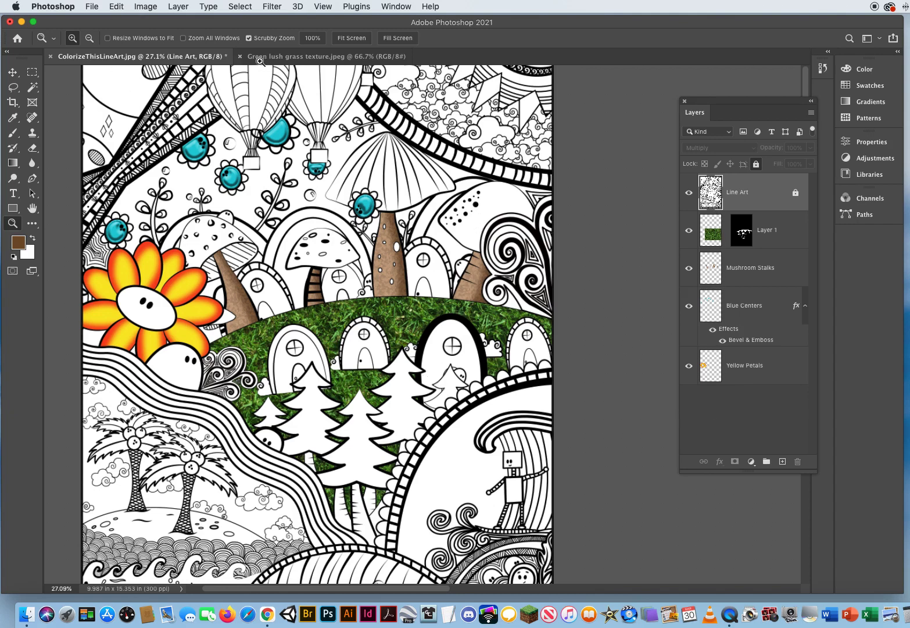
click(92, 7)
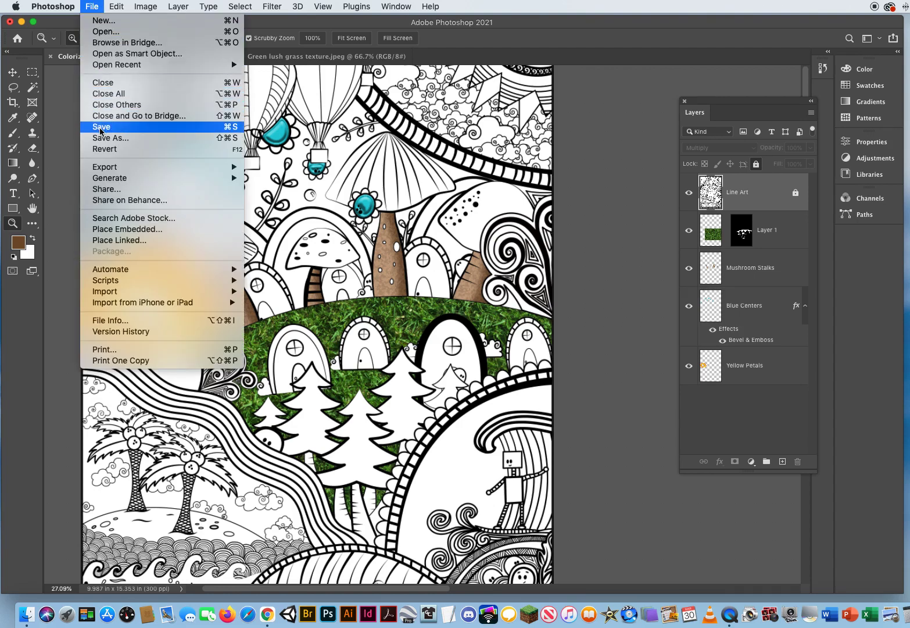
click(101, 128)
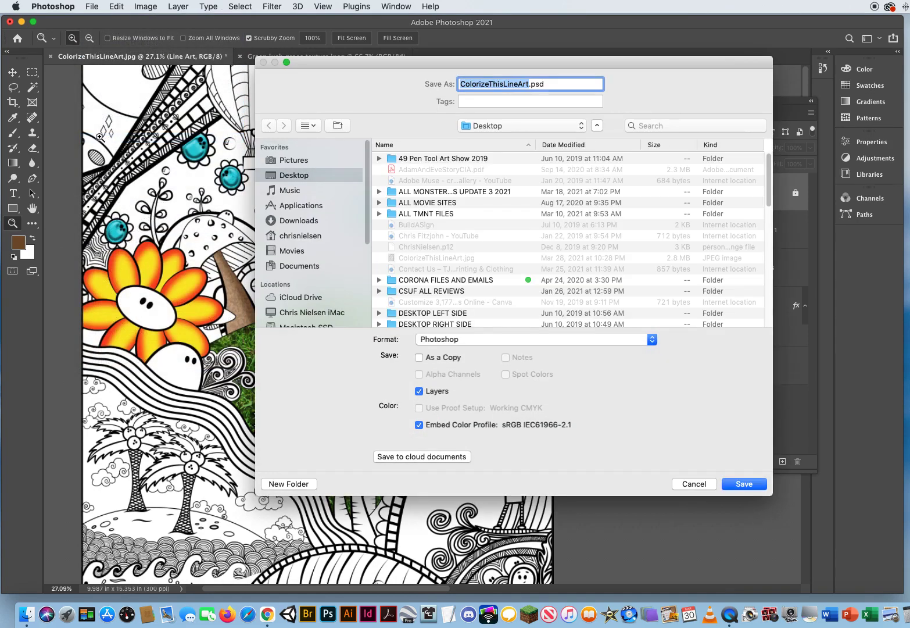
text(NielsenChri)
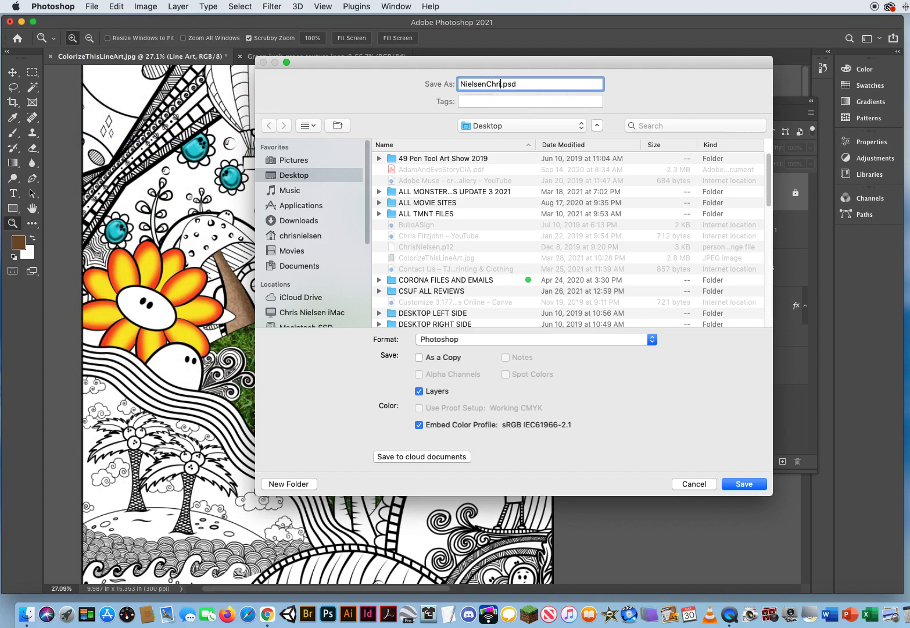
text(sColoringLineArt)
click(743, 483)
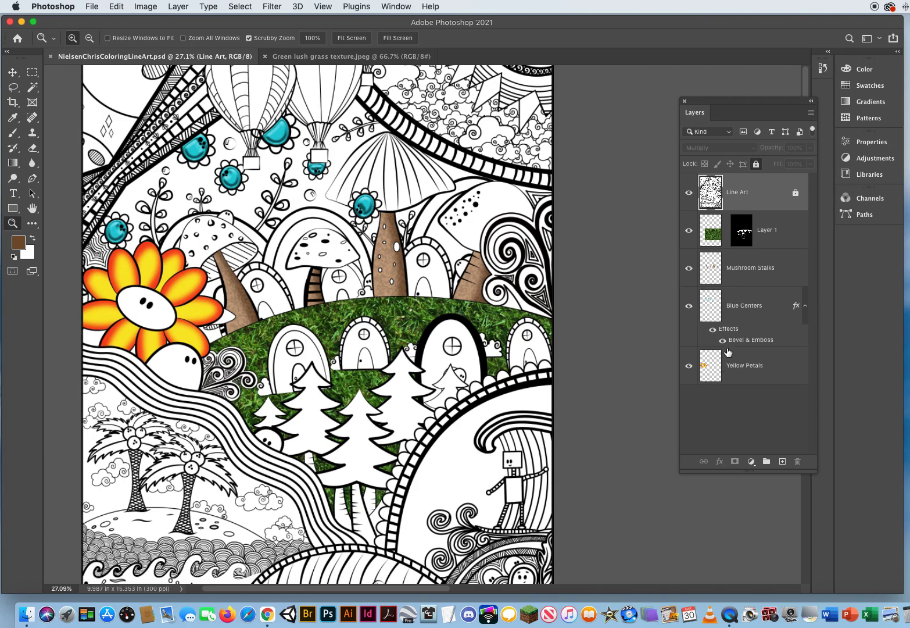
Step: Select the white interior of the thick-outlined house with the Magic Wand on the Line Art layer and expand the selection
click(32, 87)
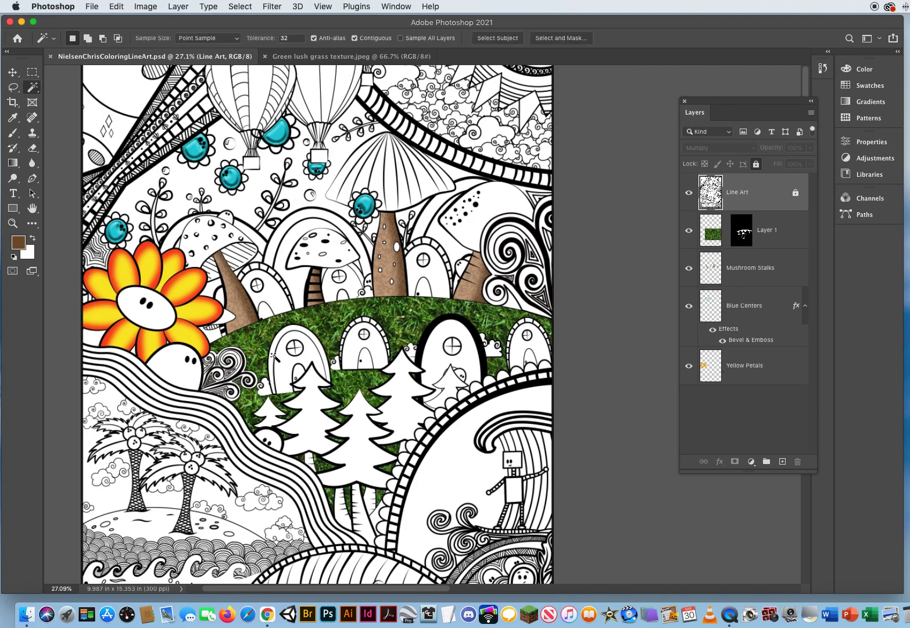
click(283, 368)
key(ctrl+d)
click(441, 358)
click(241, 7)
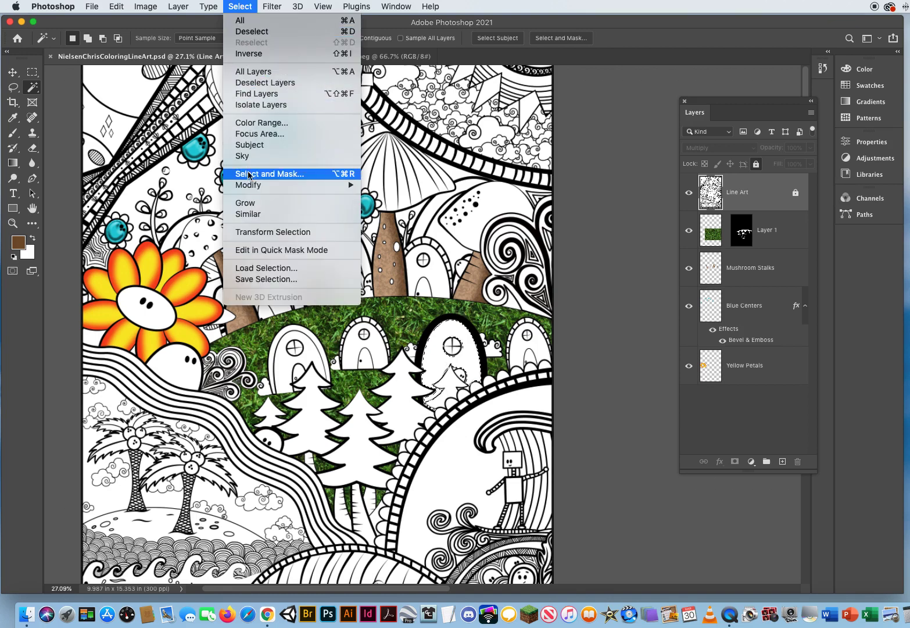
mouse_move(248, 186)
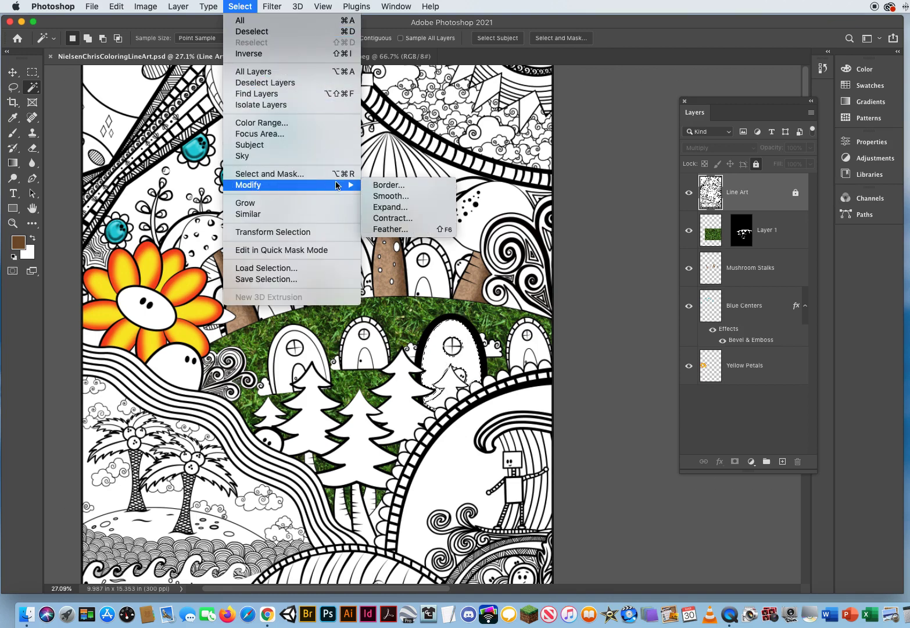
click(391, 207)
click(433, 140)
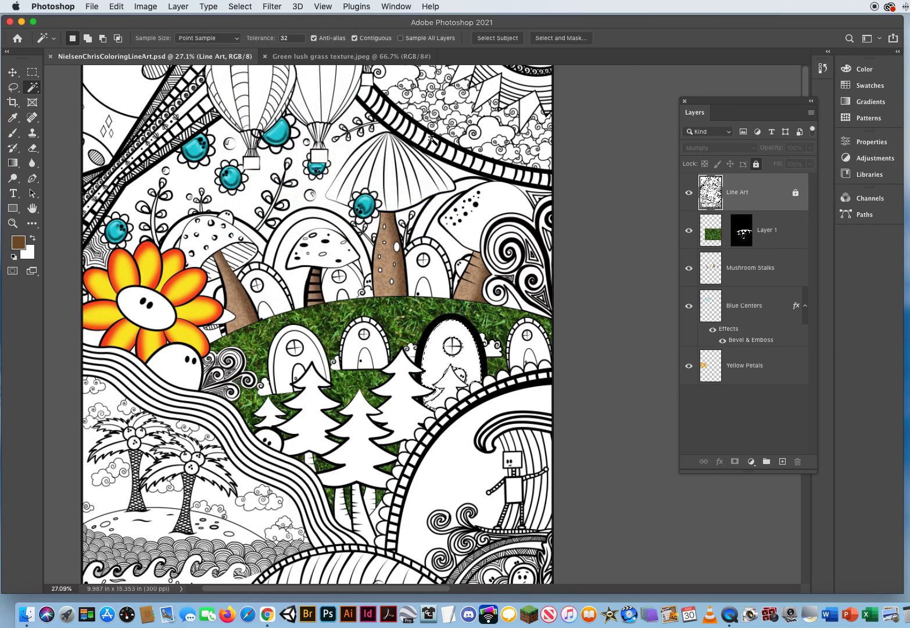
Step: Switch to Chrome, open Google Images in a new window and search for "wood grain texture"
click(259, 616)
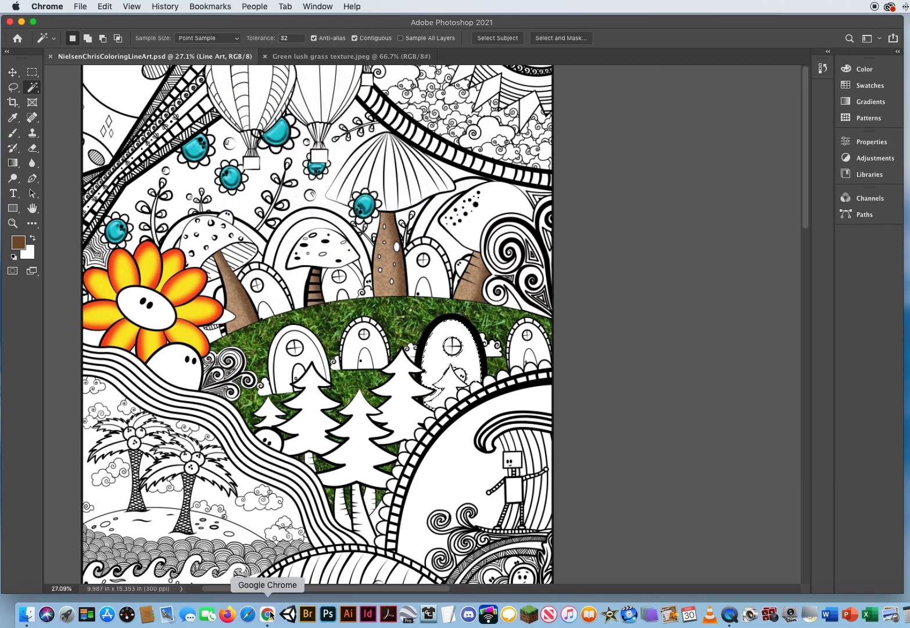
click(38, 27)
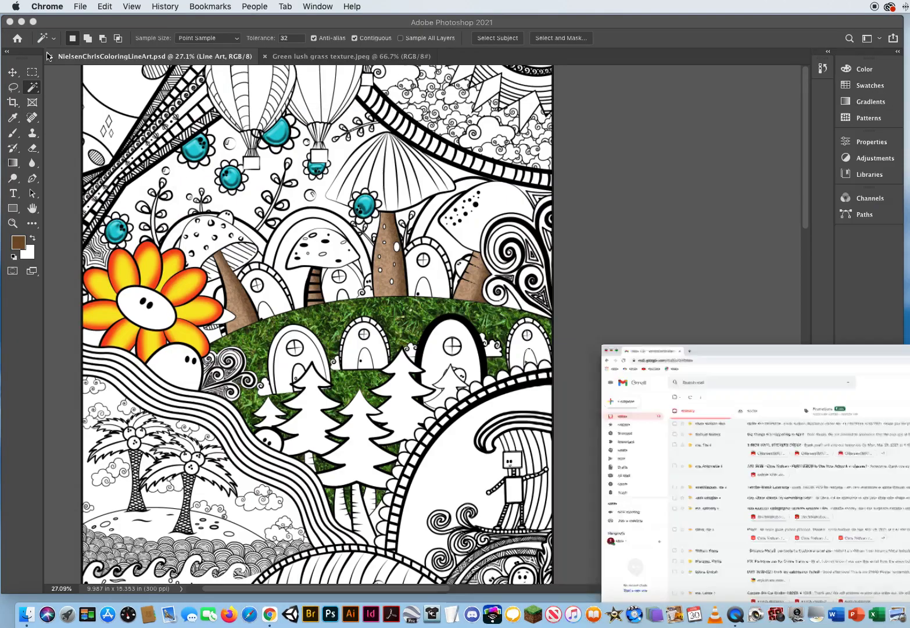
click(80, 7)
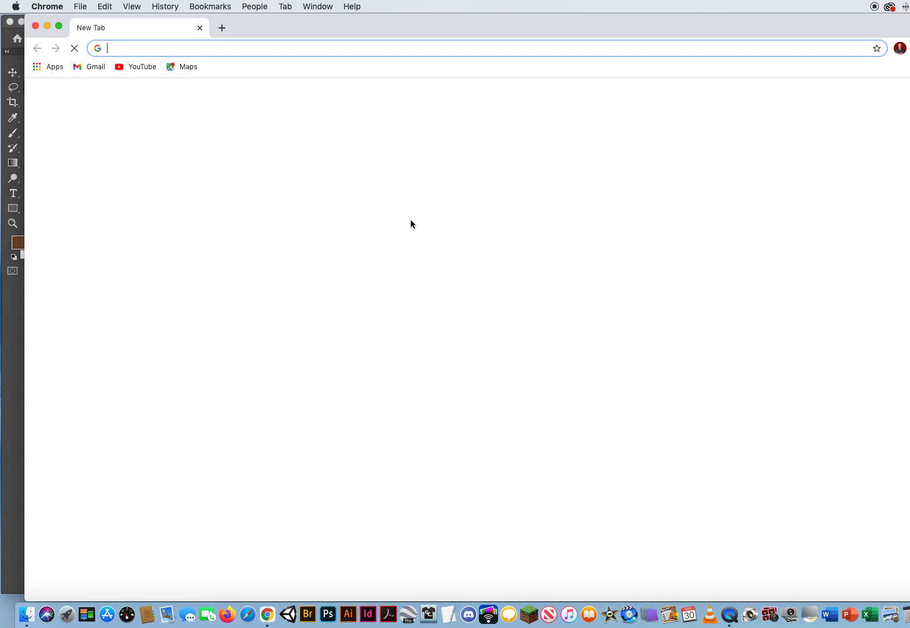
click(853, 96)
drag(908, 600, 843, 550)
click(387, 271)
text(wood grain texture)
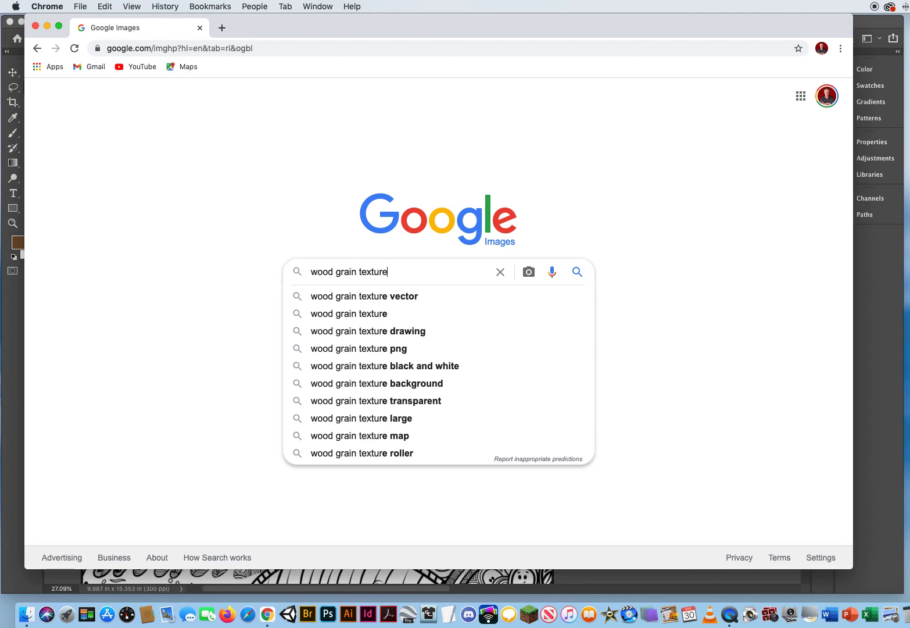
key(Return)
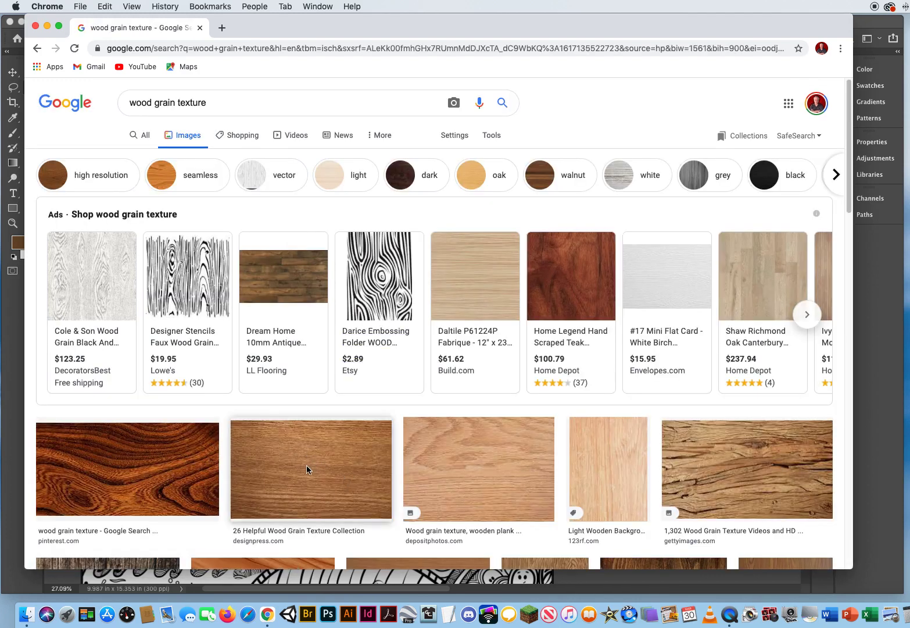
Step: Limit the image results to Large size and open the Design Press wood grain image by itself in a new tab
click(491, 134)
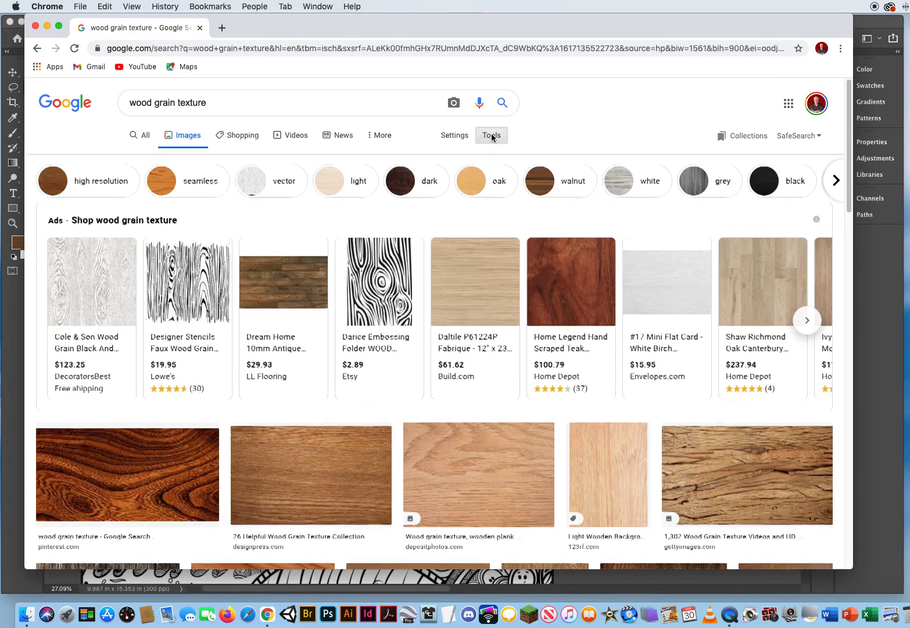
click(125, 157)
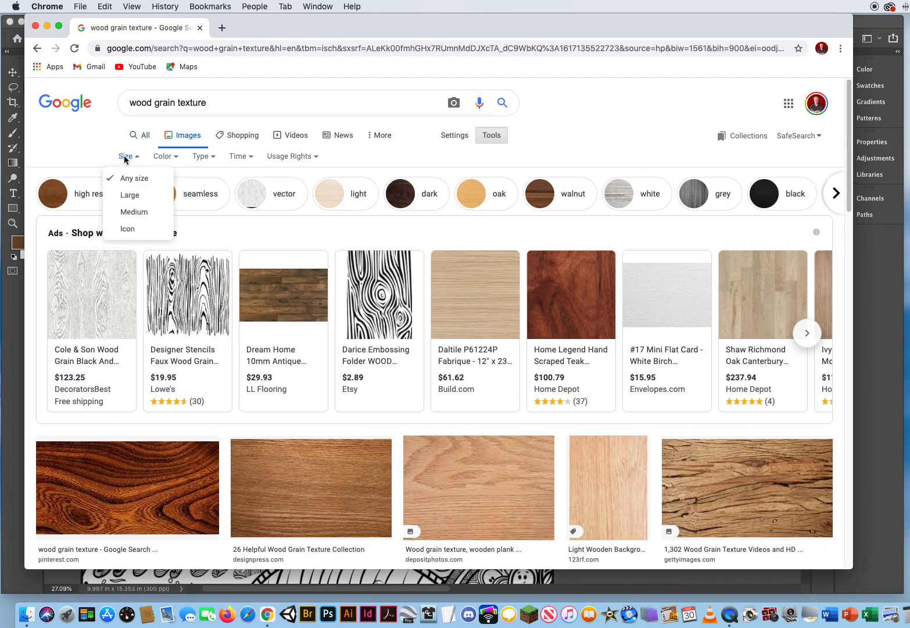
click(127, 196)
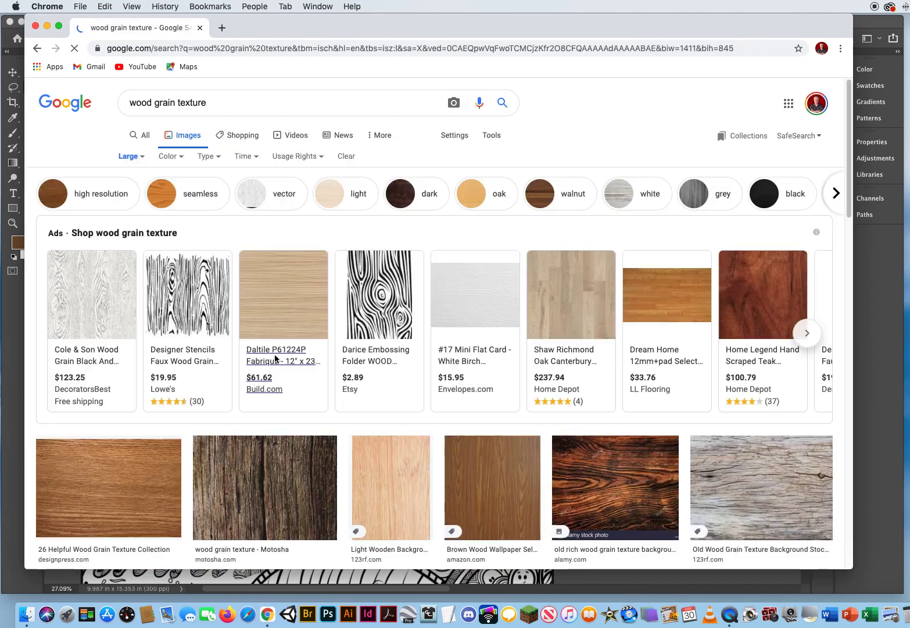
click(102, 473)
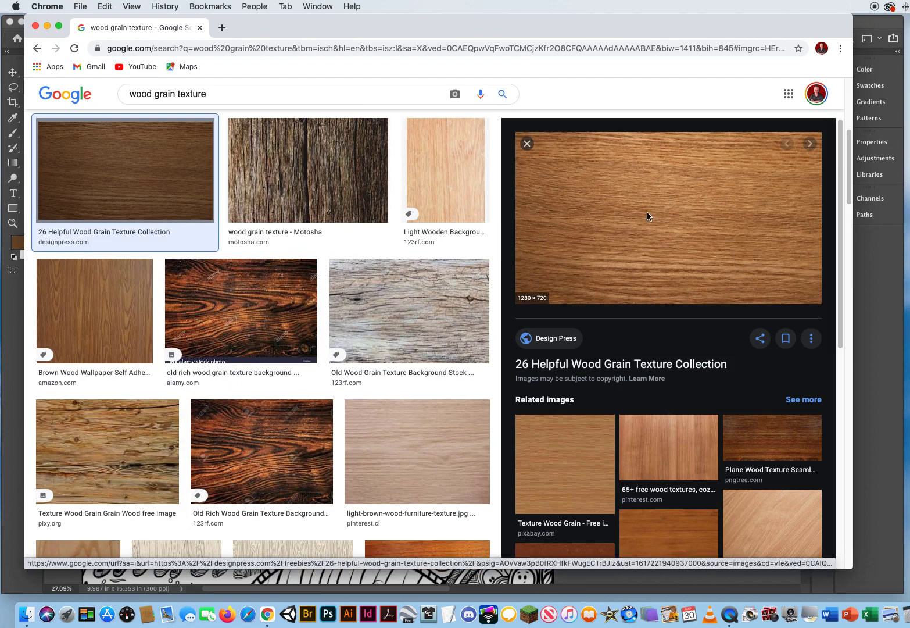
right_click(633, 216)
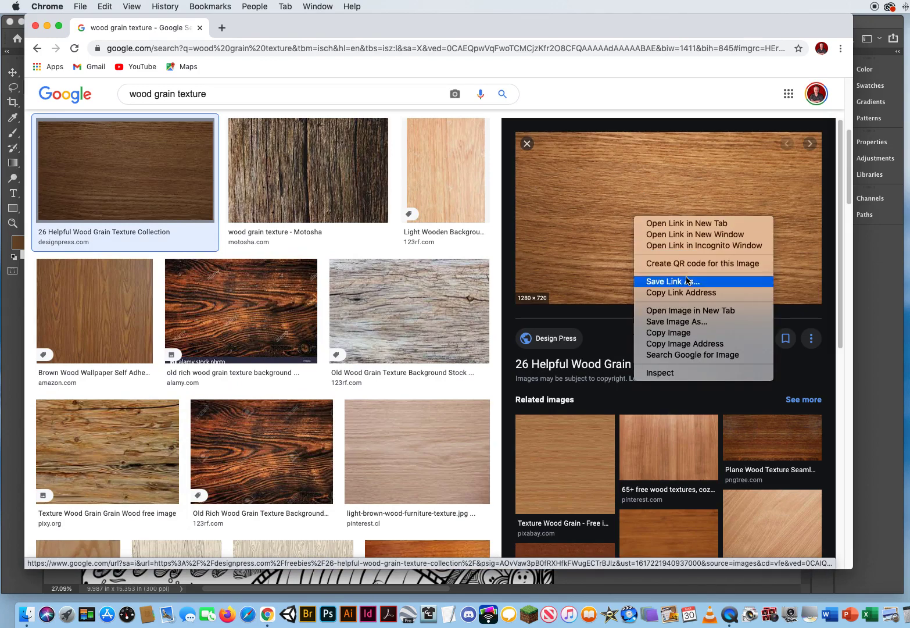
click(676, 312)
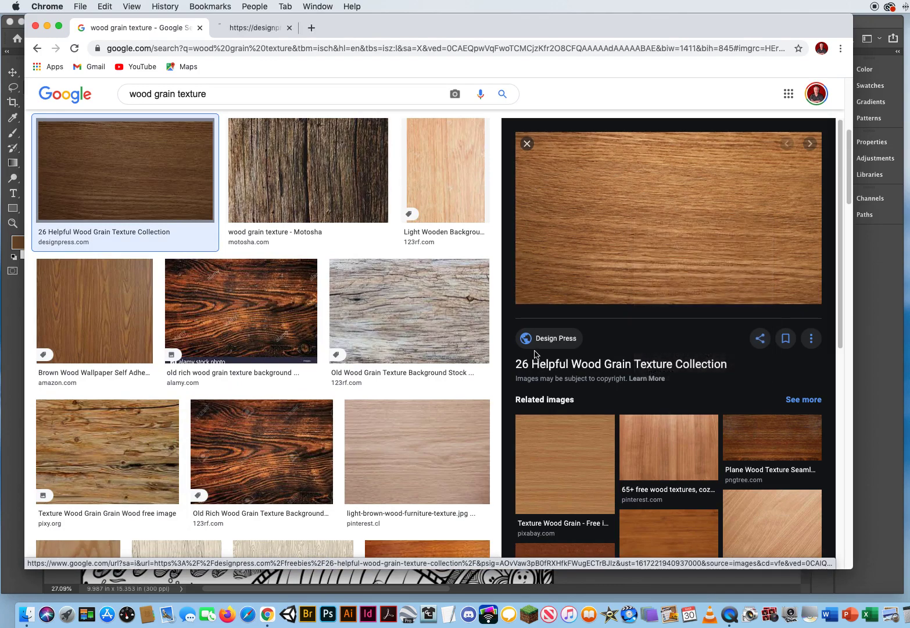
click(262, 29)
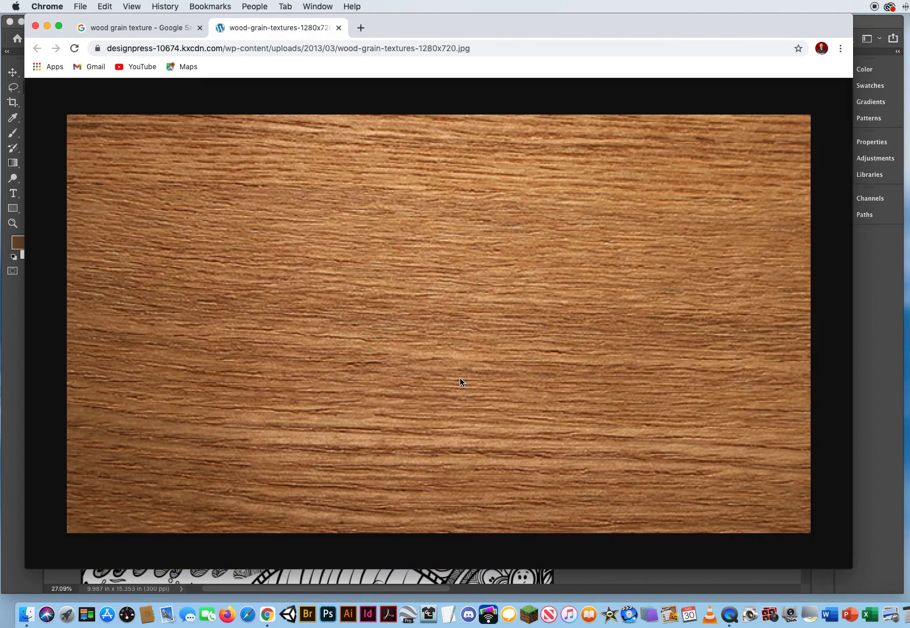
Step: Save the wood grain image to the Desktop as a JPEG named wood-grain-textures-1280x720
right_click(465, 299)
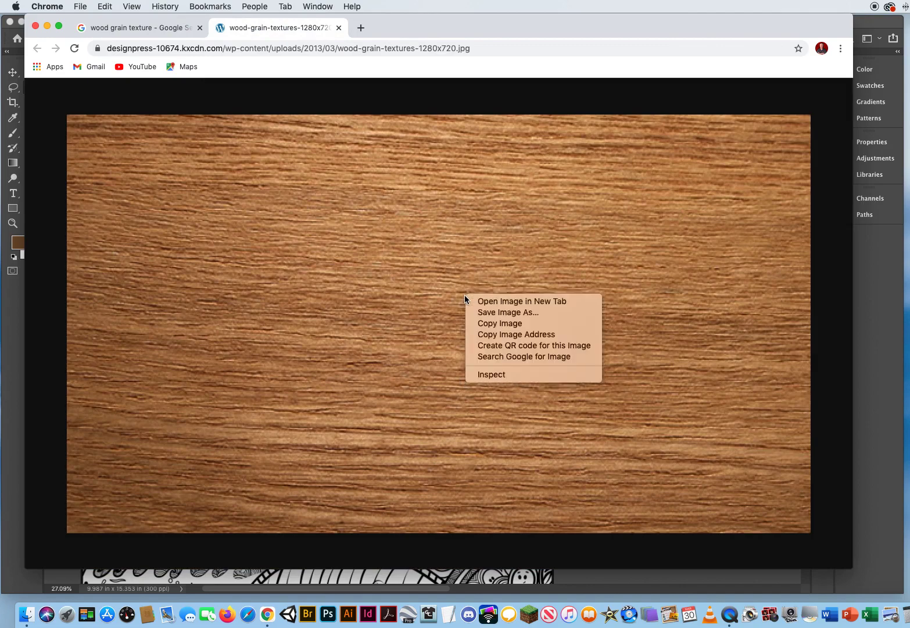
click(502, 313)
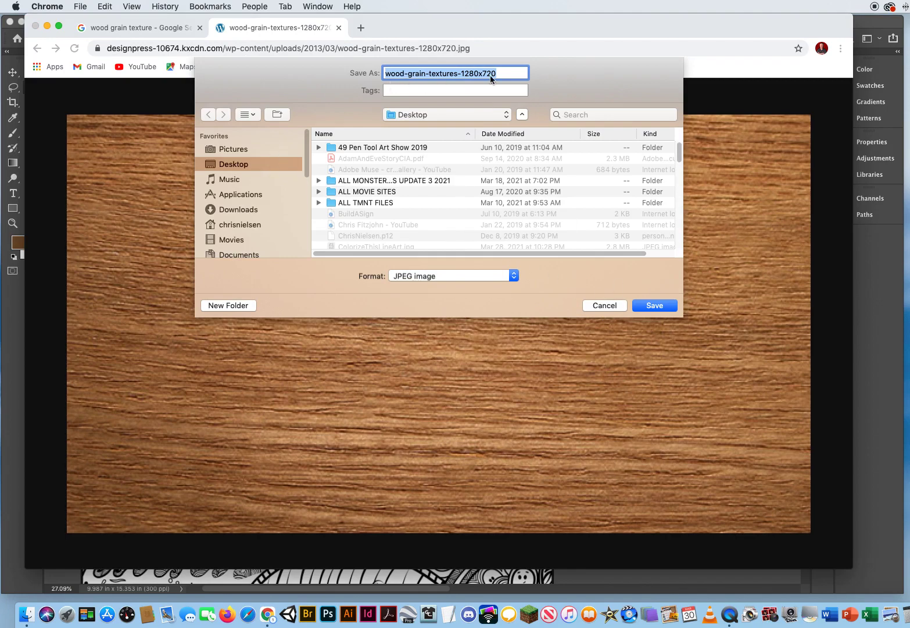
click(654, 306)
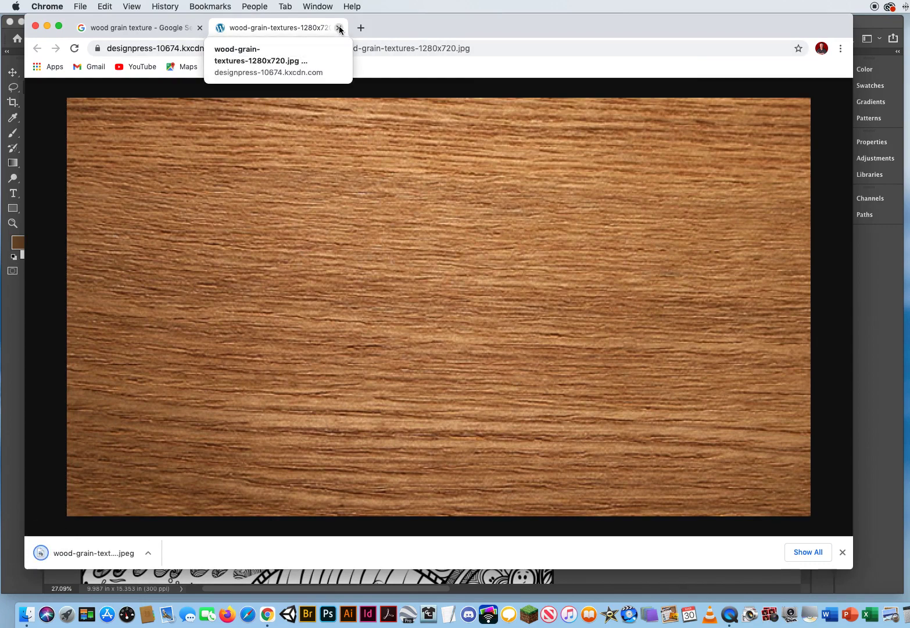
Step: Close the wood grain image tab and the Chrome window, and switch back to Photoshop
click(339, 28)
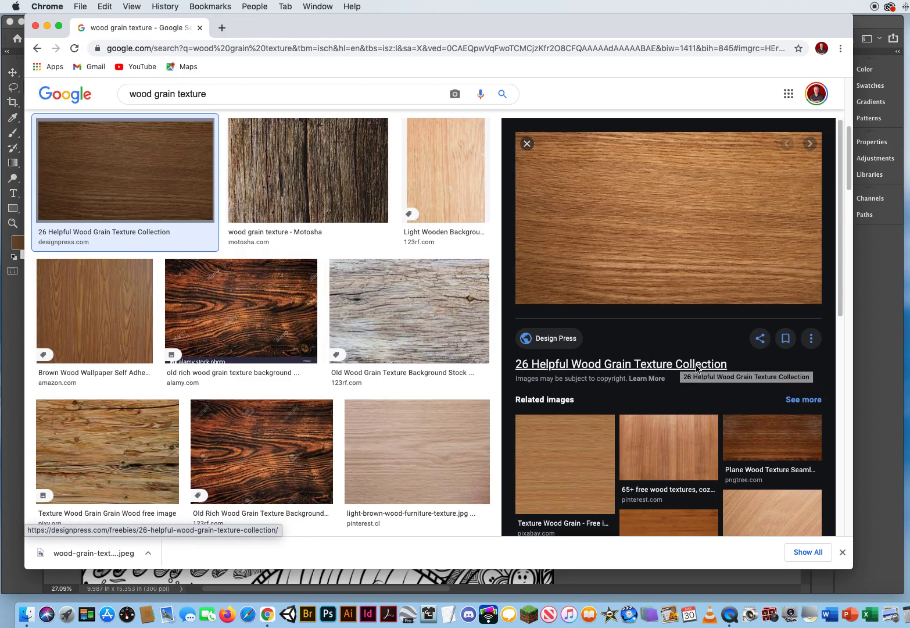
click(35, 27)
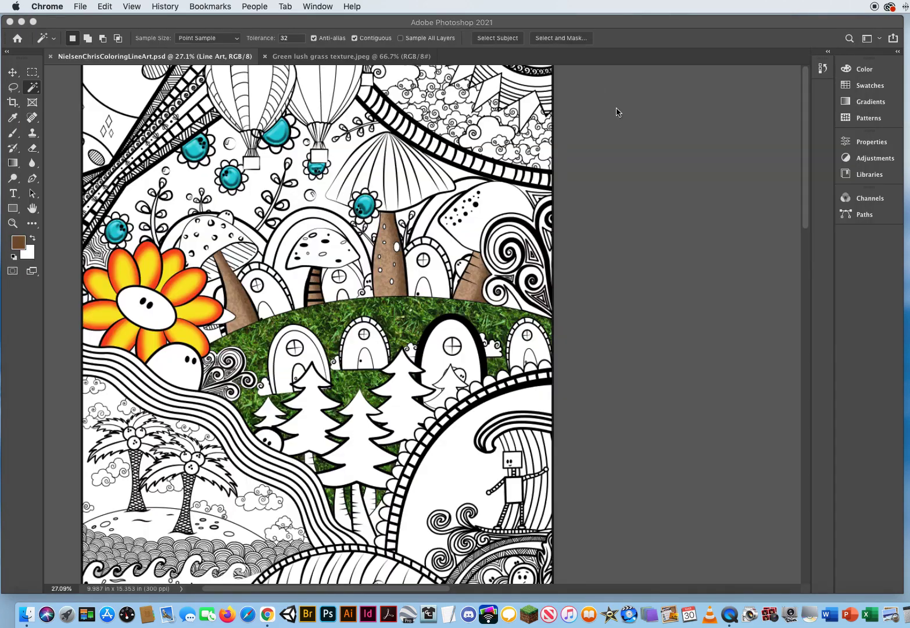
click(598, 114)
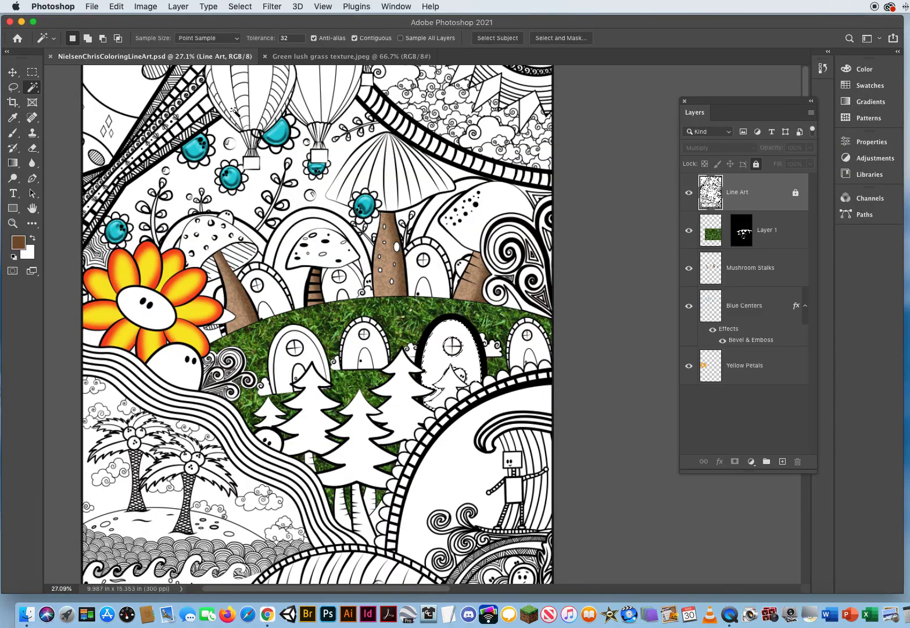
Step: Open the wood-grain-textures-1280x720 JPEG from the Desktop as its own document
click(92, 6)
click(94, 31)
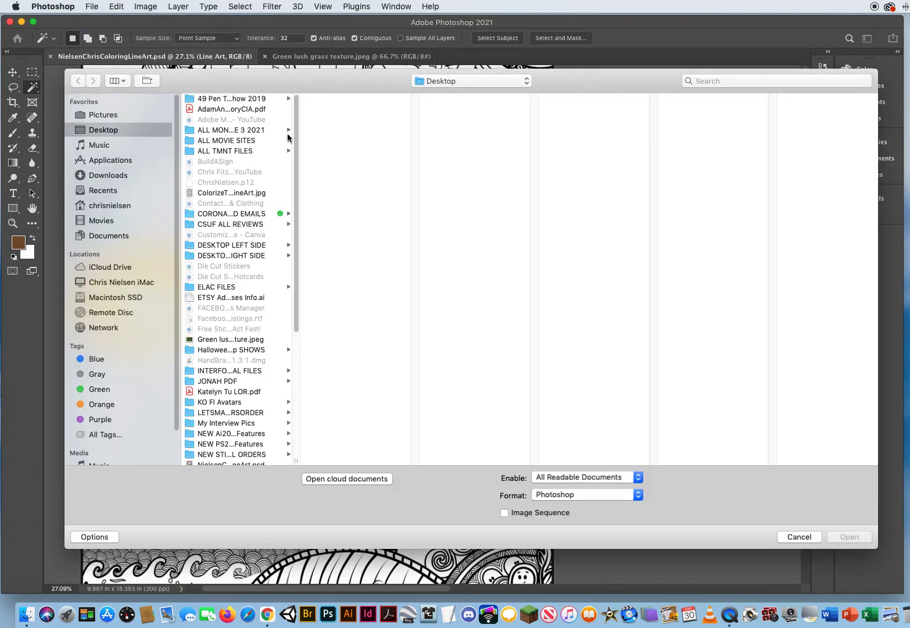
drag(298, 143, 301, 288)
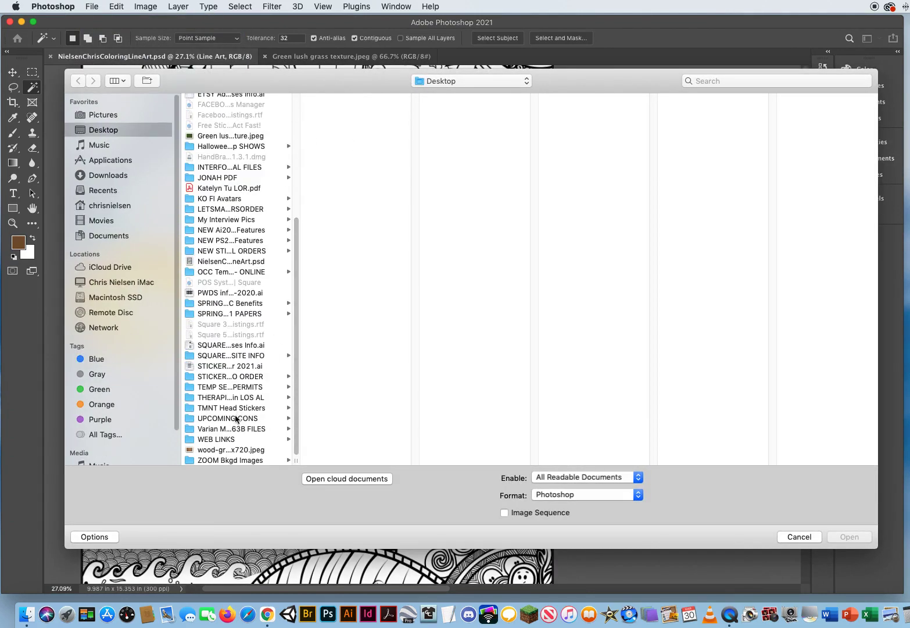
click(229, 451)
click(832, 535)
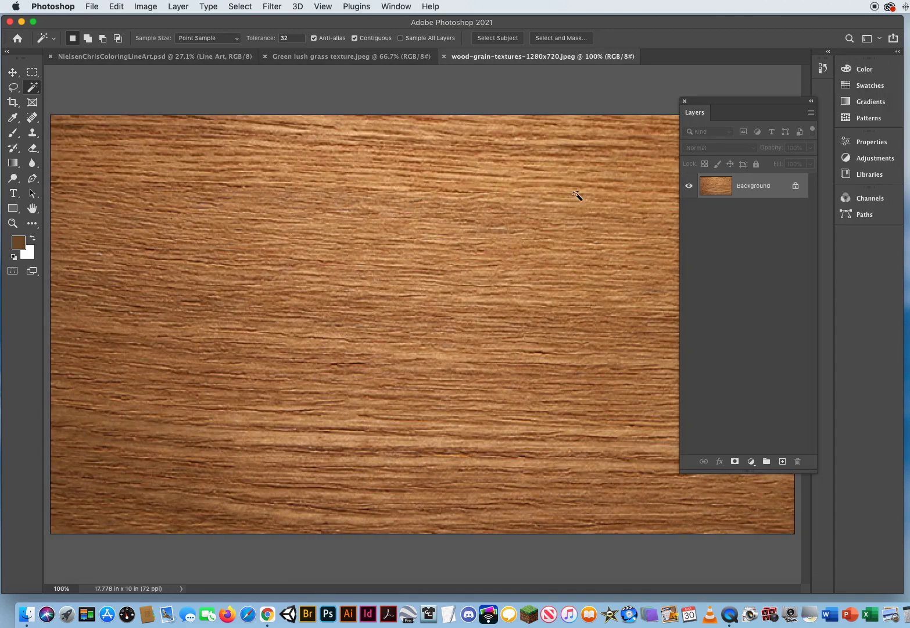
Step: Rotate the wood grain image 90° clockwise so the grain runs vertically
click(226, 62)
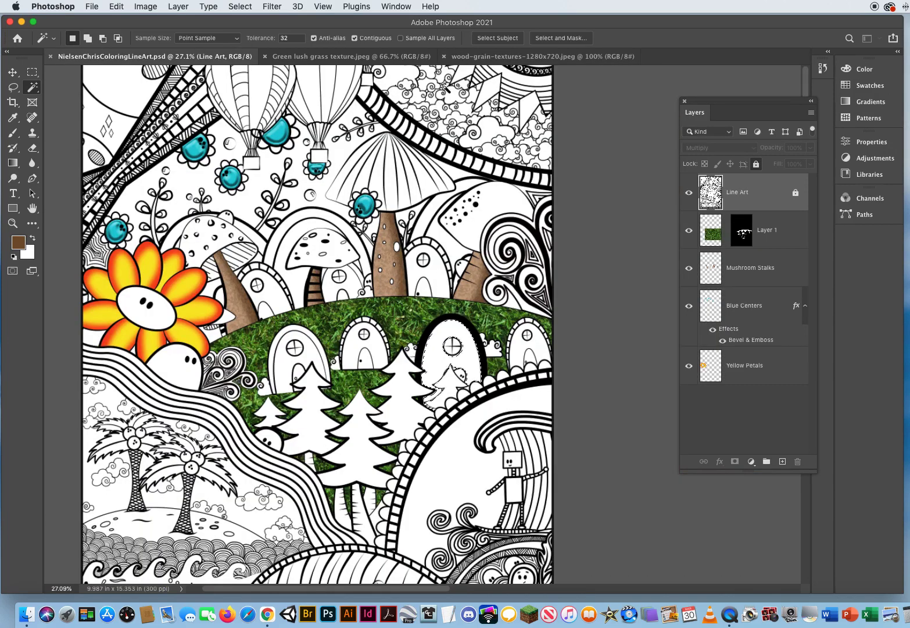
click(463, 58)
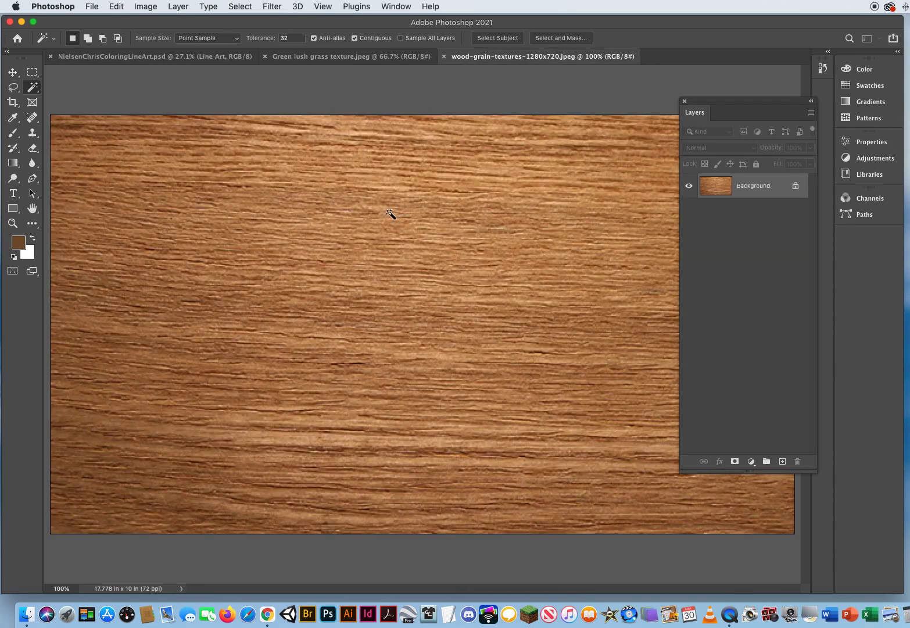
click(140, 7)
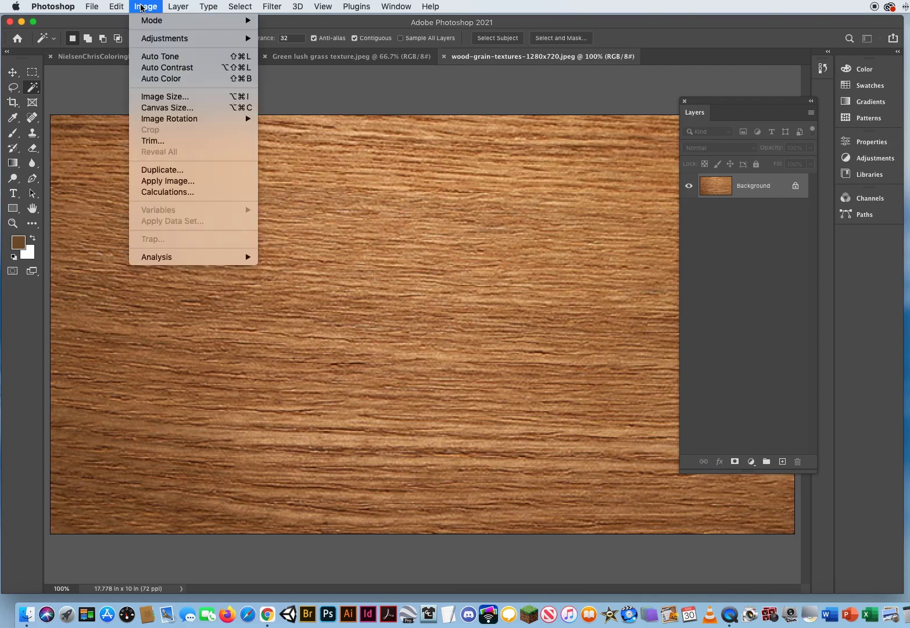
mouse_move(157, 123)
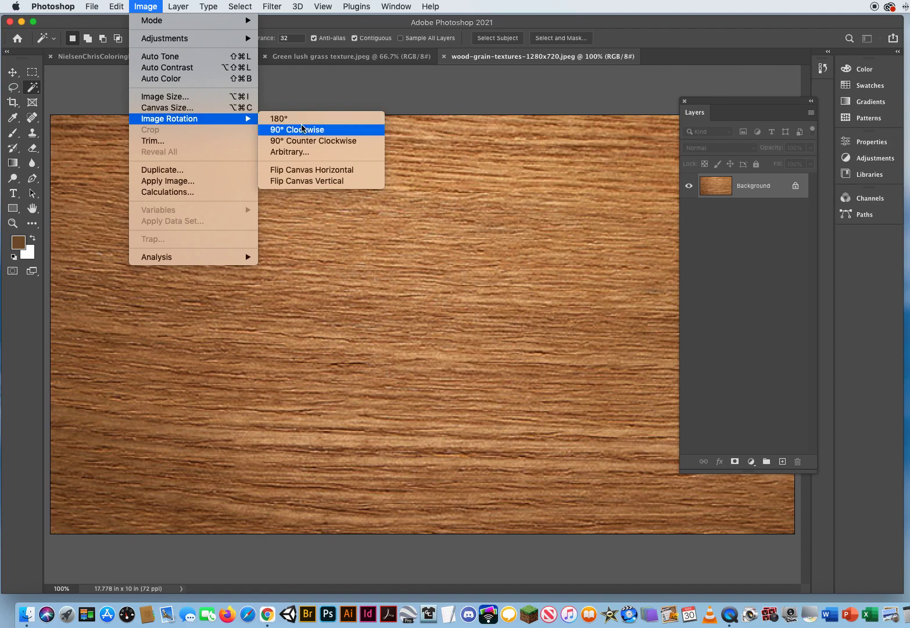
click(304, 131)
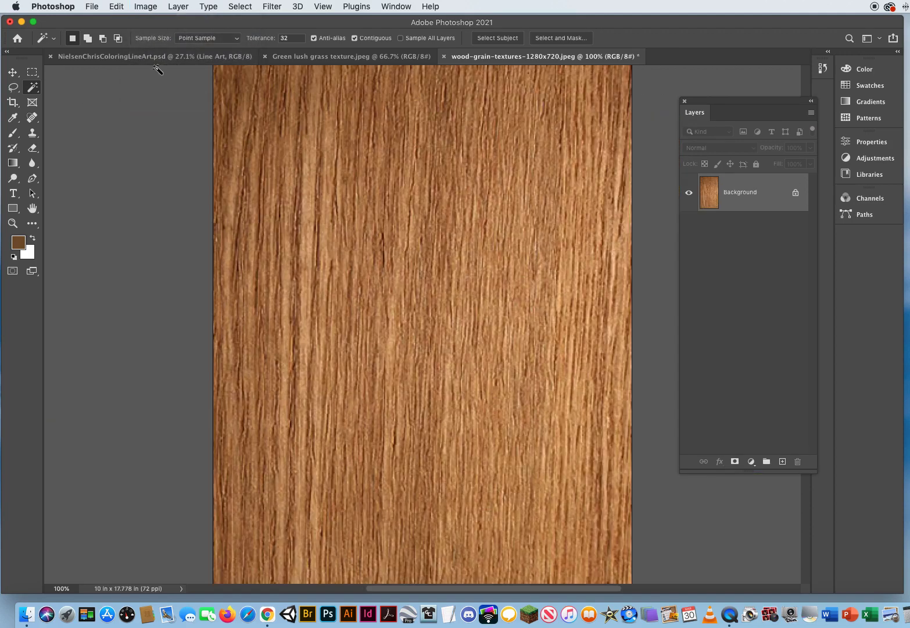
Step: Copy the entire wood grain image and use Paste Into to place it inside the house selection in the line art document
key(super+a)
click(116, 7)
click(149, 58)
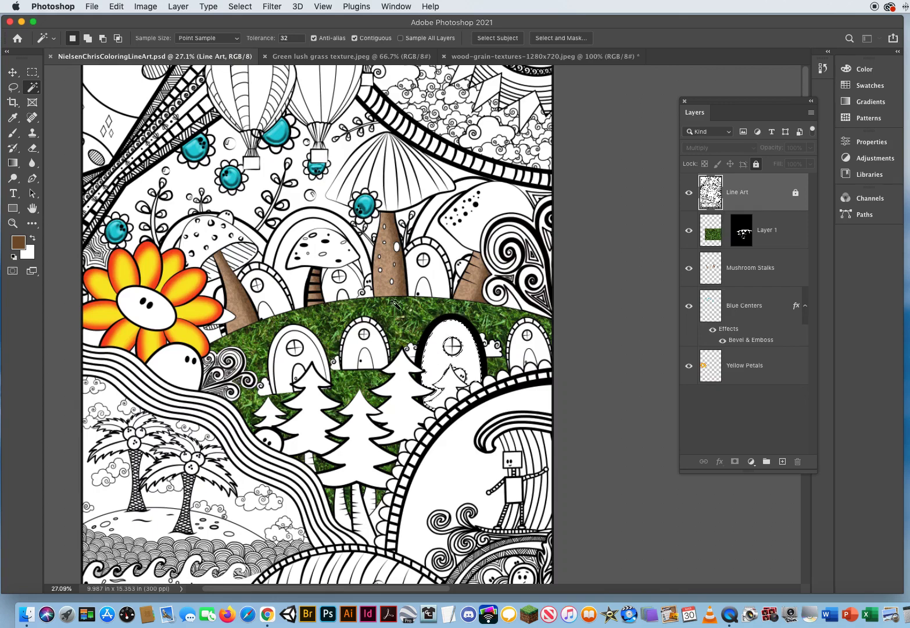
click(117, 6)
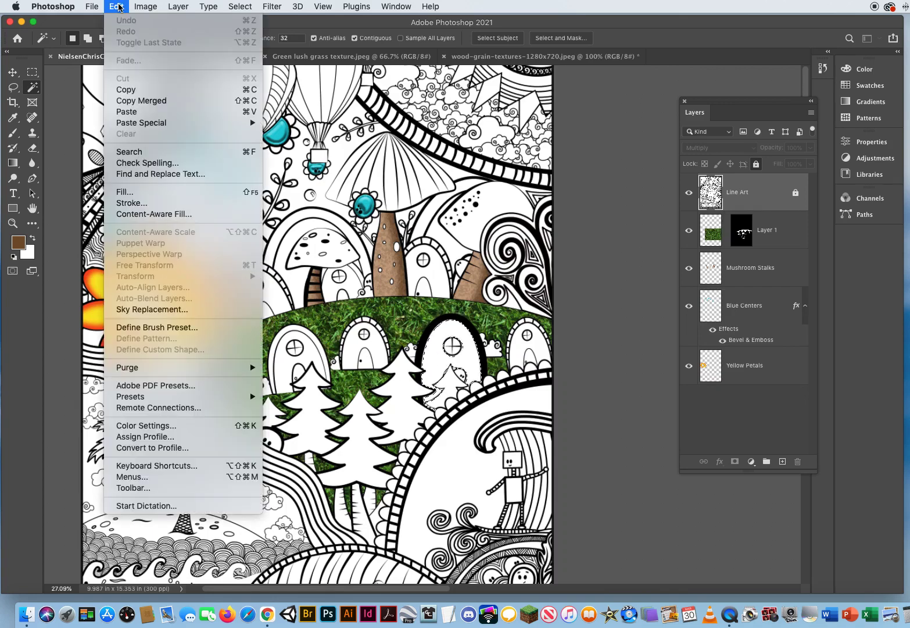
mouse_move(139, 125)
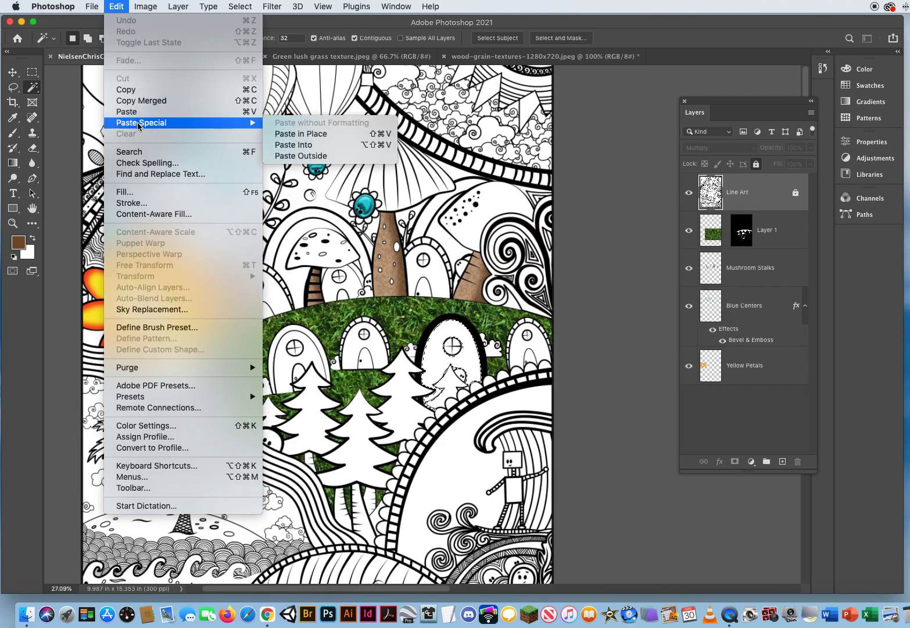
click(308, 149)
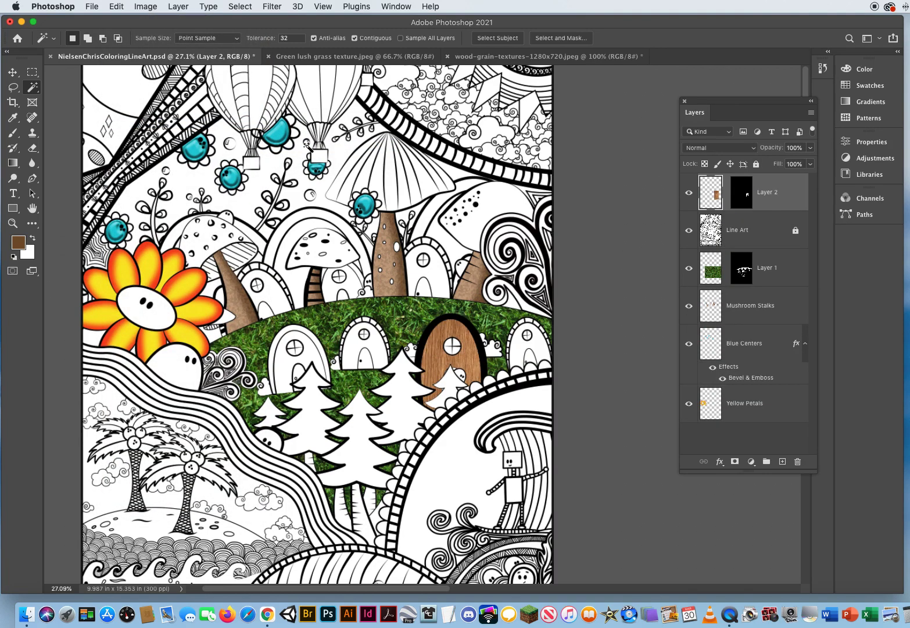
Step: Move the masked wood grain layer directly below the Line Art layer
click(13, 223)
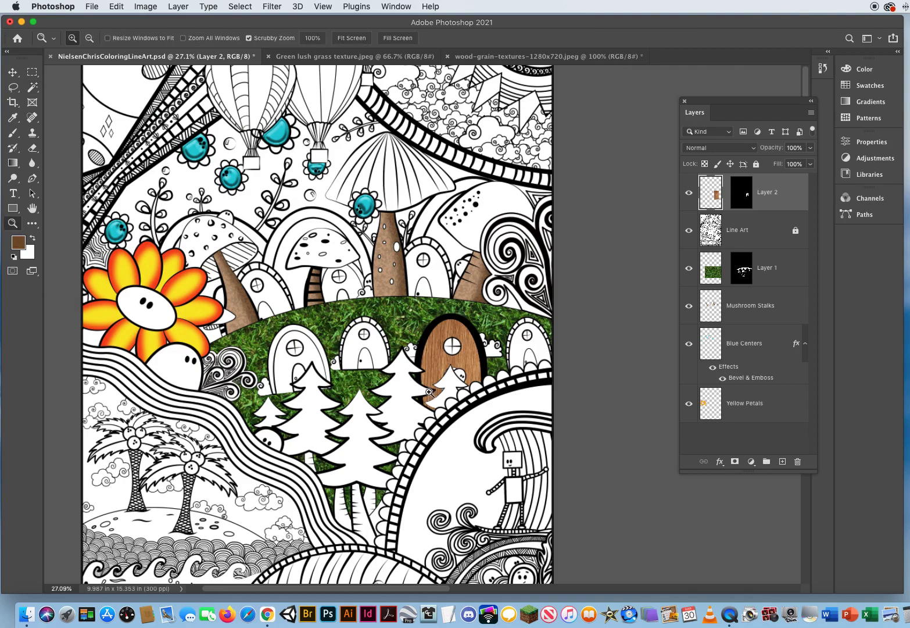
click(457, 354)
click(460, 358)
click(461, 359)
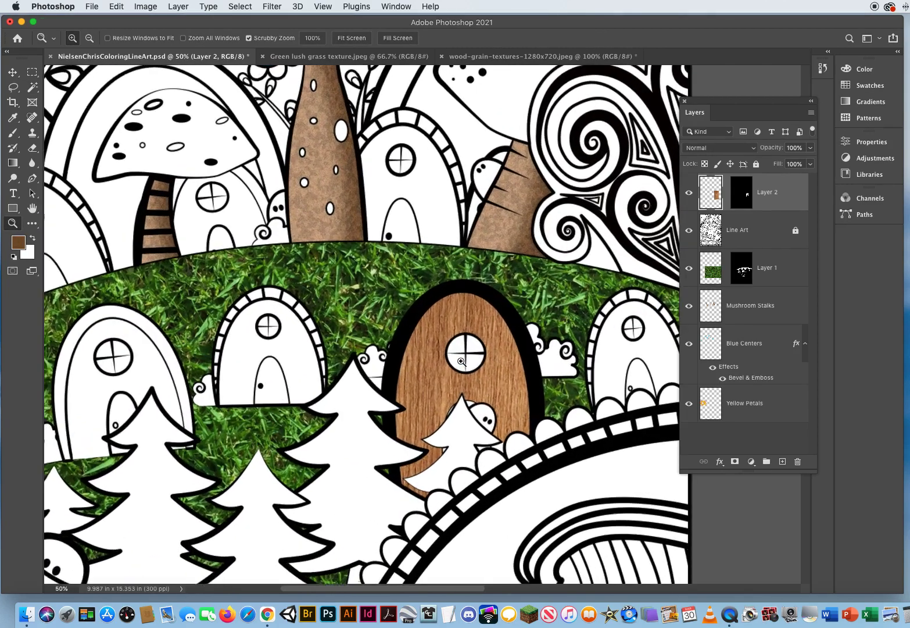
click(468, 364)
drag(486, 384, 375, 261)
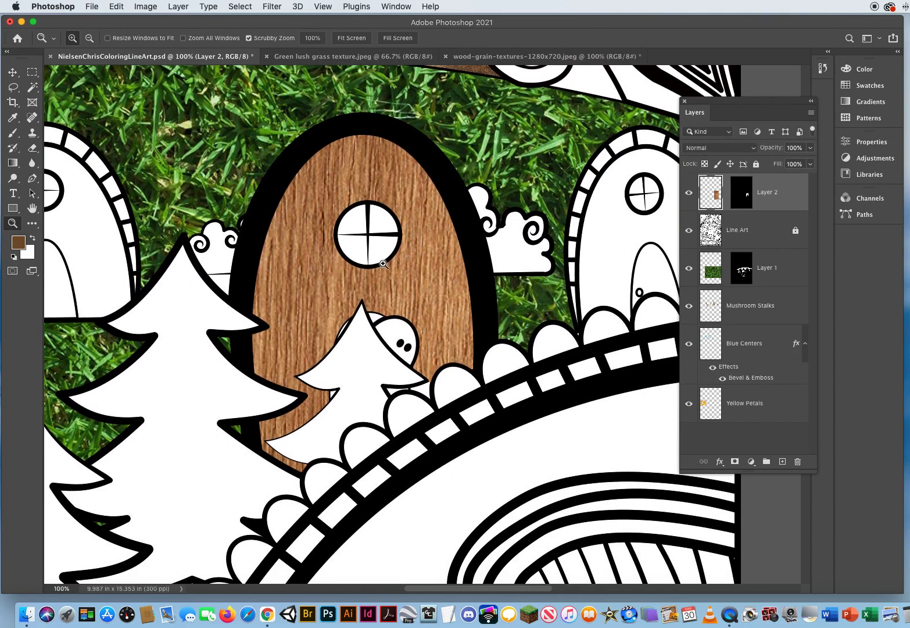
drag(775, 197, 767, 254)
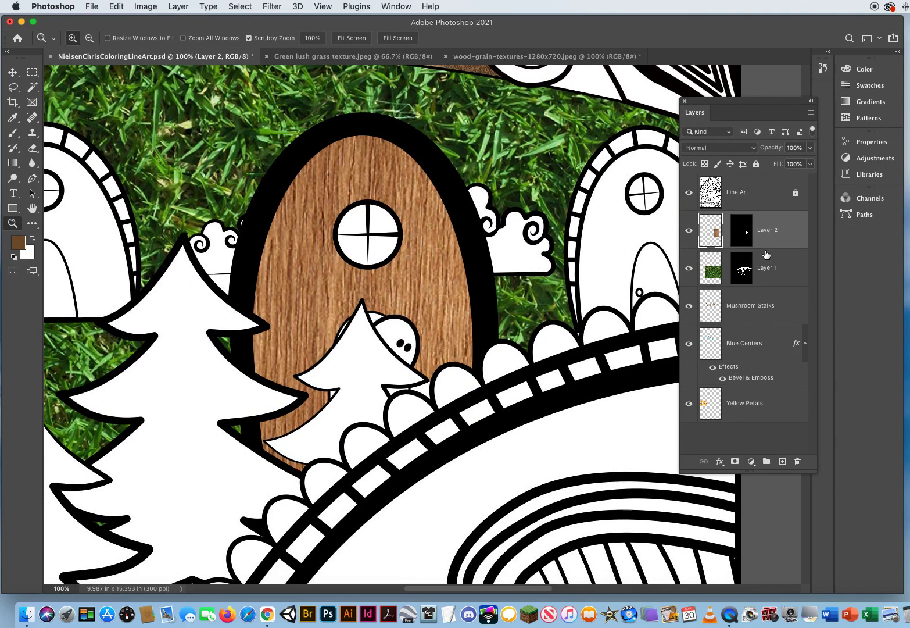
Step: Paint white with a size 13 brush on the wood layer's mask to fill the gap between the small tree and the scalloped border
click(392, 380)
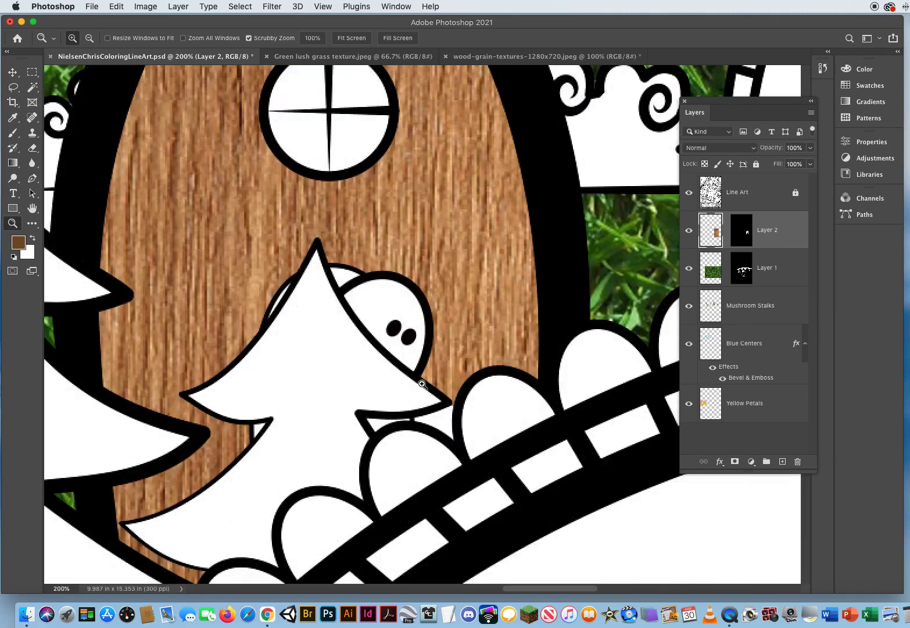
click(441, 400)
drag(441, 400, 438, 260)
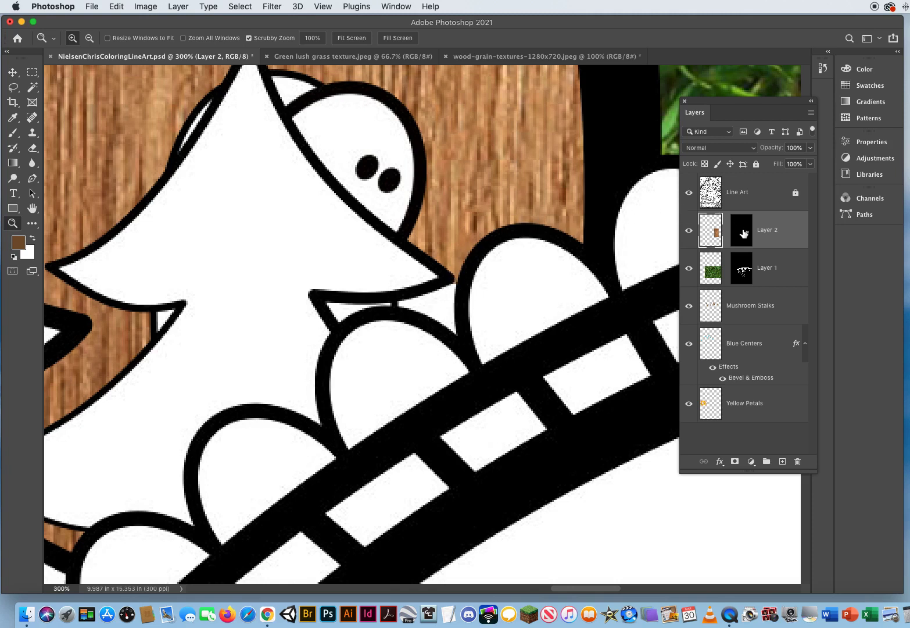
click(744, 232)
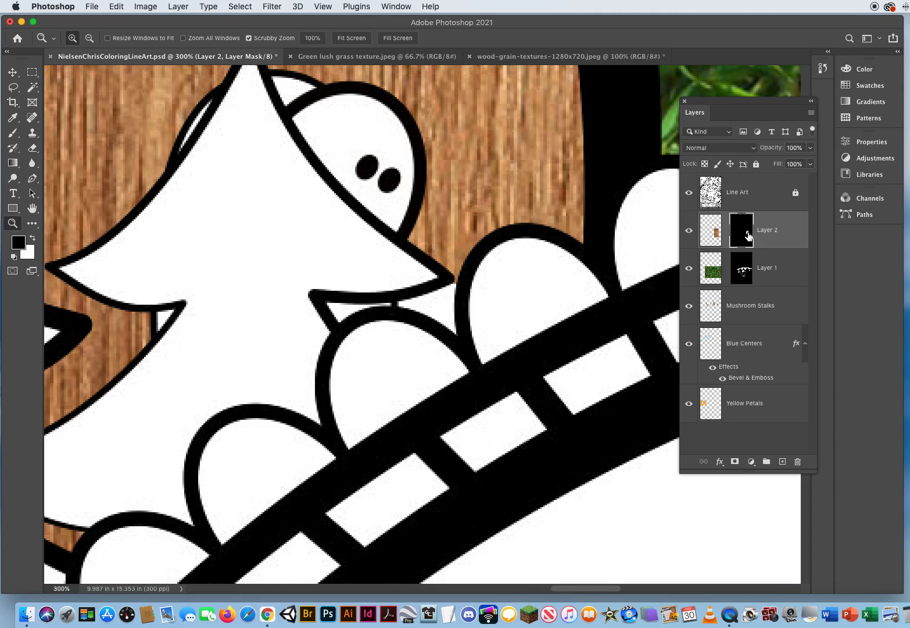
click(13, 134)
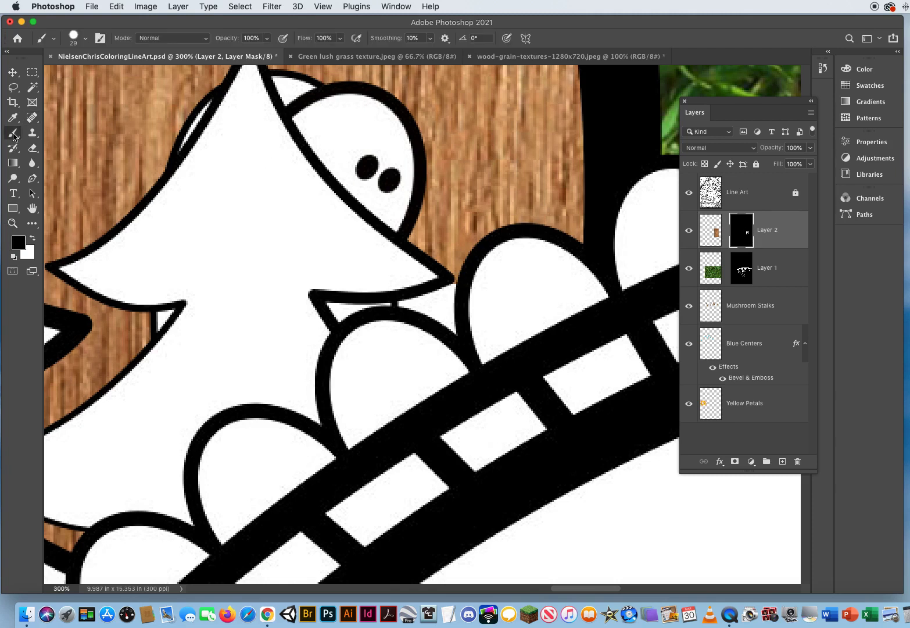
click(33, 238)
mouse_move(435, 292)
mouse_down()
mouse_move(414, 290)
mouse_move(424, 291)
mouse_move(410, 302)
mouse_move(428, 305)
mouse_move(453, 292)
mouse_move(456, 328)
mouse_move(426, 303)
mouse_up()
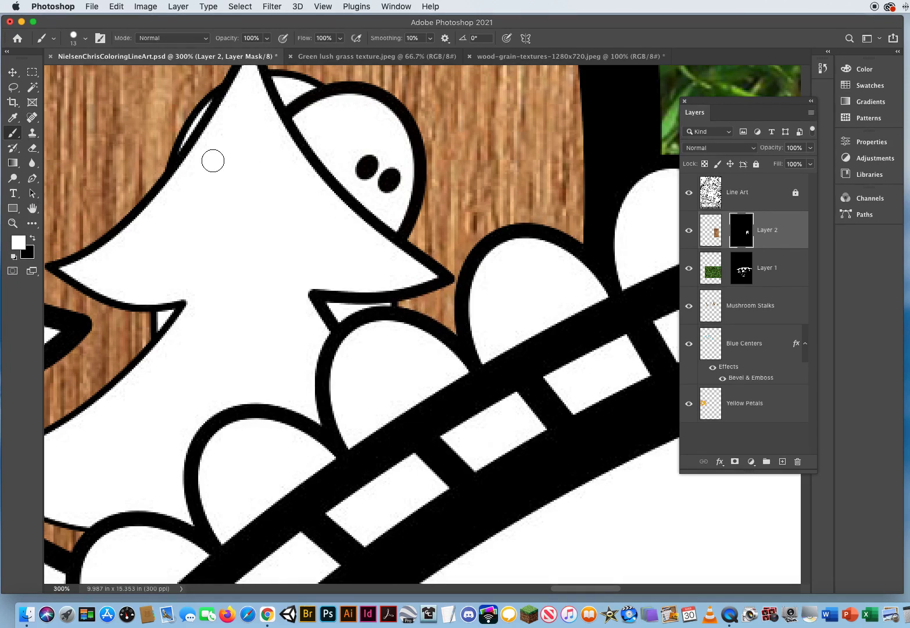
Step: Examine the colored artwork, from the wood-textured house and grass hill to the mushrooms, flower petals and overall page
click(13, 224)
alt+click(402, 310)
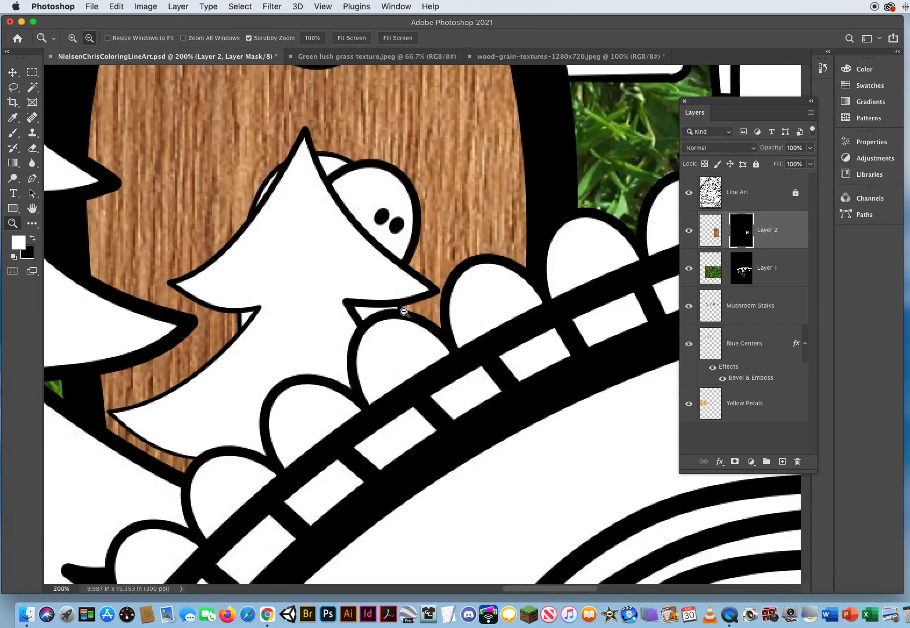
alt+click(423, 325)
alt+click(423, 325)
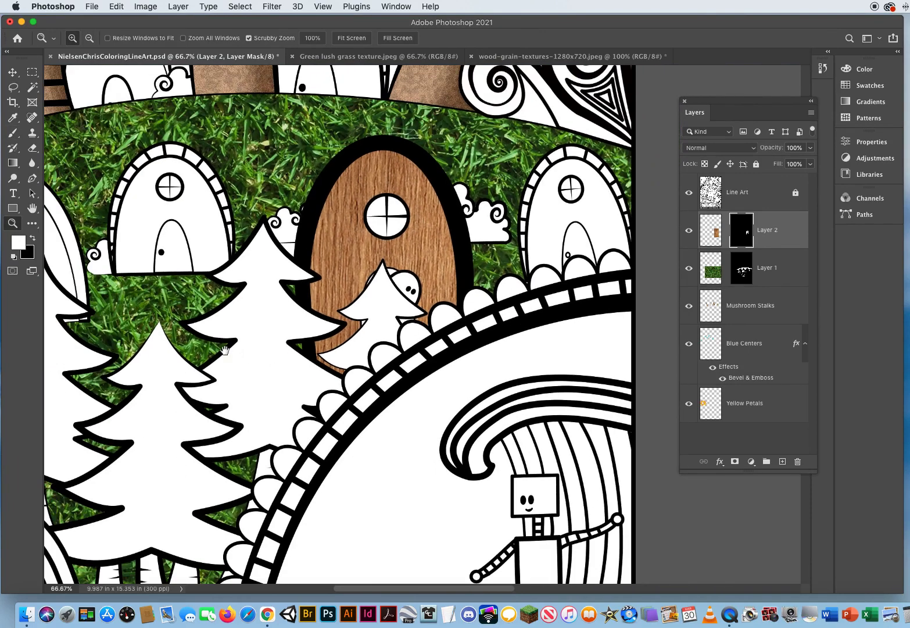
scroll(429, 186, left, 5)
scroll(428, 186, up, 2)
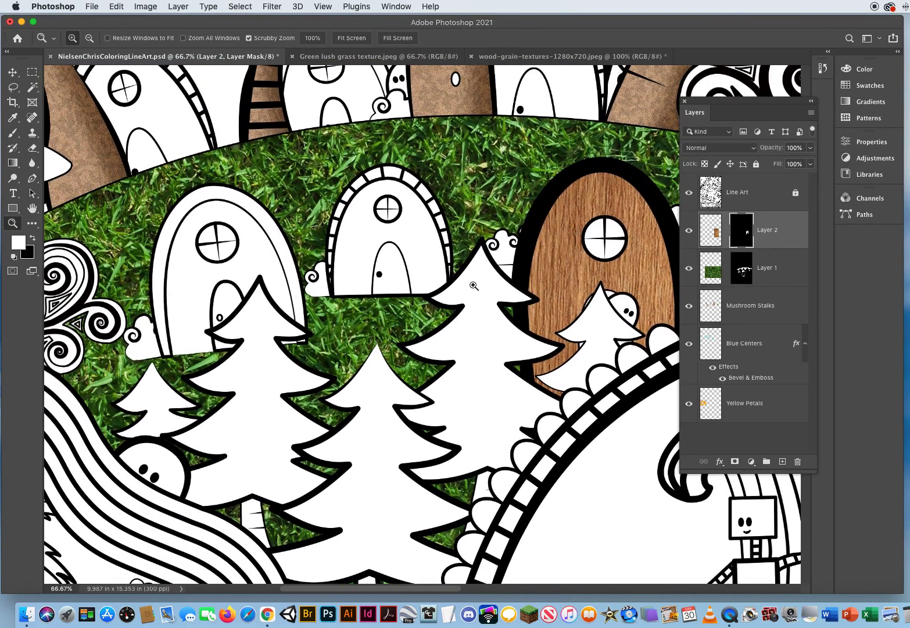
scroll(409, 319, up, 10)
scroll(409, 319, right, 4)
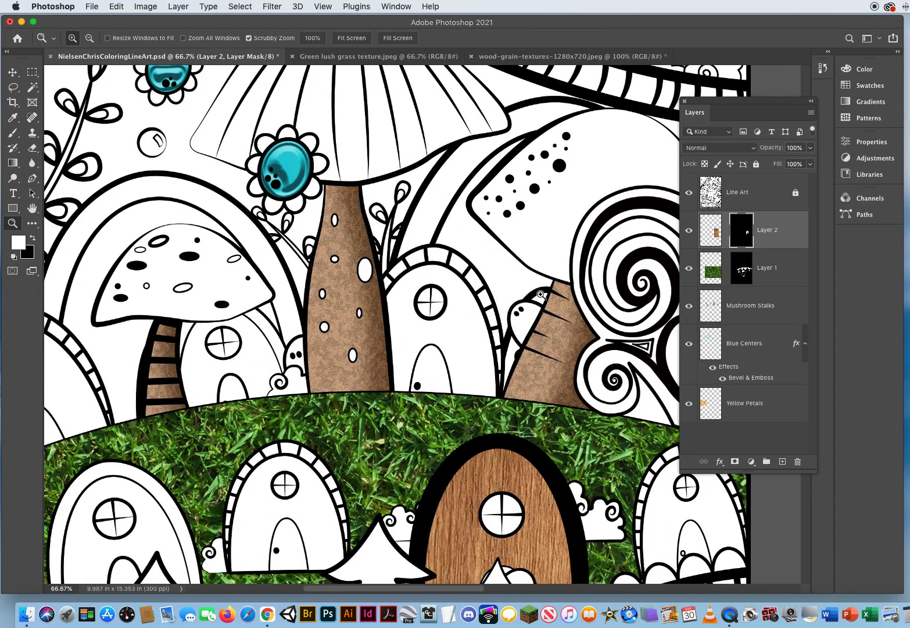
scroll(268, 354, left, 10)
scroll(267, 355, up, 4)
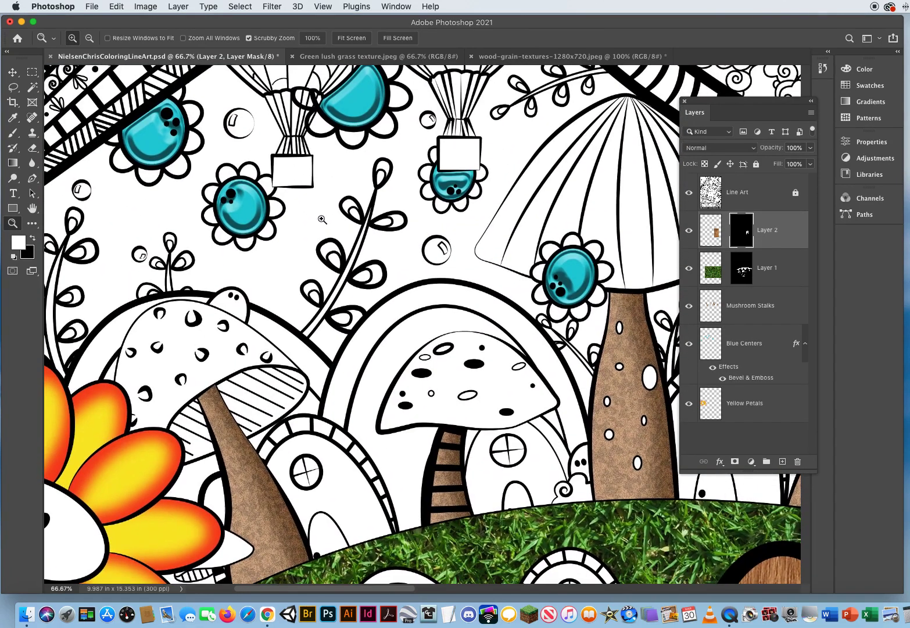
scroll(284, 297, down, 6)
scroll(349, 279, left, 10)
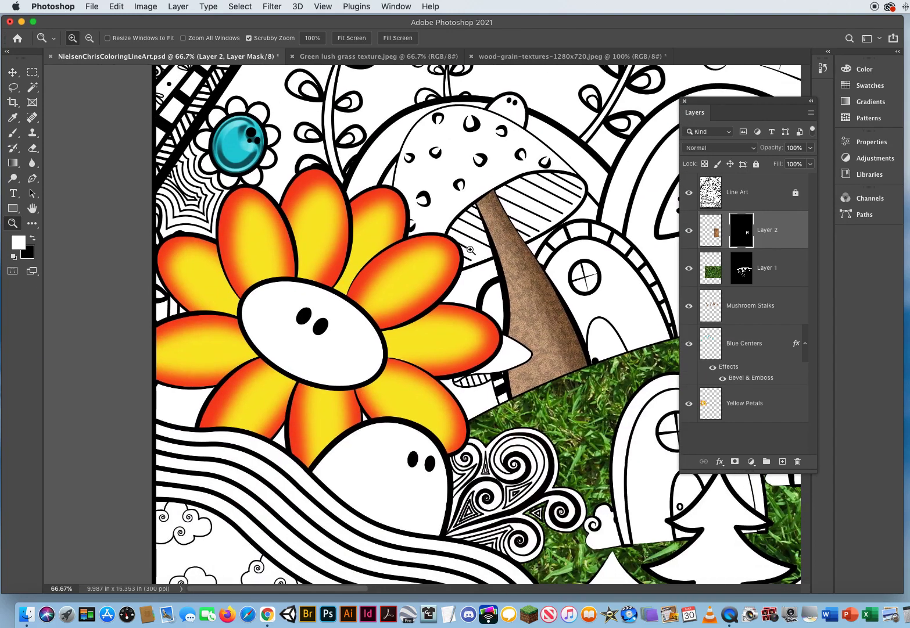
alt+click(469, 383)
alt+click(454, 374)
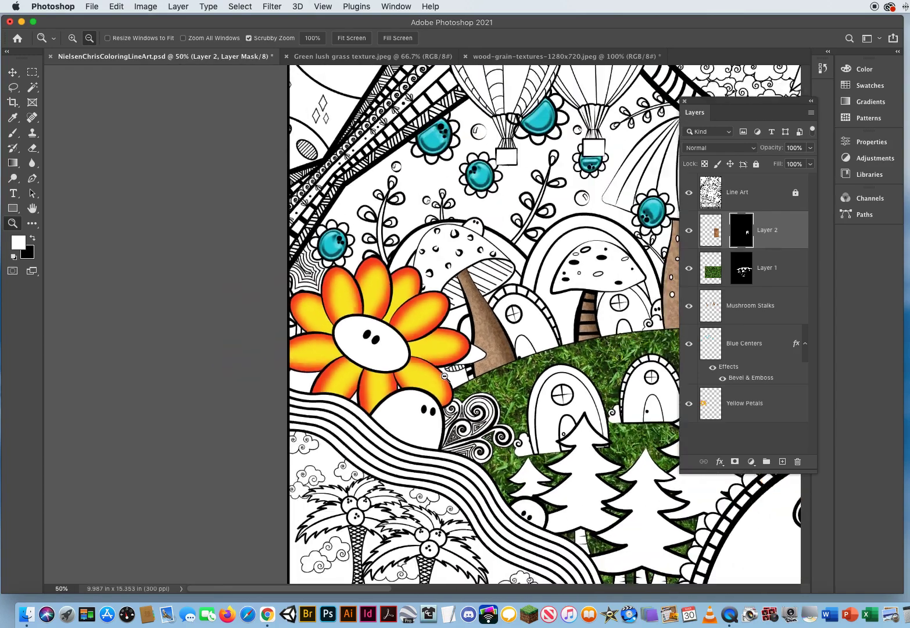
alt+click(455, 373)
drag(482, 365, 273, 345)
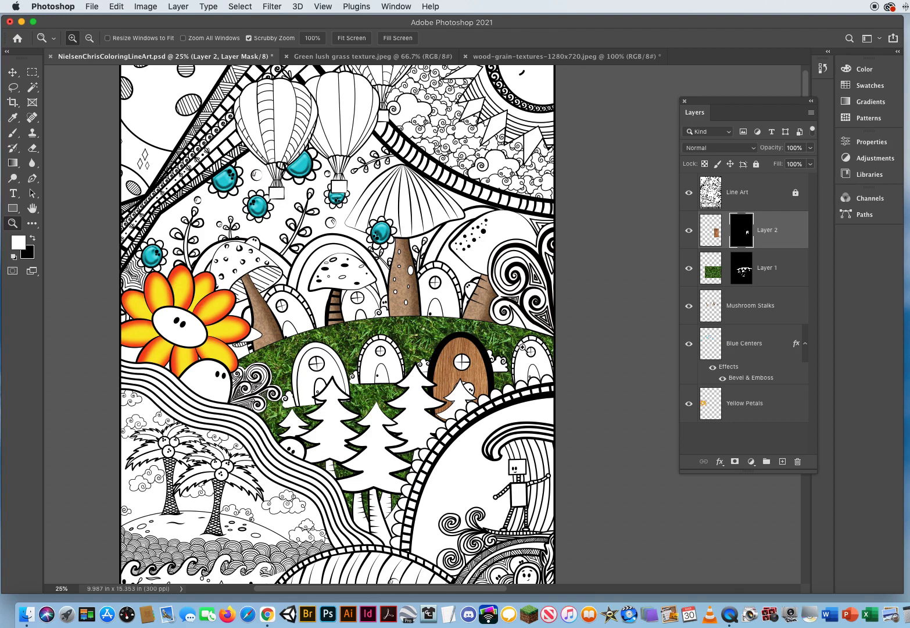
drag(389, 447, 430, 231)
scroll(412, 347, up, 10)
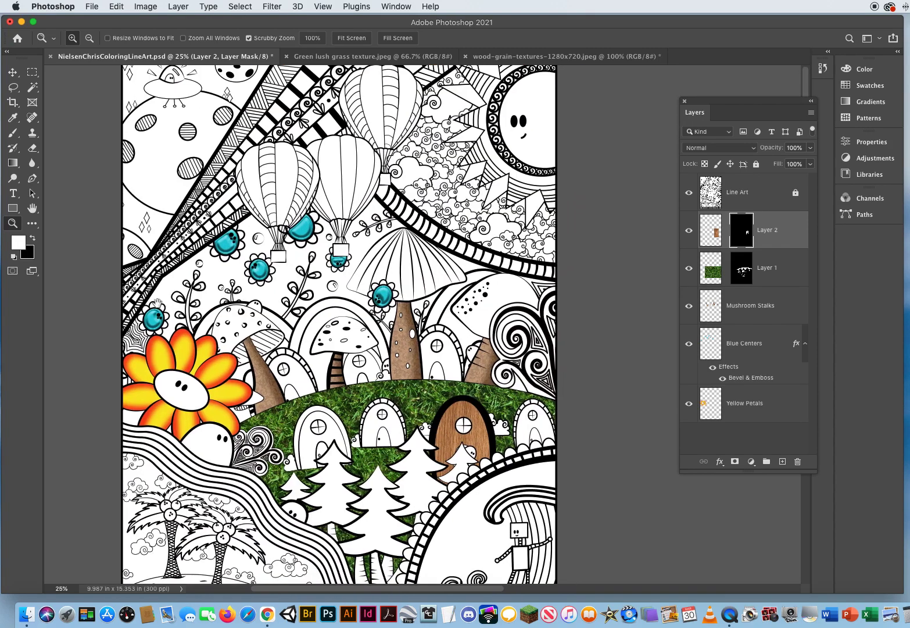
drag(365, 298, 450, 333)
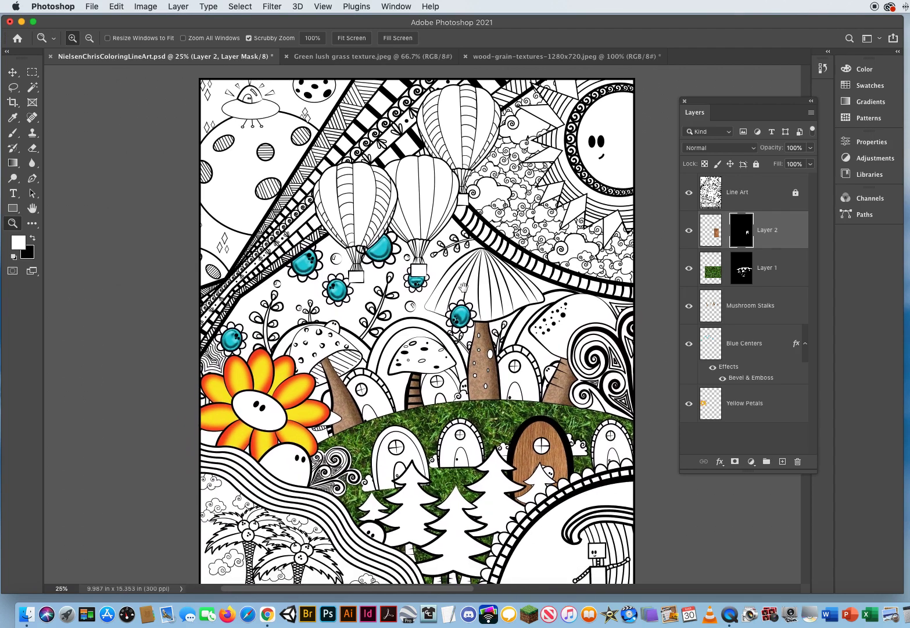
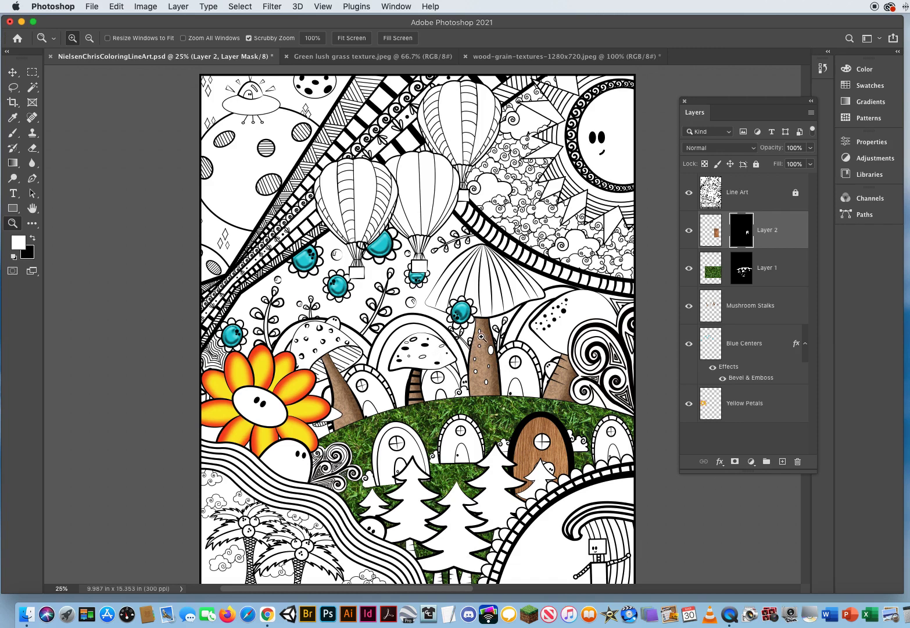
Step: Add a new layer directly below the Line Art layer and name it Red Shroom Spots
drag(487, 360, 561, 367)
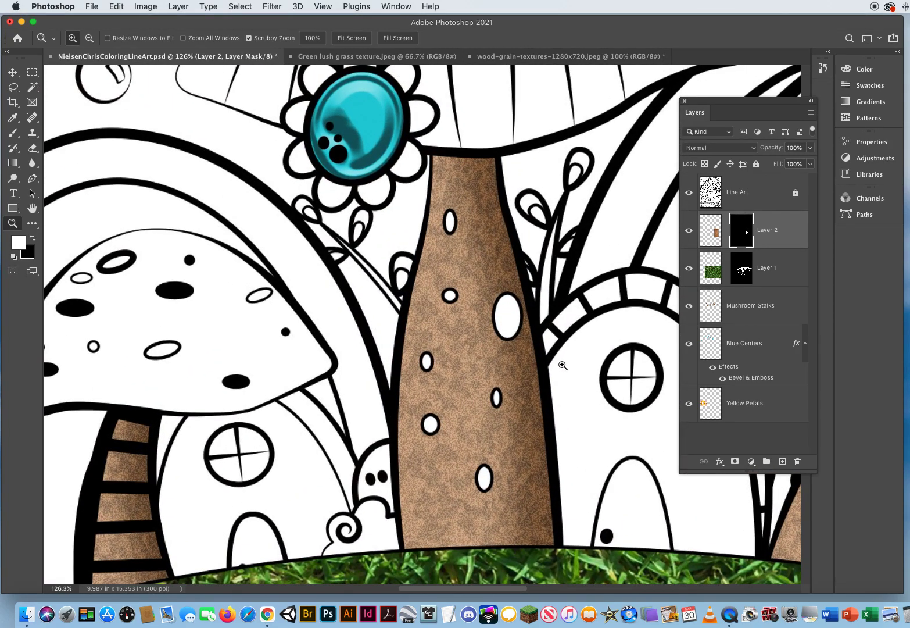
scroll(563, 365, down, 3)
scroll(563, 365, right, 4)
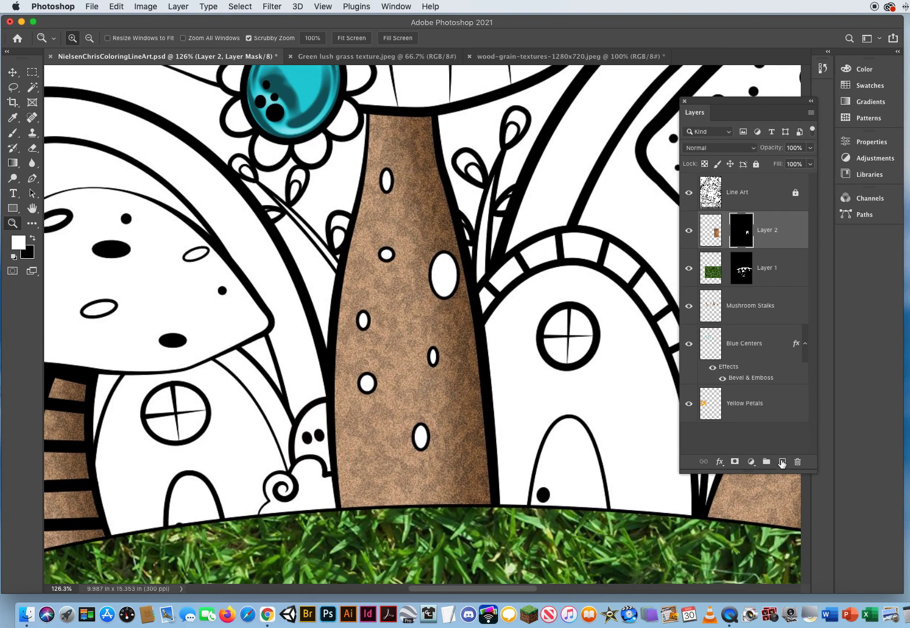
click(782, 462)
double_click(738, 231)
text(Red Shroom Spots)
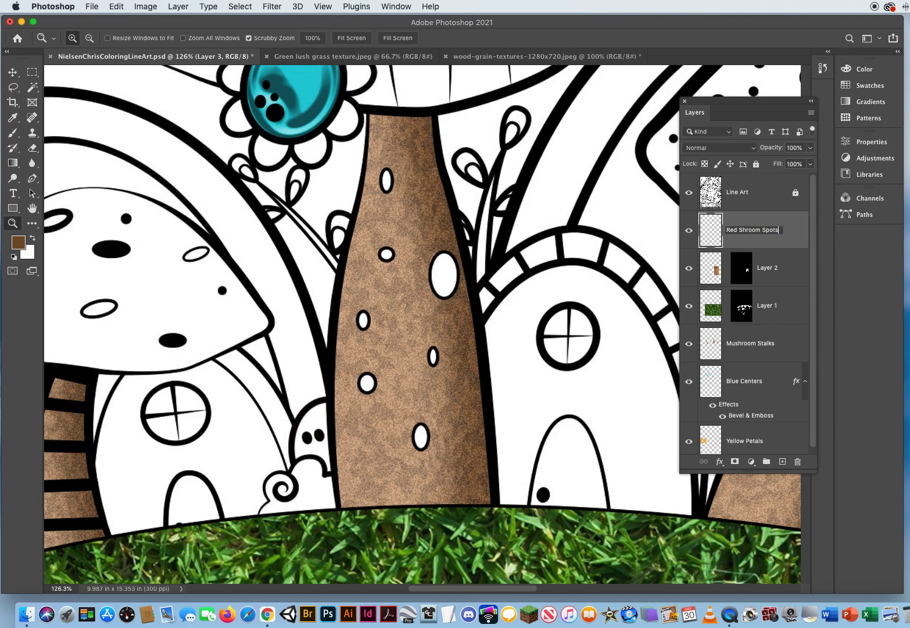
key(Return)
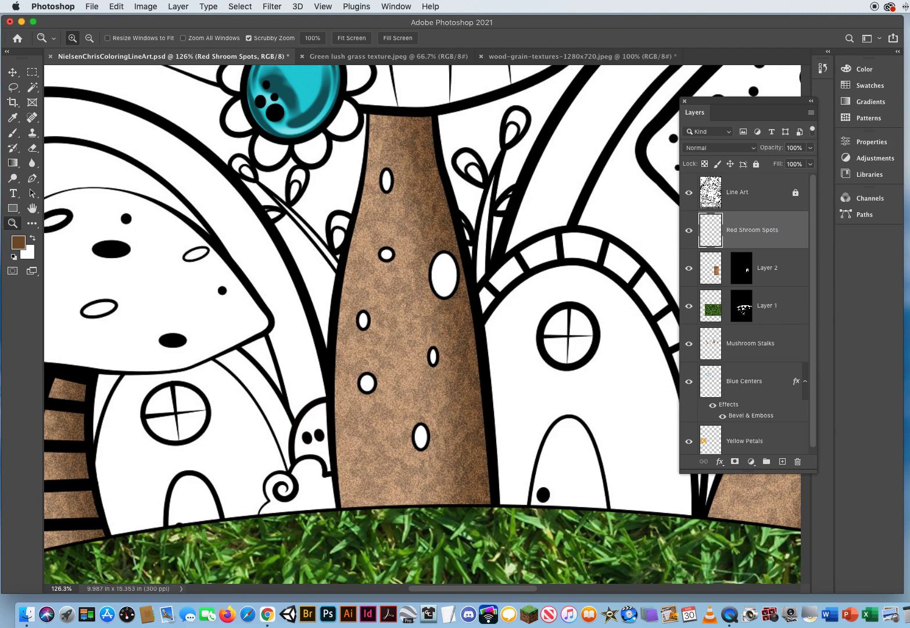
Step: Set the foreground color to the orange-red ea4a25
click(18, 242)
drag(256, 166, 259, 156)
drag(267, 283, 261, 297)
drag(218, 161, 225, 168)
drag(264, 295, 264, 300)
drag(228, 170, 223, 164)
drag(261, 299, 261, 295)
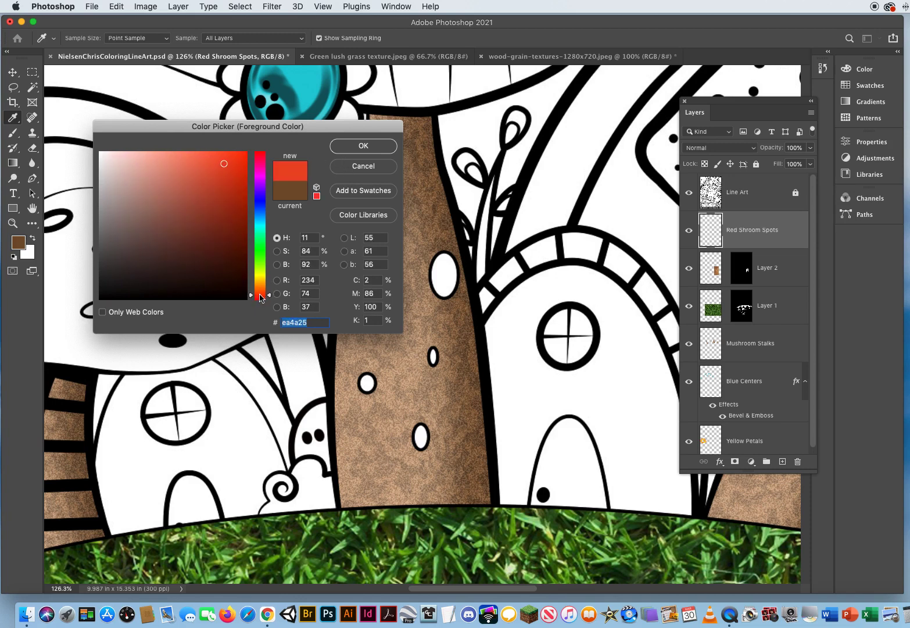
click(361, 145)
key(z)
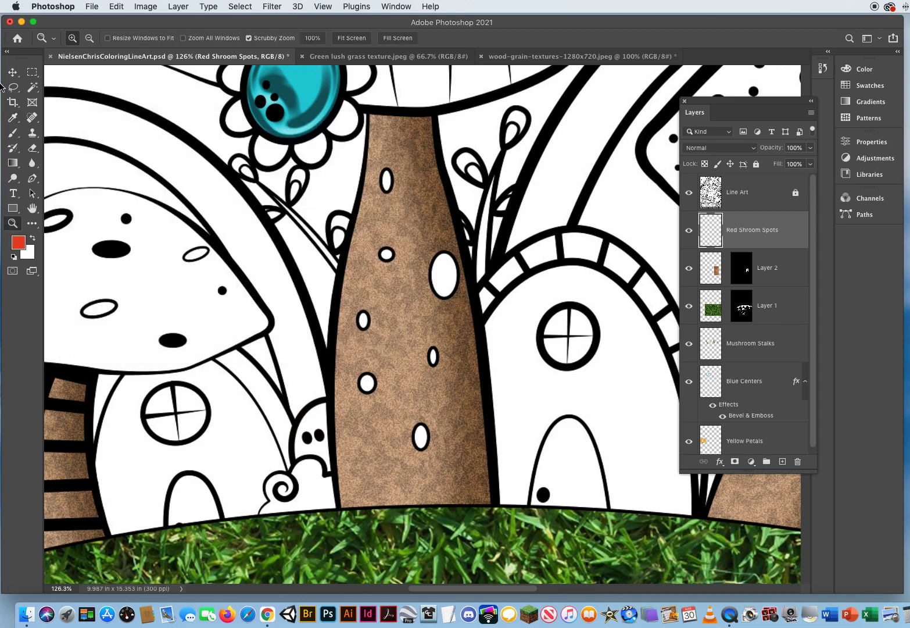
Step: Paint red over all seven oval spots on the central mushroom's stalk with a size 31 brush
click(13, 133)
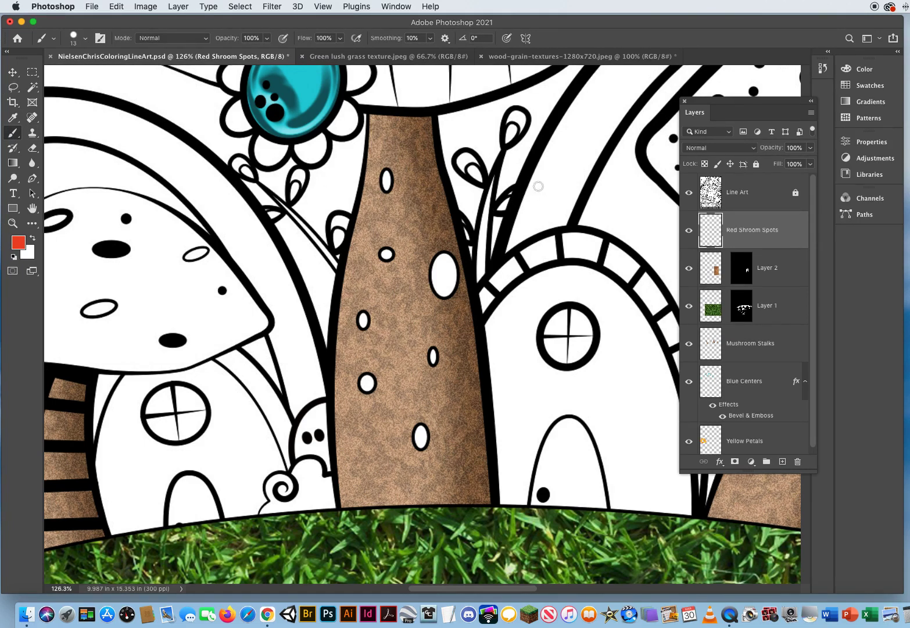
mouse_move(548, 194)
mouse_down()
mouse_move(612, 185)
mouse_move(551, 186)
mouse_move(587, 186)
mouse_move(559, 185)
mouse_up()
drag(706, 105, 632, 66)
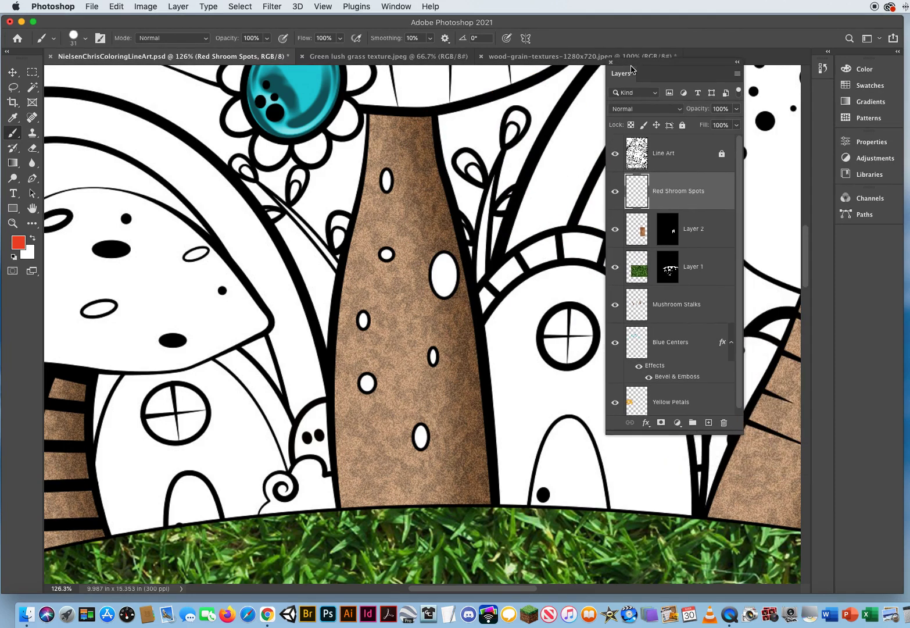
drag(700, 434, 700, 523)
drag(385, 170, 387, 192)
mouse_move(433, 244)
mouse_down()
mouse_move(442, 285)
mouse_move(454, 270)
mouse_move(448, 293)
mouse_up()
drag(374, 239, 391, 265)
drag(357, 308, 363, 320)
mouse_move(435, 343)
mouse_down()
mouse_move(441, 356)
mouse_move(427, 375)
mouse_up()
drag(423, 424, 413, 457)
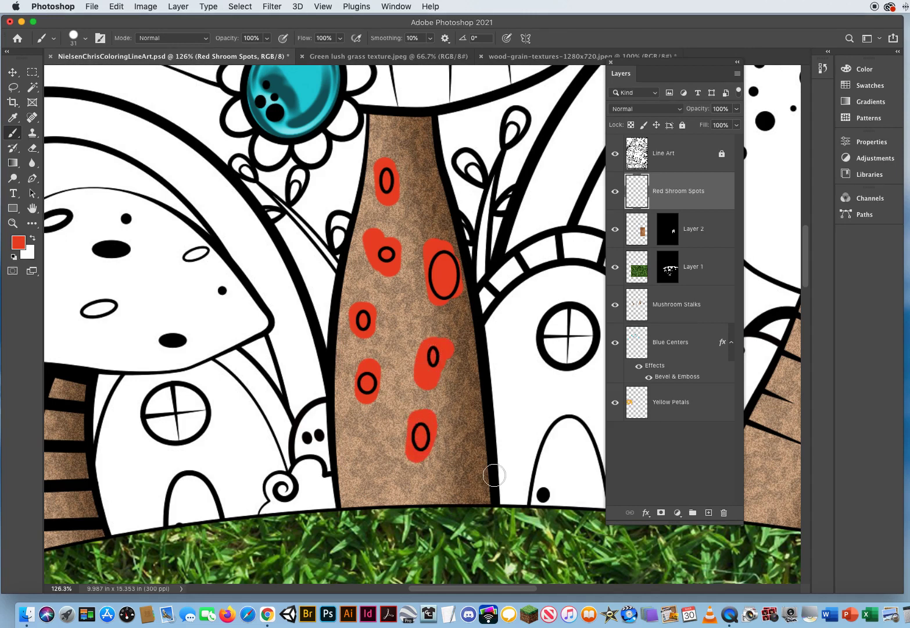
Step: Move the Red Shroom Spots layer directly below Mushroom Stalks and compare the stalk with the layer hidden and shown
drag(688, 187, 676, 329)
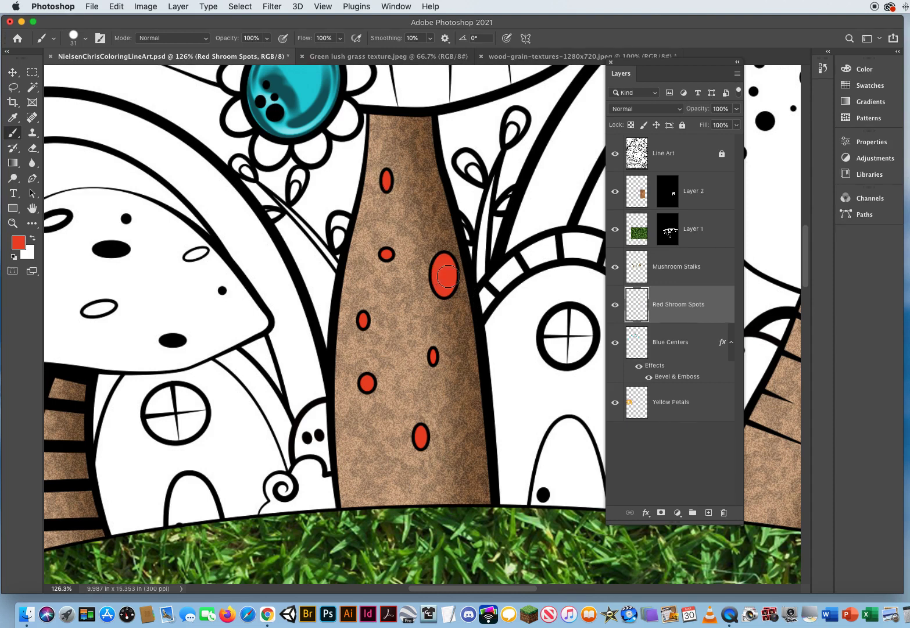
click(616, 307)
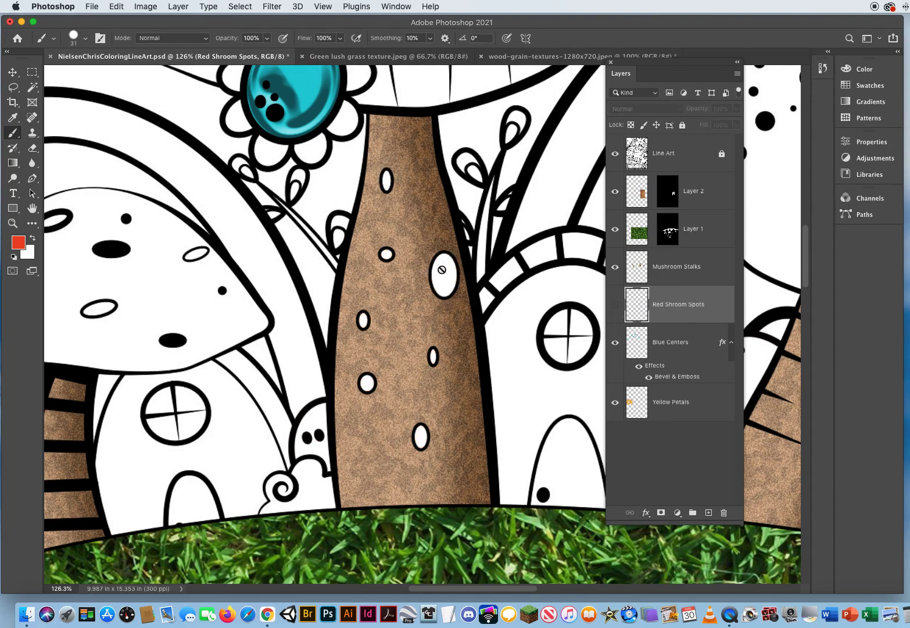
click(616, 307)
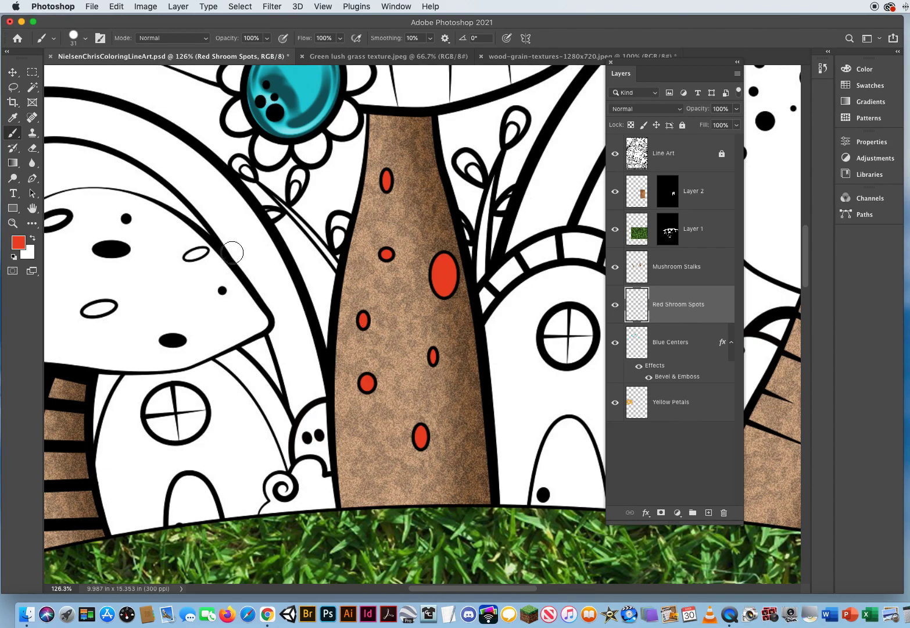
Step: Select the white oval center of the large orange-and-yellow flower on the Line Art layer with the Magic Wand
click(13, 223)
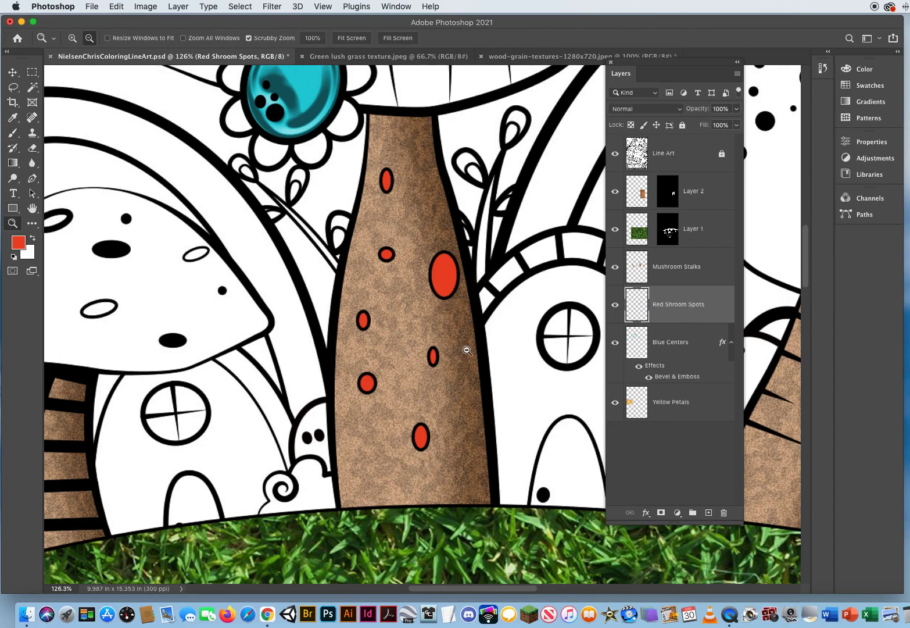
alt+click(463, 348)
drag(231, 247, 520, 301)
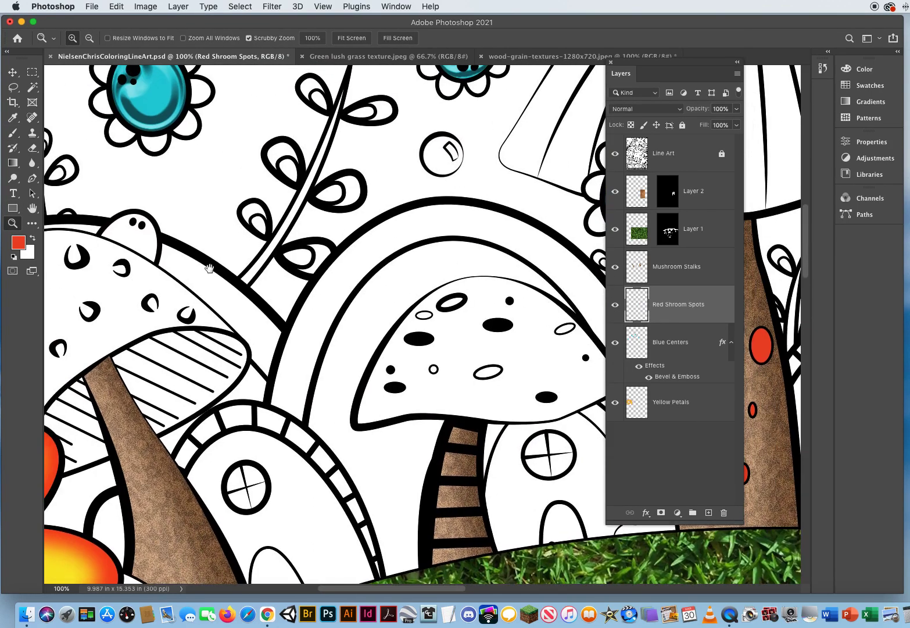
drag(210, 268, 518, 126)
drag(258, 384, 413, 209)
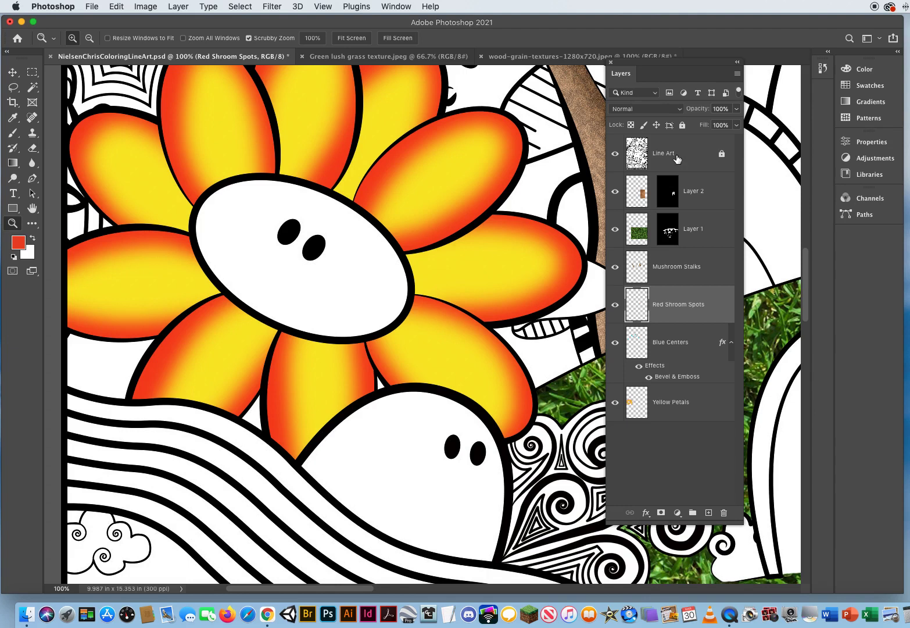
click(677, 159)
click(32, 87)
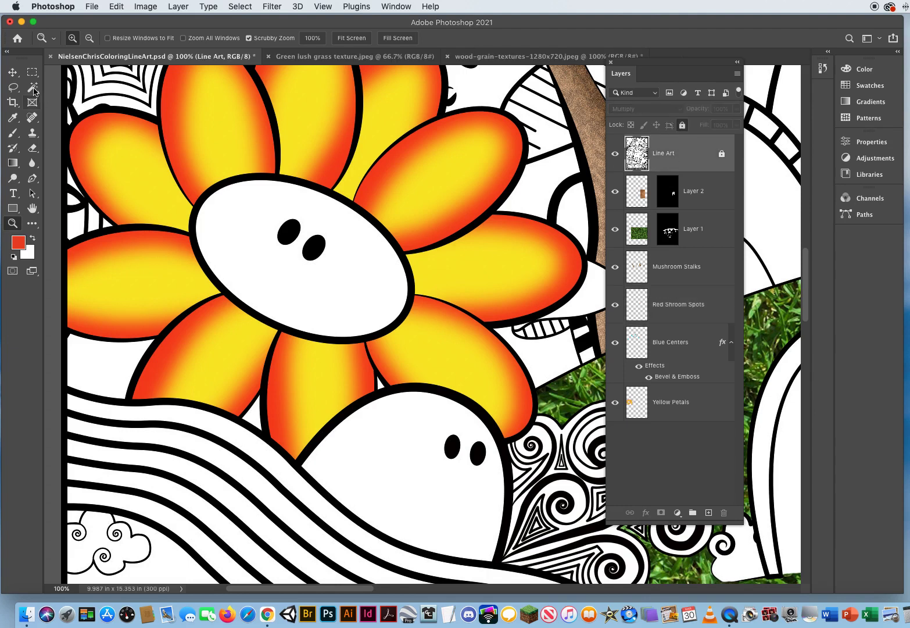
click(320, 289)
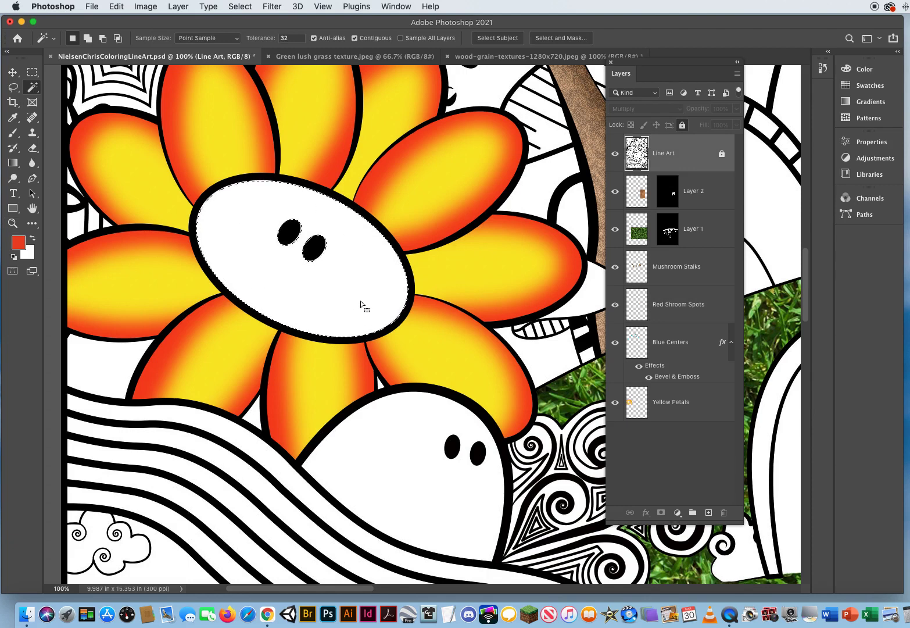
Step: Expand the flower center selection so it reaches under the black outline
click(239, 7)
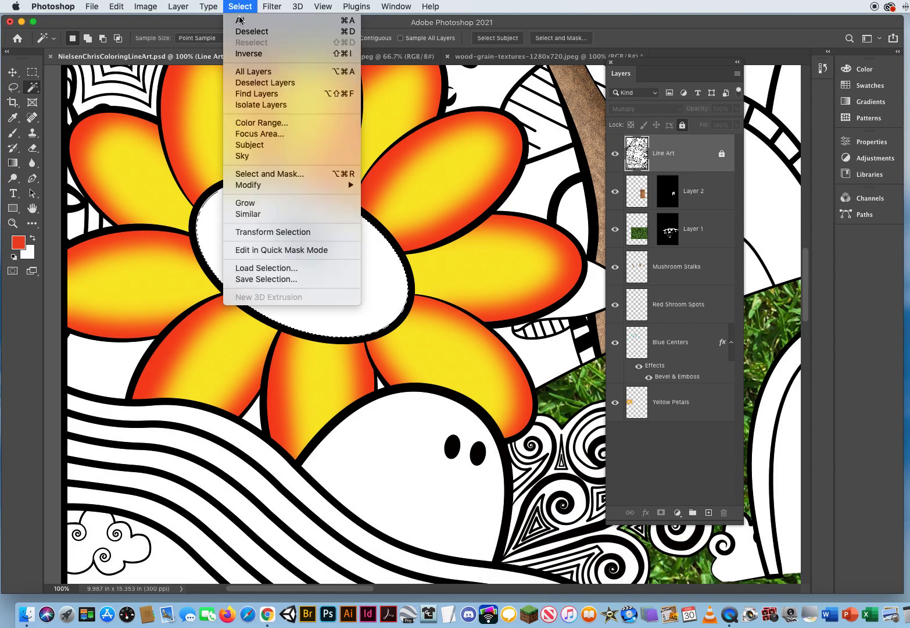
mouse_move(298, 183)
click(401, 206)
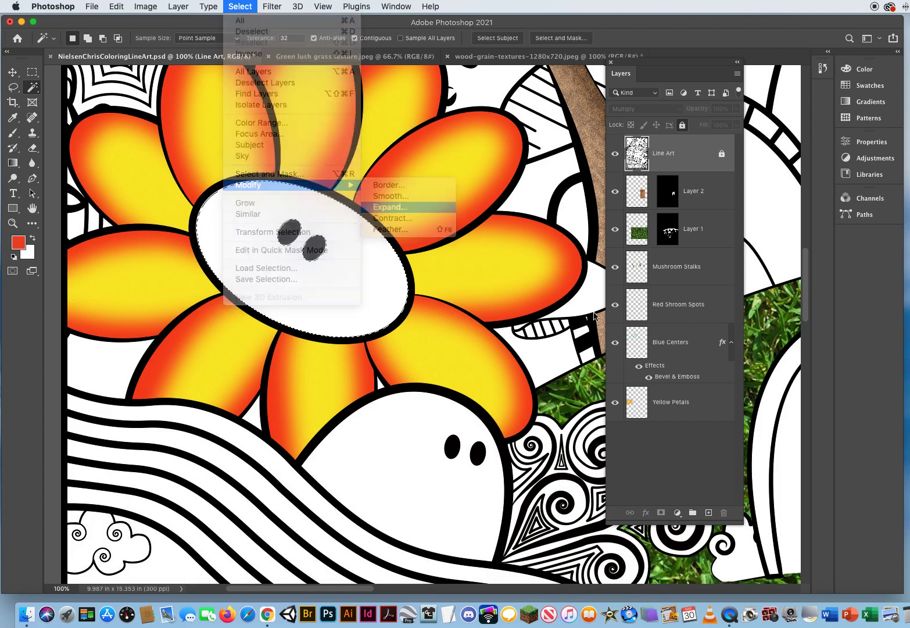
click(443, 140)
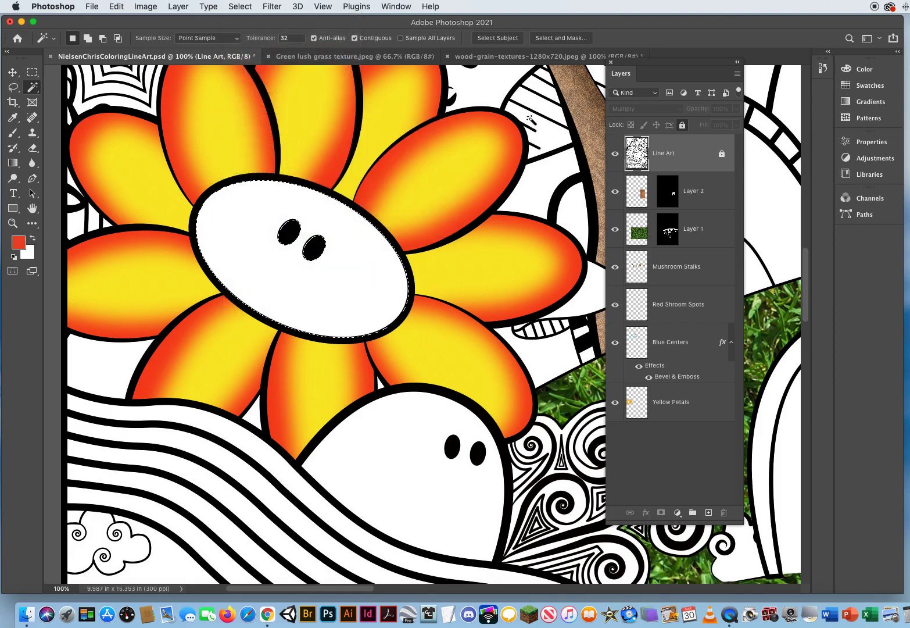
Step: Add a new layer and place it at the bottom of the stack, below Yellow Petals
click(681, 405)
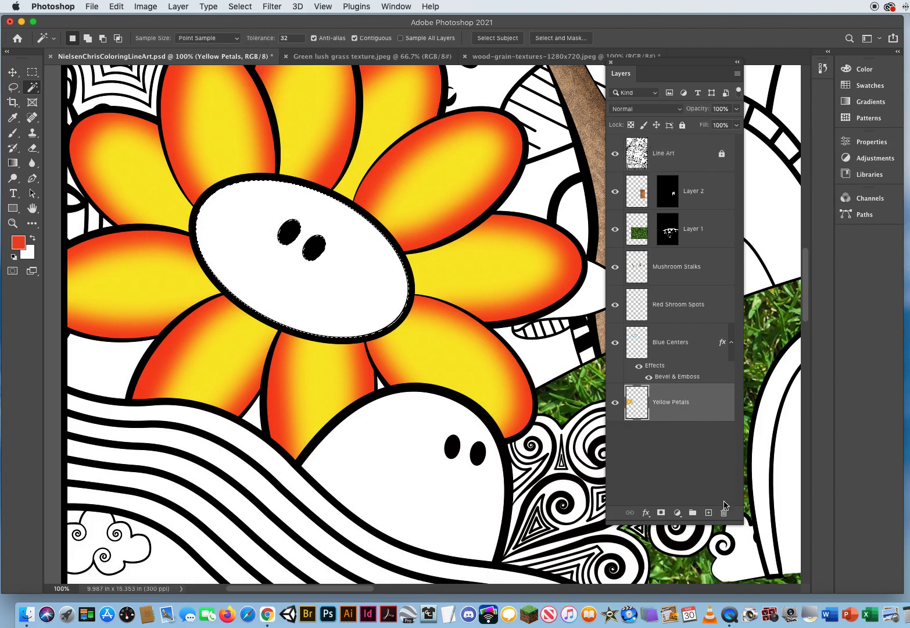
click(708, 515)
drag(663, 401, 664, 460)
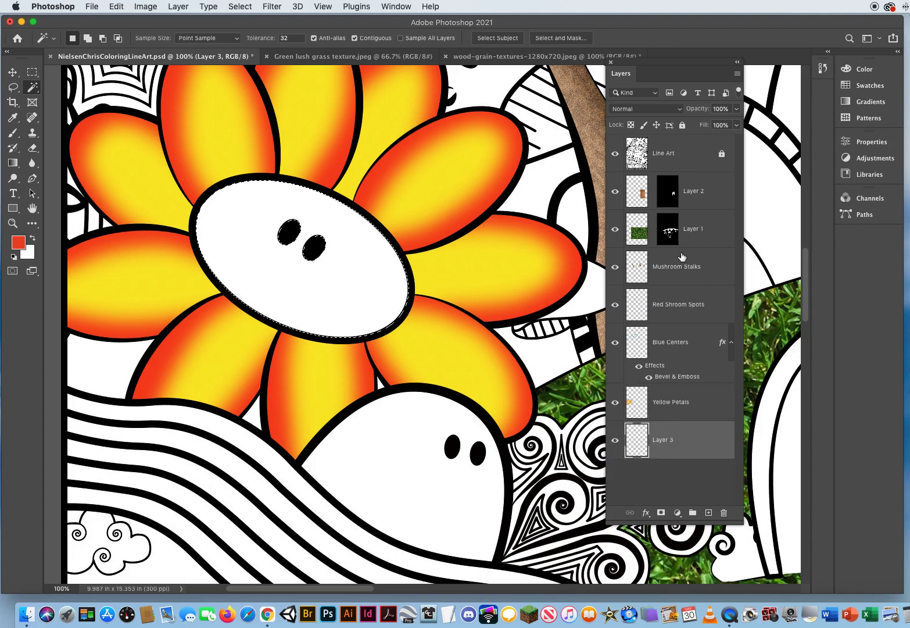
Step: Name the new layer Center of Flower and fill the selected flower center with bright magenta fa3eeb
click(18, 243)
drag(253, 203, 260, 185)
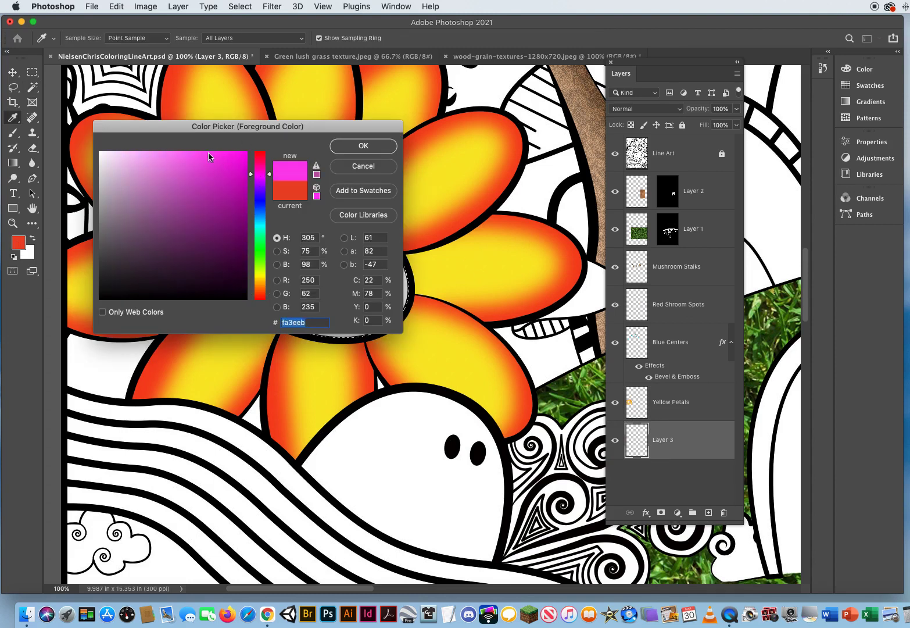
click(340, 152)
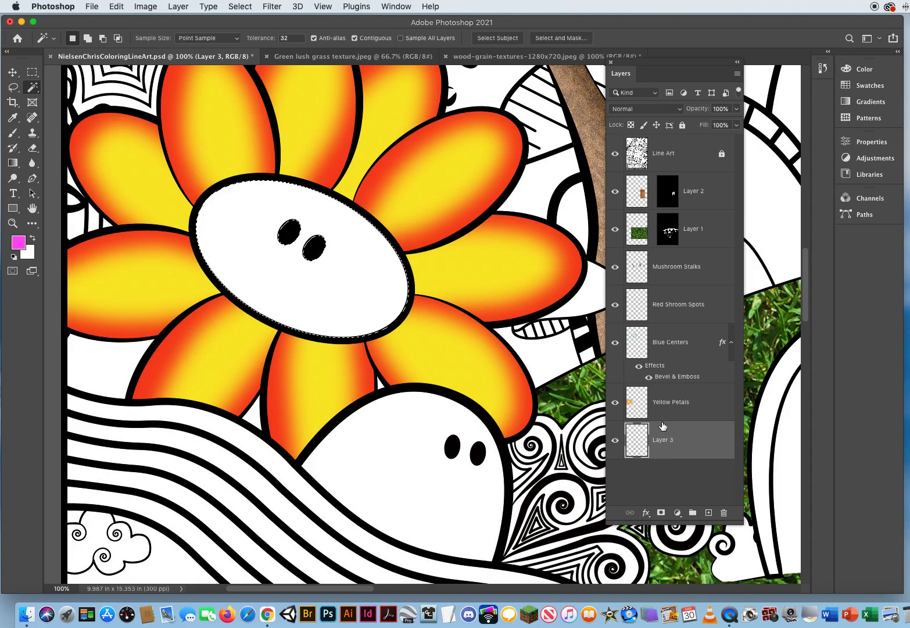
double_click(662, 440)
text(C)
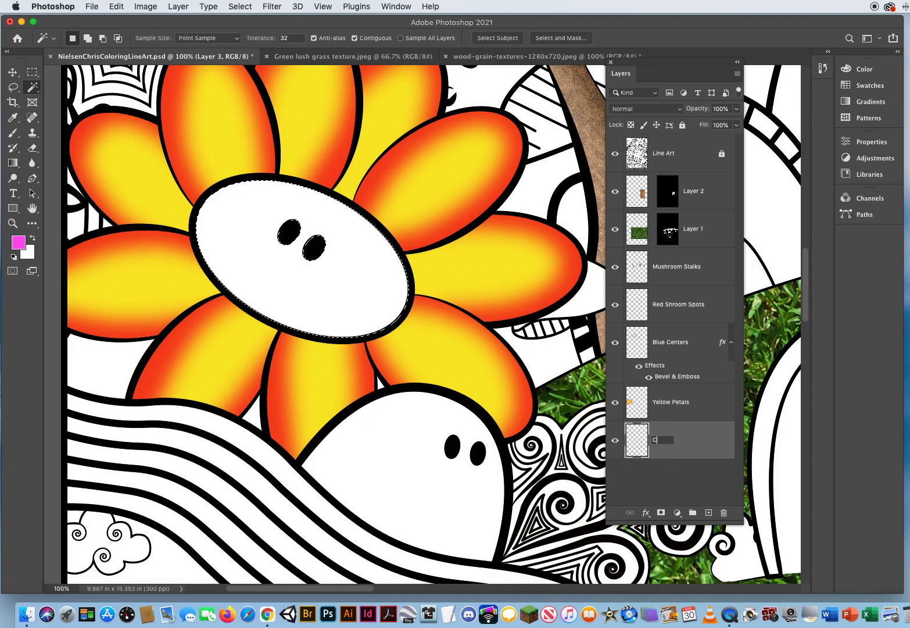
text(enter of Flower)
key(Return)
key(alt)
key(alt+BackSpace)
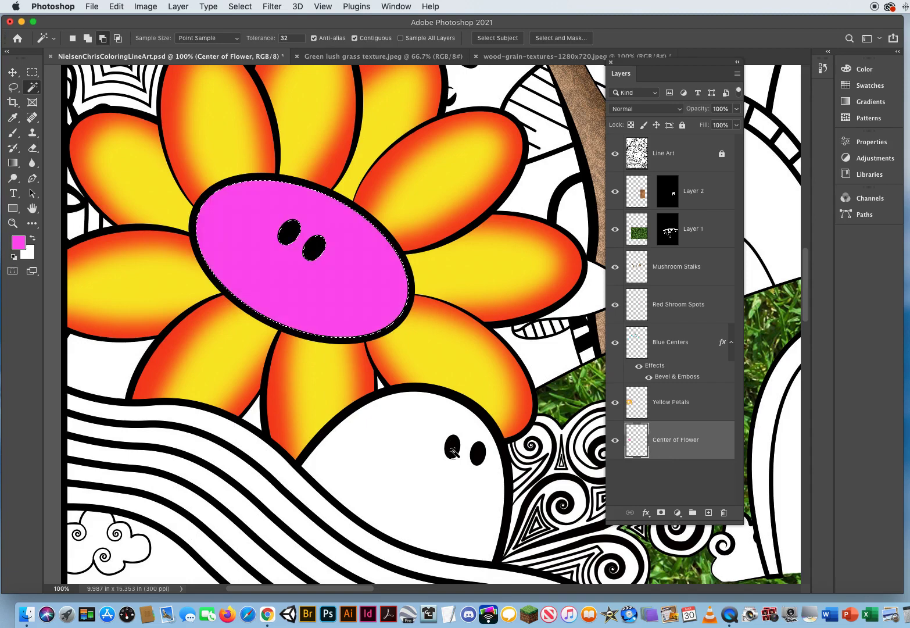
Step: Paint a light pink fbcaf7 highlight along the upper edge of the flower center with a soft size 214 brush
click(12, 223)
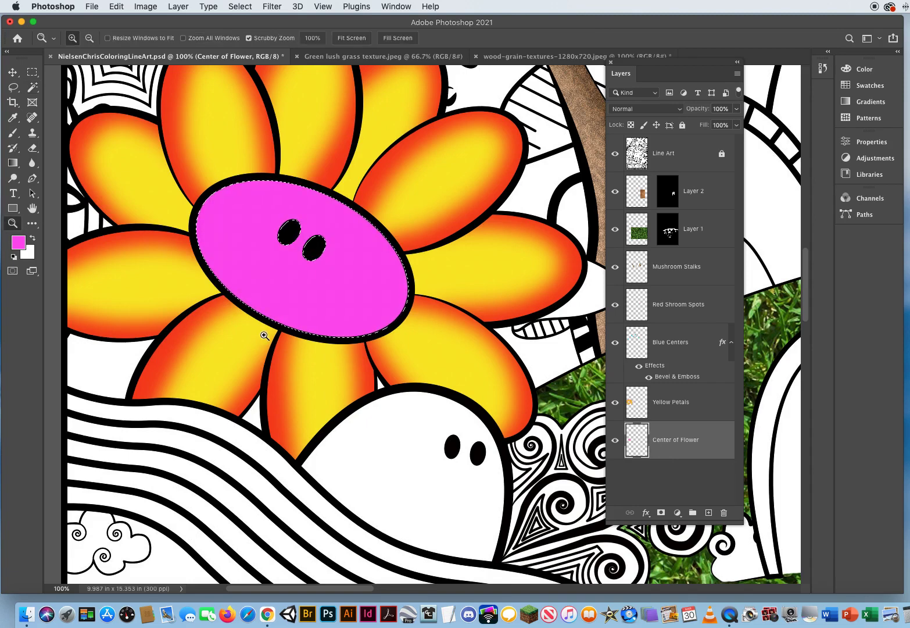
alt+click(381, 342)
alt+click(381, 342)
drag(425, 332, 311, 377)
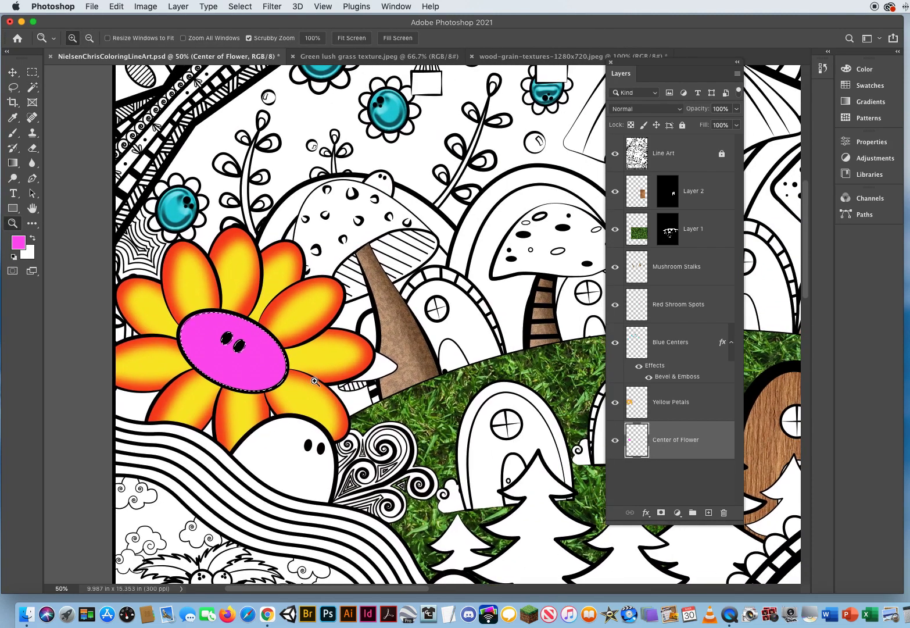
click(18, 242)
click(137, 156)
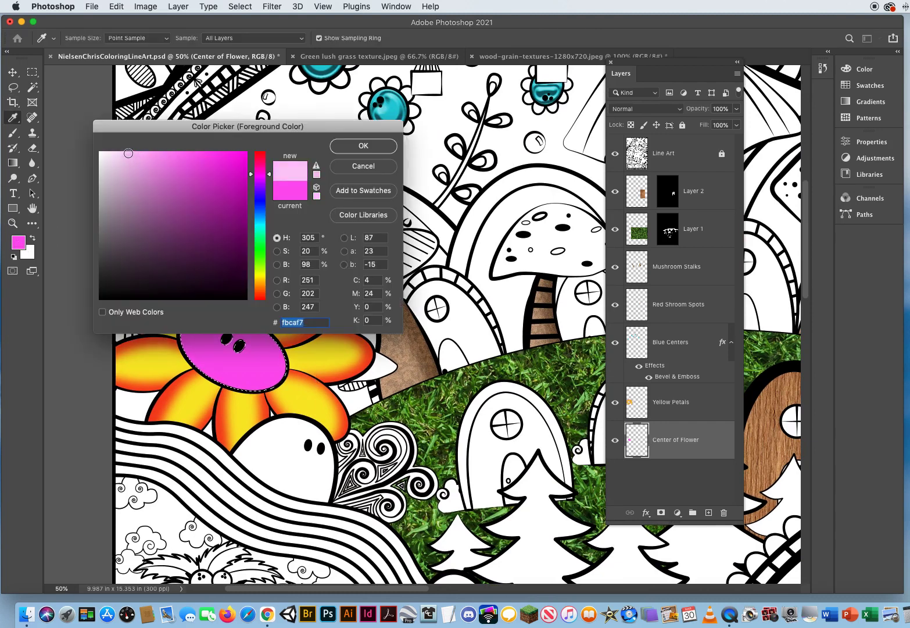
click(363, 145)
key(b)
mouse_move(411, 236)
mouse_down()
mouse_move(491, 232)
mouse_move(491, 183)
mouse_up()
drag(388, 212, 334, 211)
mouse_move(158, 341)
mouse_down()
mouse_move(201, 301)
mouse_move(229, 303)
mouse_up()
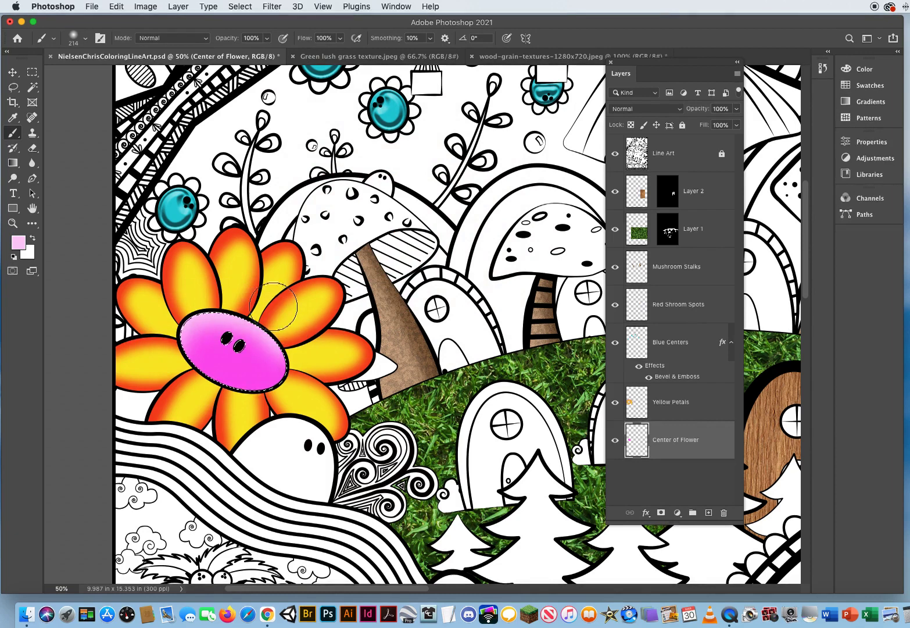
Step: Shade the lower edge of the flower center with dark purple 440f40, and clear the selection
click(18, 243)
drag(191, 214, 215, 261)
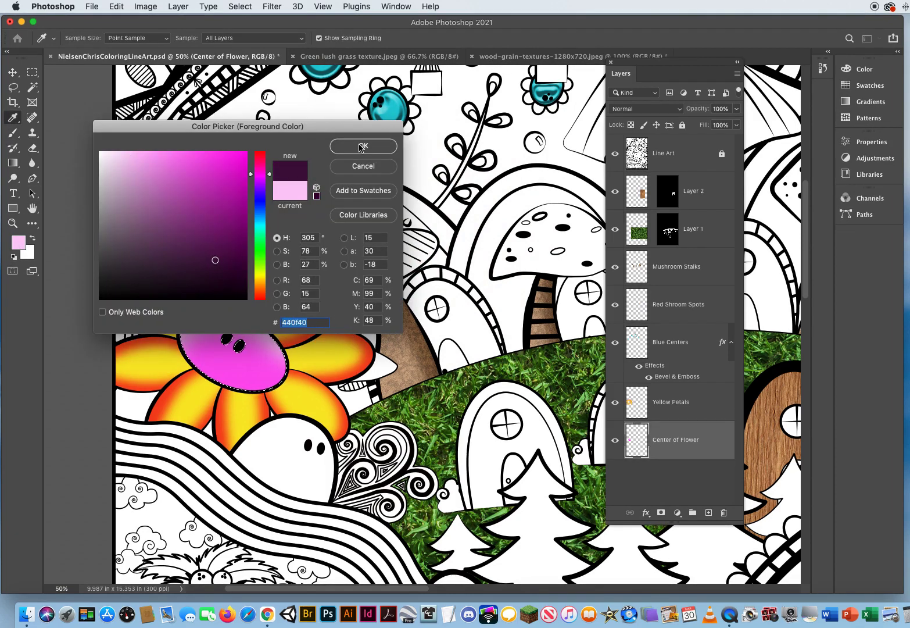
click(363, 146)
mouse_move(215, 403)
mouse_down()
mouse_move(276, 404)
mouse_move(308, 375)
mouse_move(320, 383)
mouse_move(283, 415)
mouse_move(164, 377)
mouse_up()
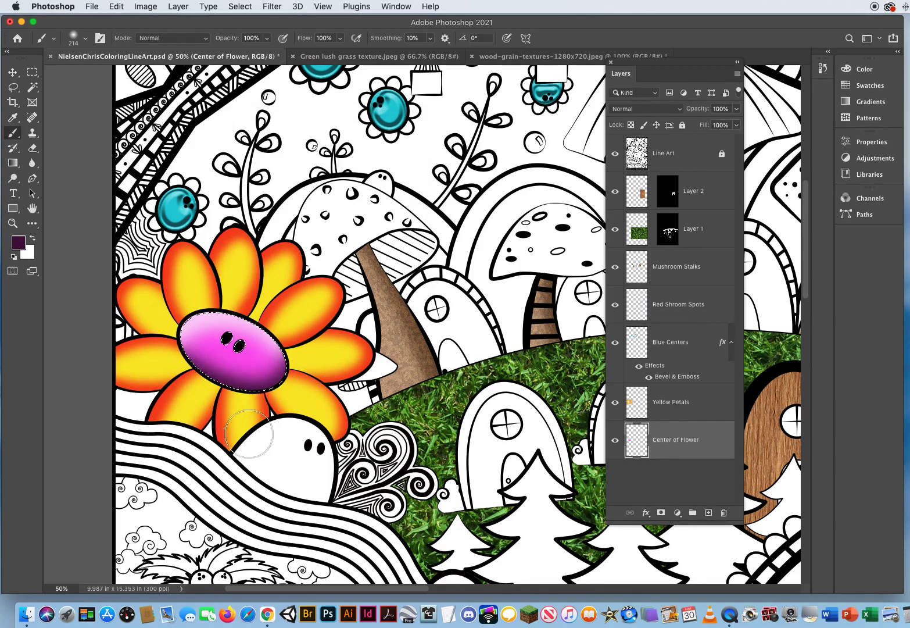
drag(337, 369, 297, 362)
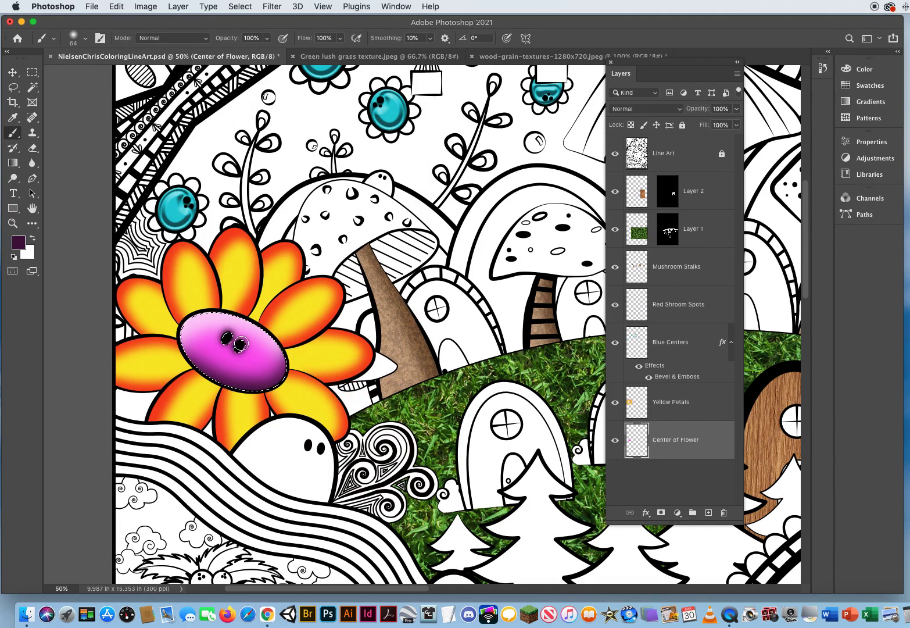
key(alt+super+a)
key(super+d)
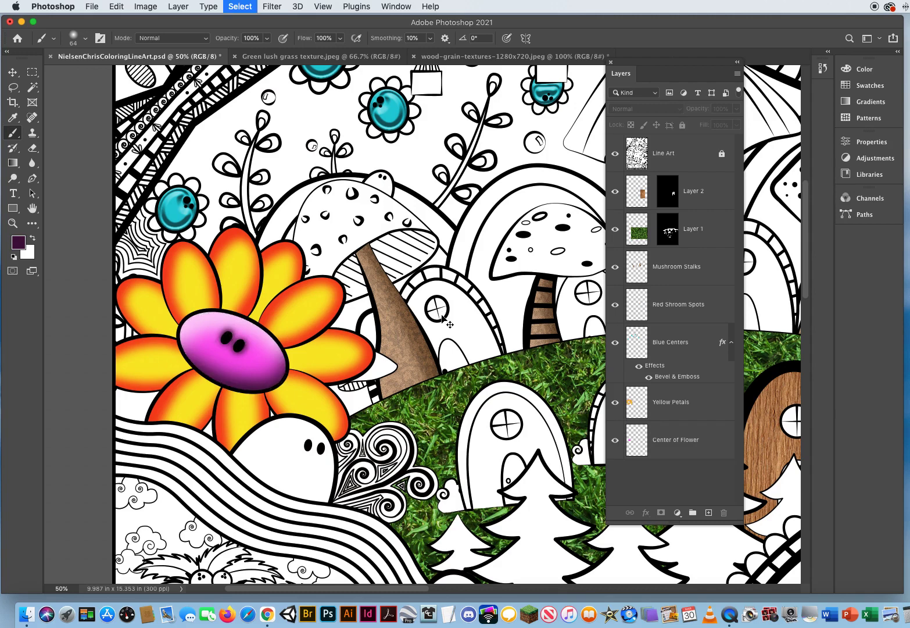
click(13, 223)
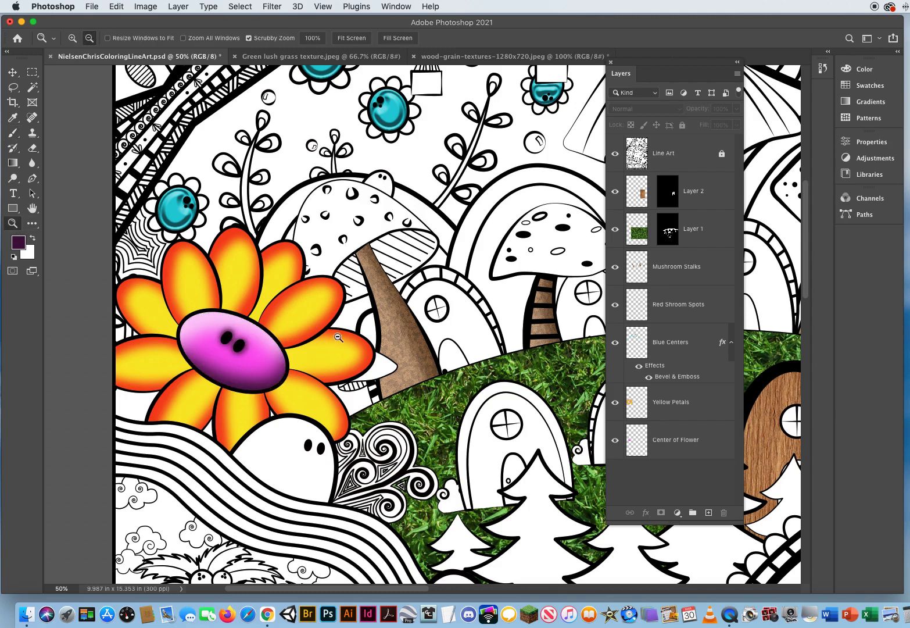
Step: Add a new layer and place it at the bottom of the stack, below Center of Flower
alt+click(373, 335)
drag(487, 311, 388, 373)
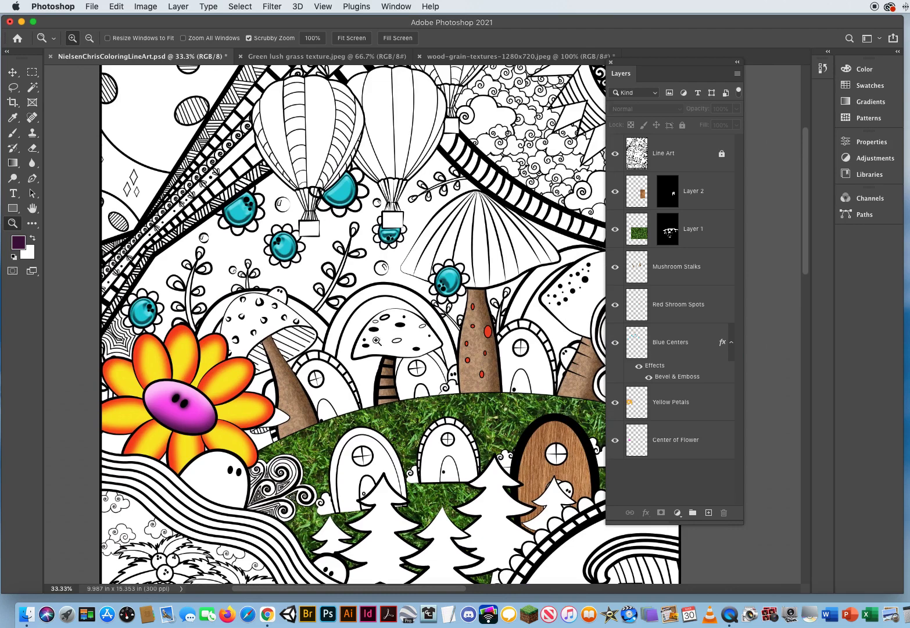
click(317, 293)
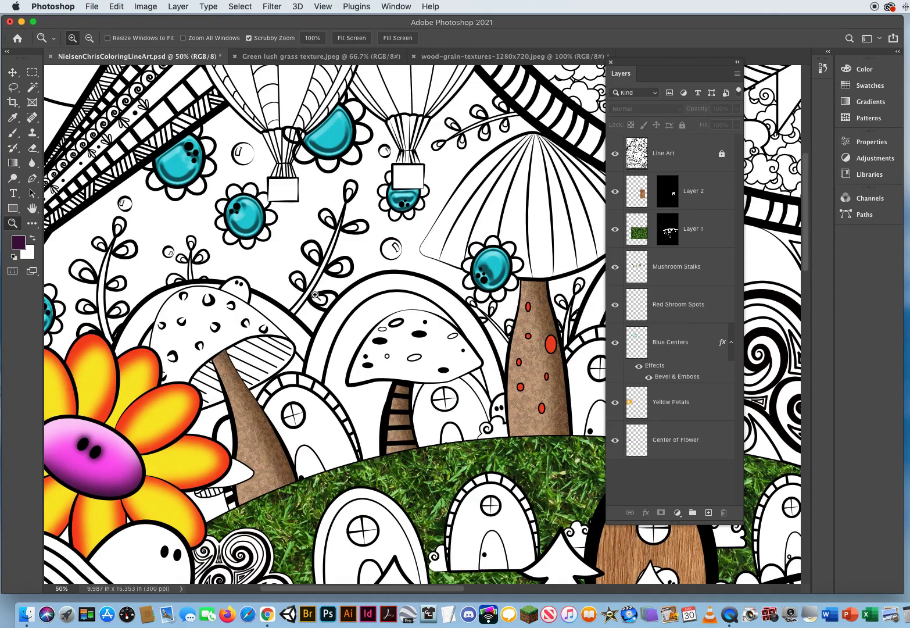
click(249, 240)
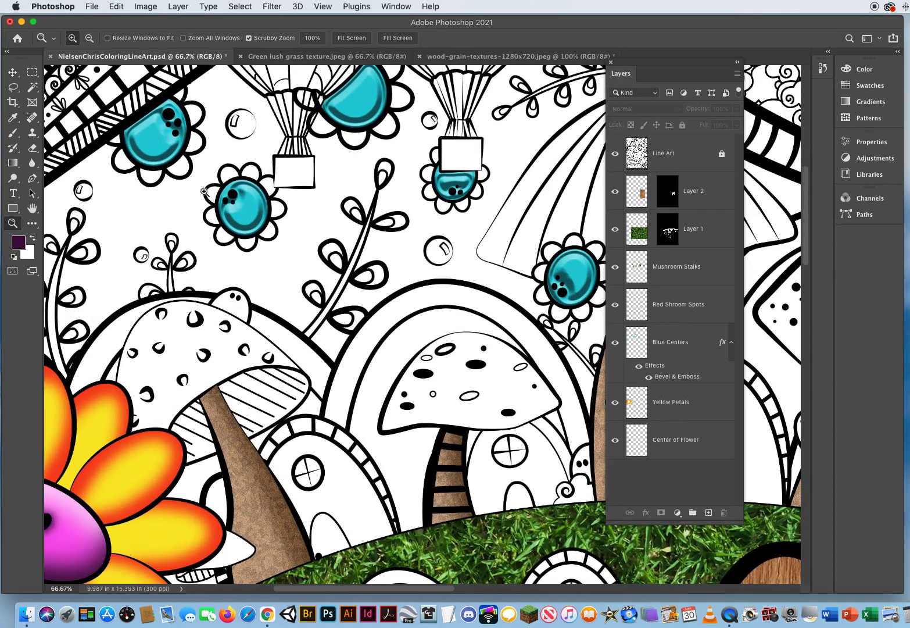
click(148, 177)
drag(152, 187, 292, 293)
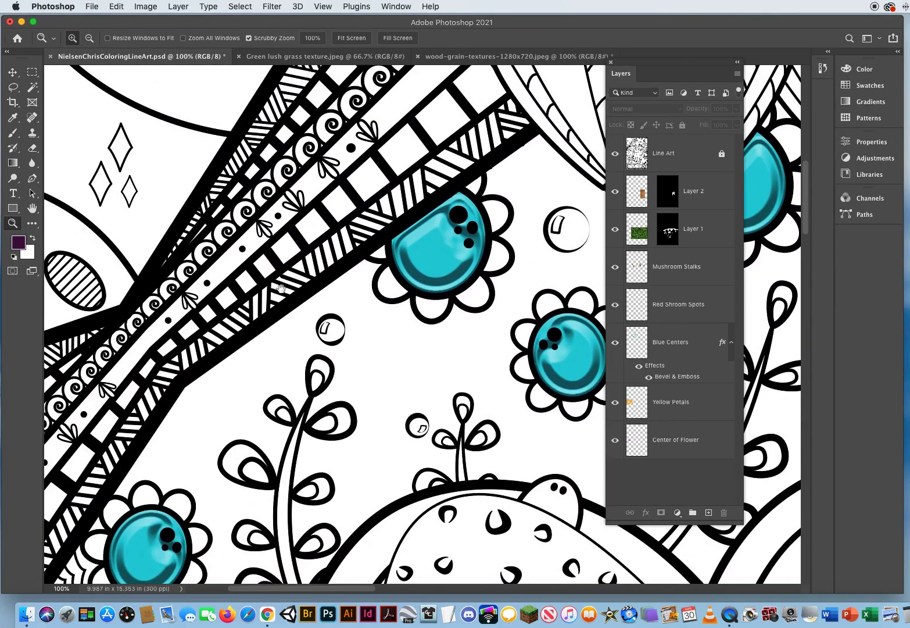
click(201, 228)
drag(166, 103, 428, 261)
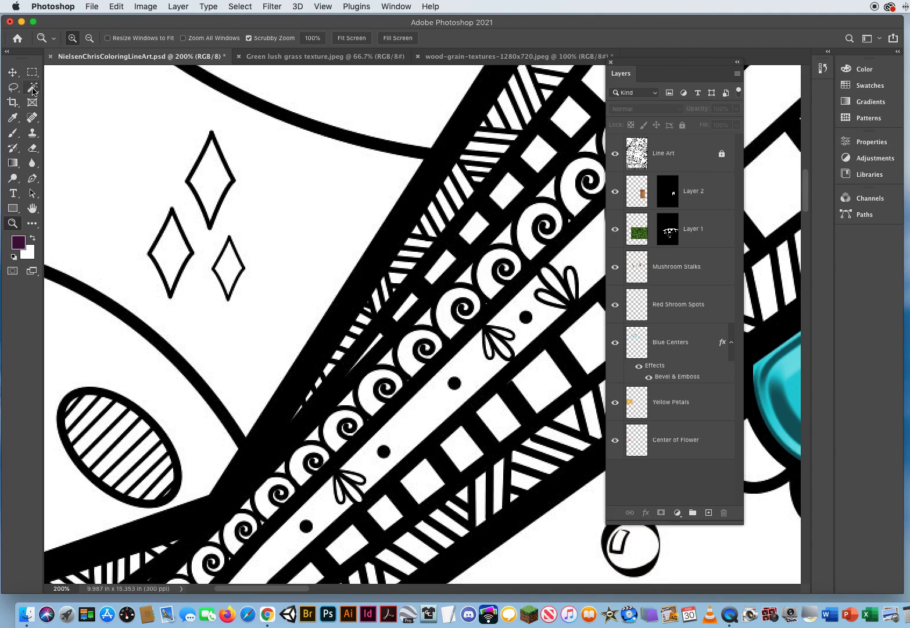
click(676, 170)
click(709, 512)
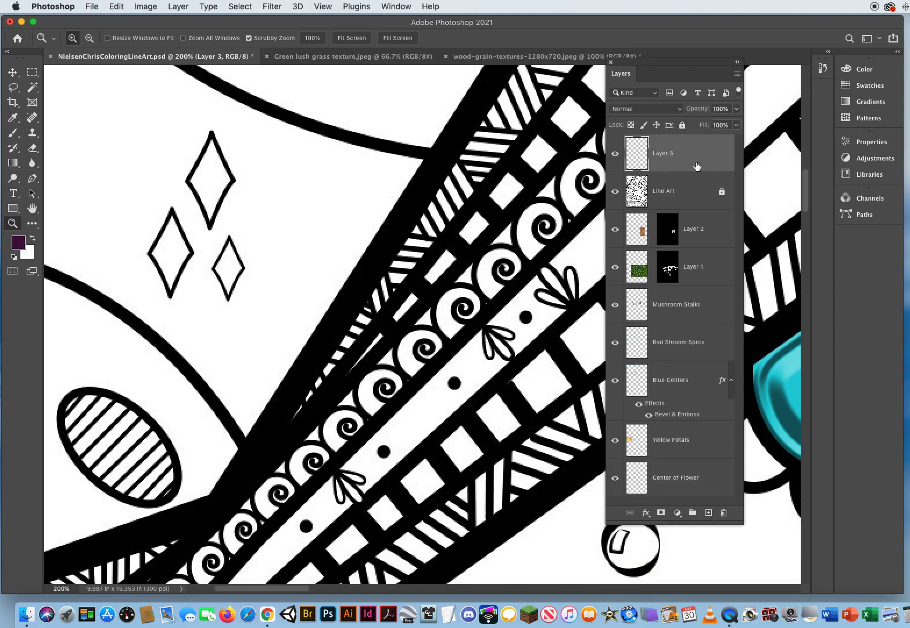
drag(684, 152, 669, 495)
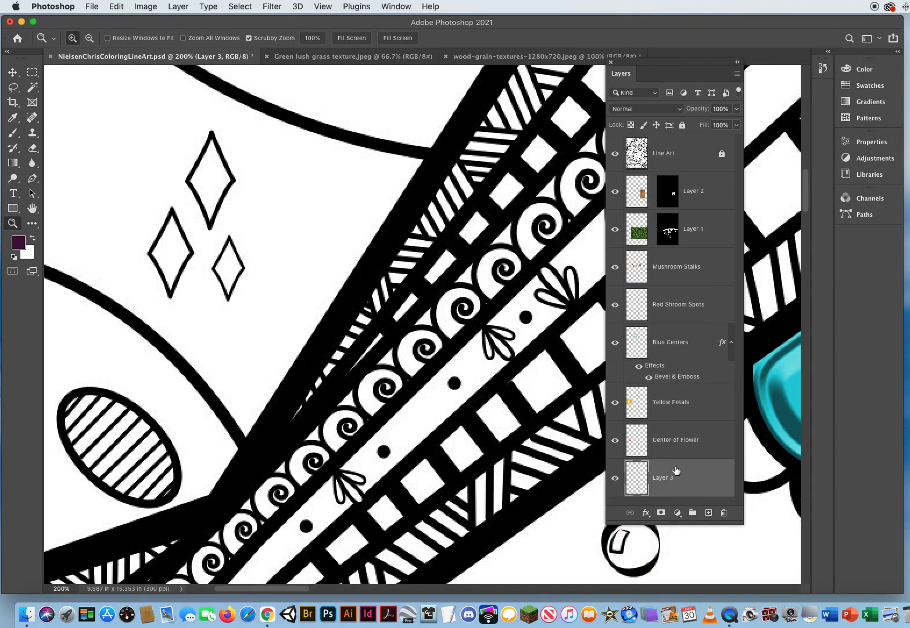
Step: Rename the new bottom layer as Red Rays
double_click(664, 477)
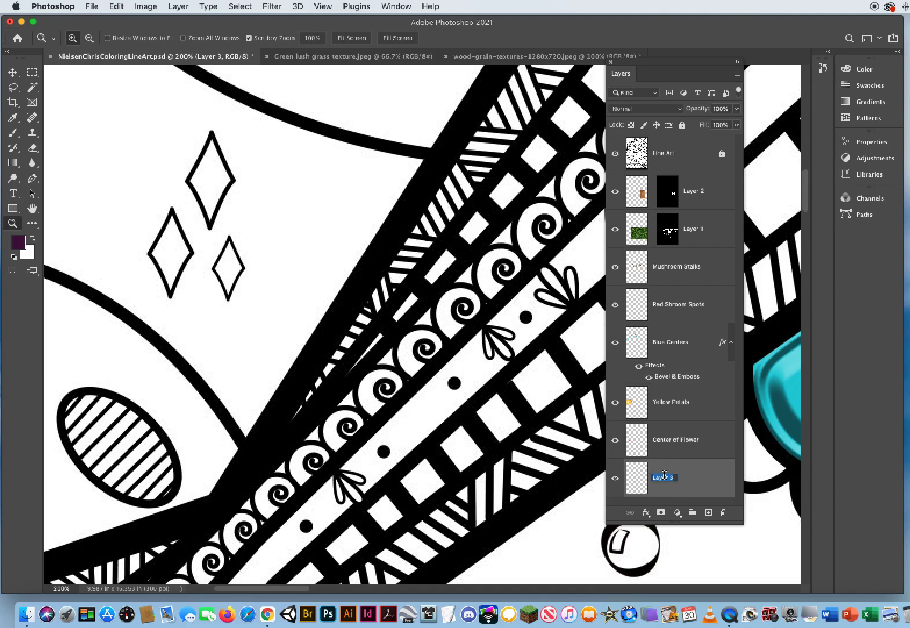
text(Red Rays)
key(Return)
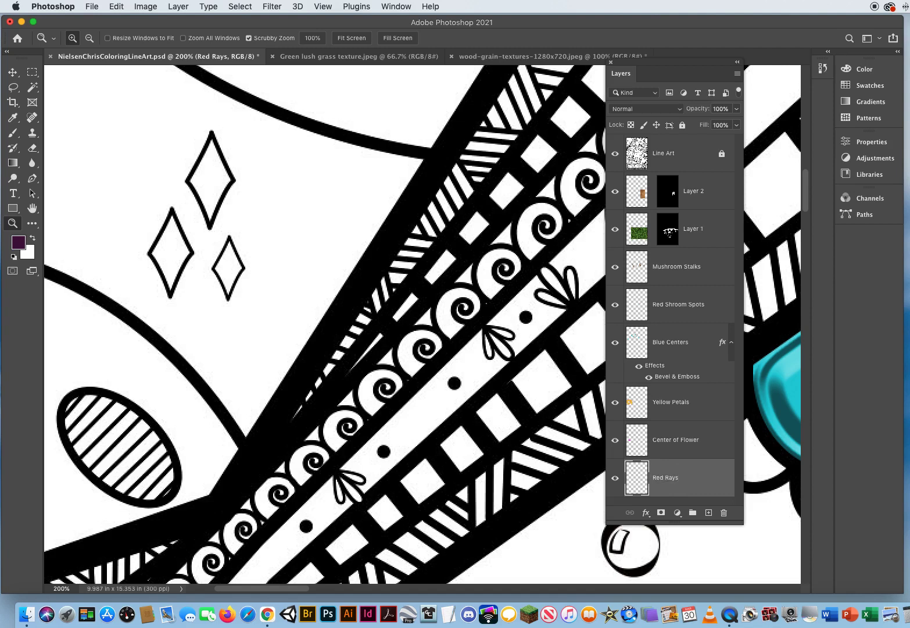
Step: Set the foreground color to bright red f60b0b and prepare a hard round brush of size 14
click(15, 242)
drag(261, 166, 262, 149)
click(245, 153)
click(363, 146)
click(14, 133)
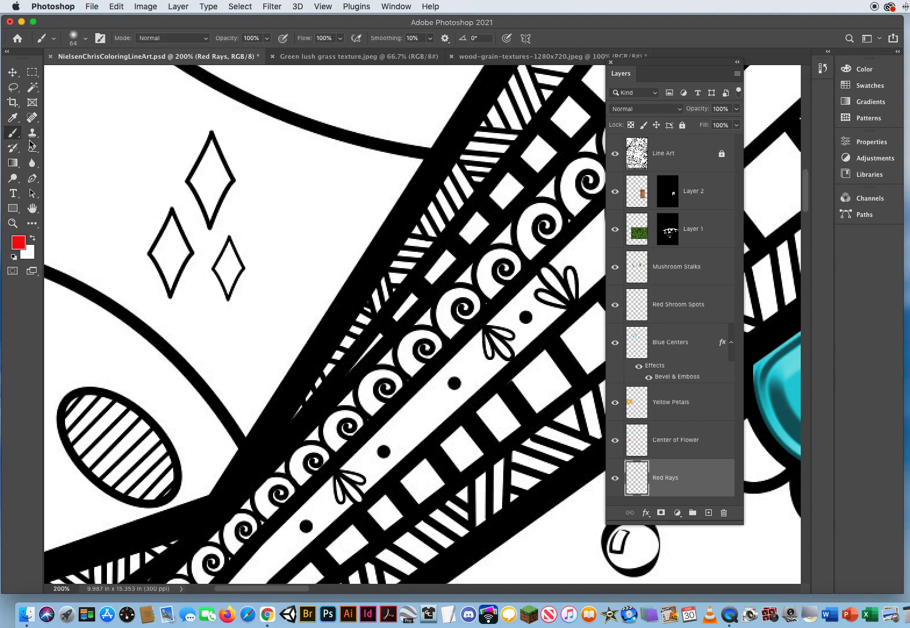
drag(320, 185, 320, 185)
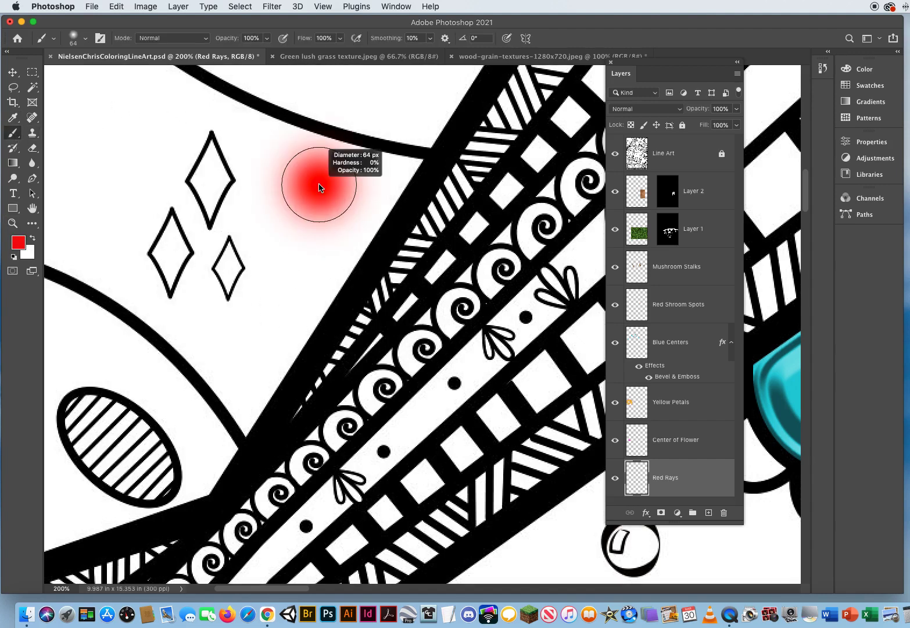
drag(319, 188, 319, 493)
mouse_move(331, 193)
mouse_down()
mouse_move(393, 188)
mouse_move(304, 192)
mouse_up()
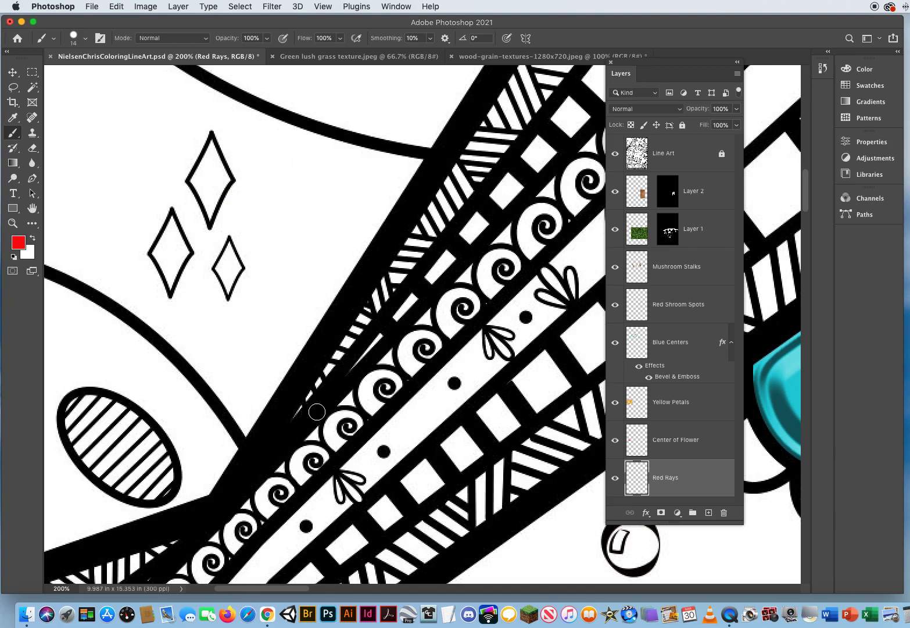
Step: Paint the striped outer band of the ray red, enlarging the brush to 40, and erase the spill over the adjoining white squares
mouse_move(291, 421)
mouse_down()
mouse_move(417, 254)
mouse_move(372, 314)
mouse_move(420, 211)
mouse_move(509, 93)
mouse_move(485, 161)
mouse_move(289, 456)
mouse_up()
mouse_move(367, 375)
mouse_down()
mouse_move(438, 280)
mouse_move(347, 389)
mouse_move(432, 250)
mouse_move(328, 382)
mouse_move(384, 304)
mouse_move(378, 298)
mouse_move(335, 363)
mouse_move(408, 225)
mouse_move(436, 217)
mouse_move(441, 286)
mouse_move(492, 212)
mouse_move(426, 213)
mouse_up()
drag(233, 196, 250, 199)
drag(501, 258, 381, 446)
mouse_move(372, 355)
mouse_down()
mouse_move(474, 161)
mouse_move(521, 110)
mouse_move(532, 128)
mouse_move(394, 347)
mouse_move(565, 133)
mouse_up()
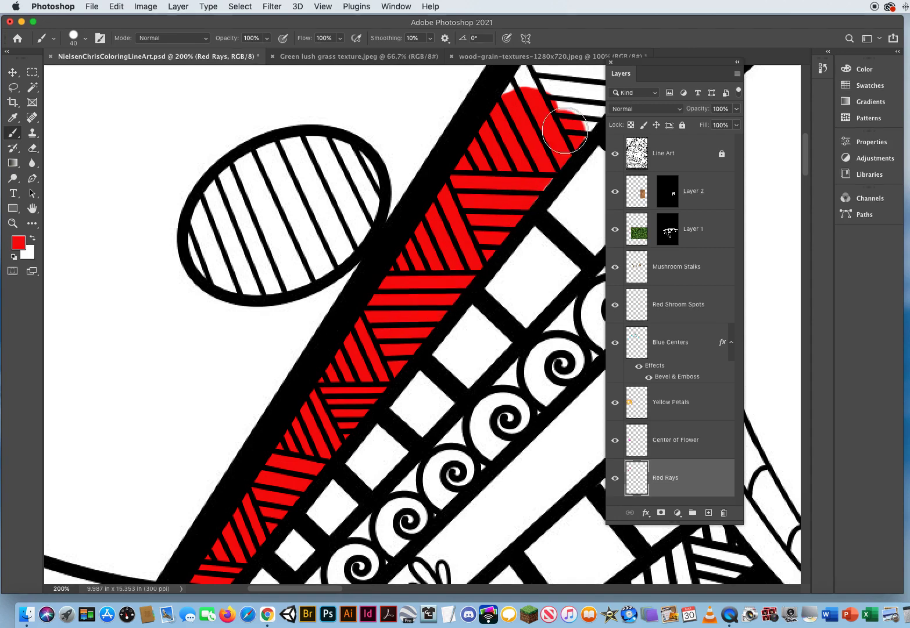
drag(484, 185, 214, 544)
mouse_move(314, 401)
mouse_down()
mouse_move(471, 127)
mouse_move(491, 125)
mouse_move(450, 218)
mouse_move(340, 403)
mouse_move(343, 427)
mouse_move(377, 391)
mouse_up()
mouse_move(445, 301)
mouse_down()
mouse_move(578, 116)
mouse_move(430, 285)
mouse_move(540, 133)
mouse_move(498, 150)
mouse_move(514, 123)
mouse_move(338, 422)
mouse_move(272, 503)
mouse_move(277, 515)
mouse_move(243, 508)
mouse_move(232, 502)
mouse_move(249, 468)
mouse_move(358, 296)
mouse_move(477, 128)
mouse_move(487, 132)
mouse_move(338, 406)
mouse_move(262, 520)
mouse_move(498, 184)
mouse_move(559, 127)
mouse_move(298, 540)
mouse_move(579, 162)
mouse_move(492, 346)
mouse_move(309, 533)
mouse_up()
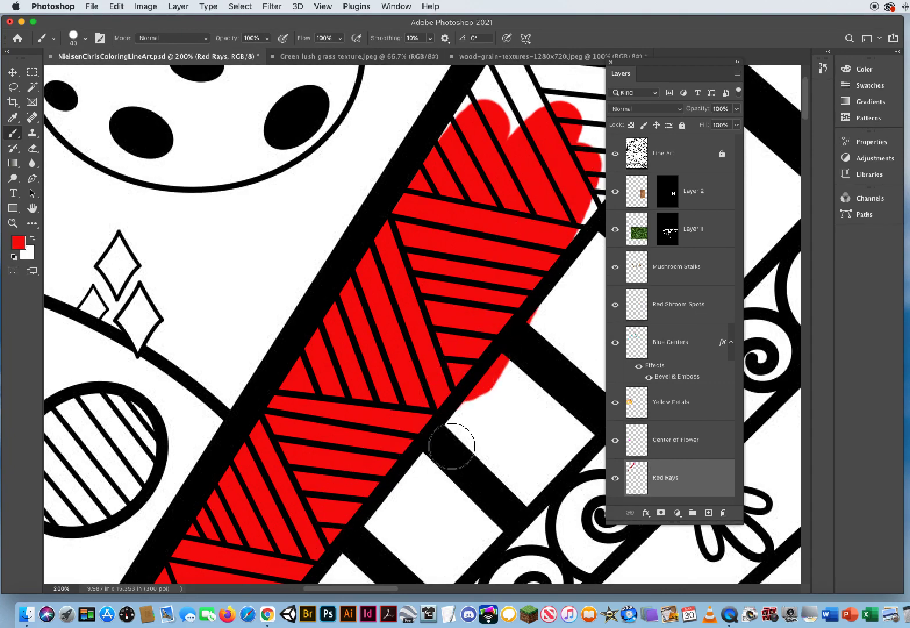
key(e)
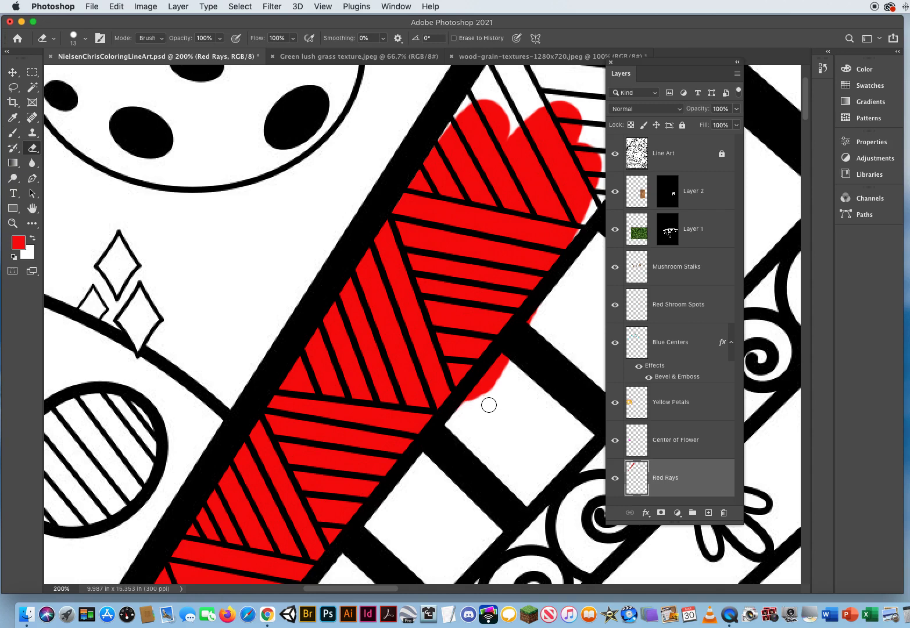
mouse_move(479, 406)
mouse_down()
mouse_move(517, 352)
mouse_move(461, 428)
mouse_move(506, 358)
mouse_move(460, 405)
mouse_move(557, 289)
mouse_up()
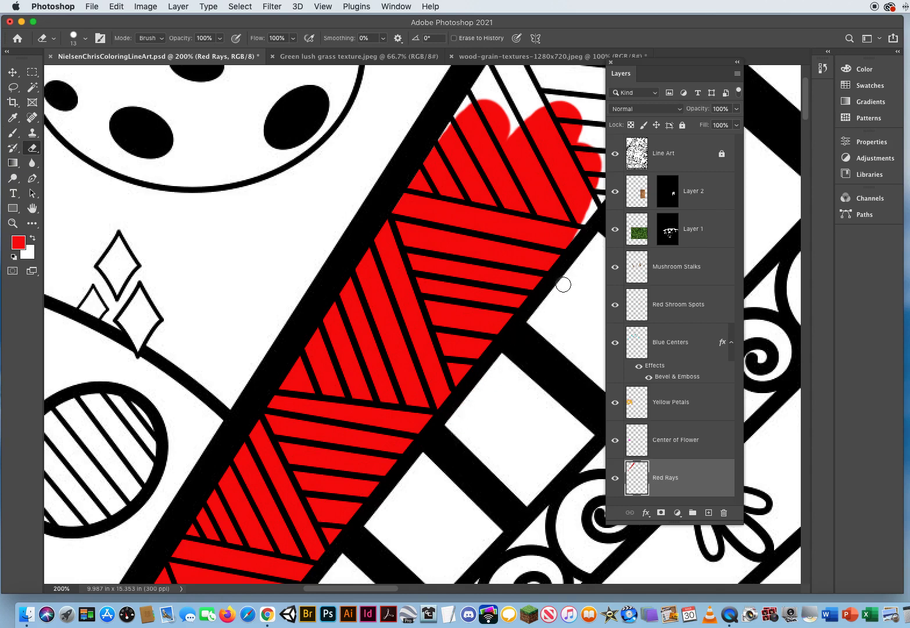
Step: Paint the rest of the striped band red up to the picture's top border and erase the spill outside its outer edge
key(b)
mouse_move(545, 209)
mouse_down()
mouse_move(514, 217)
mouse_move(251, 474)
mouse_move(340, 427)
mouse_move(469, 269)
mouse_move(325, 395)
mouse_move(361, 299)
mouse_move(270, 392)
mouse_move(205, 409)
mouse_move(395, 203)
mouse_move(242, 364)
mouse_move(145, 441)
mouse_move(227, 288)
mouse_move(115, 359)
mouse_up()
drag(210, 471, 288, 457)
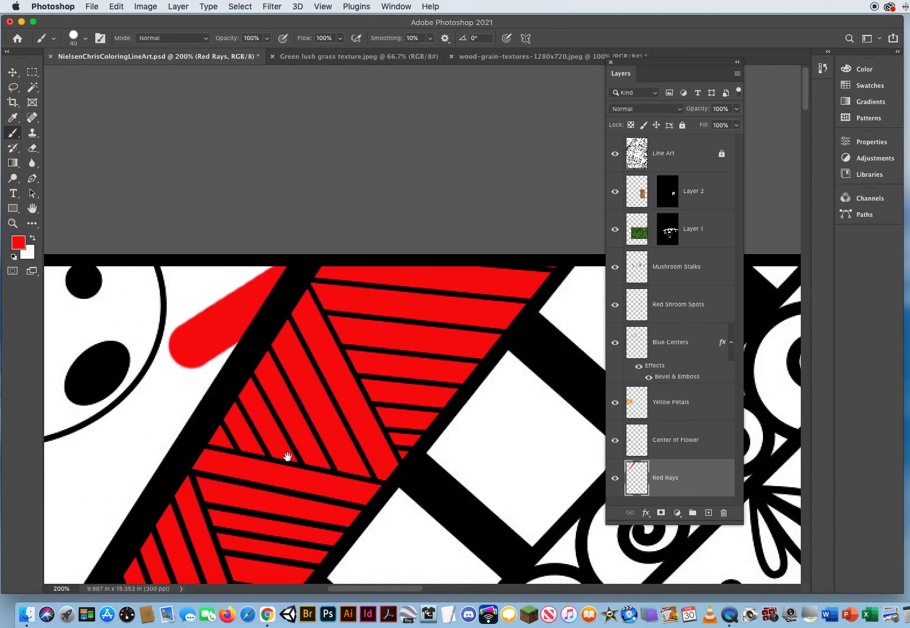
key(e)
mouse_move(185, 346)
mouse_down()
mouse_move(159, 361)
mouse_move(223, 290)
mouse_move(172, 381)
mouse_move(285, 272)
mouse_move(232, 304)
mouse_up()
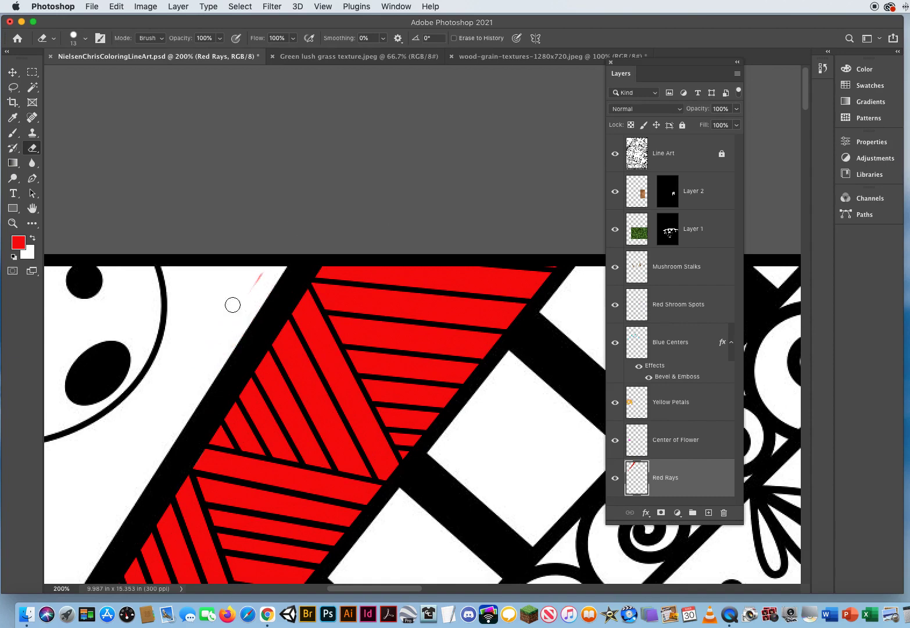
Step: Set the foreground color to lime green a0f60b for the ray's stripes
key(b)
click(12, 223)
drag(372, 417, 381, 213)
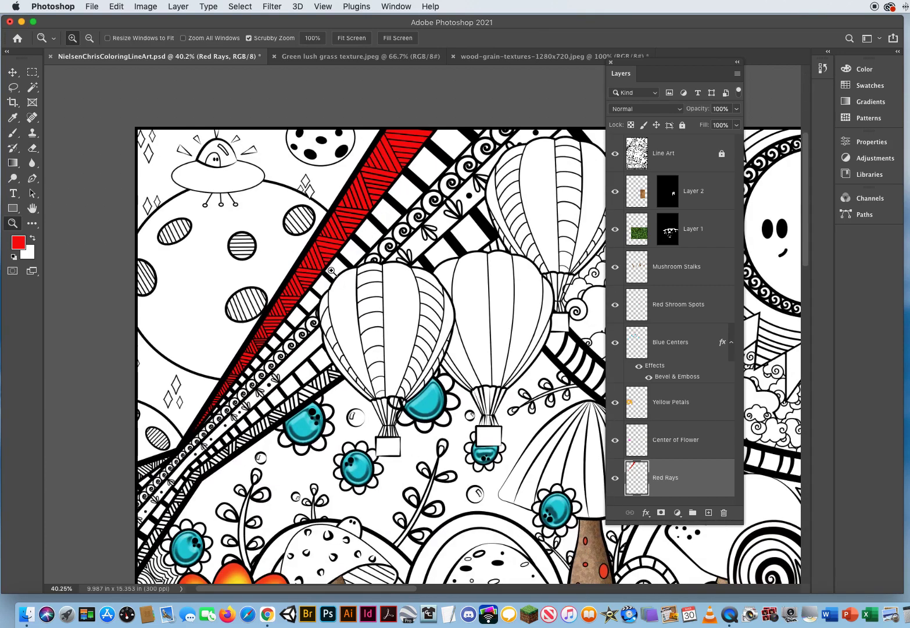
click(320, 271)
click(310, 290)
click(270, 301)
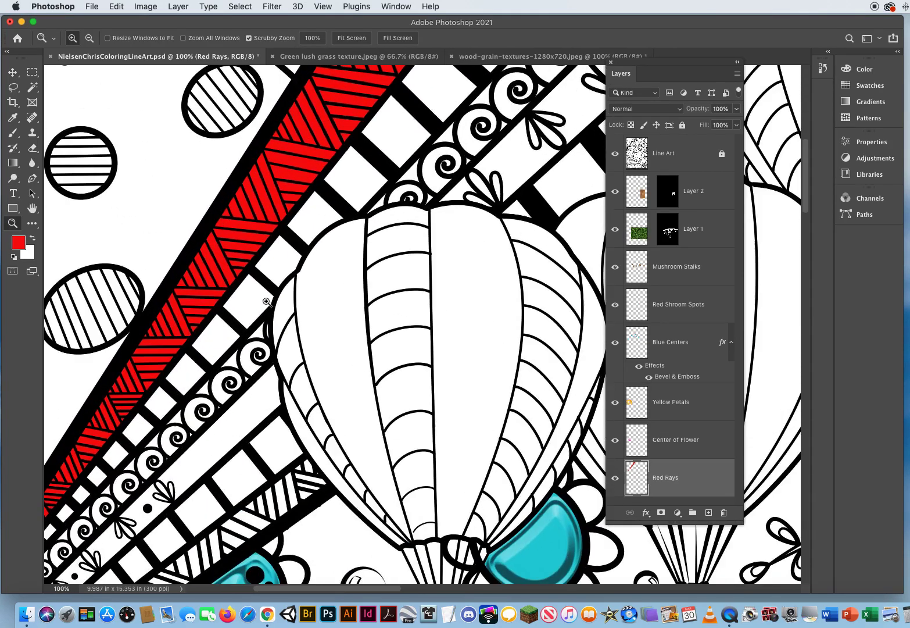
click(191, 321)
click(185, 320)
drag(186, 319, 373, 360)
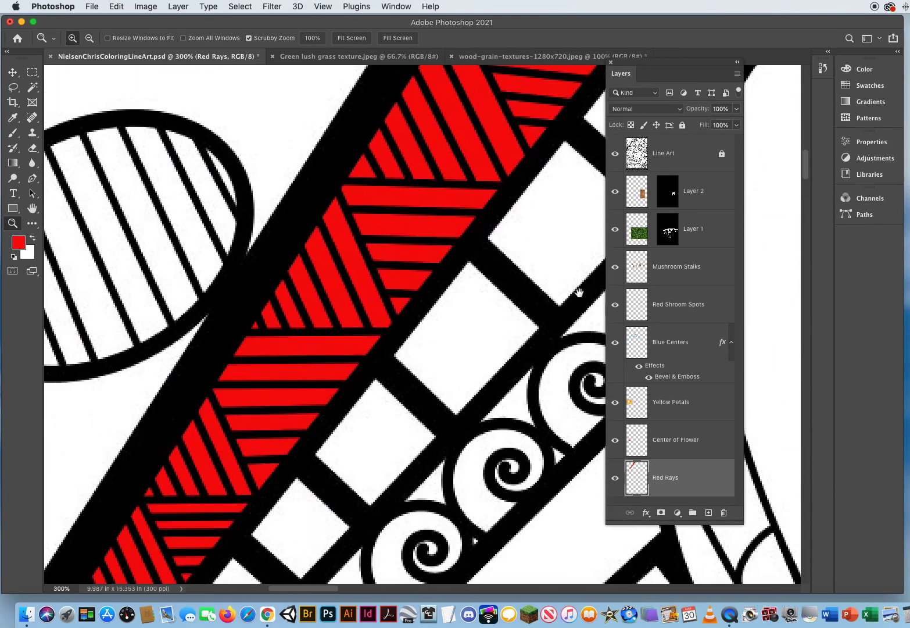
drag(418, 338, 561, 242)
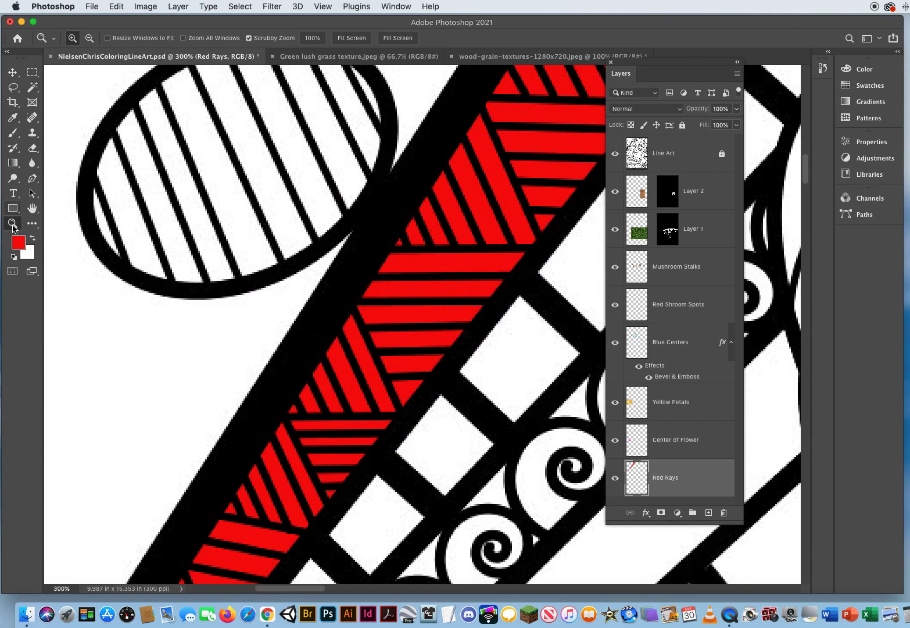
click(16, 244)
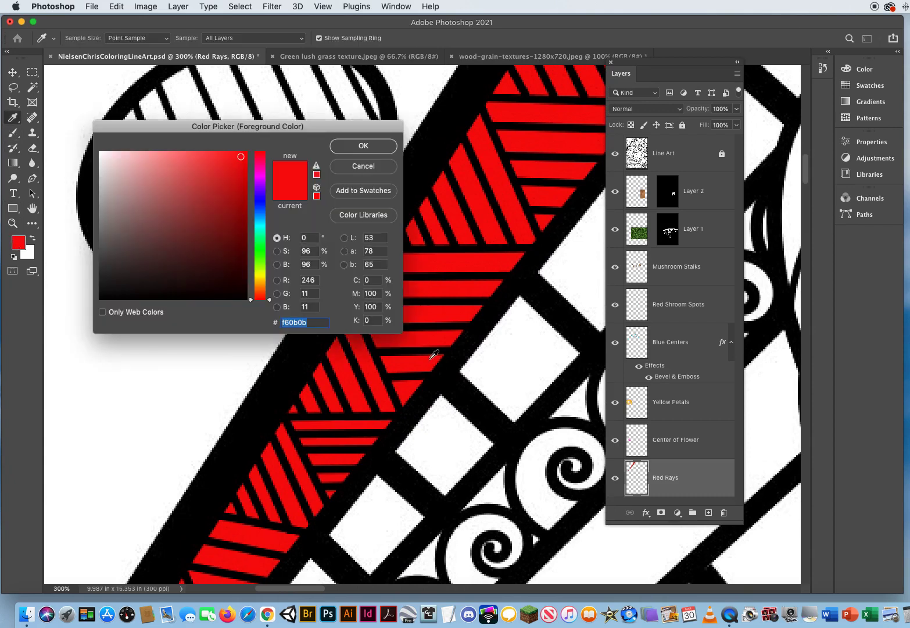
click(261, 246)
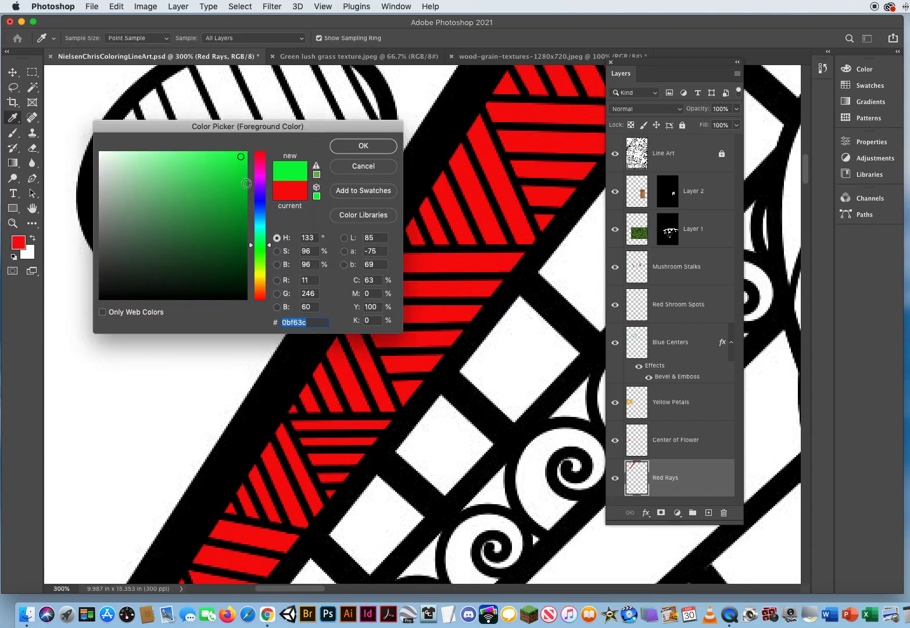
drag(261, 263, 262, 269)
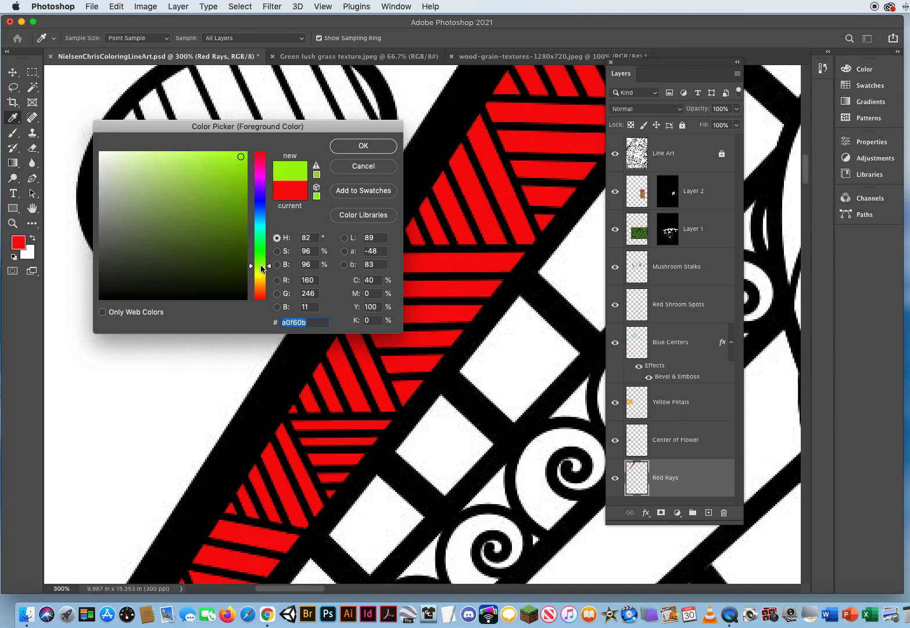
click(363, 146)
Step: Recolor alternating stripes lime green in two neighboring sections of the red band beside the hatched oval, using a size 10 brush
key(z)
click(12, 132)
mouse_move(408, 268)
ctrl+alt+mouse_down()
mouse_move(379, 268)
mouse_move(525, 260)
mouse_move(439, 253)
mouse_move(361, 275)
mouse_move(366, 312)
mouse_move(470, 311)
mouse_move(376, 316)
ctrl+alt+mouse_up()
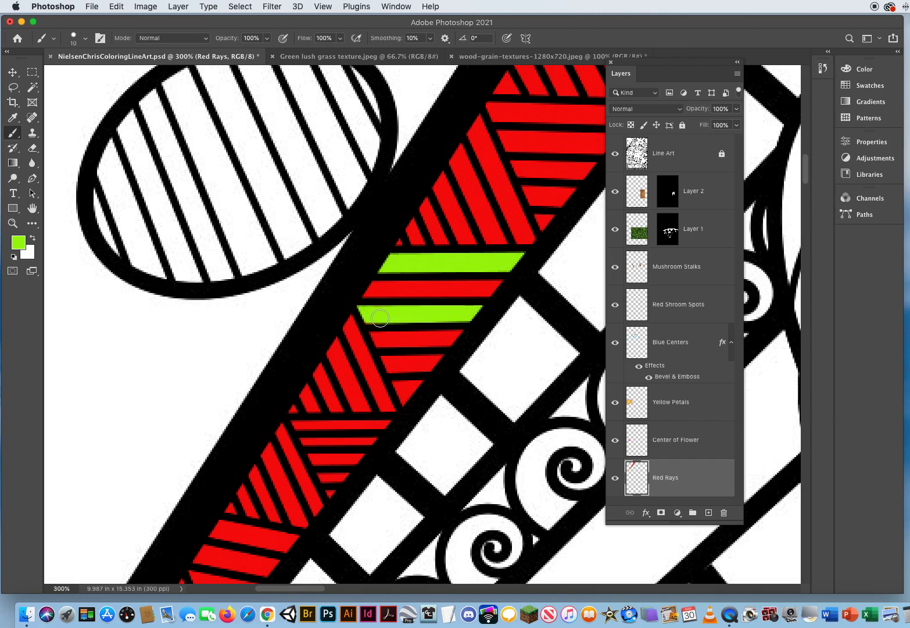
mouse_move(387, 360)
mouse_down()
mouse_move(442, 362)
mouse_move(395, 368)
mouse_up()
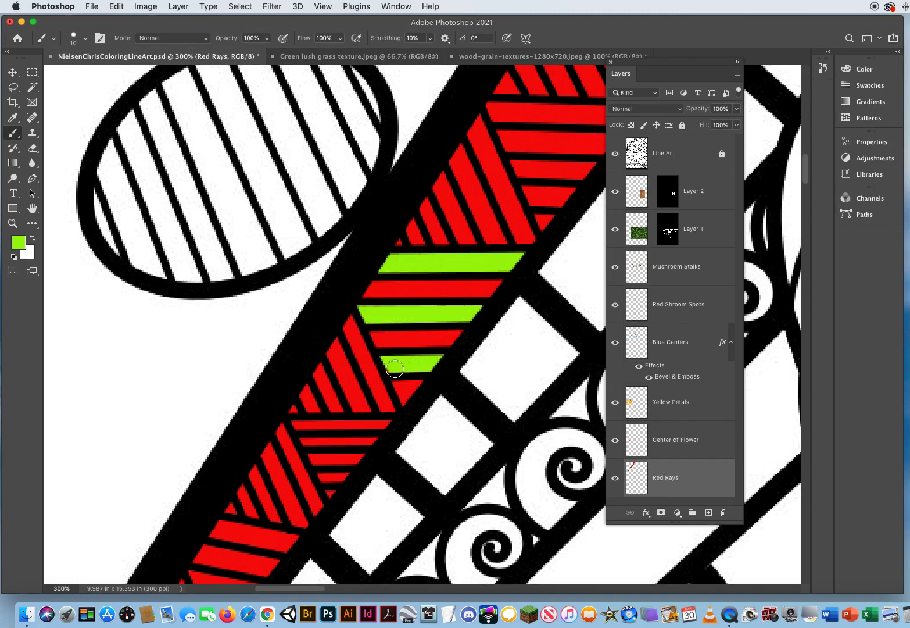
mouse_move(335, 340)
mouse_down()
mouse_move(363, 408)
mouse_move(327, 347)
mouse_move(323, 372)
mouse_move(307, 373)
mouse_move(308, 401)
mouse_up()
Step: Recolor two alternating stripes lime green in the next narrower section down the red band, undoing and repainting the first stroke
scroll(291, 349, down, 5)
scroll(291, 349, right, 3)
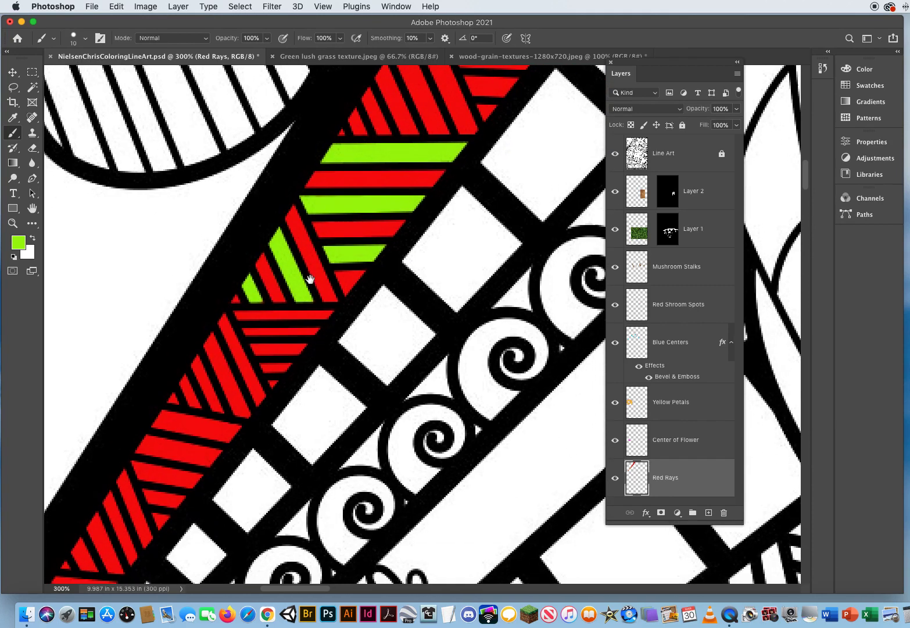
drag(240, 329, 324, 332)
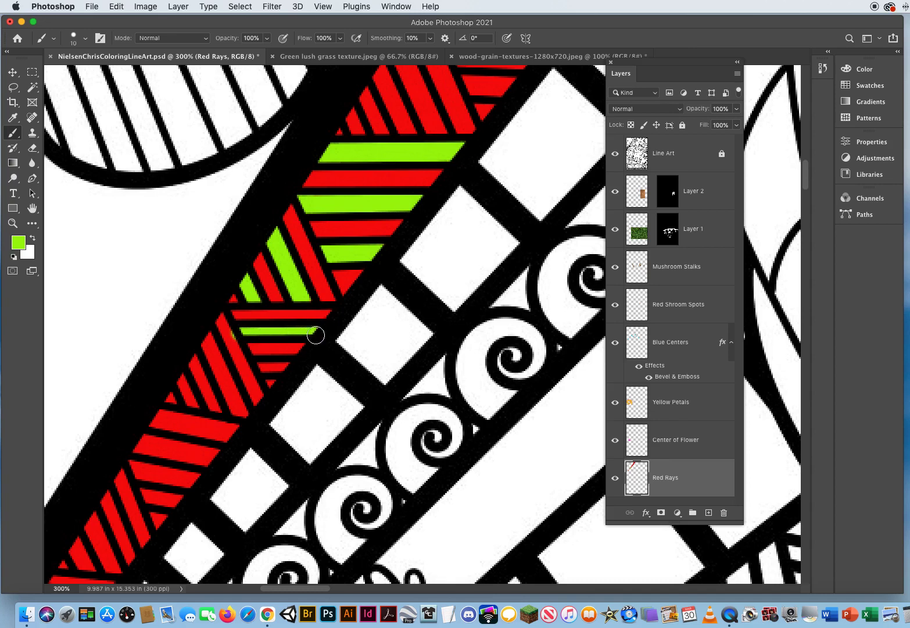
key(super+z)
drag(240, 329, 317, 329)
drag(260, 366, 291, 368)
Step: Review the coloring of the rays, flowers, mushrooms and grass across the whole picture
click(12, 224)
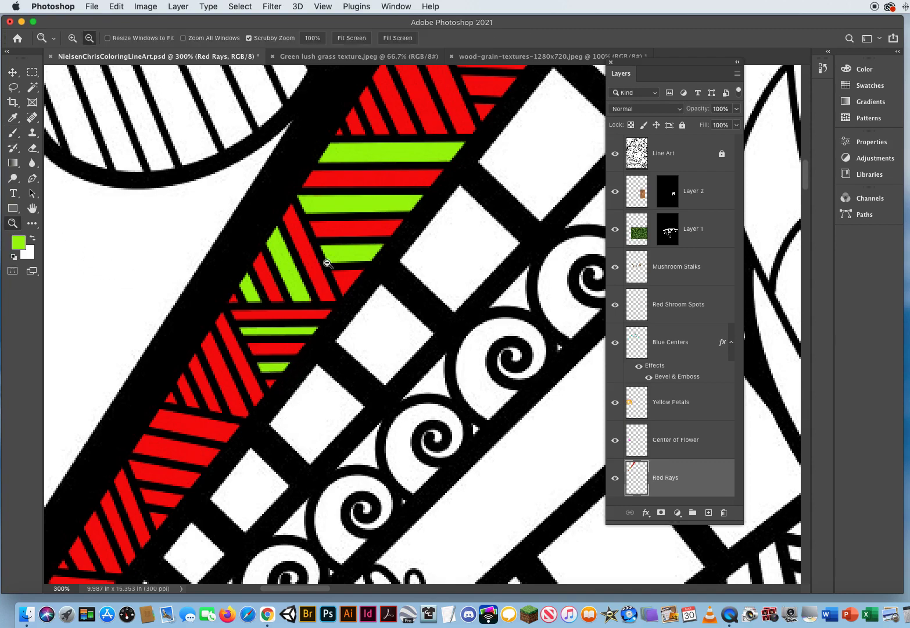
alt+click(346, 260)
alt+click(372, 285)
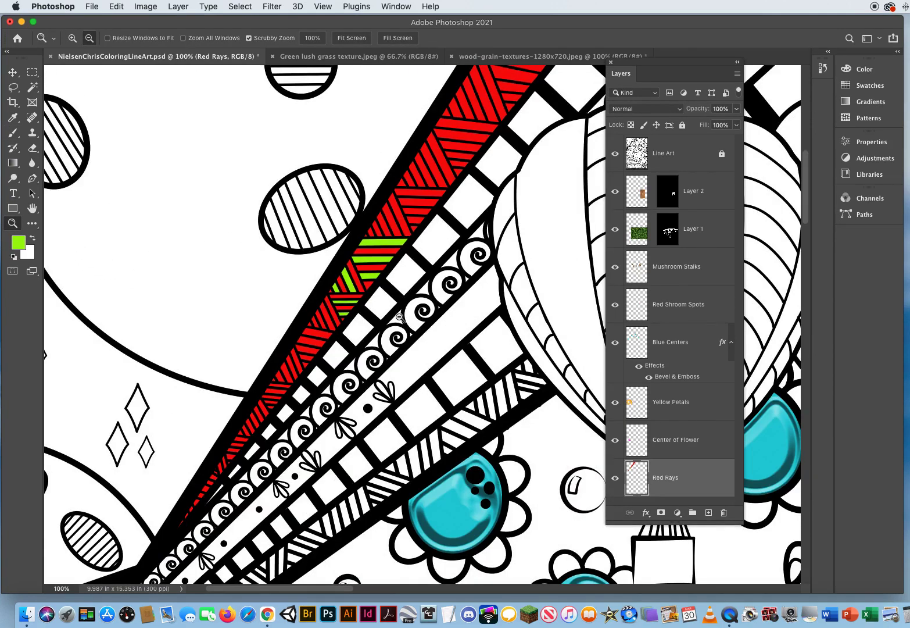
alt+click(399, 317)
alt+click(410, 319)
alt+click(414, 322)
drag(372, 299, 164, 181)
drag(315, 329, 331, 216)
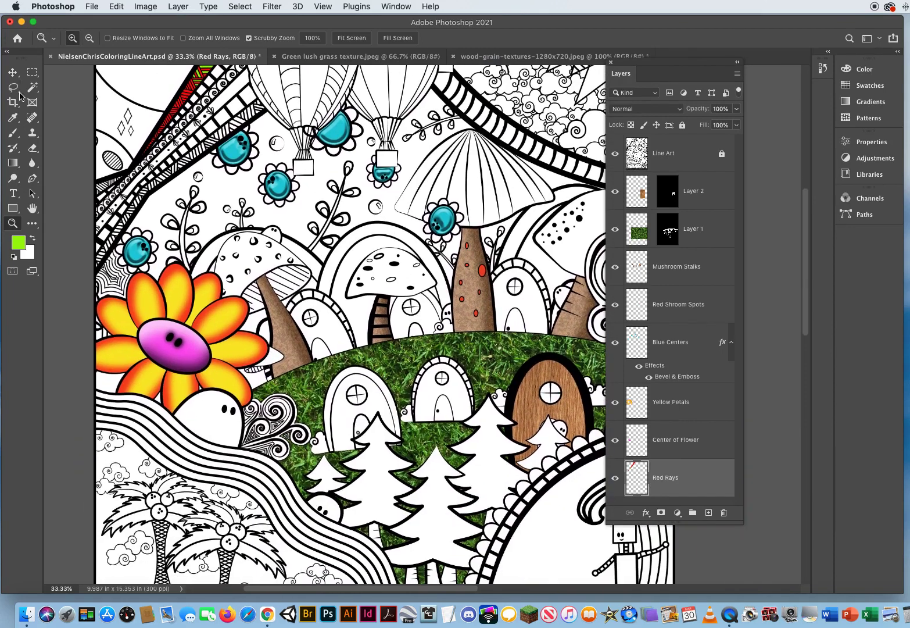
Step: View the Blue Centers layer's style options and close them without applying changes
click(12, 72)
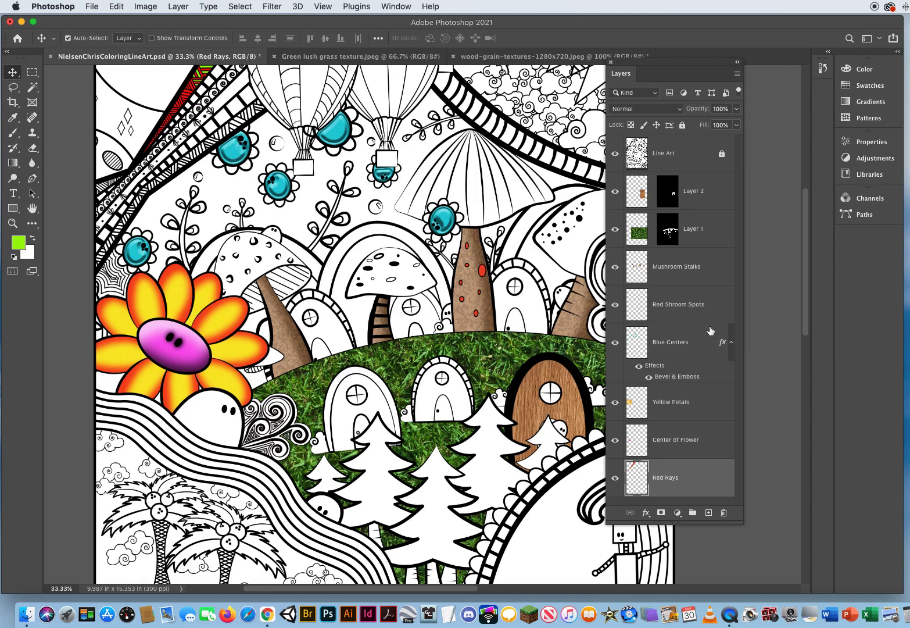
double_click(717, 343)
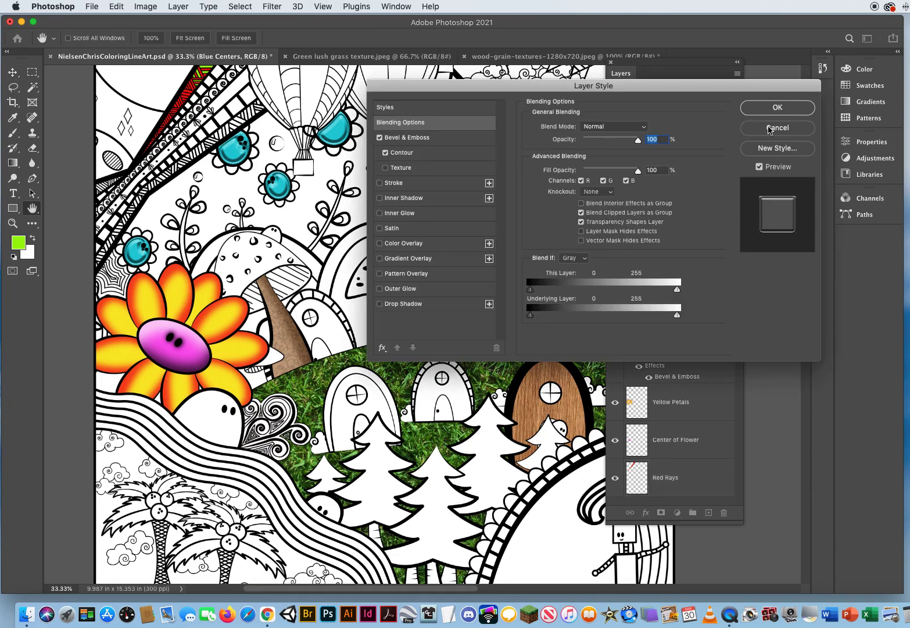
click(769, 128)
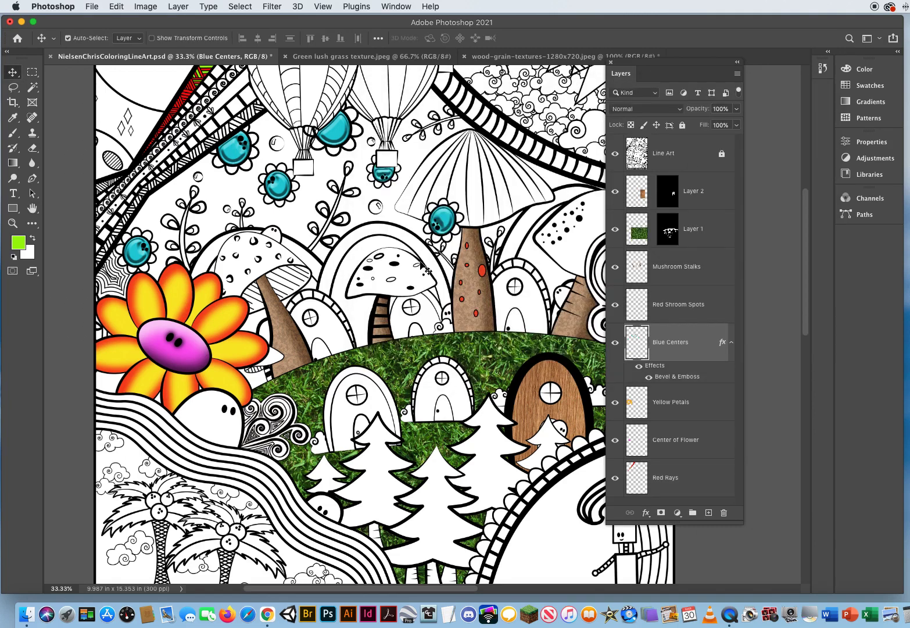
Step: Examine the grass and wood-grain textures around the small houses up close and within the whole picture
click(12, 223)
drag(470, 299, 510, 419)
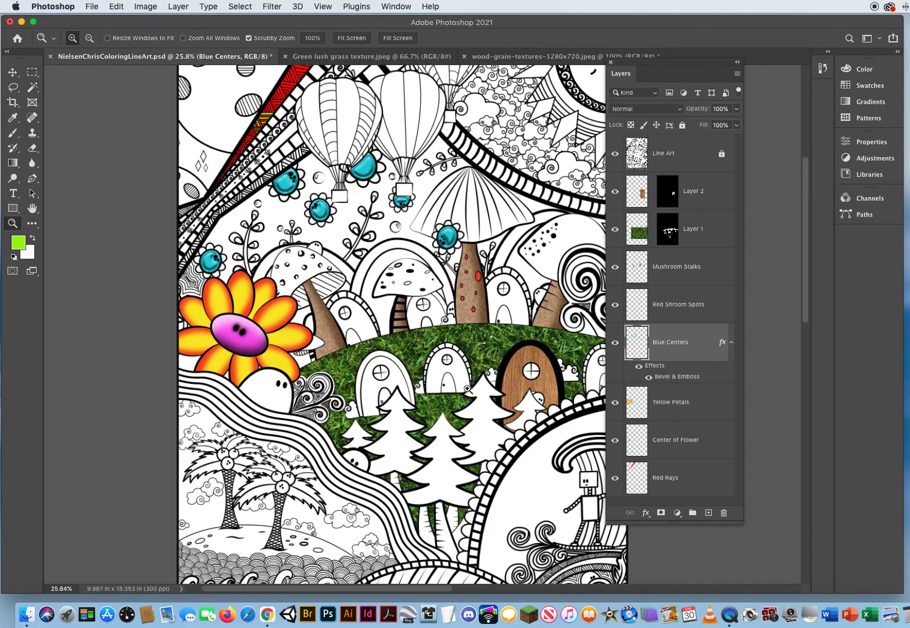
drag(418, 352, 497, 360)
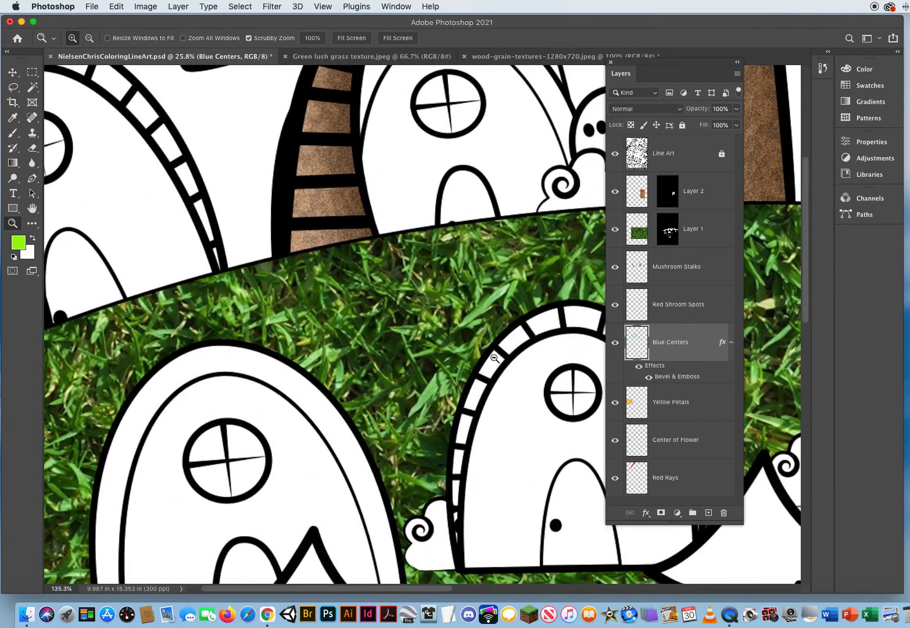
drag(533, 406, 380, 342)
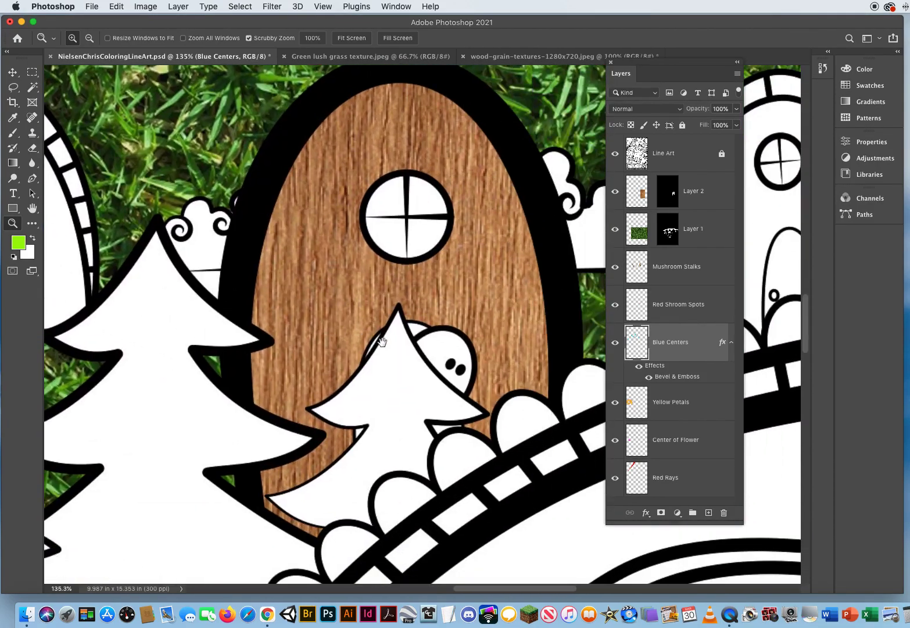
drag(435, 373, 392, 350)
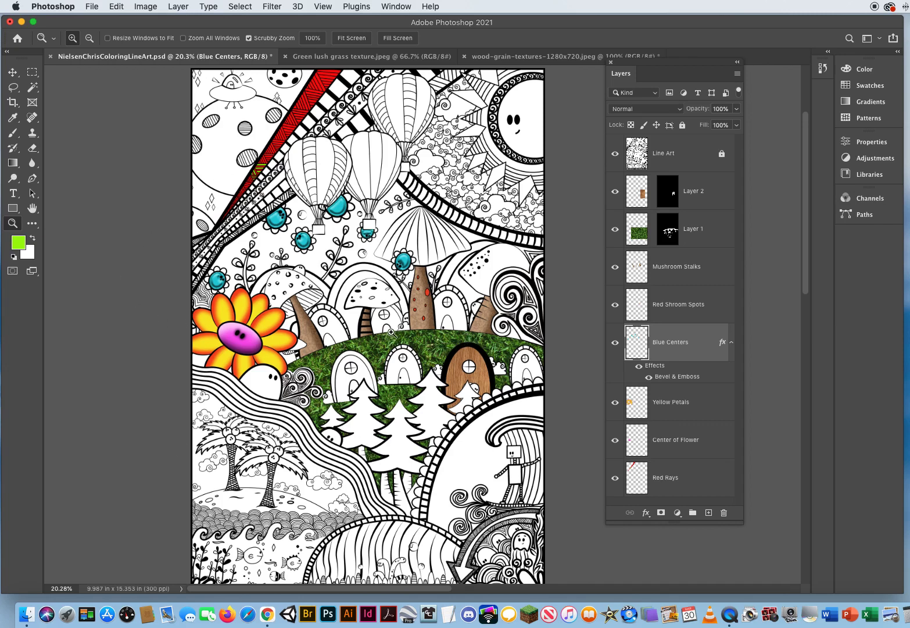
Step: Close the grass texture and wood-grain texture documents, leaving only the line art document open
click(12, 72)
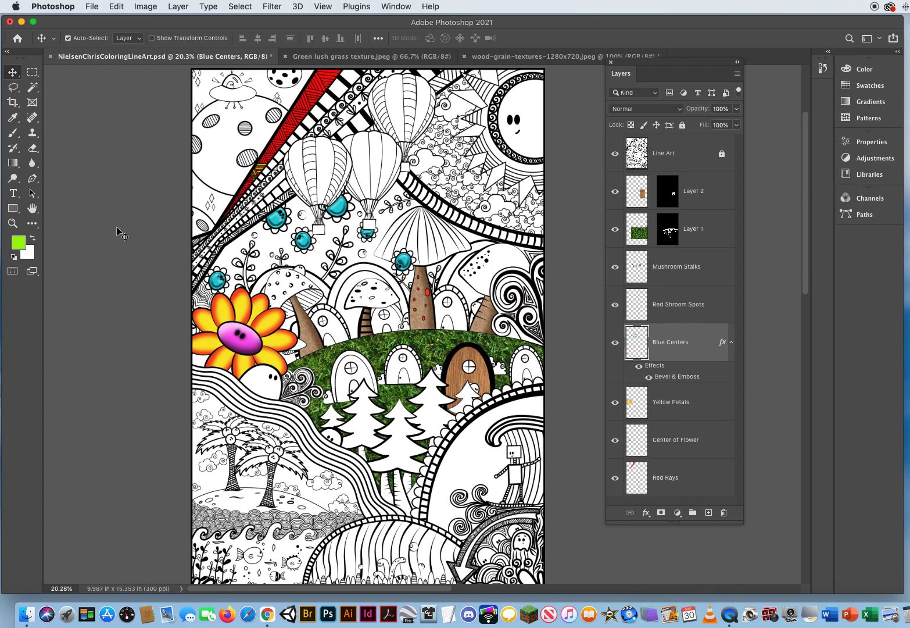
click(286, 56)
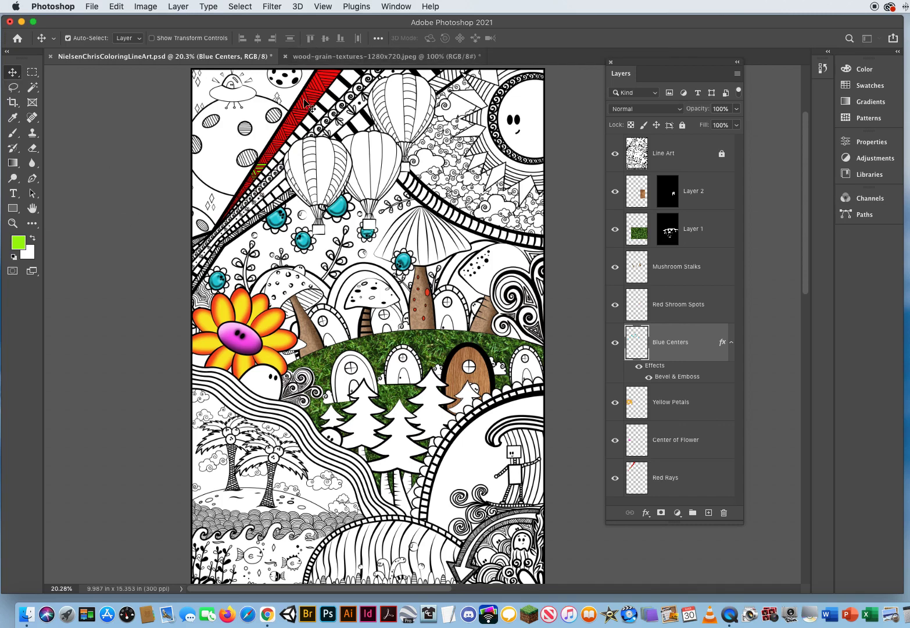
click(285, 56)
click(515, 210)
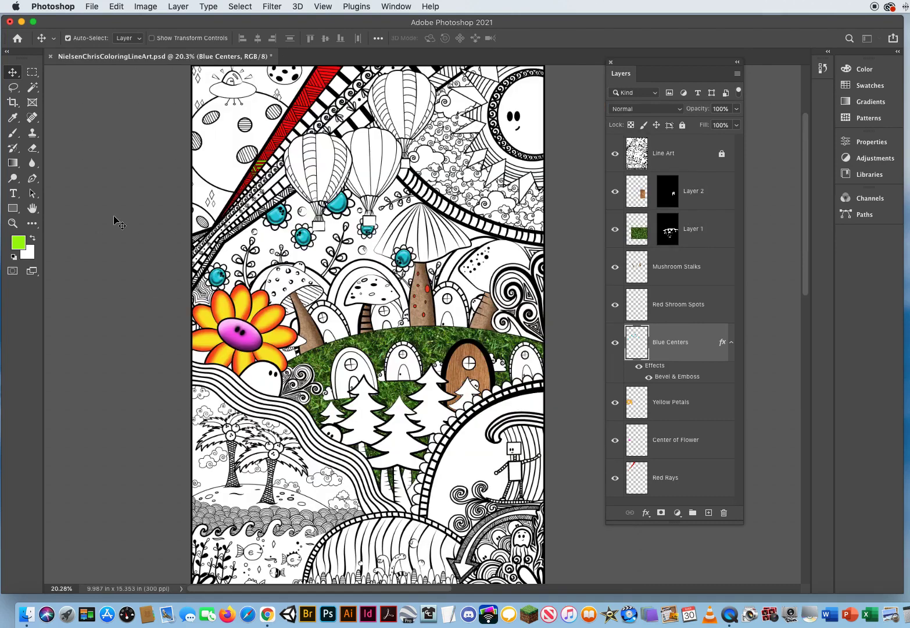